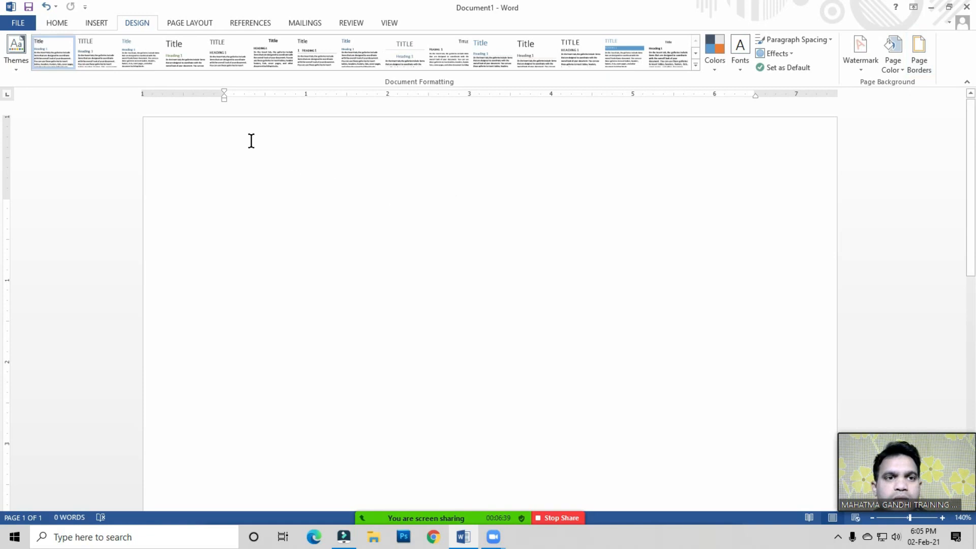
Step: Type the heading 'Computer Hardware And Software' on the first line of the page
click(192, 24)
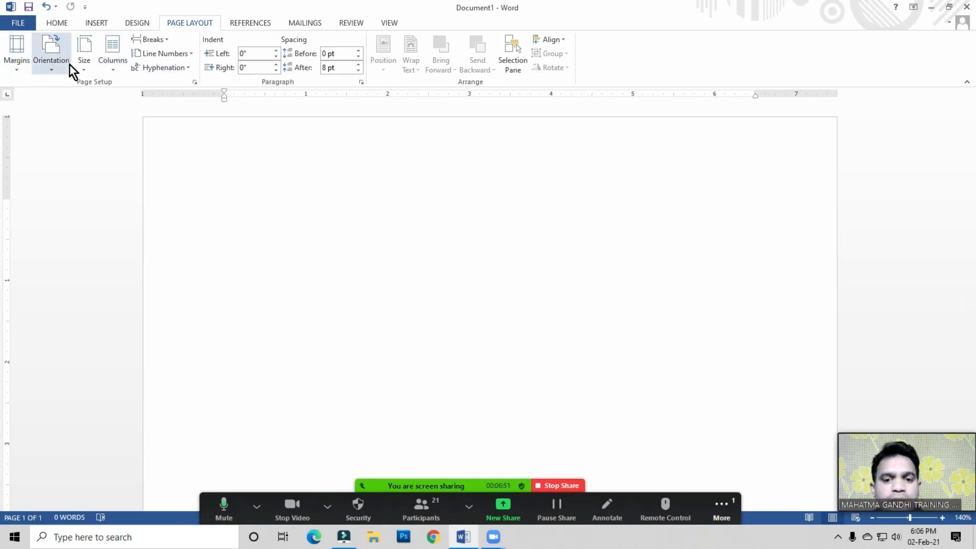
click(241, 210)
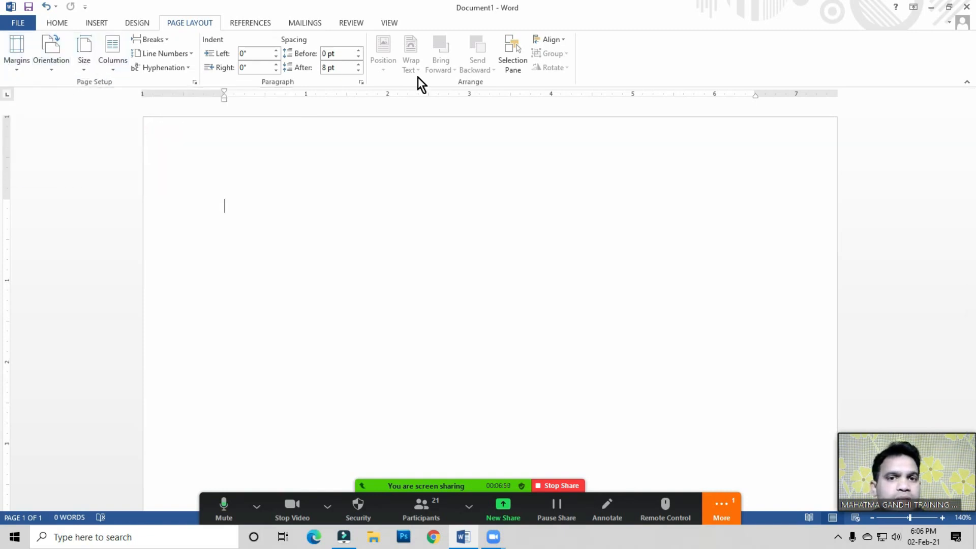
click(246, 204)
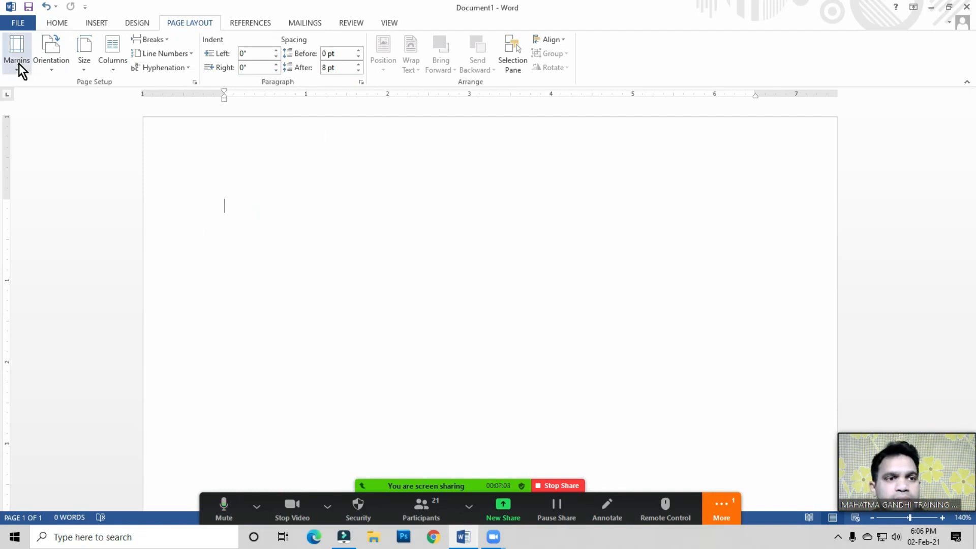
click(245, 205)
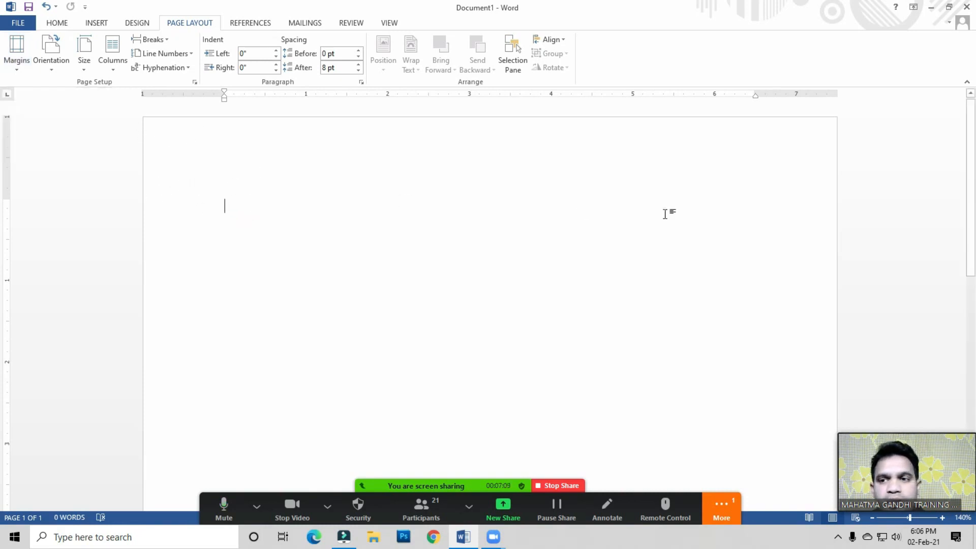
drag(971, 136, 966, 356)
drag(898, 468, 906, 268)
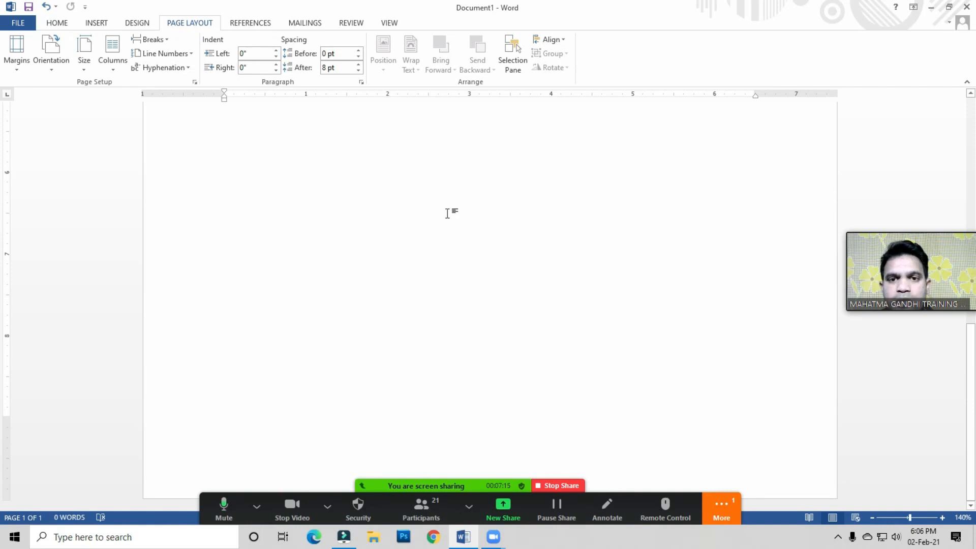
drag(890, 277, 850, 458)
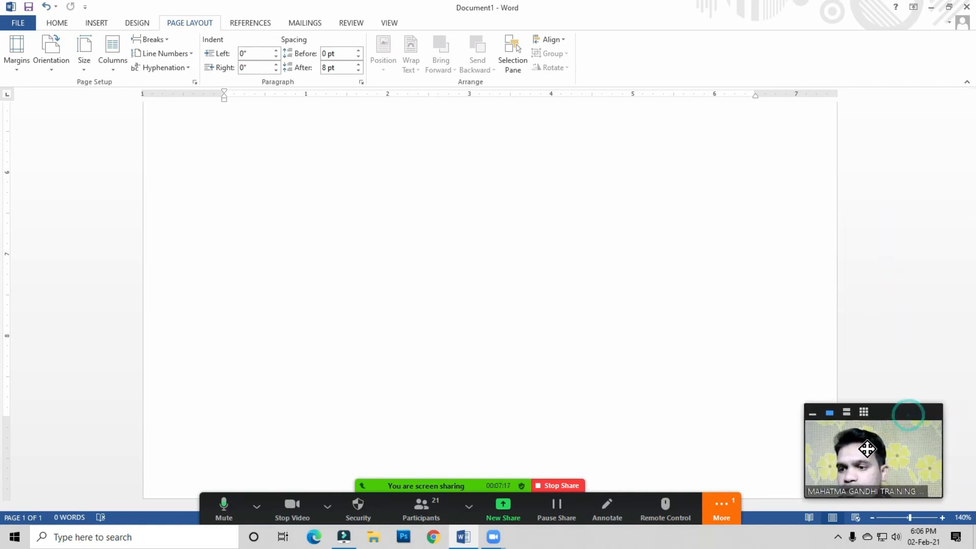
scroll(2, 204, up, 10)
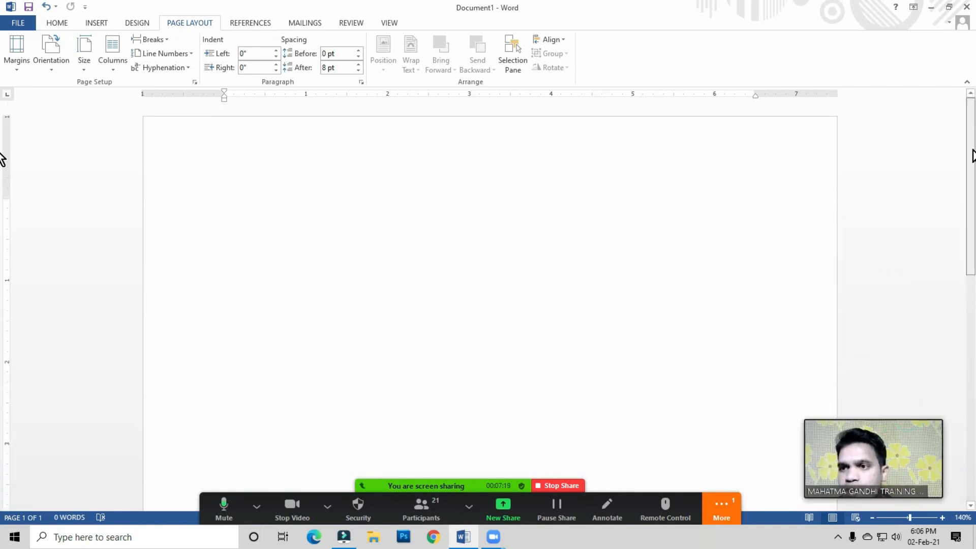
text(Computer )
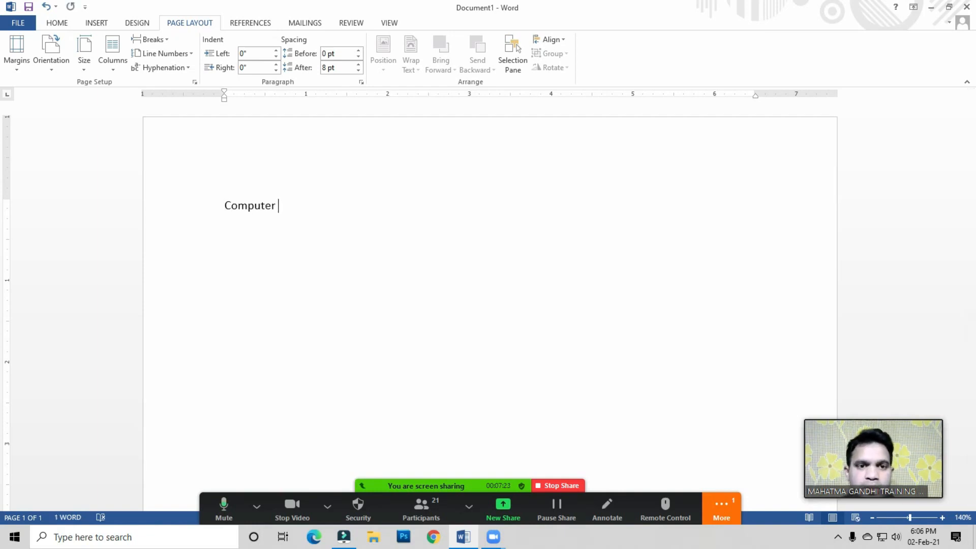
text(Hardw)
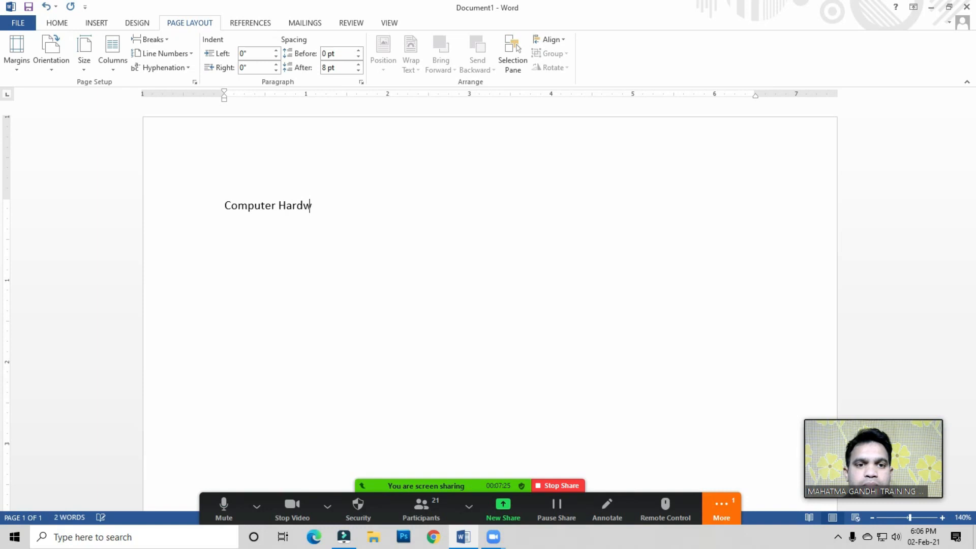
text(are And Software)
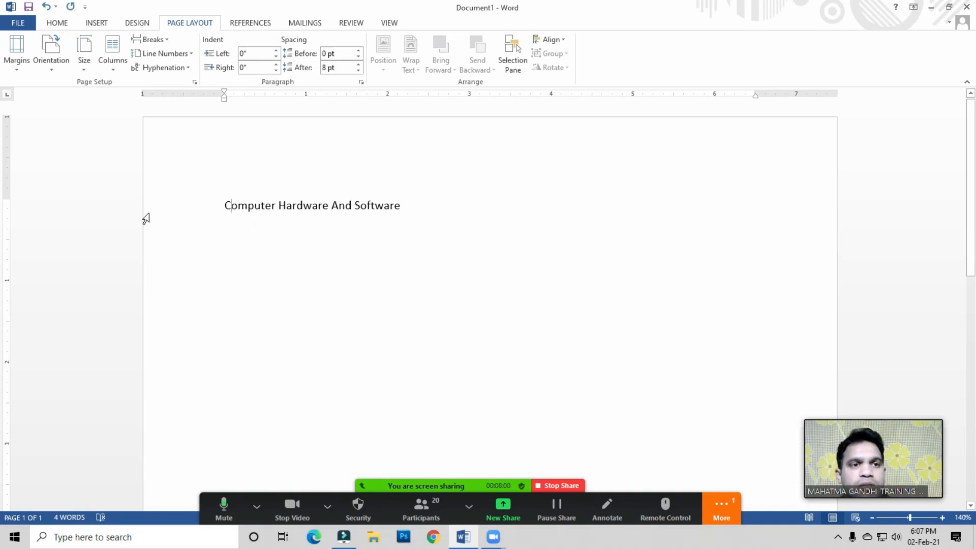
Step: Set the document's left margin to 0.5 inch through custom margins
click(230, 205)
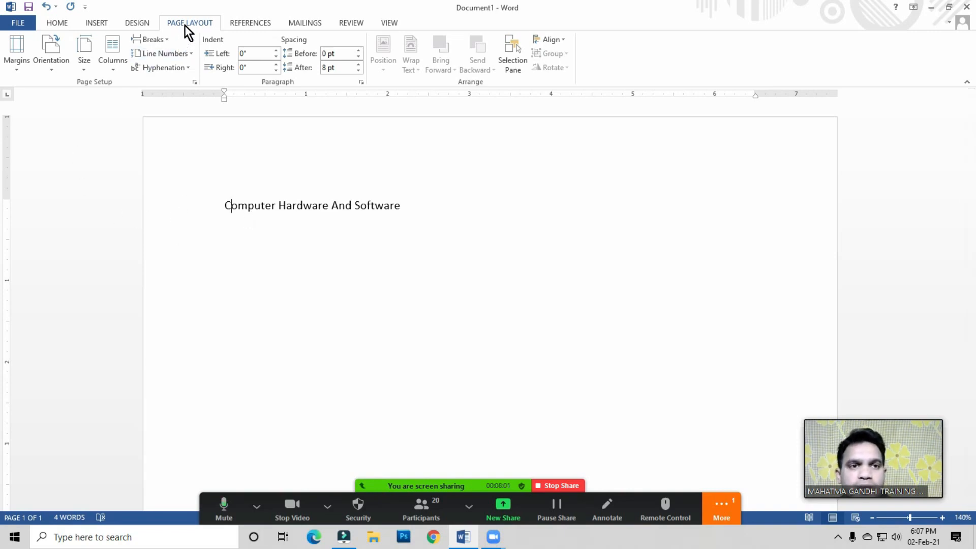
click(15, 61)
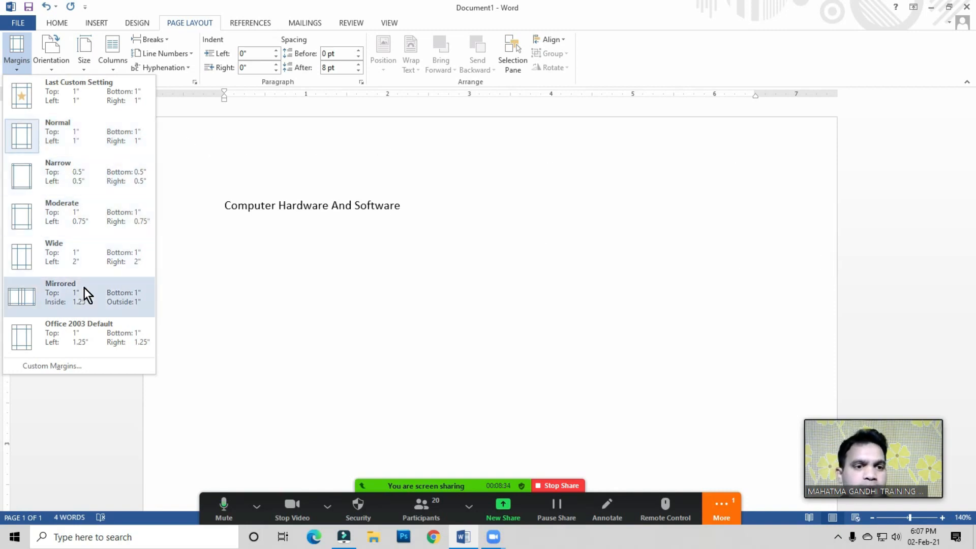
click(279, 242)
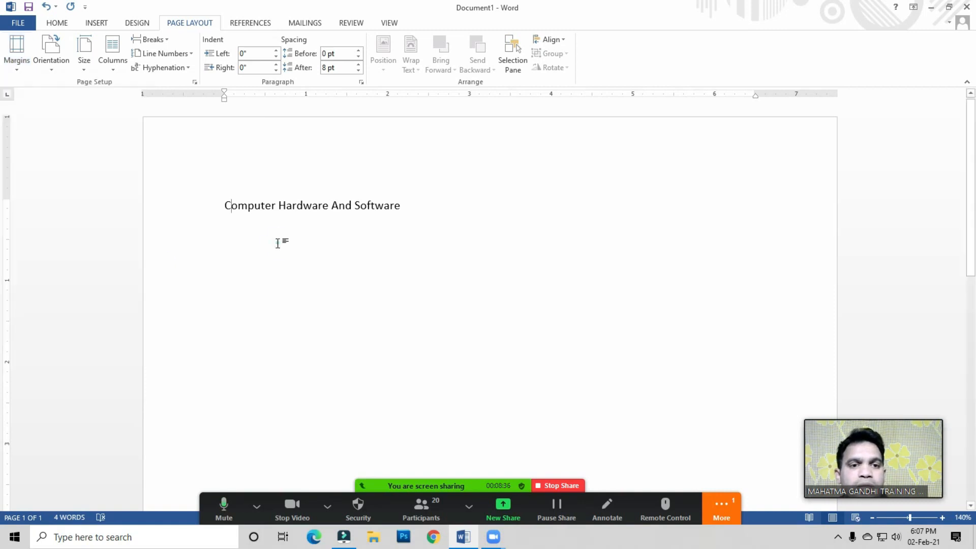
click(271, 206)
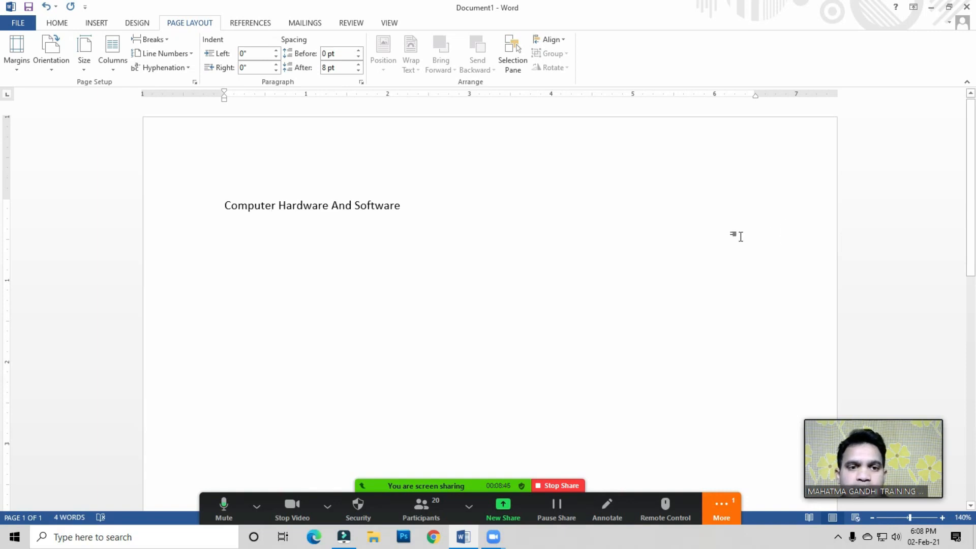
click(324, 207)
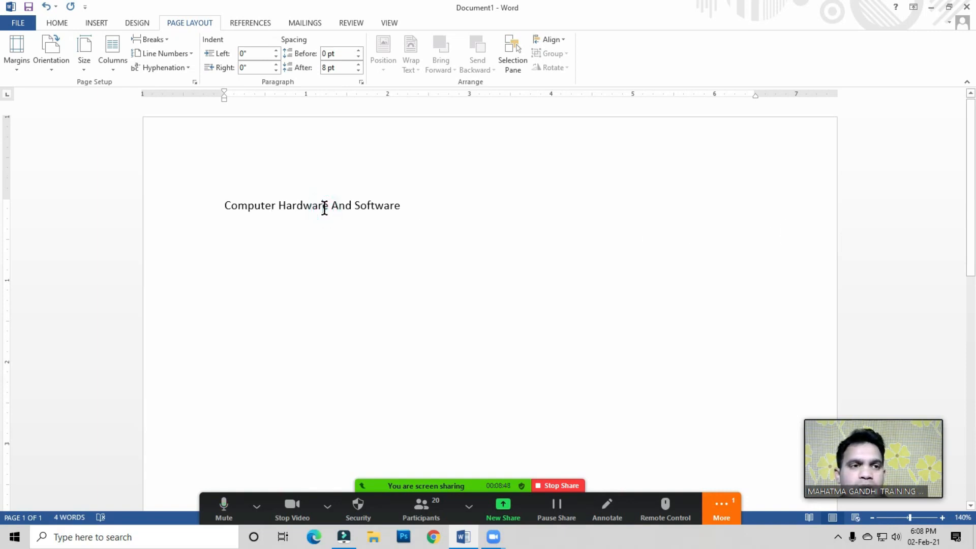
click(16, 70)
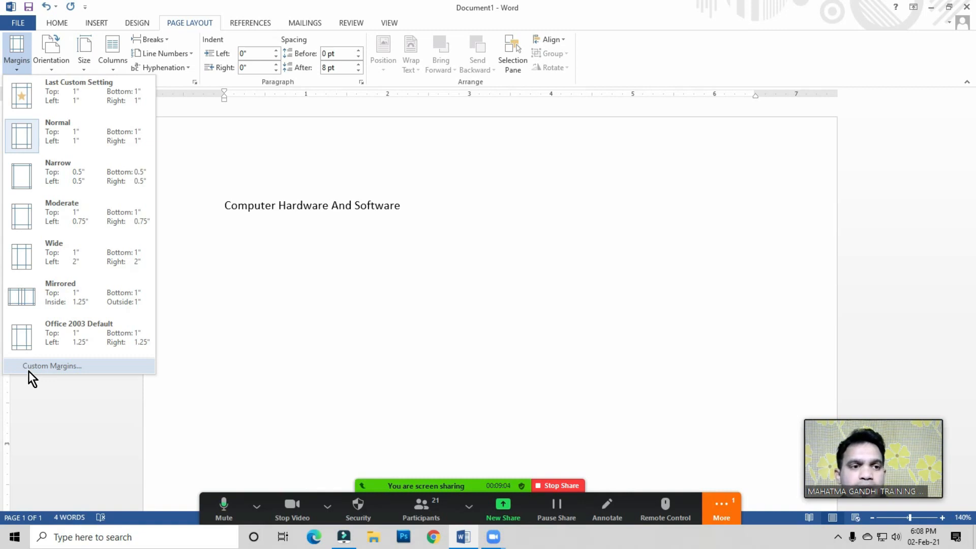
click(53, 368)
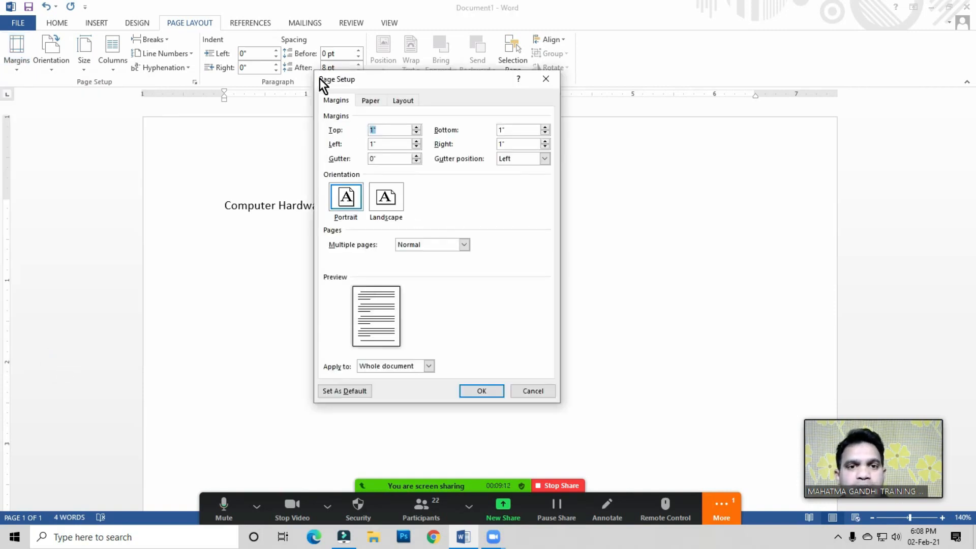
drag(441, 79, 447, 108)
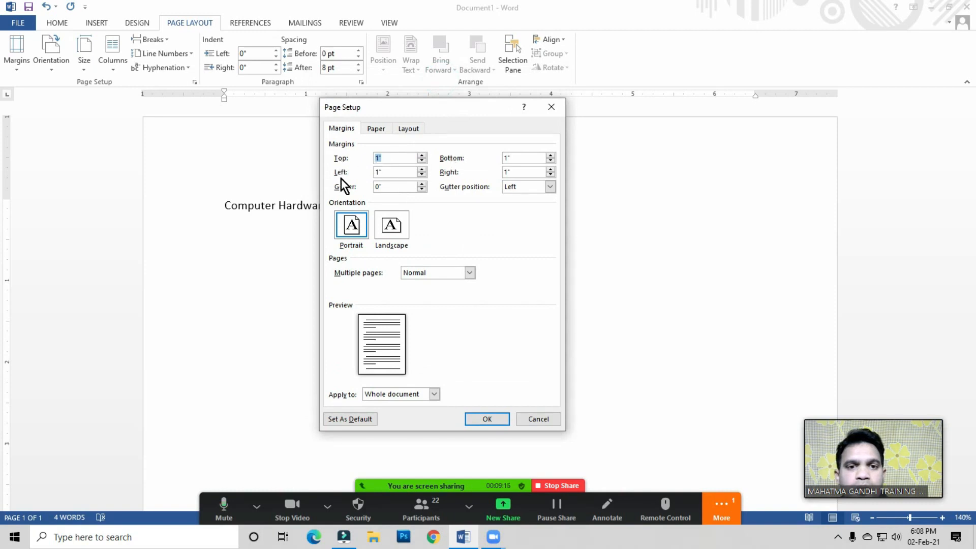
drag(395, 158, 344, 163)
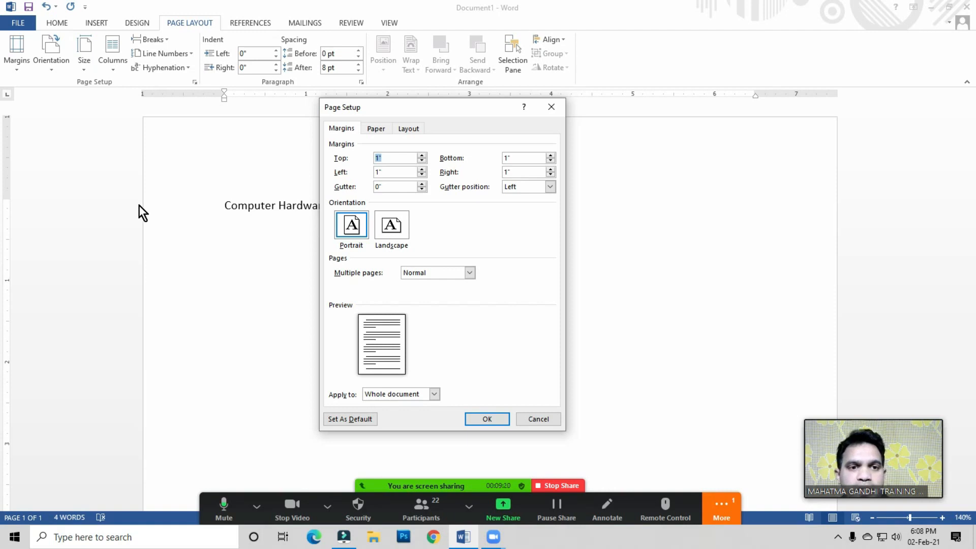
drag(392, 172, 375, 173)
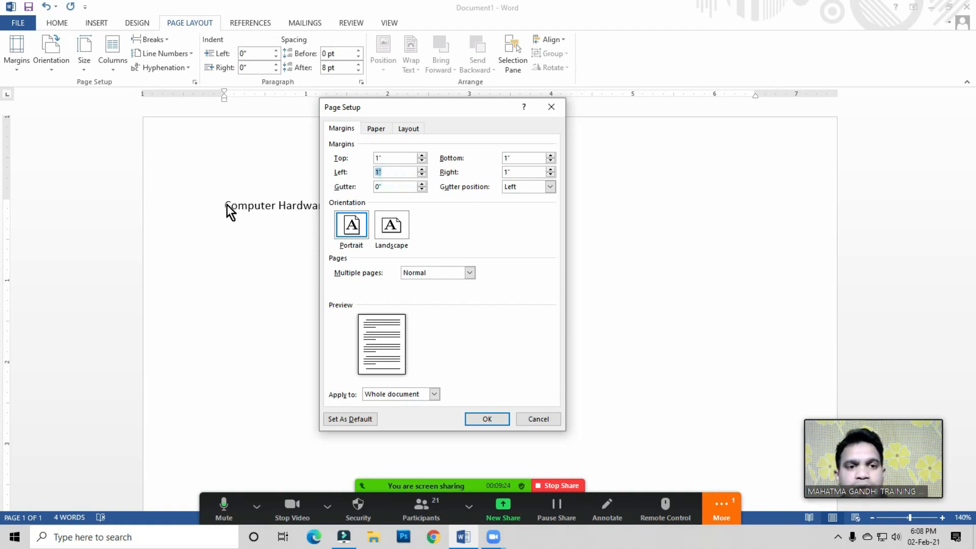
text(0.5)
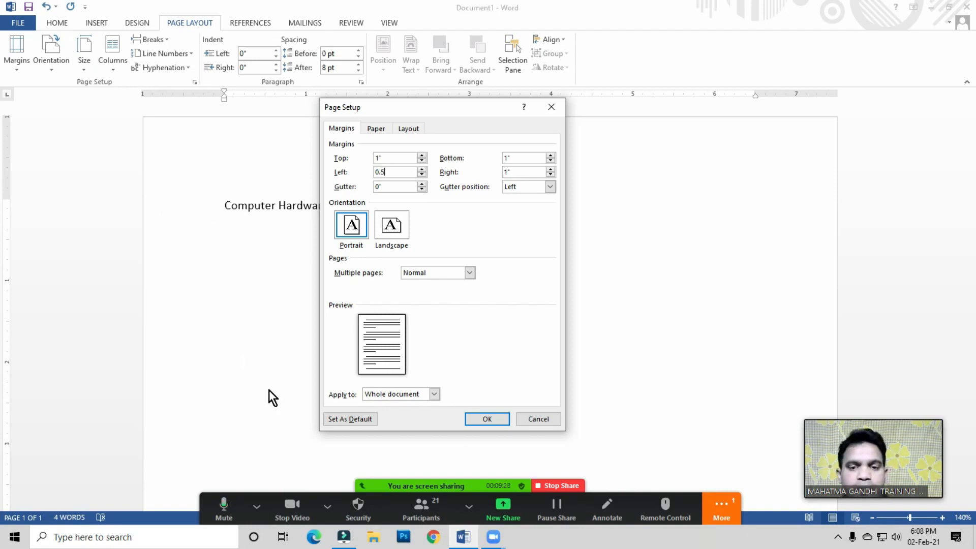
click(487, 420)
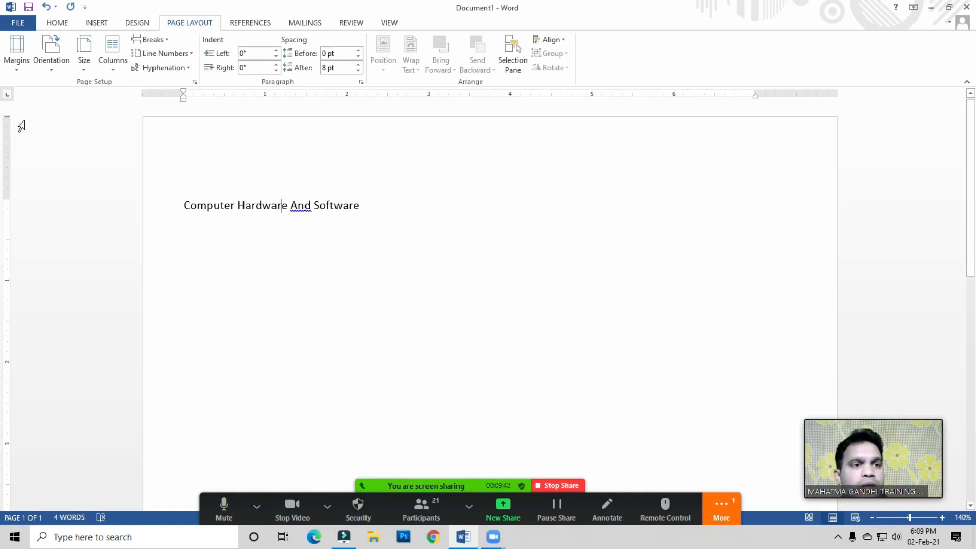
Step: Set the left margin back to 1 inch
click(14, 63)
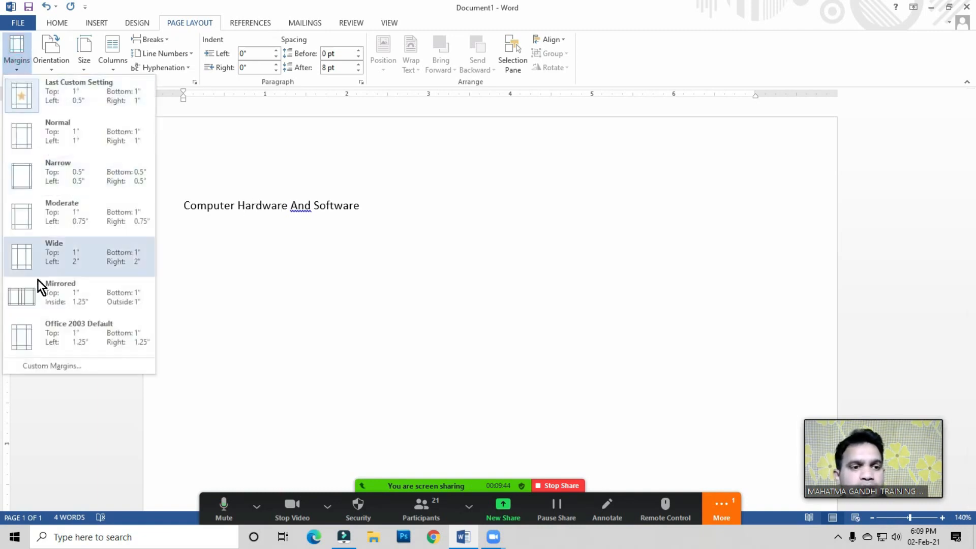
click(58, 367)
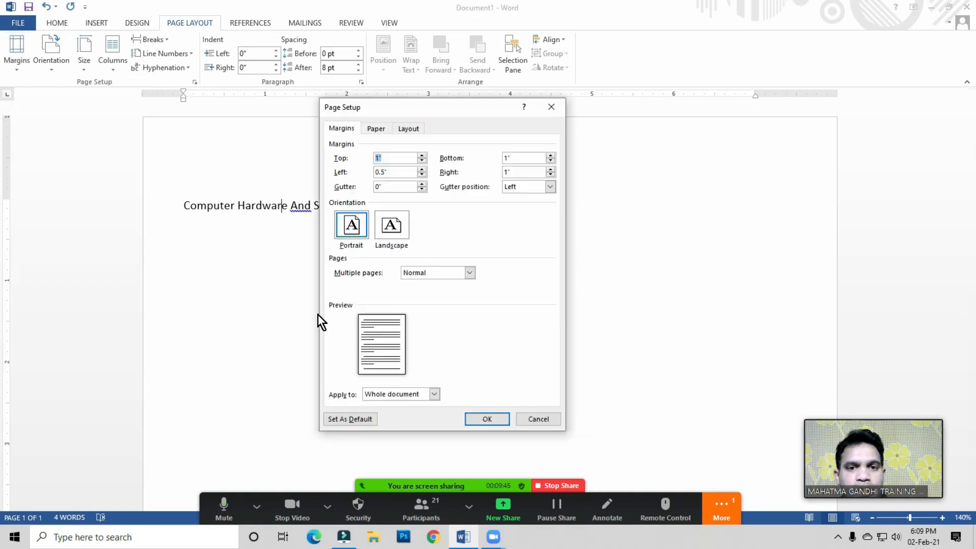
click(327, 172)
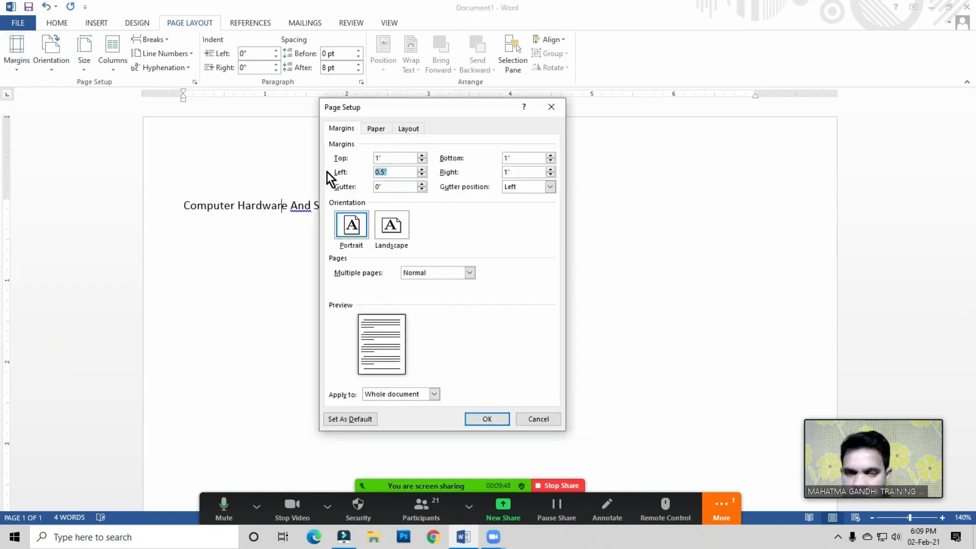
text(1)
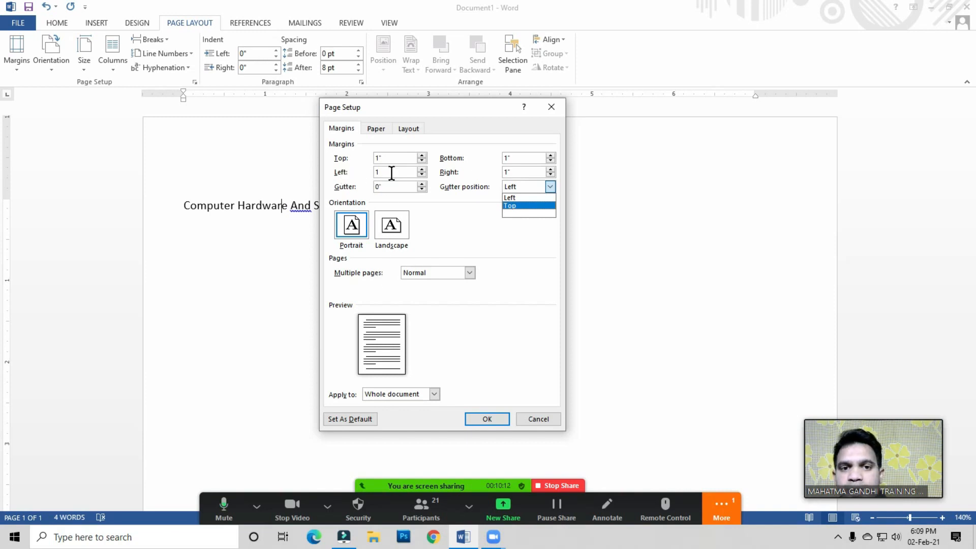
click(483, 418)
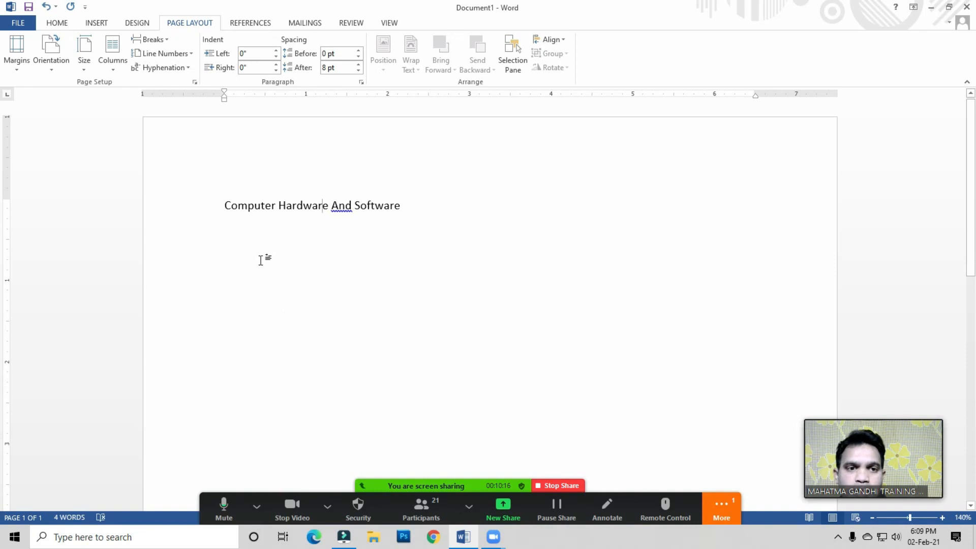
Step: Set the gutter margin to 1 inch through custom margins
click(15, 70)
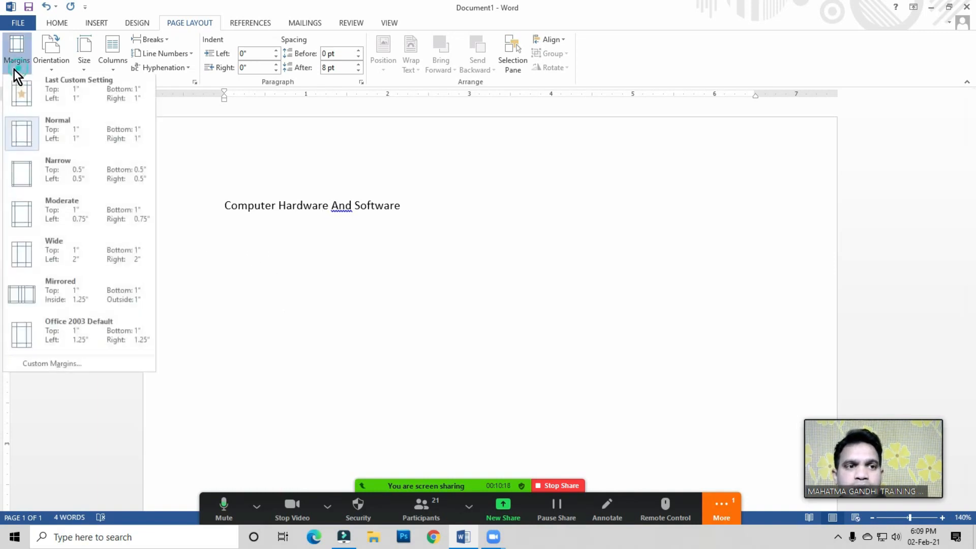
click(62, 366)
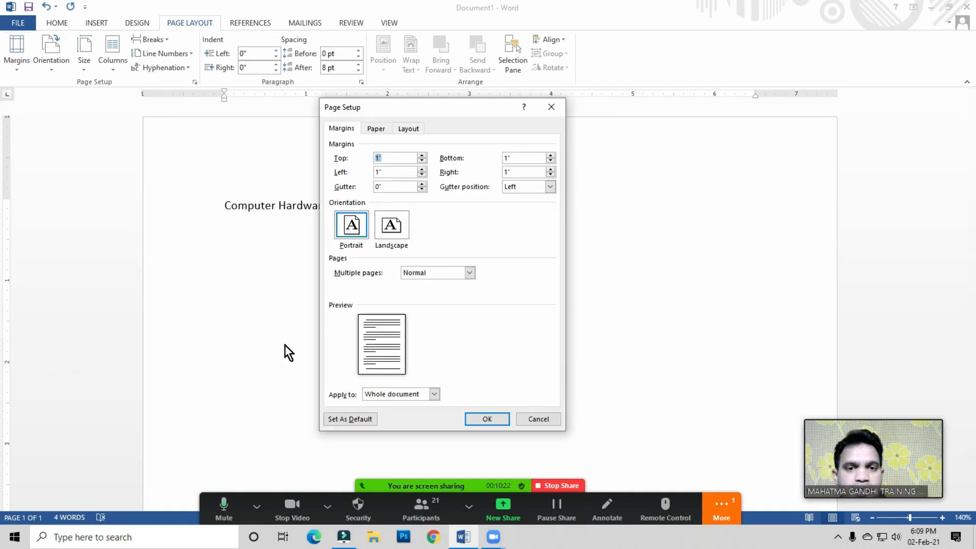
click(395, 184)
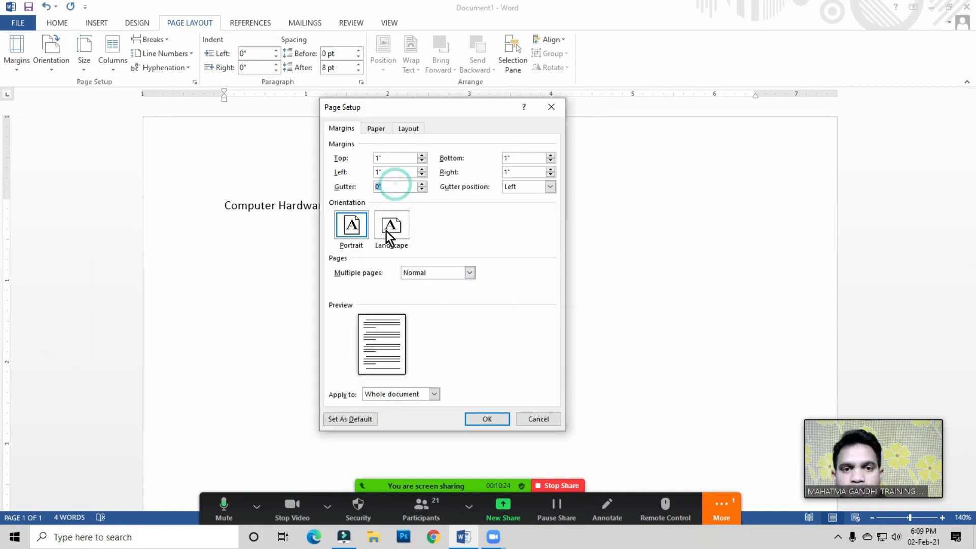
text(1)
click(488, 417)
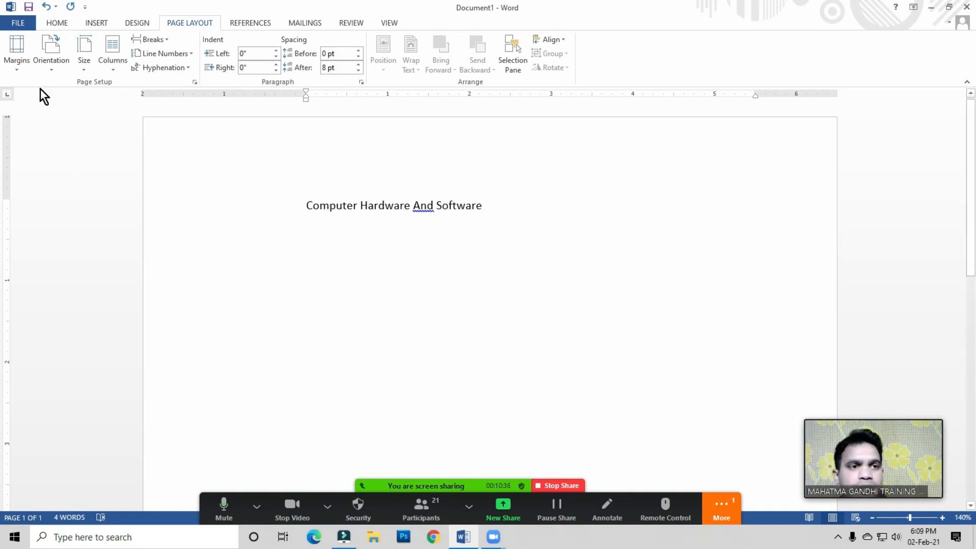
click(21, 72)
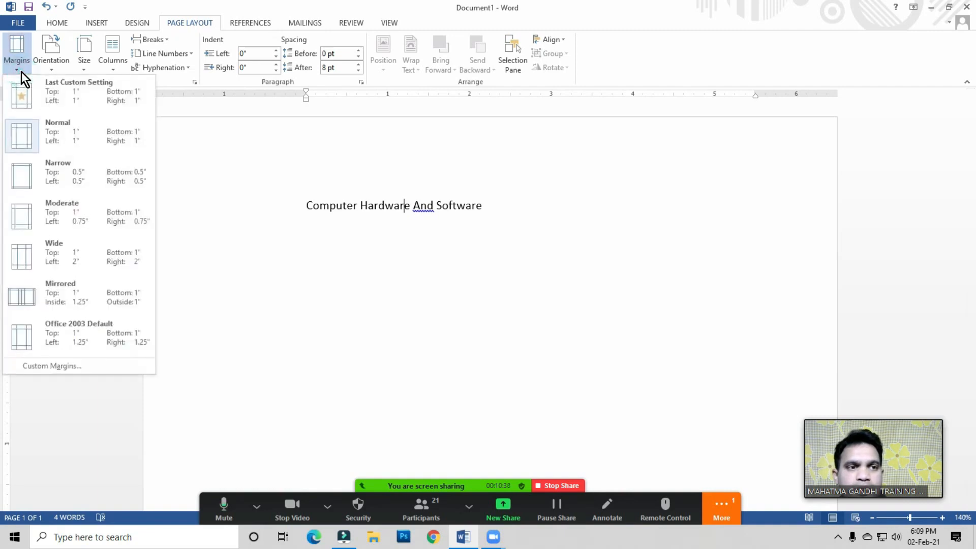
click(334, 238)
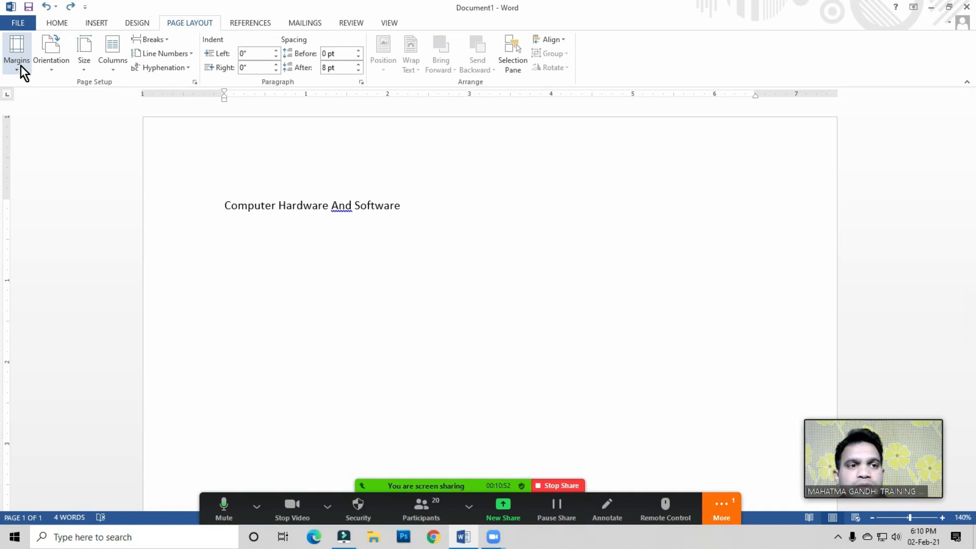
Step: Select the heading line and delete it
drag(225, 206, 414, 229)
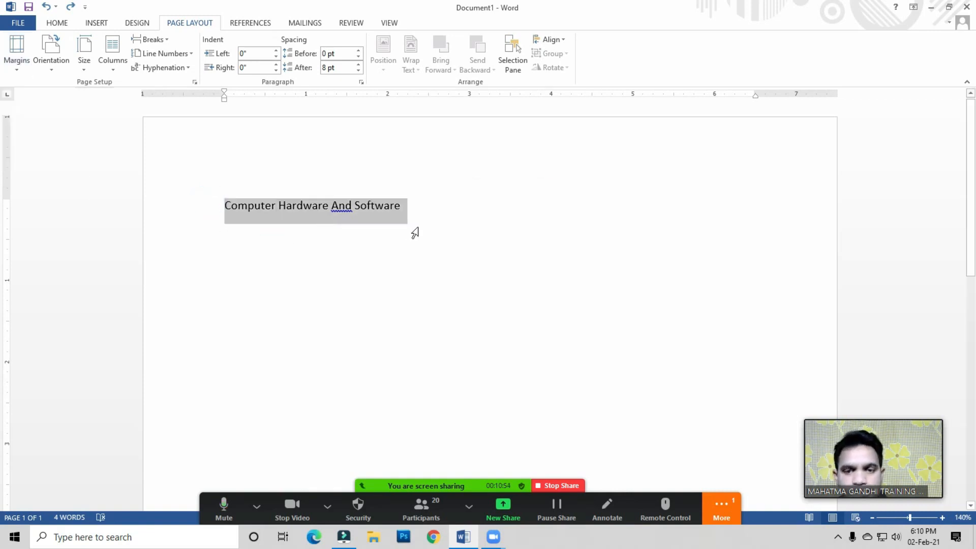
key(BackSpace)
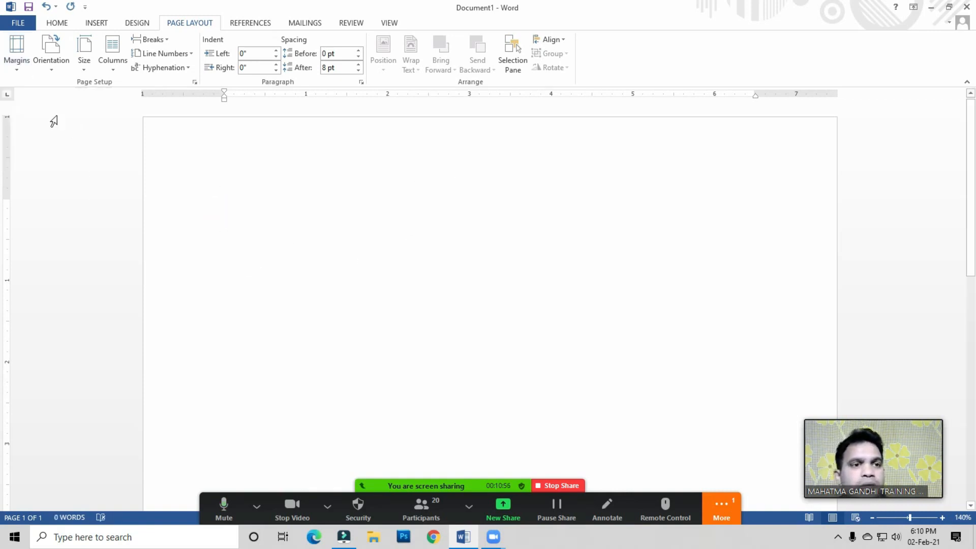
Step: Fill the blank document with sample paragraphs using =rand()
click(52, 62)
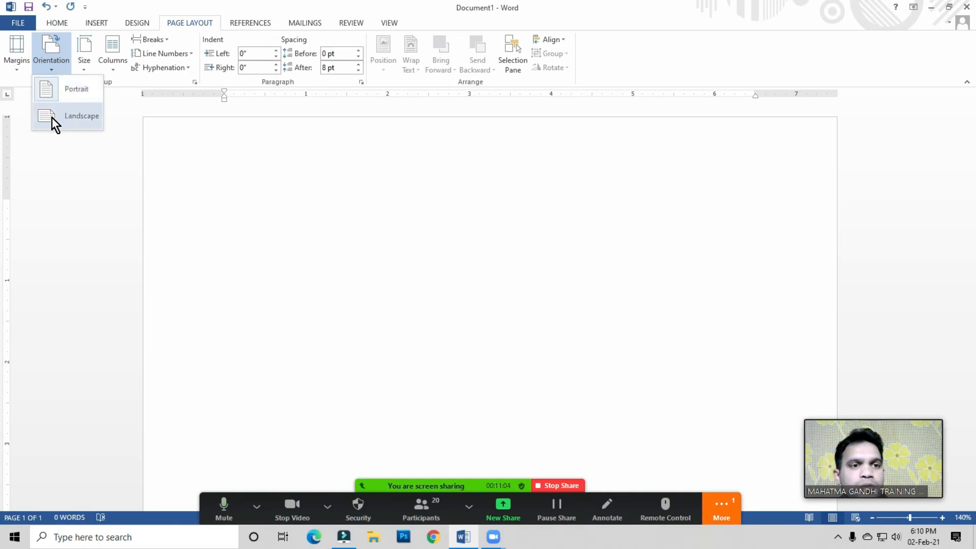
click(264, 198)
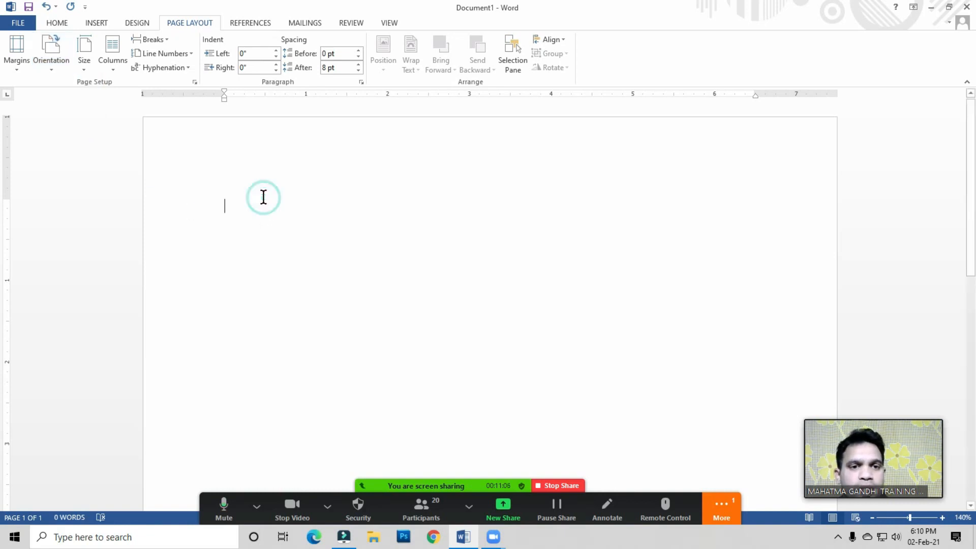
text(=ra)
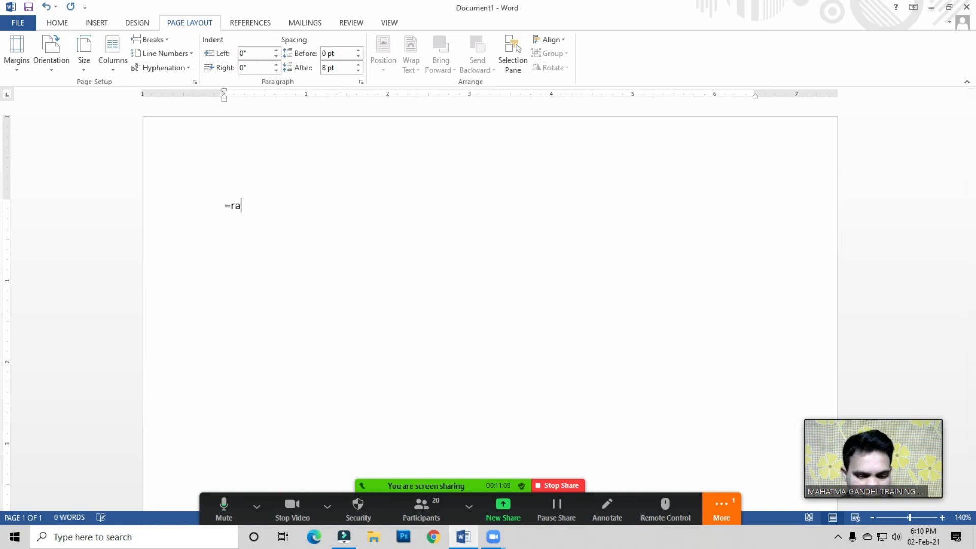
text(nd ())
key(Return)
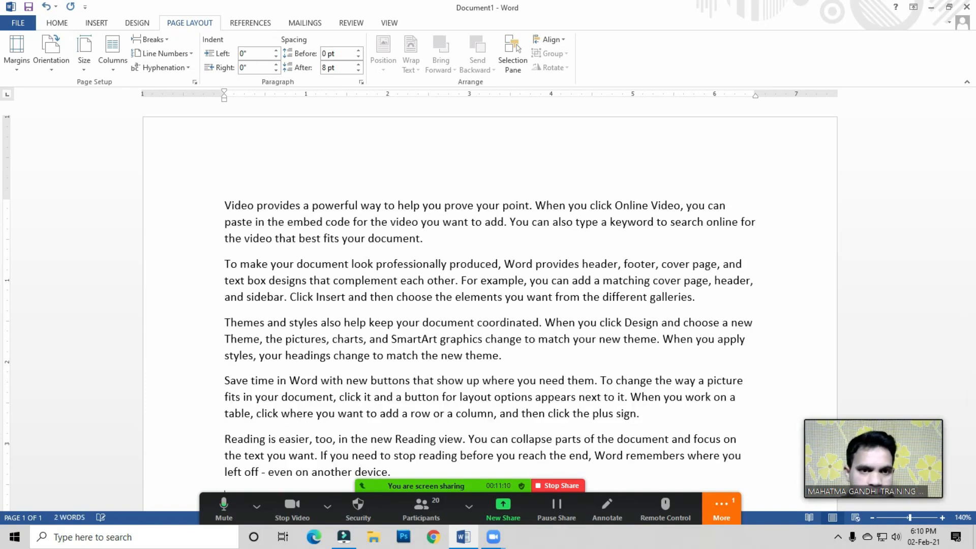
Step: Switch the view to show one whole page
scroll(427, 307, down, 3)
click(412, 277)
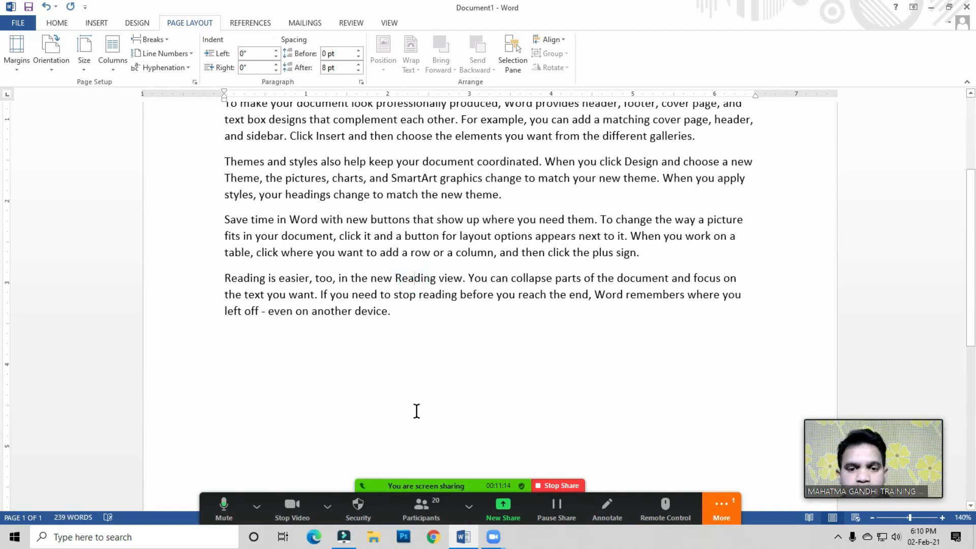
drag(407, 487, 365, 487)
click(356, 385)
click(399, 317)
click(391, 20)
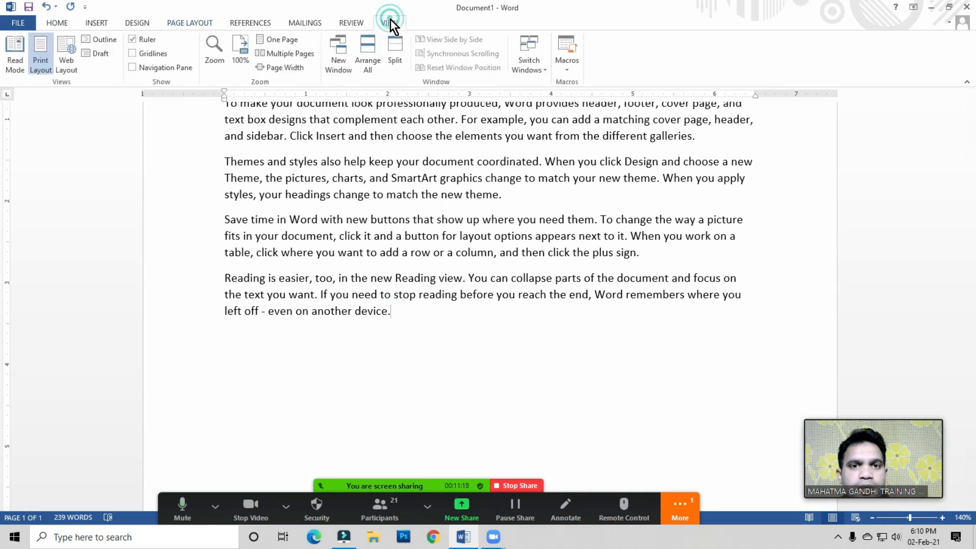
click(279, 39)
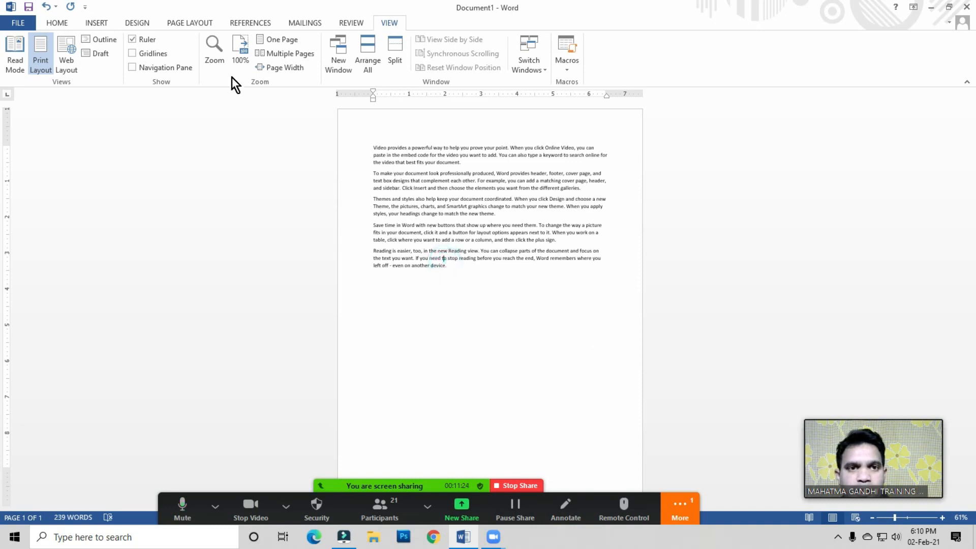
Step: Duplicate the sample paragraphs by pasting a copy after the last paragraph
drag(461, 277, 338, 148)
key(ctrl+c)
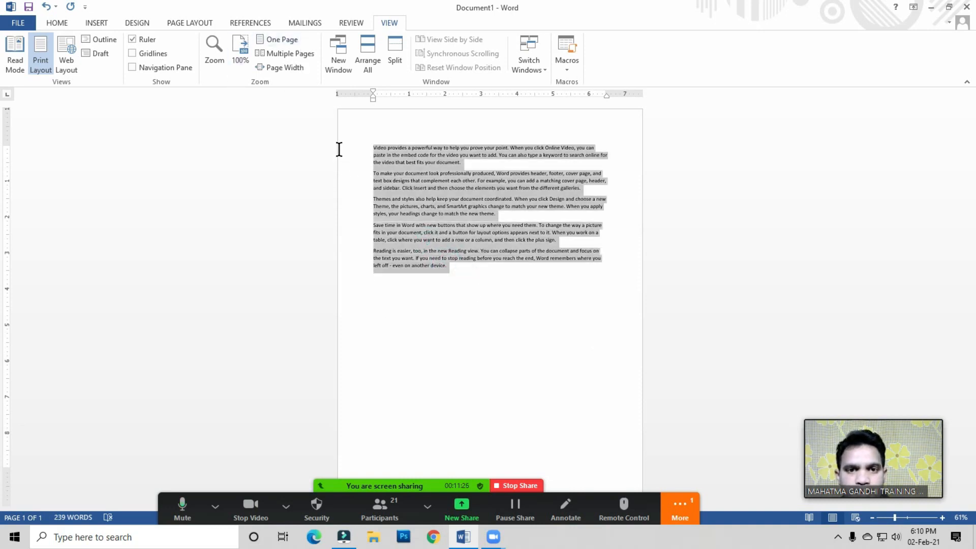
click(463, 269)
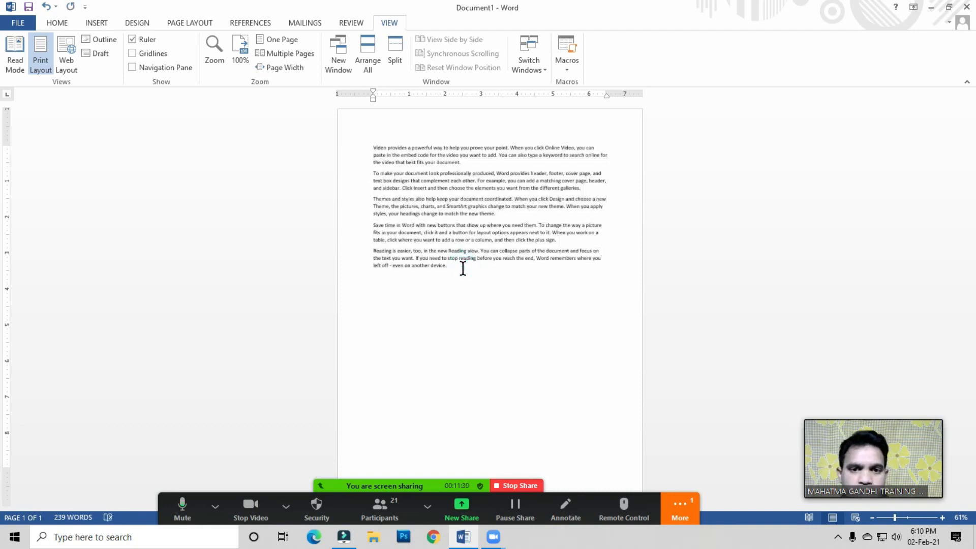
key(Return)
key(ctrl+v)
drag(372, 353, 456, 398)
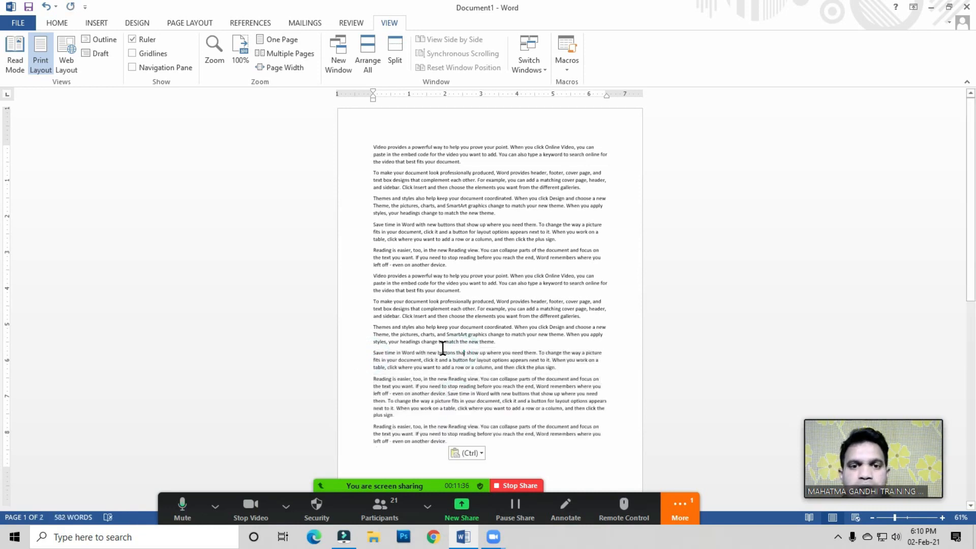
Step: Change the page orientation to Landscape
click(190, 24)
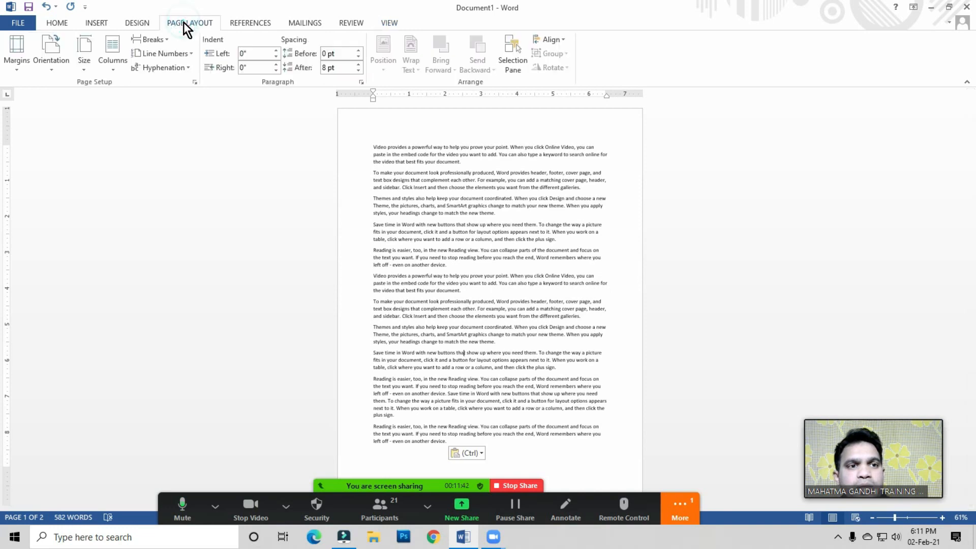
click(54, 62)
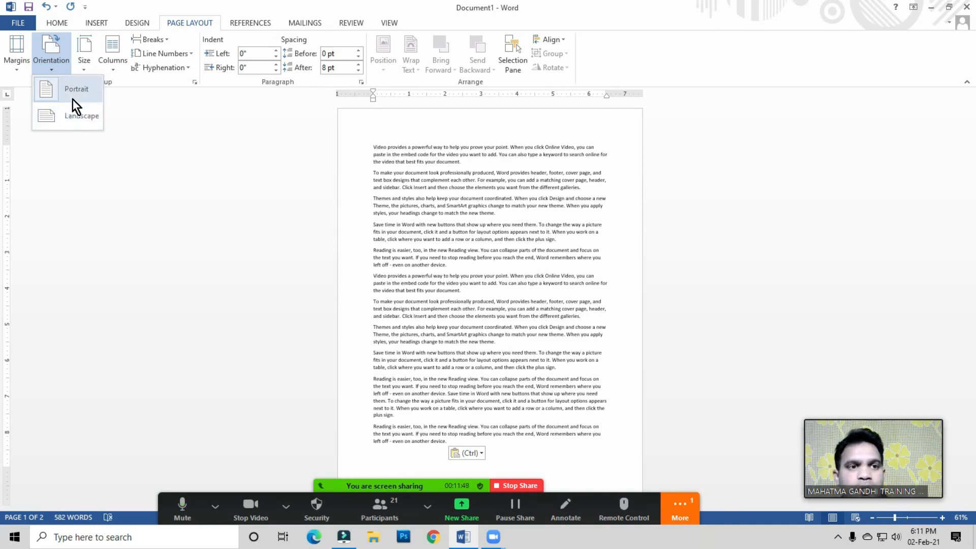
click(414, 258)
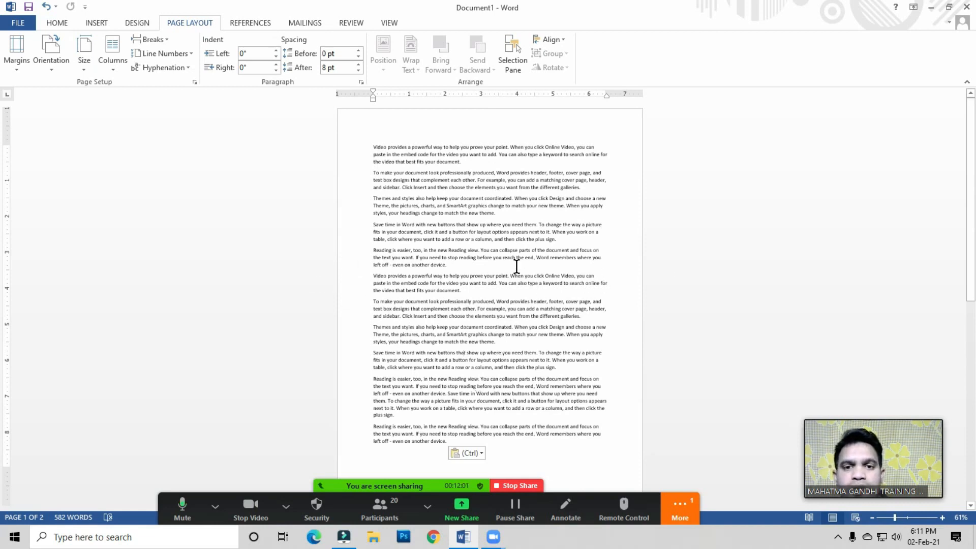
click(65, 71)
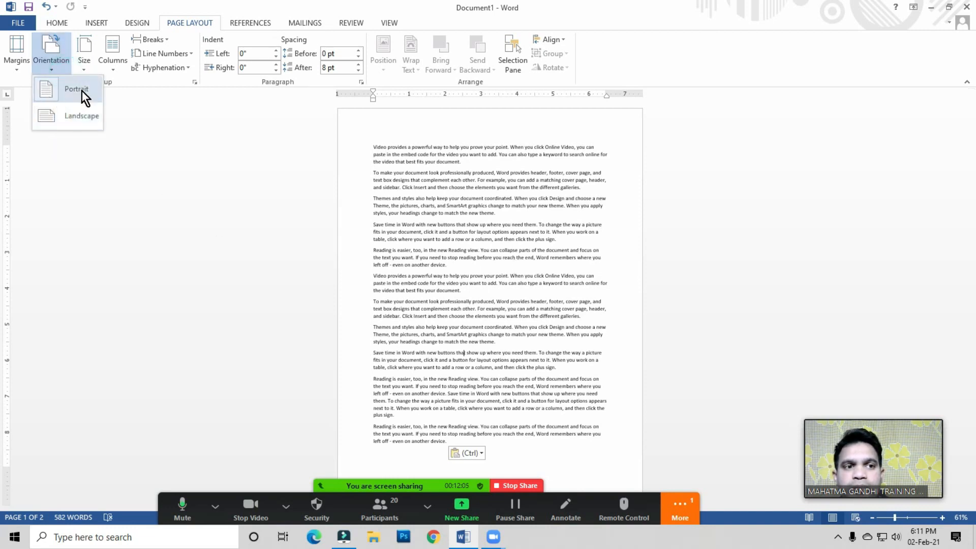
click(450, 218)
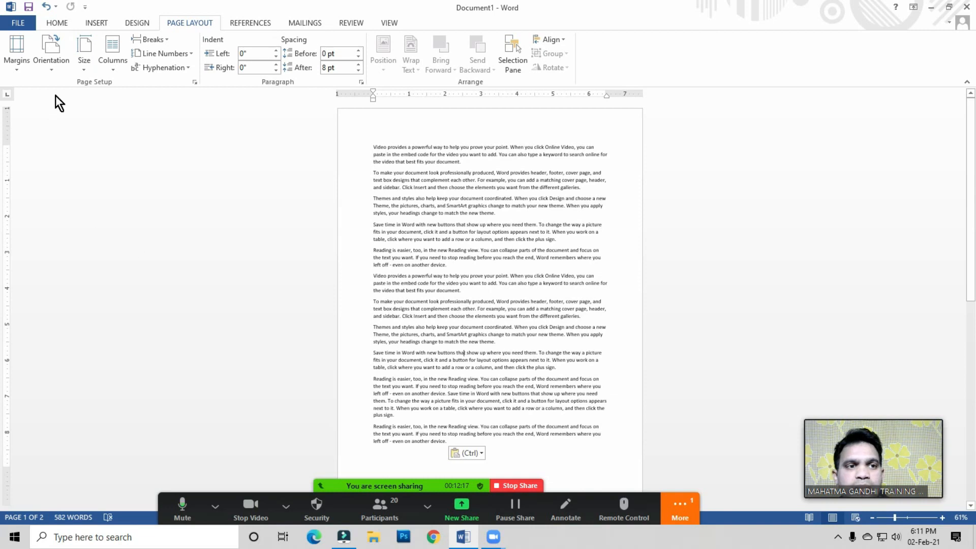
click(54, 66)
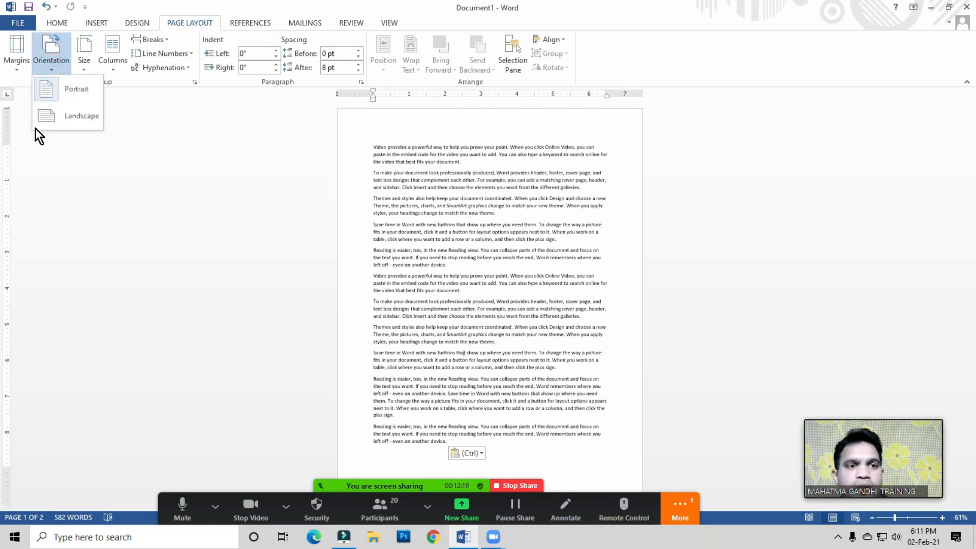
click(75, 118)
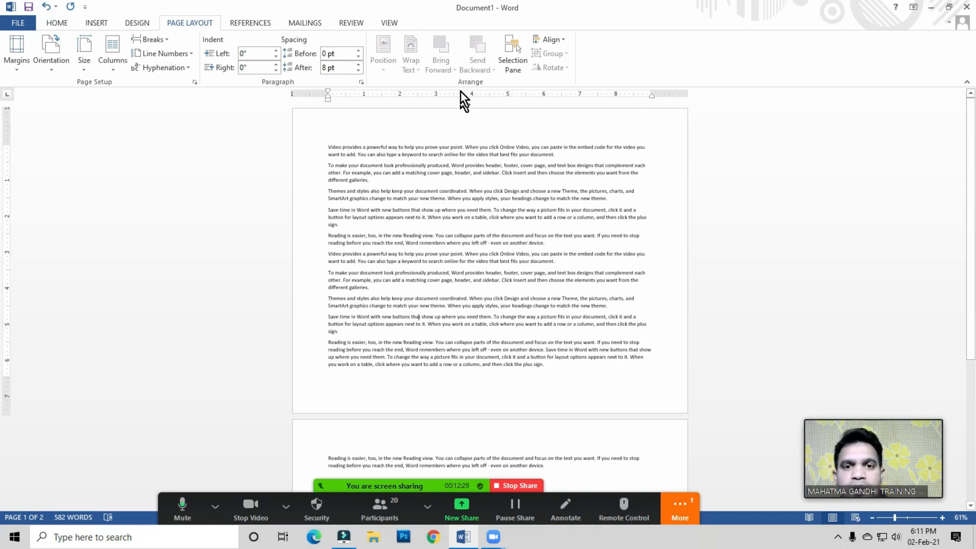
Step: Change the page orientation back to Portrait
click(48, 57)
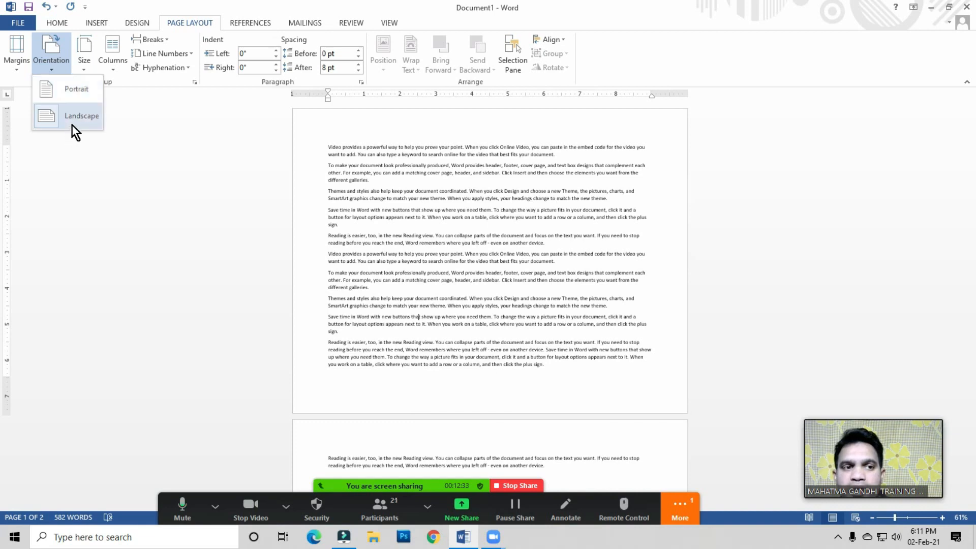
click(454, 252)
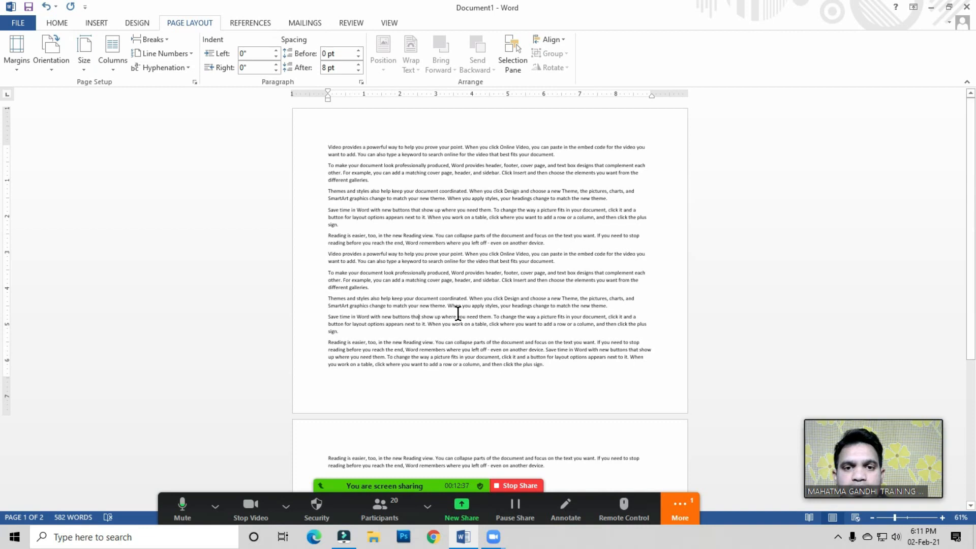
click(50, 62)
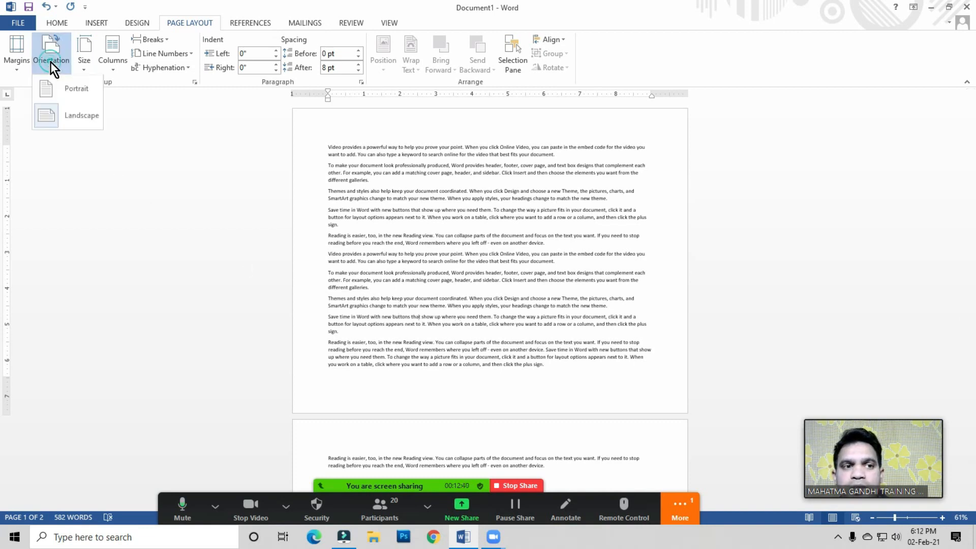
click(488, 261)
drag(328, 149, 590, 342)
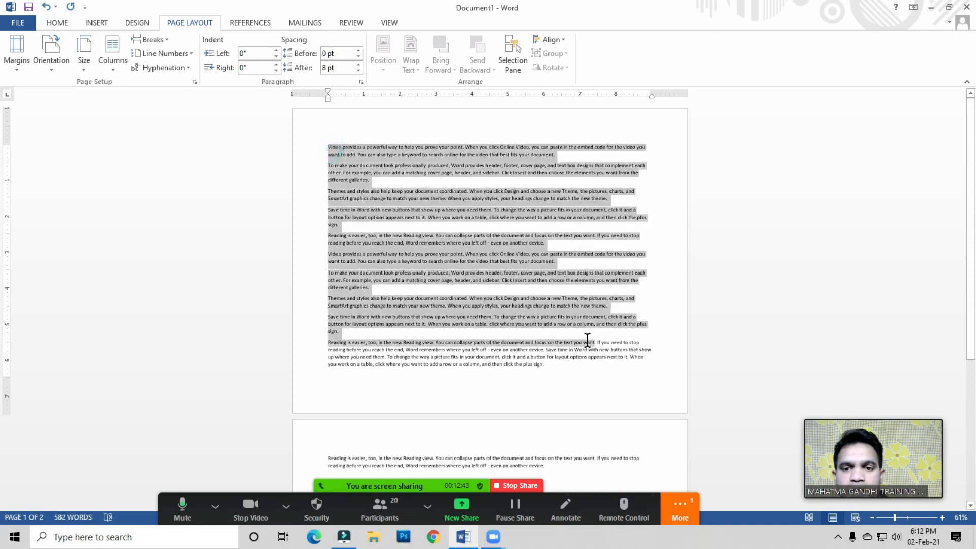
click(484, 326)
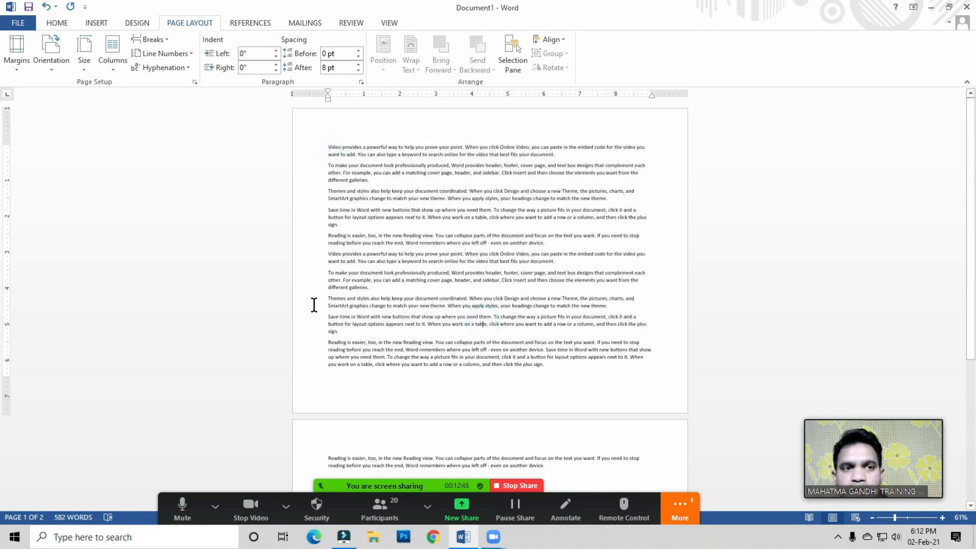
click(48, 66)
click(62, 87)
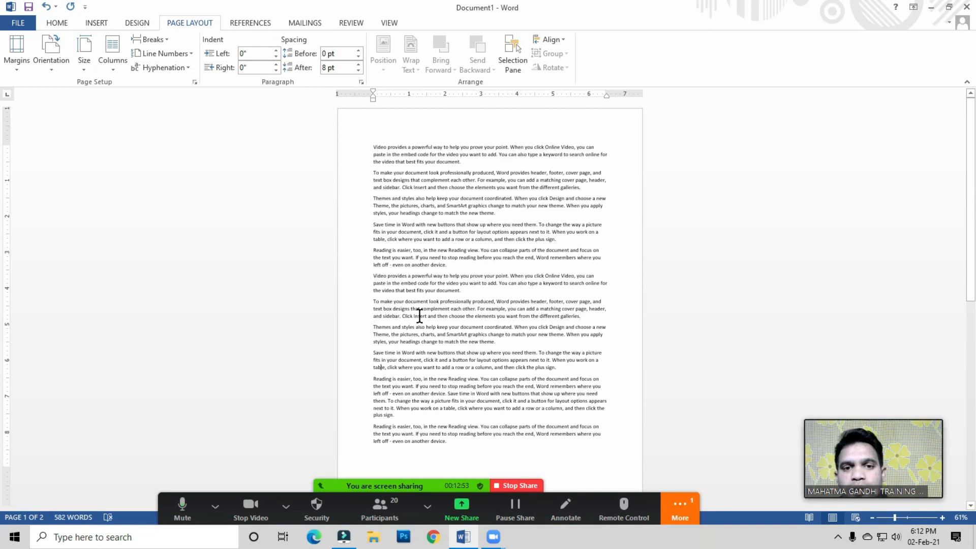
click(461, 210)
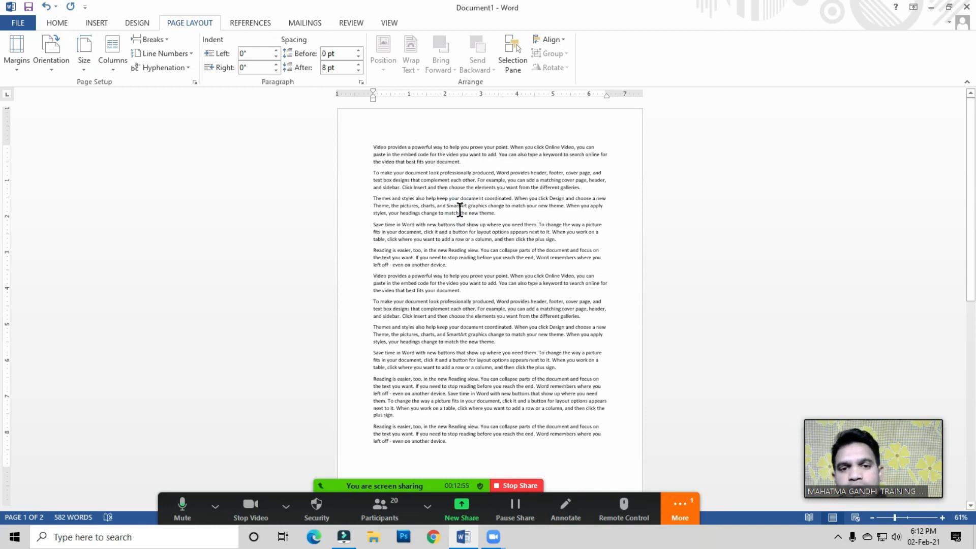
click(517, 285)
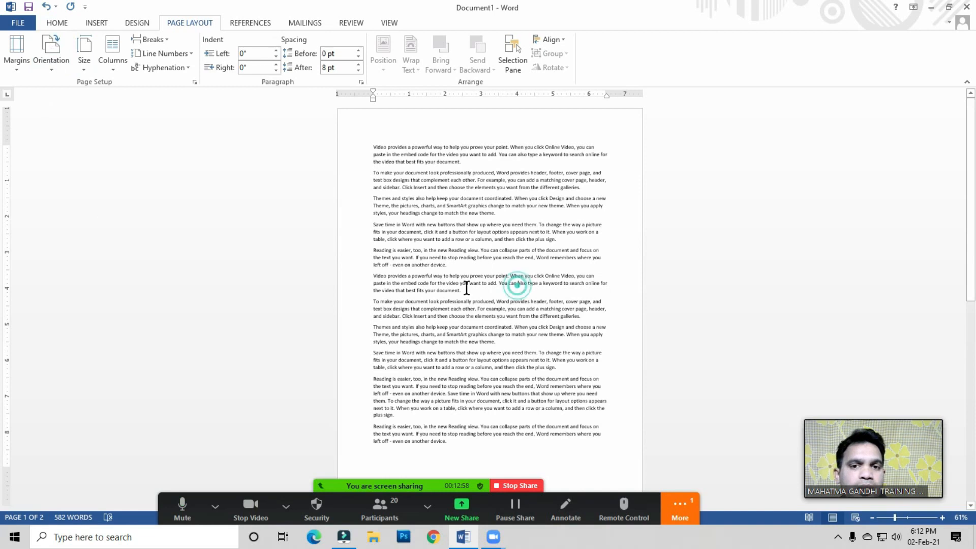
click(440, 232)
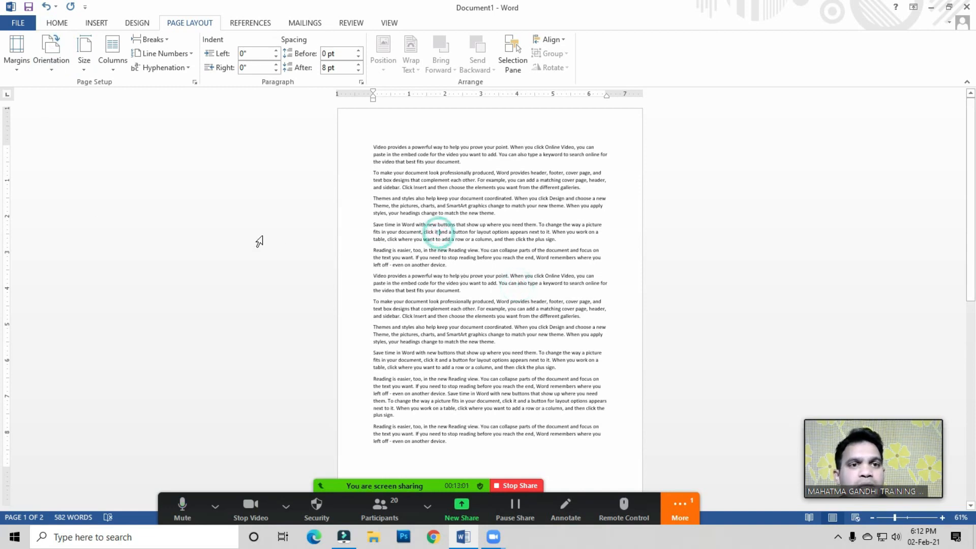
click(478, 232)
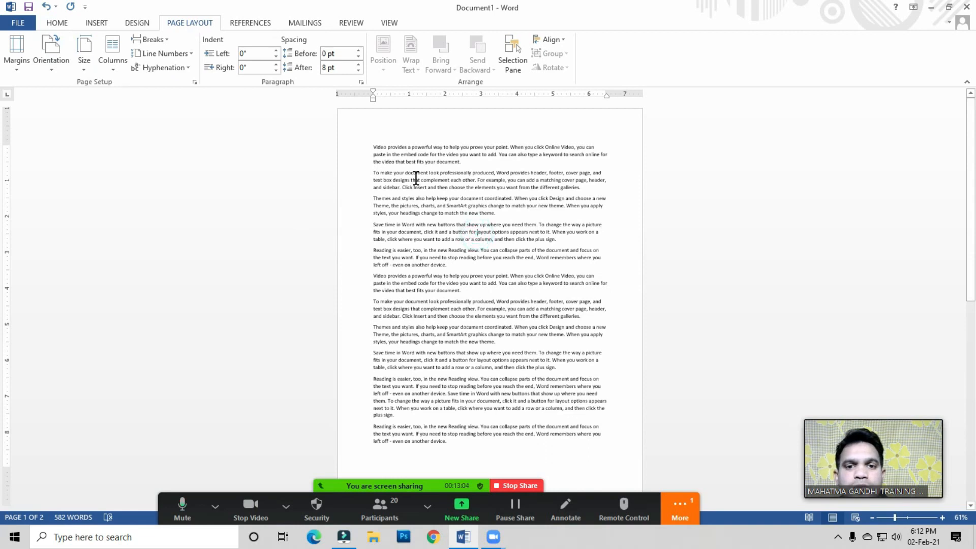
Step: Zoom the document to 100%
click(390, 26)
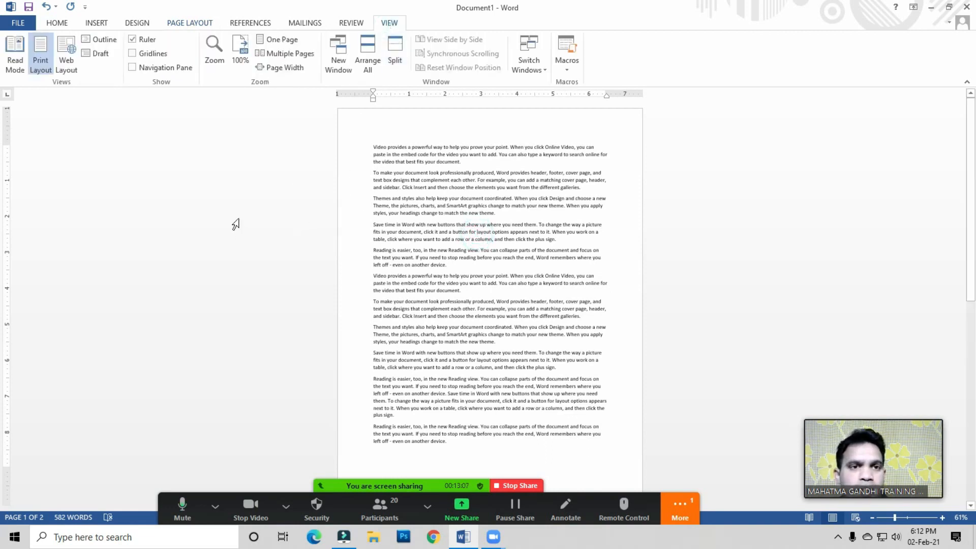
click(242, 64)
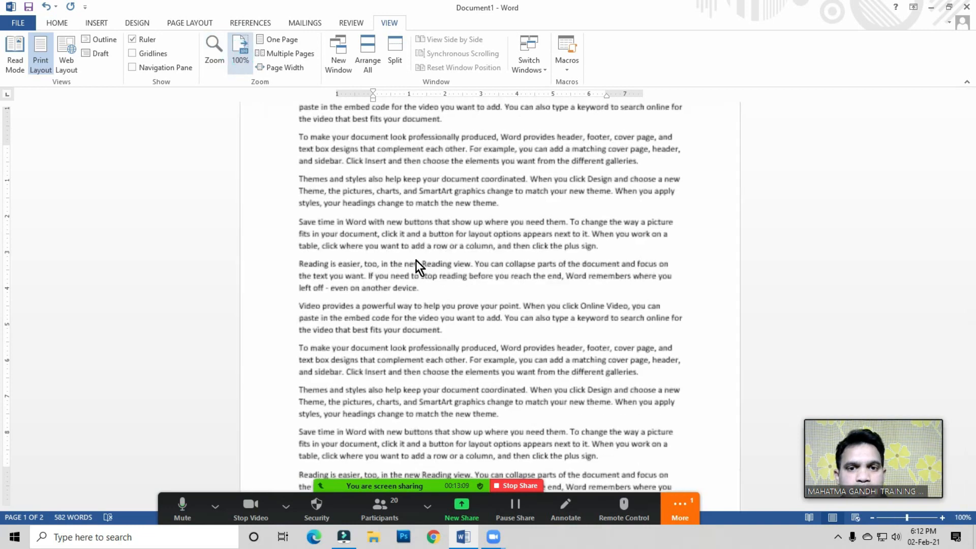
scroll(410, 254, up, 3)
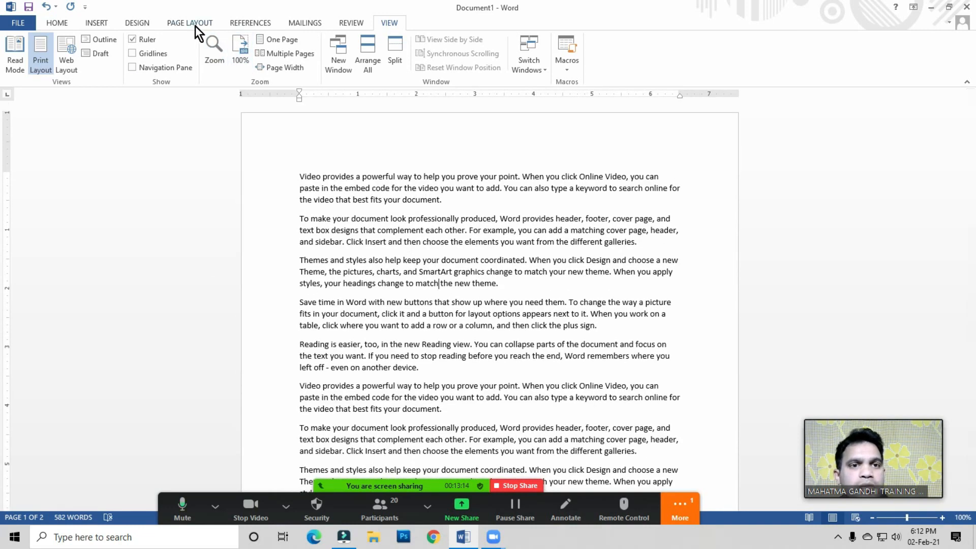
Step: Set the paper size to A4
click(195, 26)
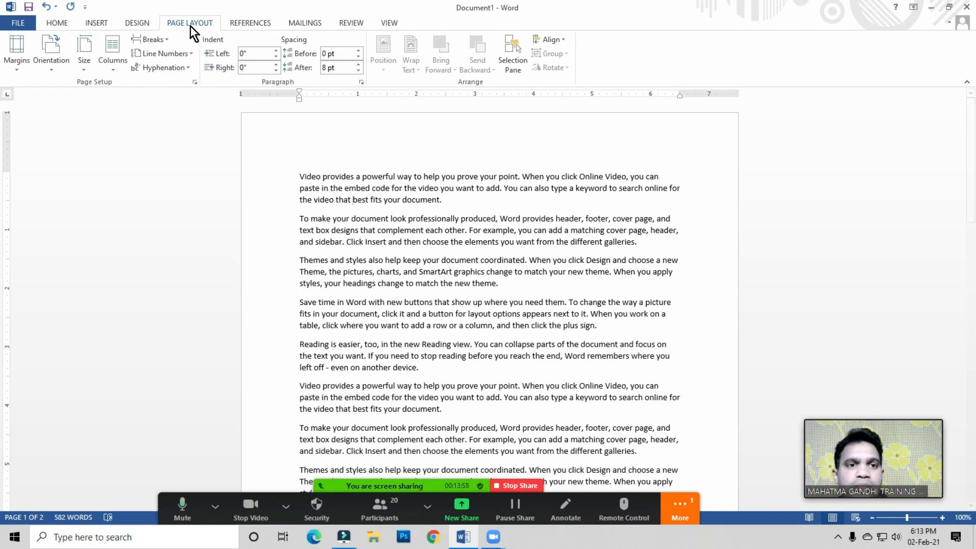
click(85, 70)
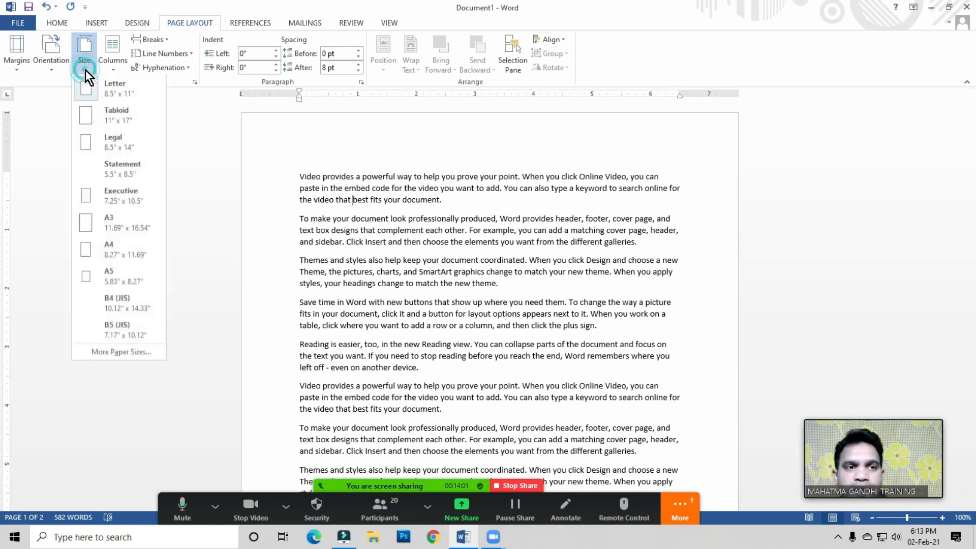
click(109, 252)
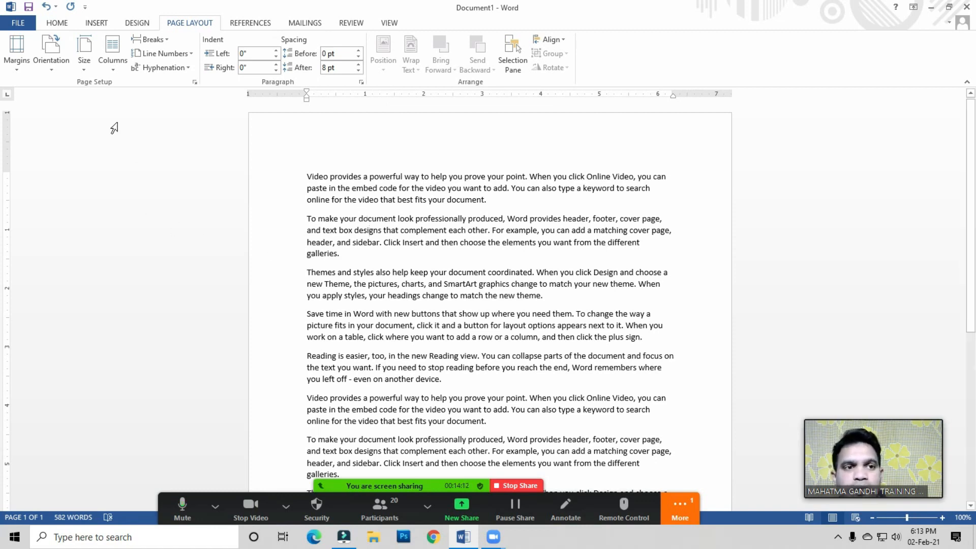
click(87, 66)
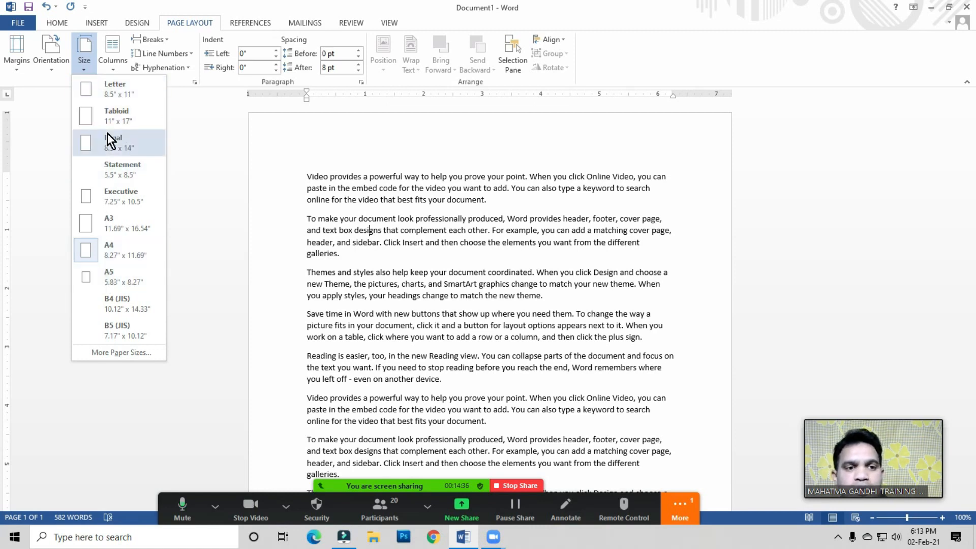
click(113, 247)
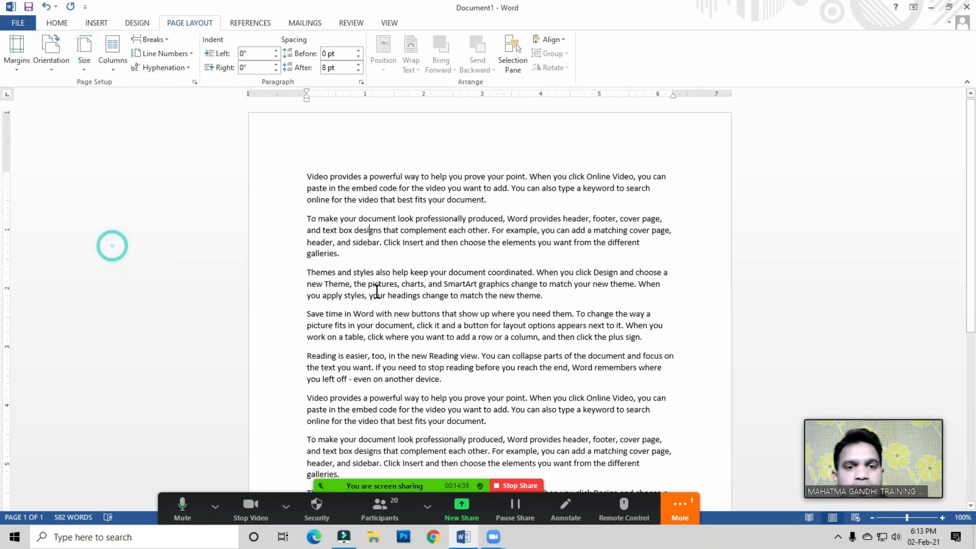
click(417, 233)
click(118, 69)
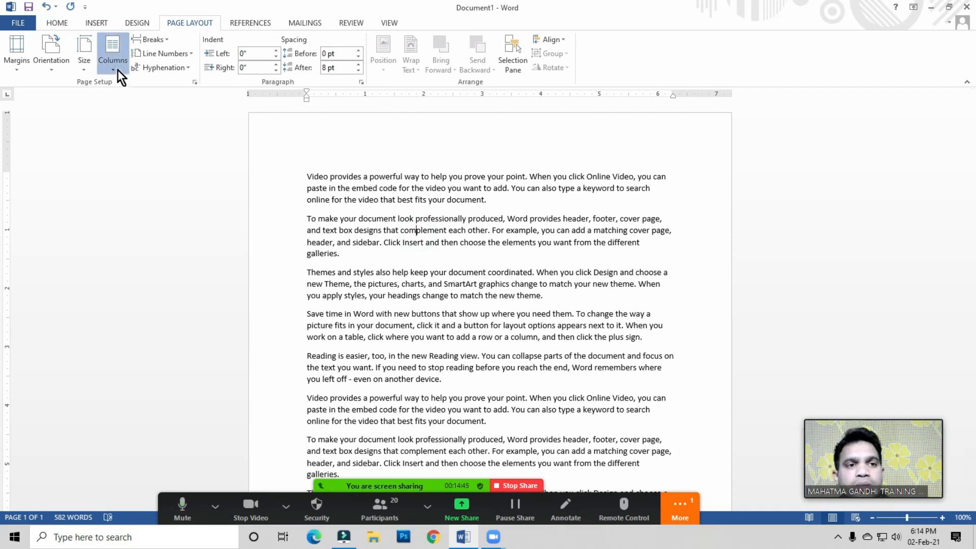
click(436, 286)
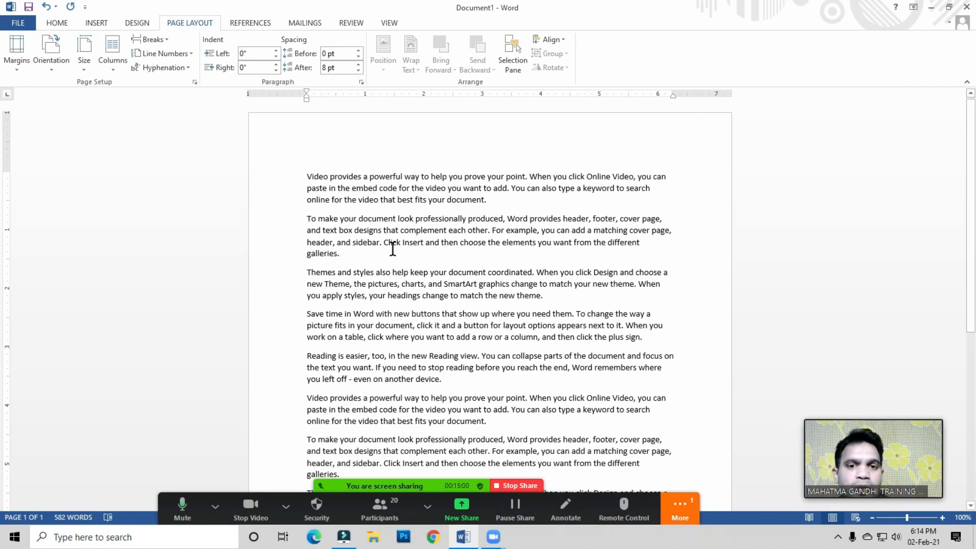
click(502, 224)
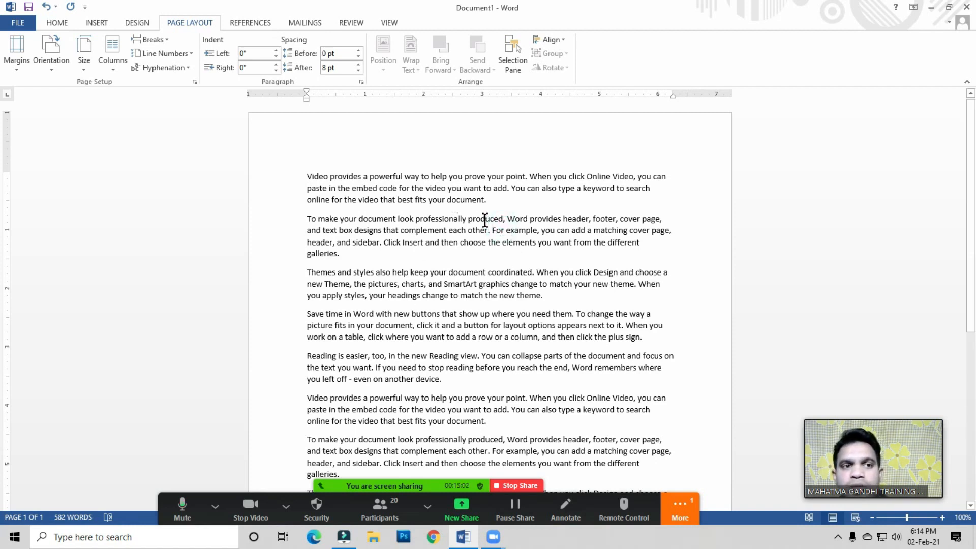
click(315, 192)
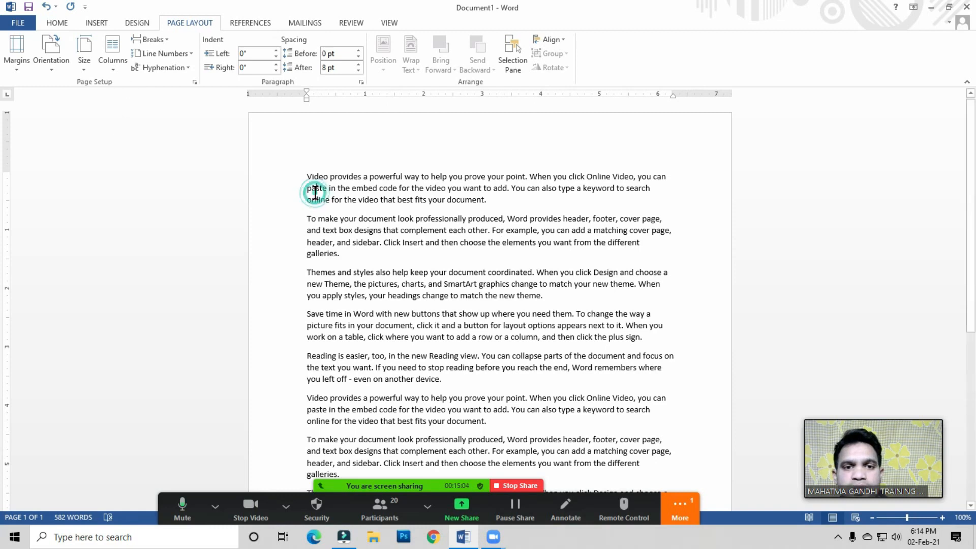
click(418, 232)
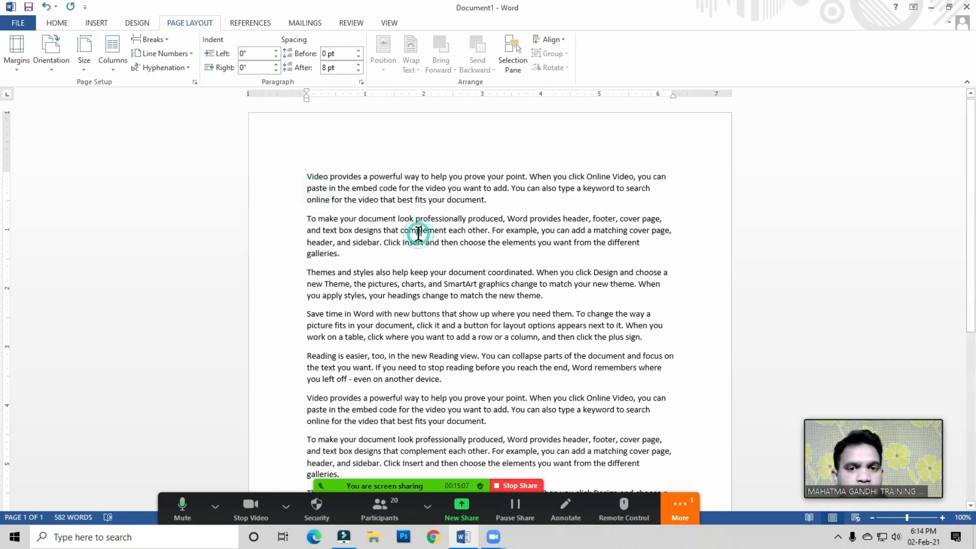
Step: Split the document text into two columns
click(112, 68)
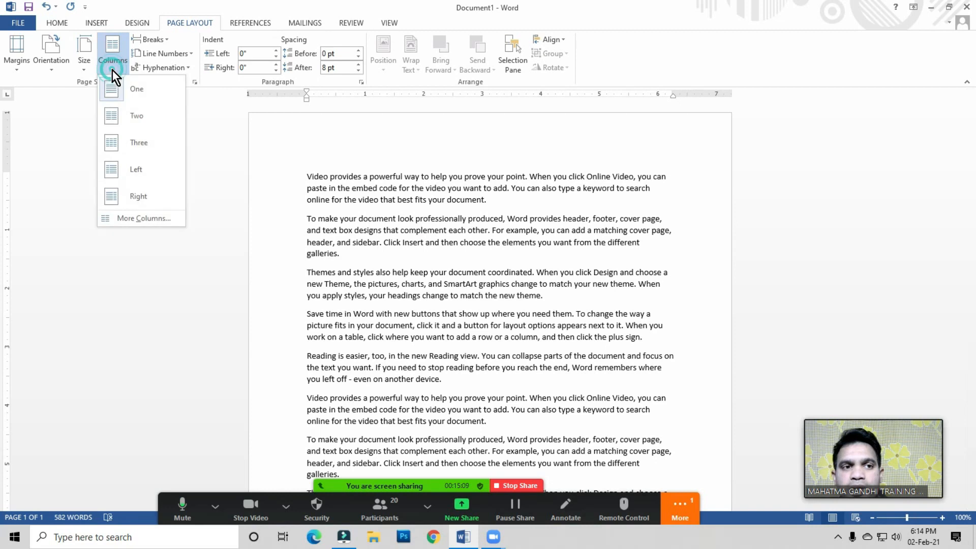
click(135, 121)
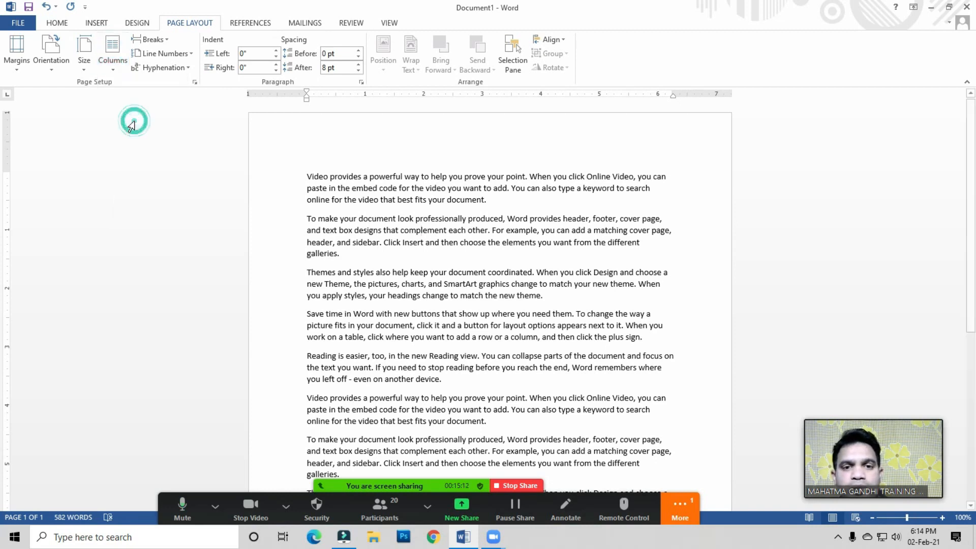
click(384, 278)
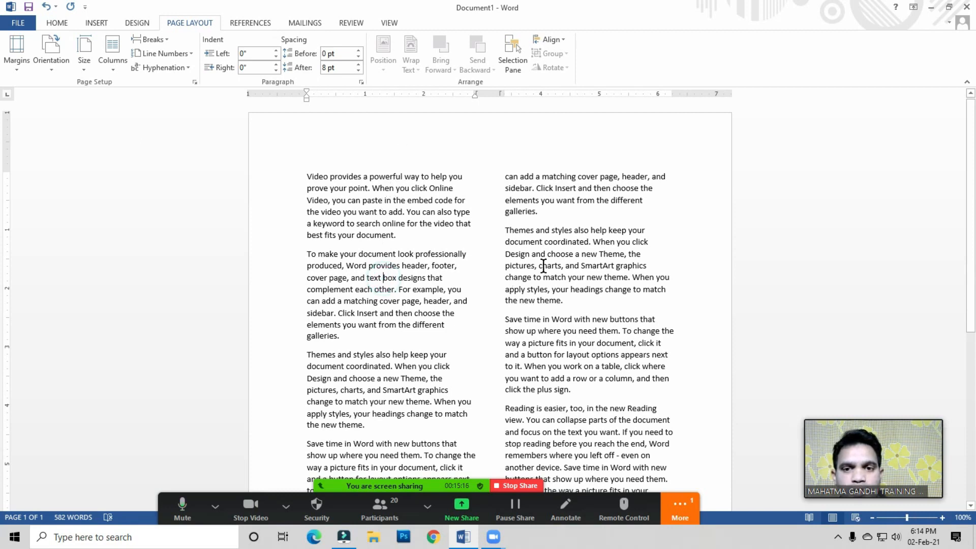
Step: Switch the document text to three columns
click(434, 240)
click(415, 224)
click(113, 61)
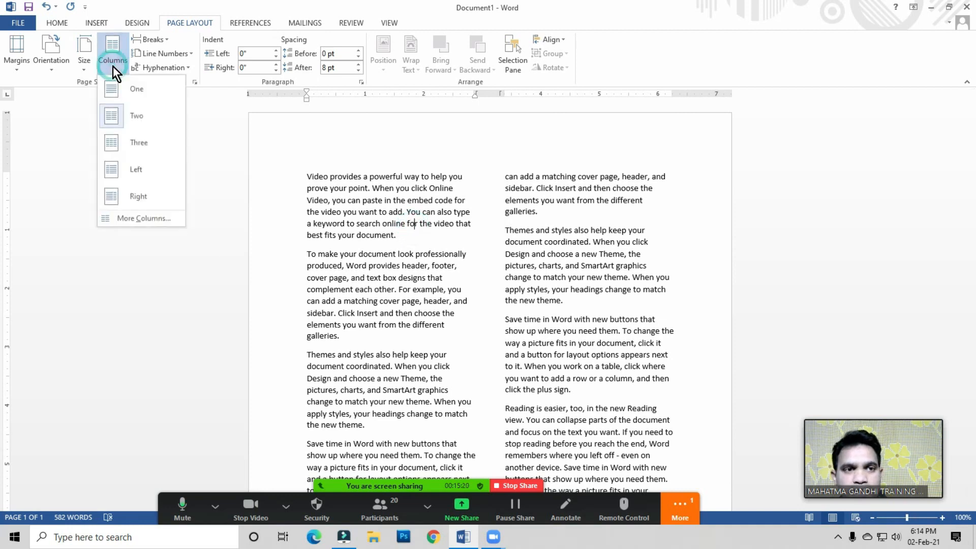
click(137, 146)
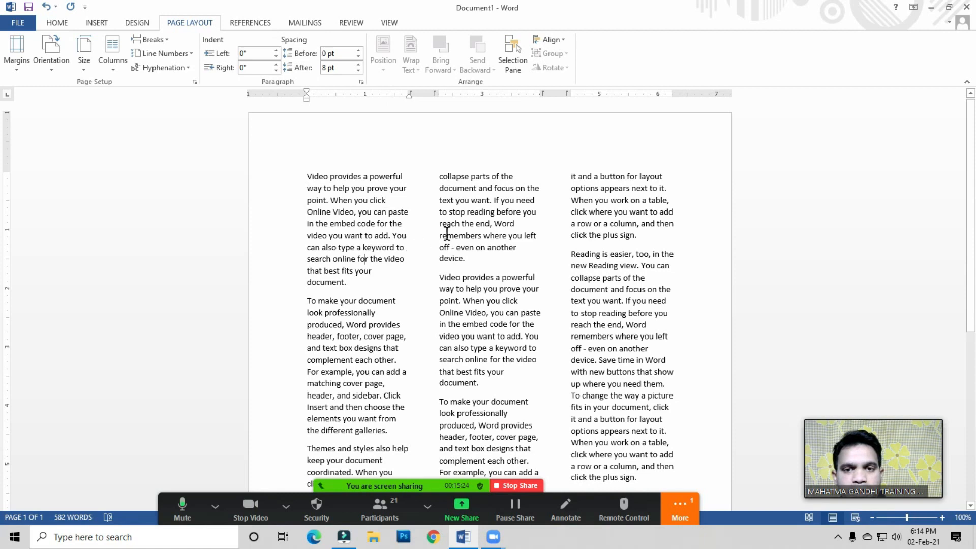
click(478, 226)
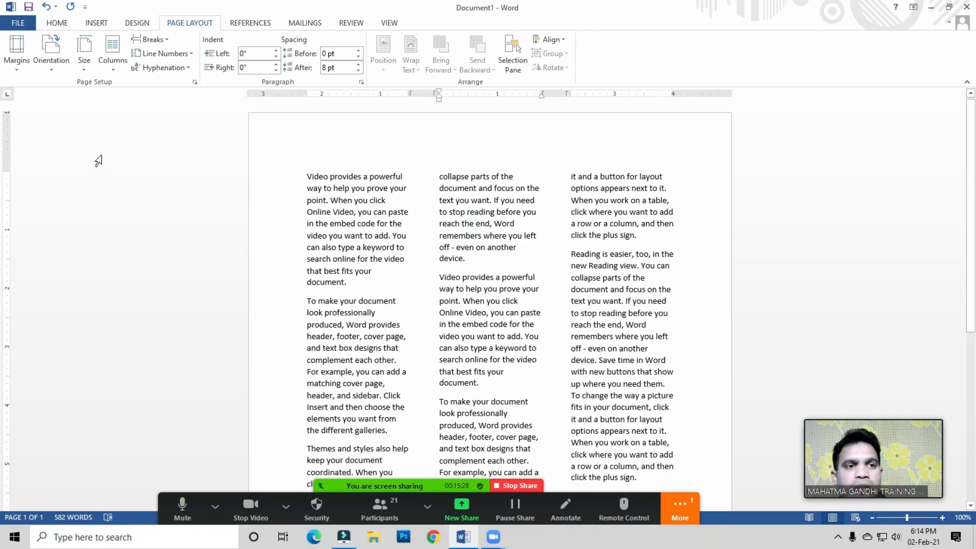
Step: Open the full Columns settings and set the number of columns to 5 for the whole document
click(114, 67)
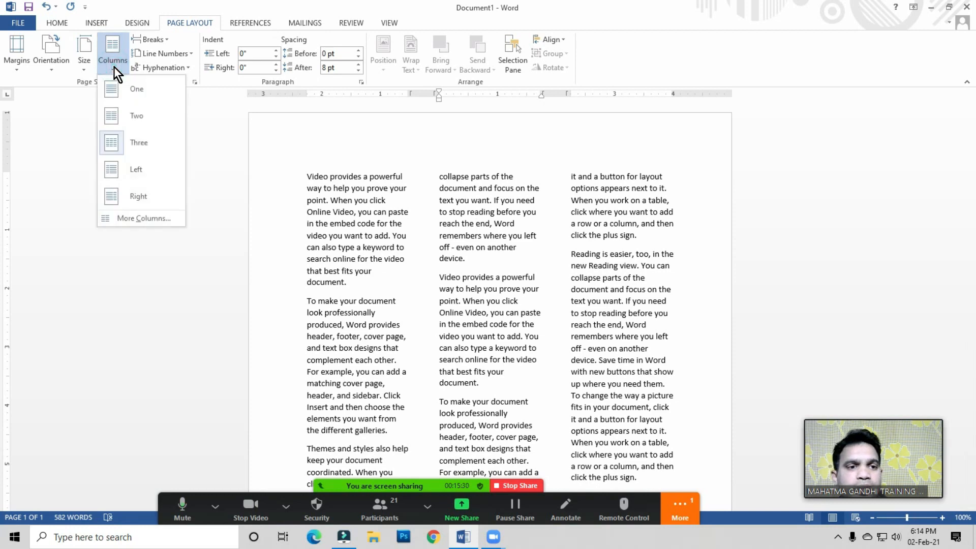
click(139, 218)
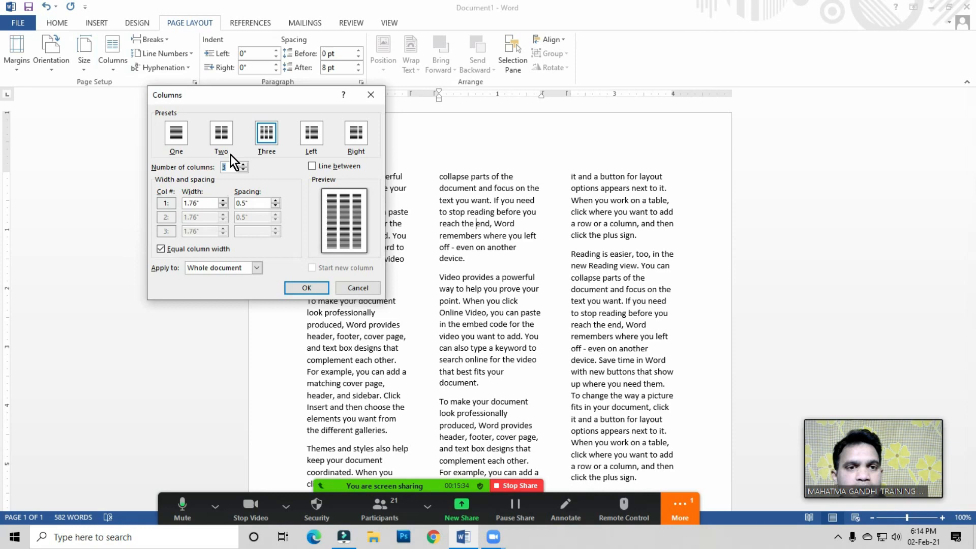
drag(230, 96, 356, 100)
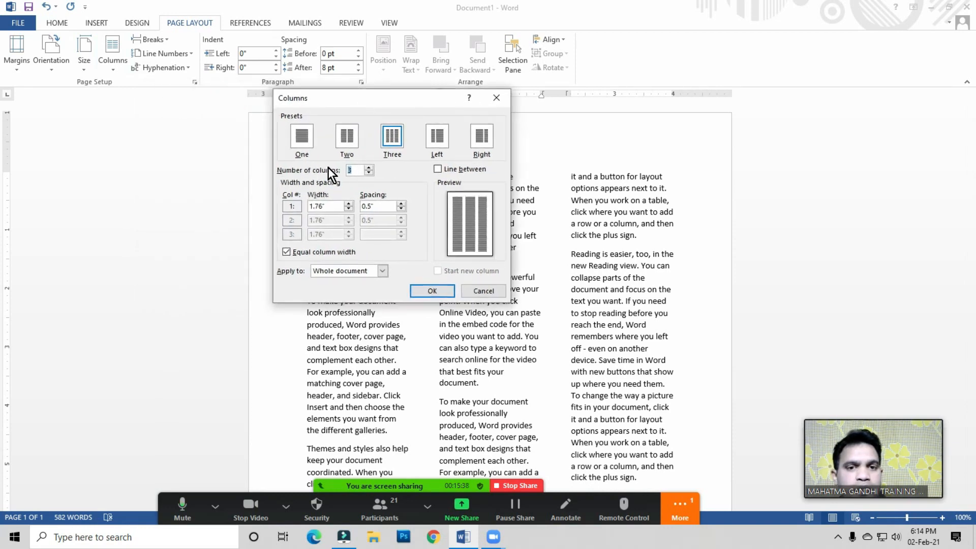
click(354, 170)
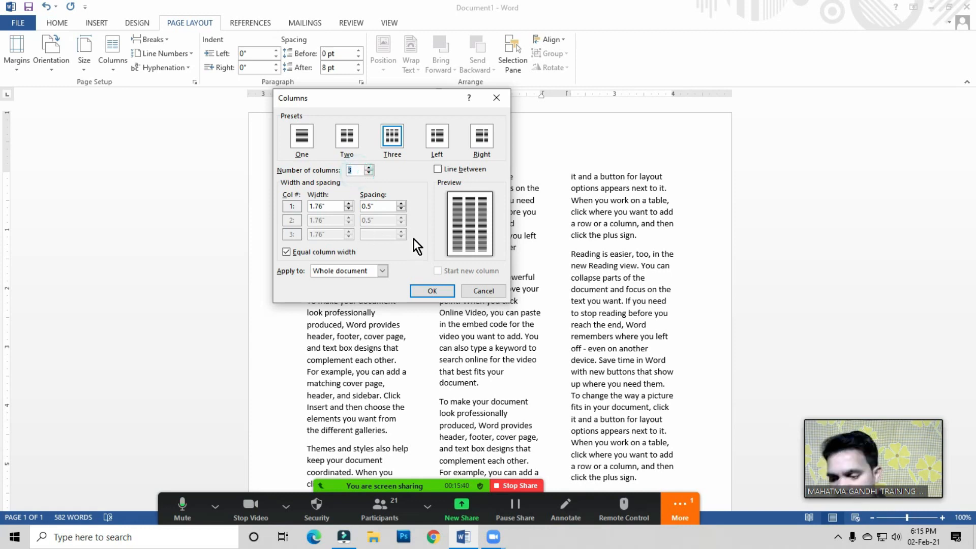
text(5)
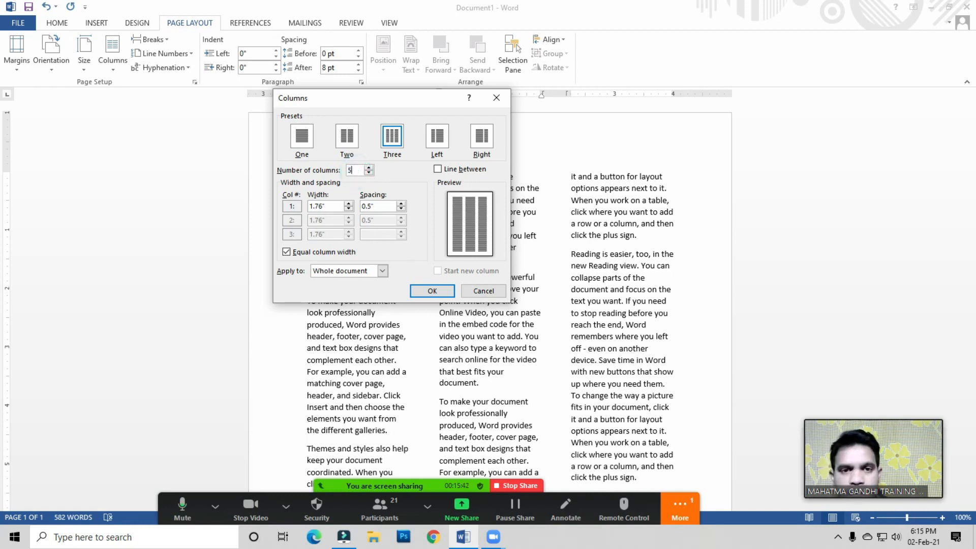
click(433, 291)
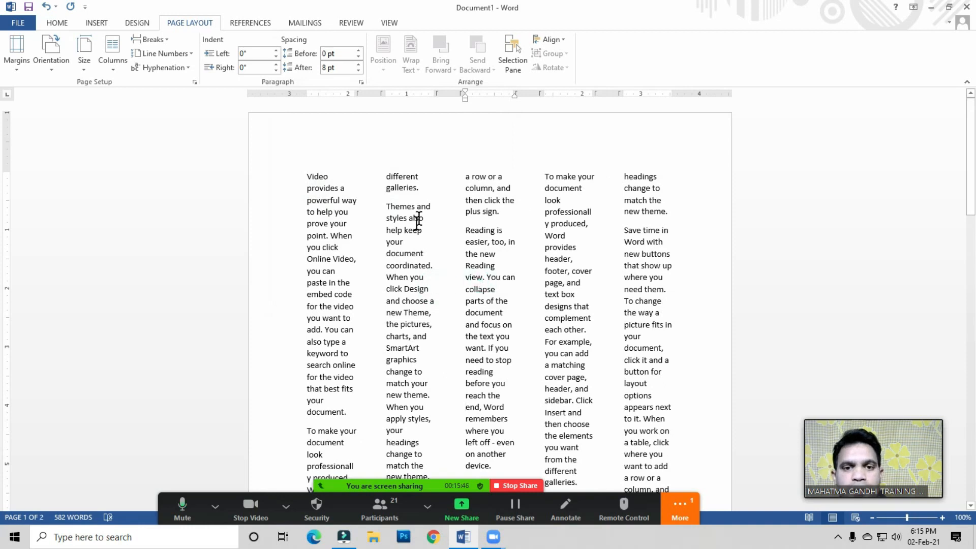
click(359, 220)
click(315, 235)
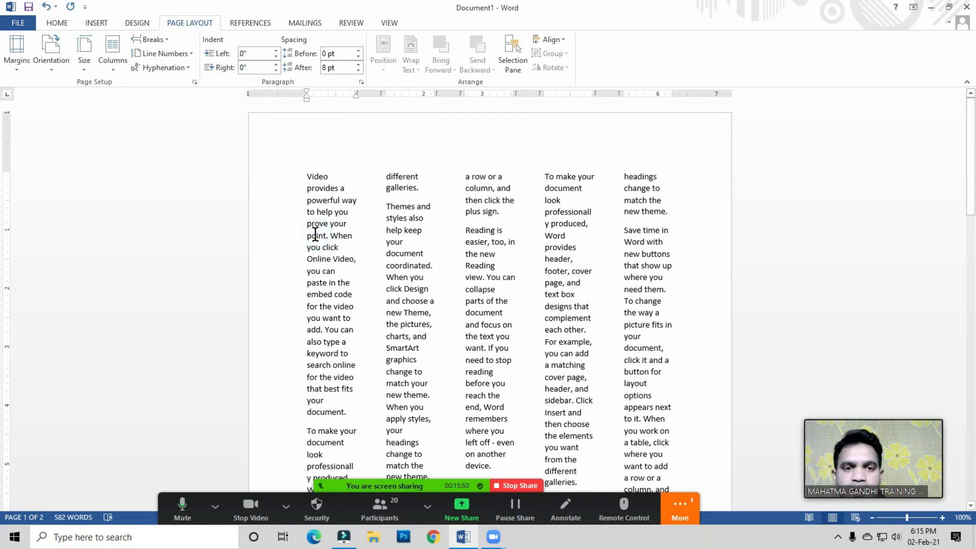
Step: Return the text to a single column, then split it into two columns again
click(113, 69)
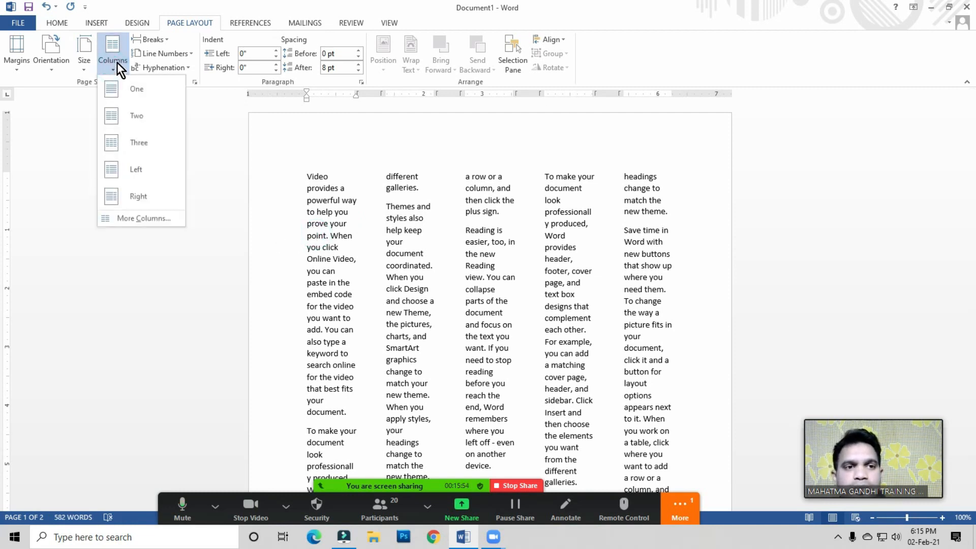
click(136, 92)
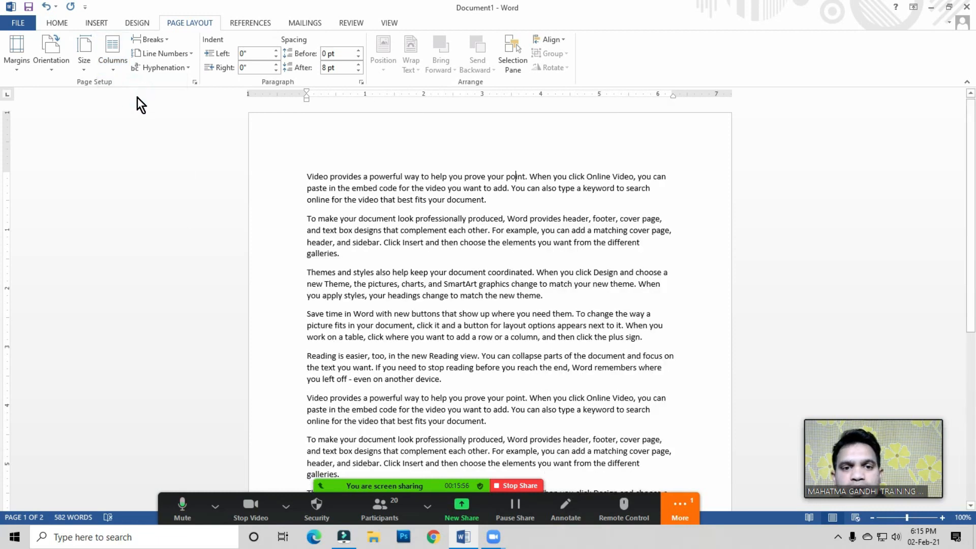
click(109, 70)
click(123, 124)
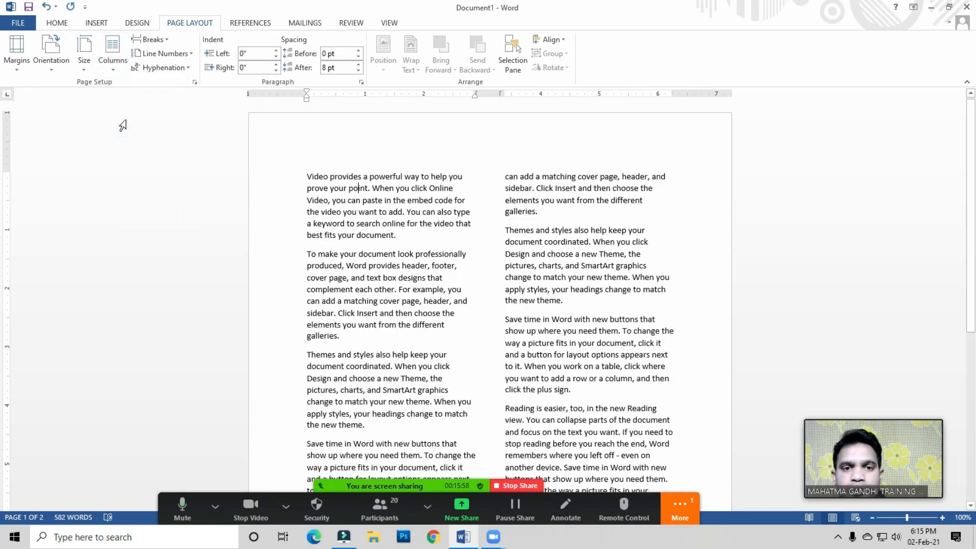
Step: Apply the Left column layout, then switch to the Right column layout
click(114, 67)
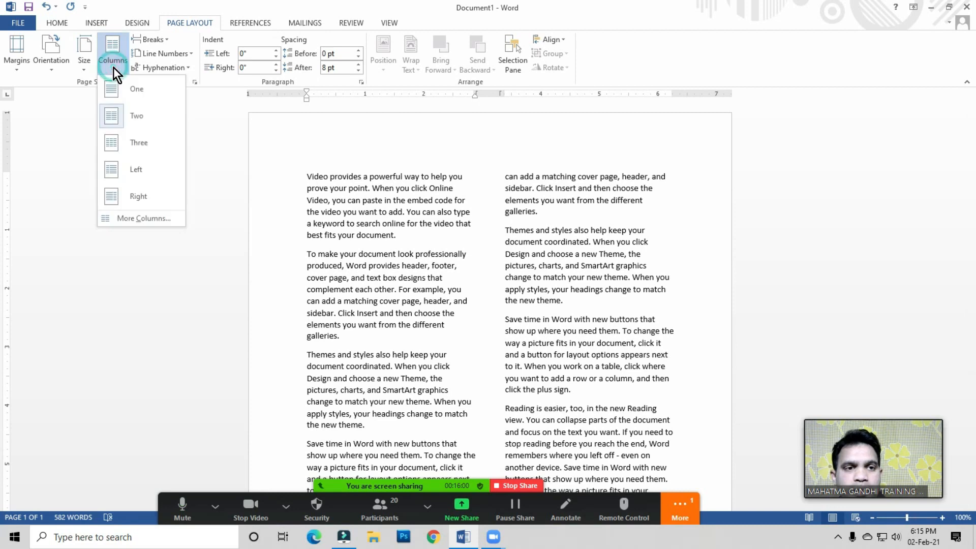
click(134, 172)
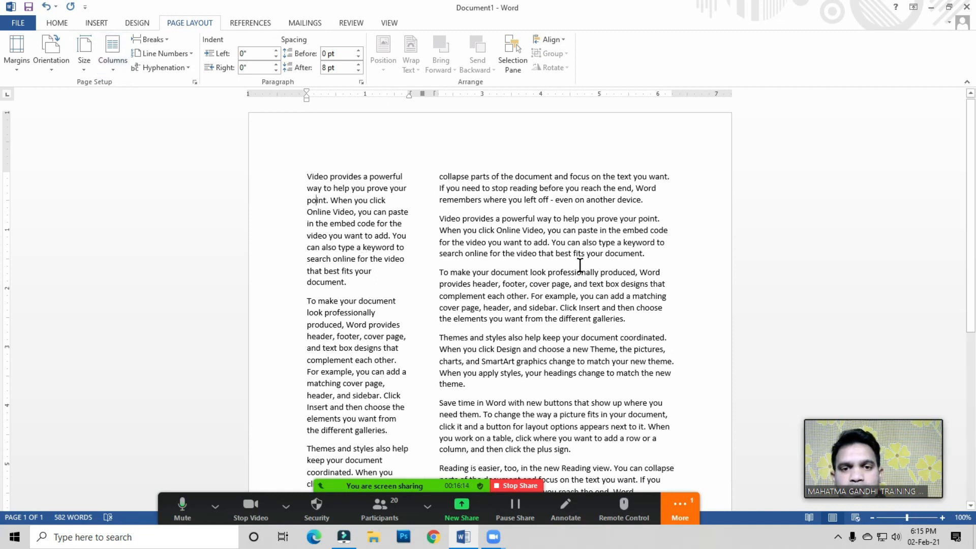
click(116, 72)
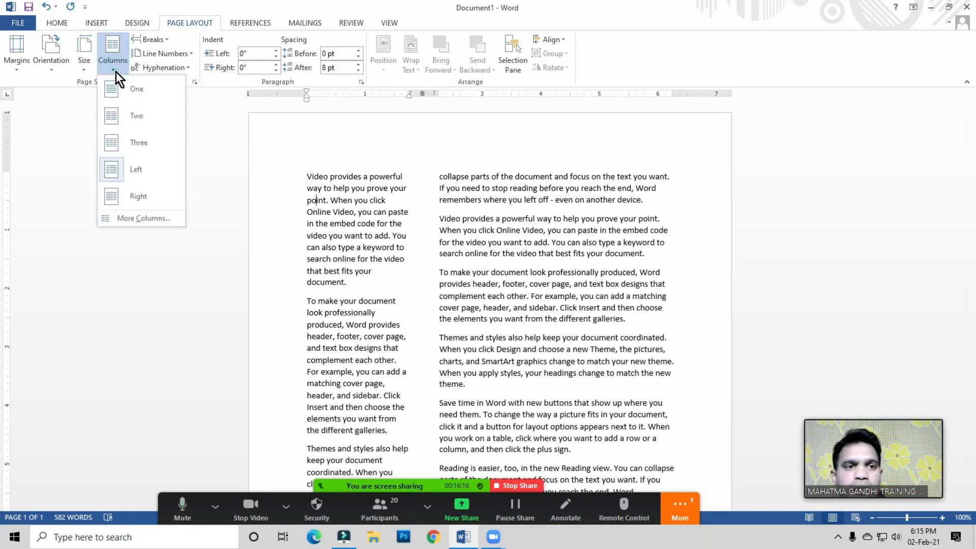
click(140, 197)
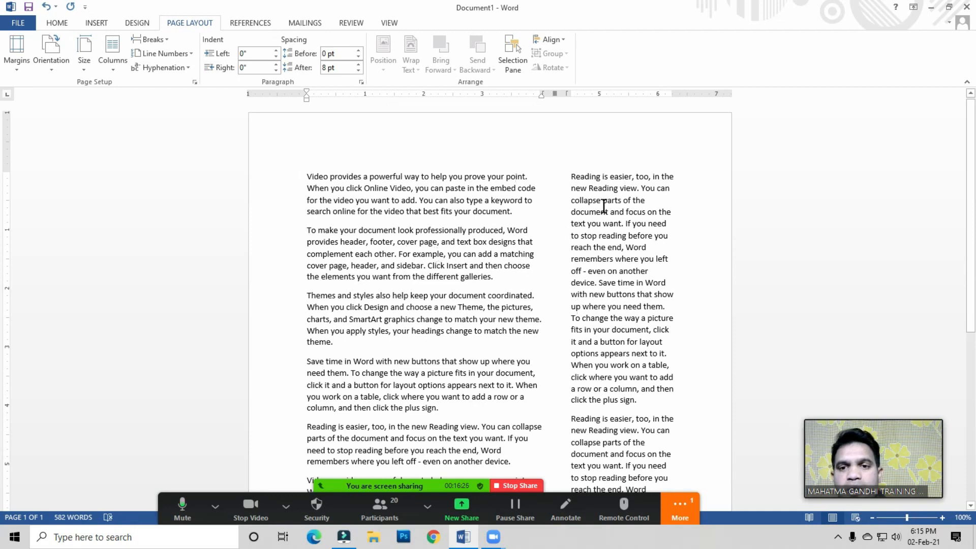
Step: Switch the layout back to two equal columns
click(411, 242)
click(112, 62)
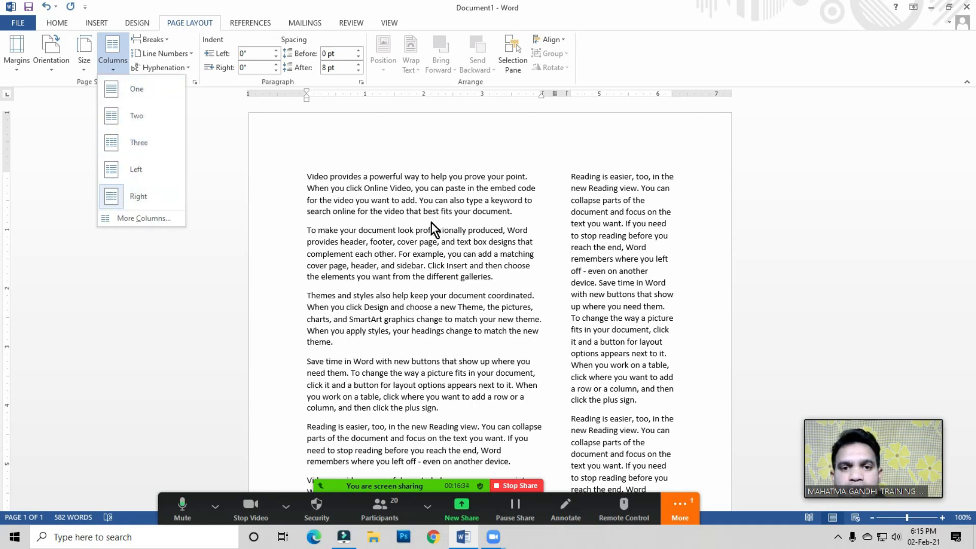
click(145, 116)
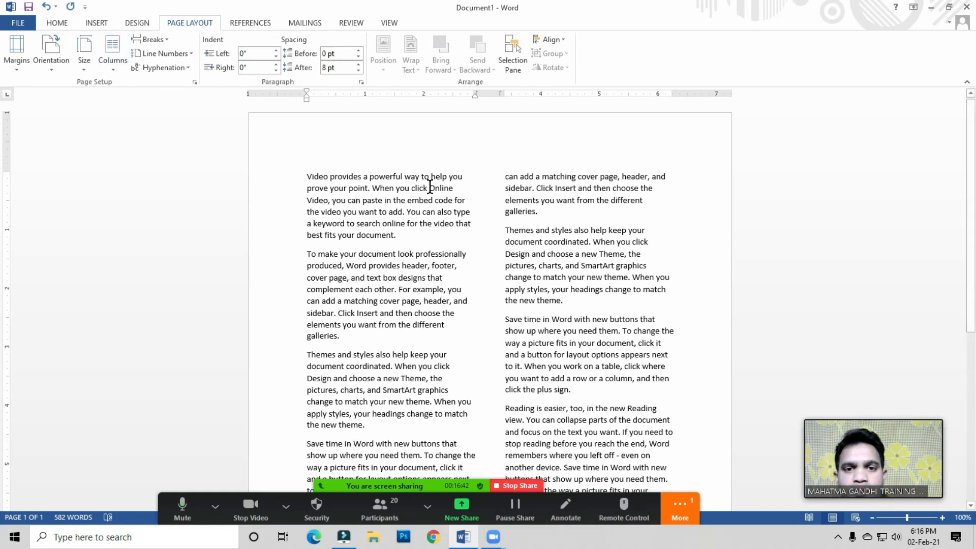
click(396, 235)
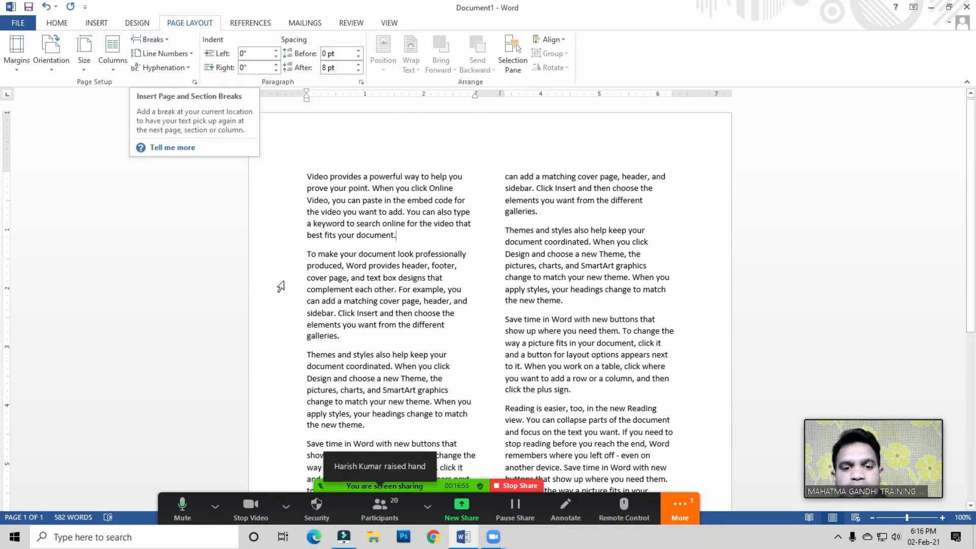
click(401, 306)
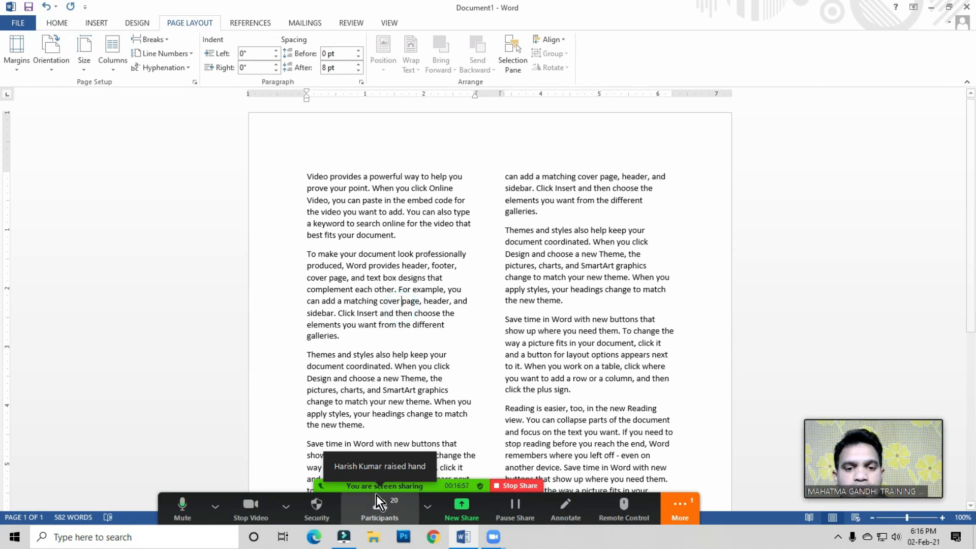
click(380, 512)
mouse_move(773, 108)
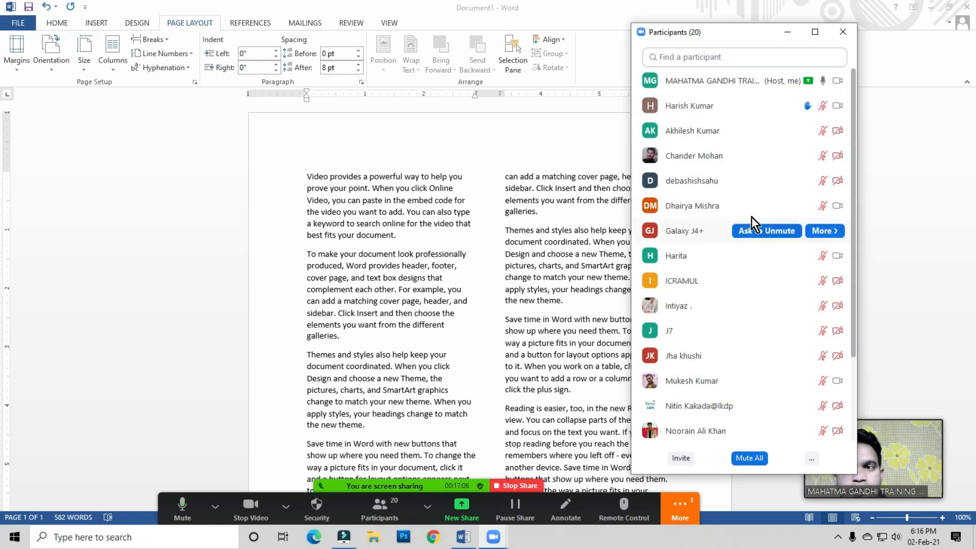
mouse_move(758, 149)
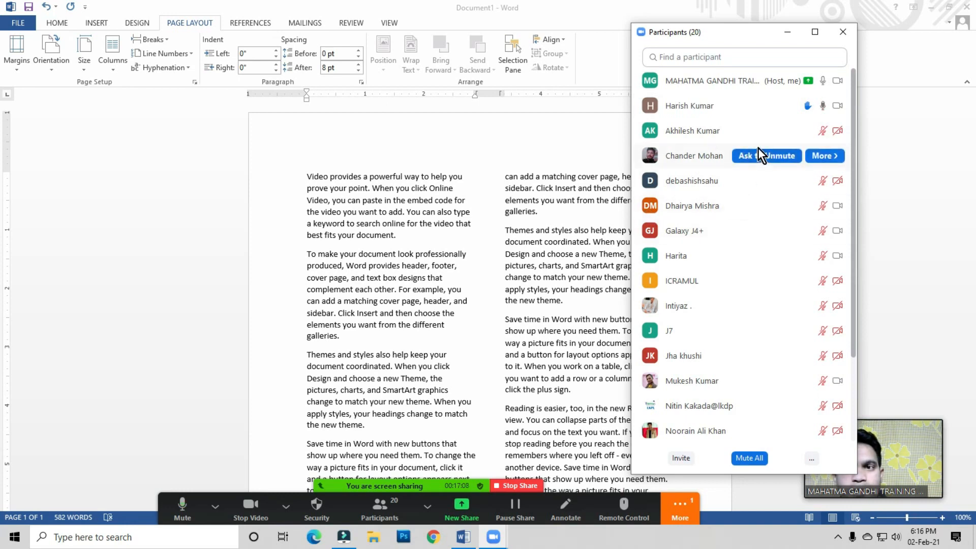
click(843, 32)
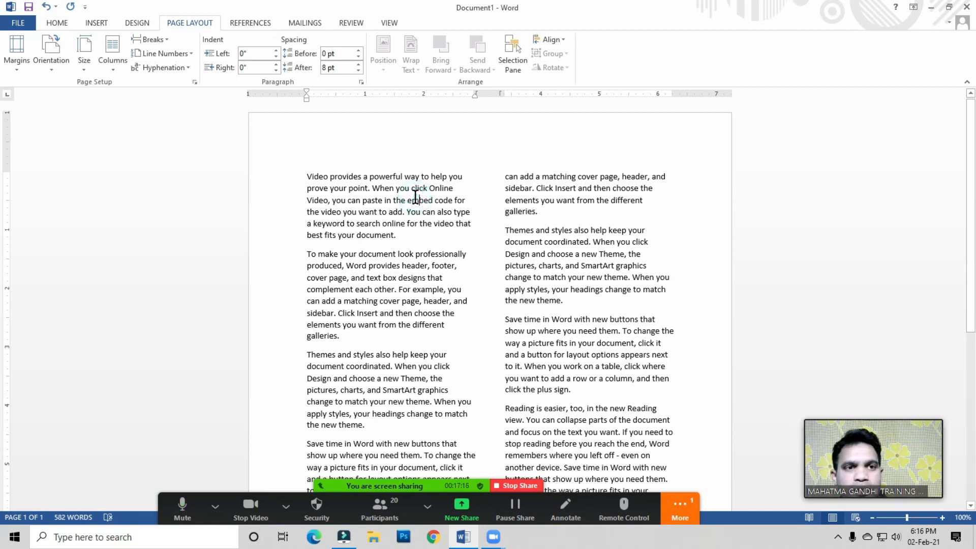
click(418, 199)
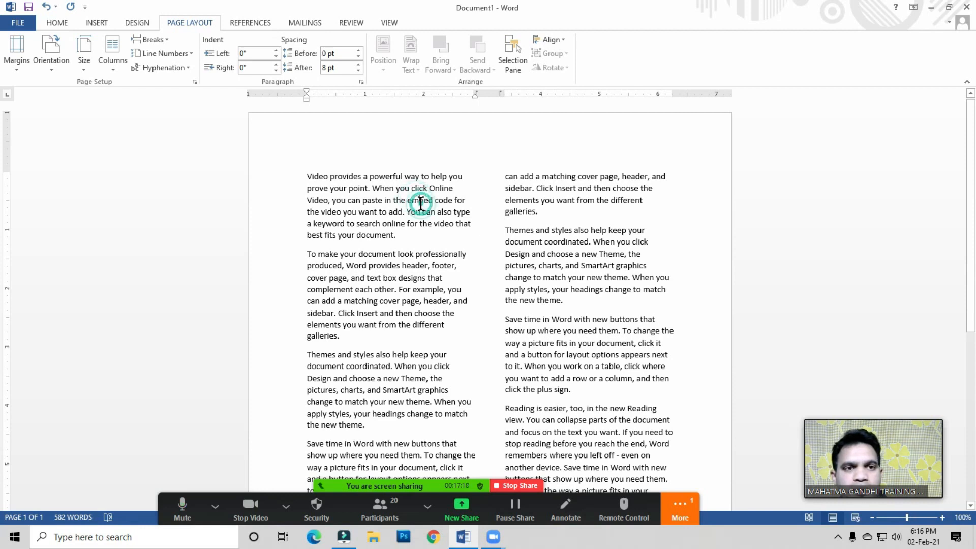
click(114, 69)
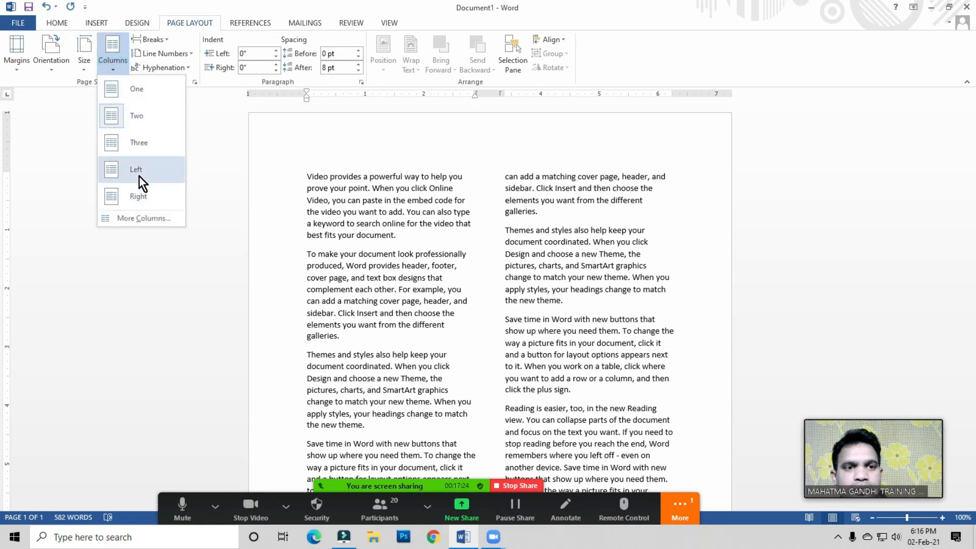
click(343, 214)
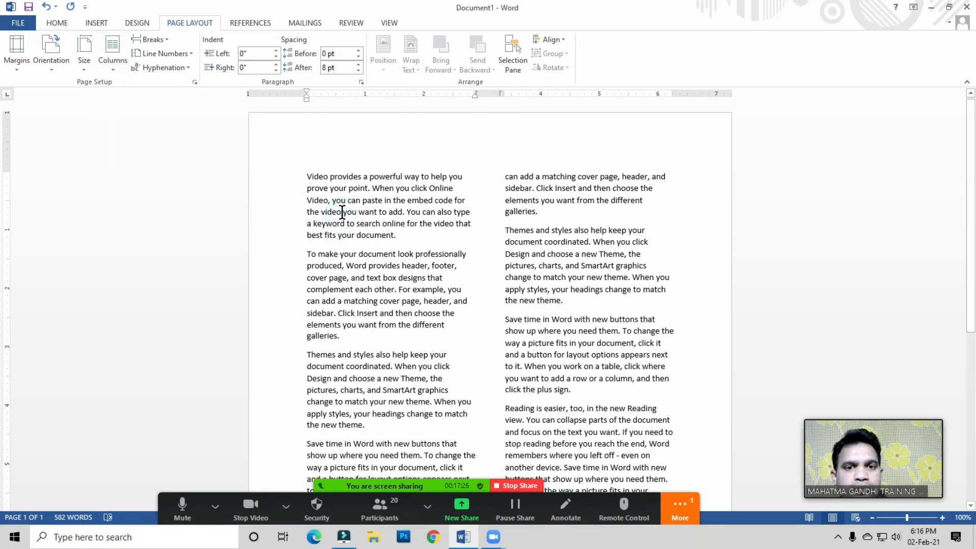
click(353, 198)
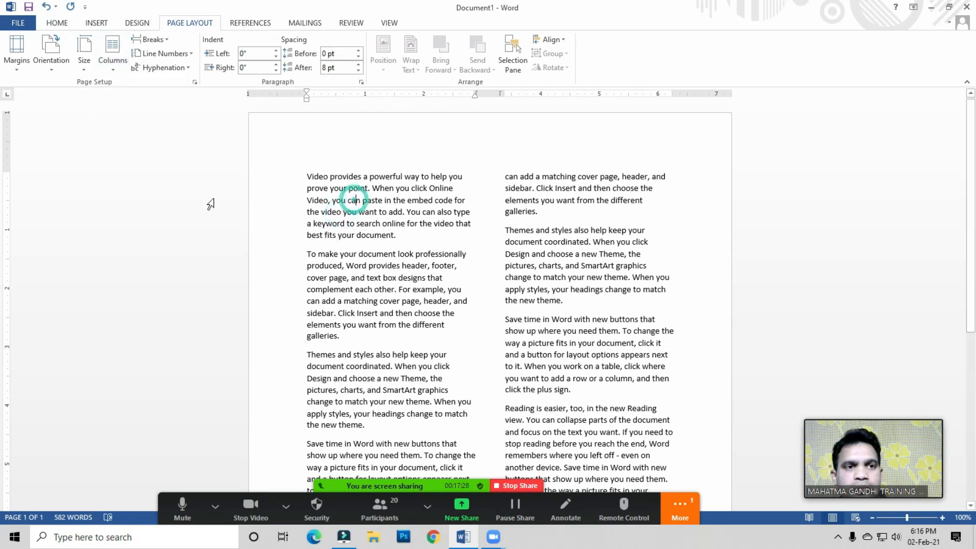
click(118, 72)
click(369, 224)
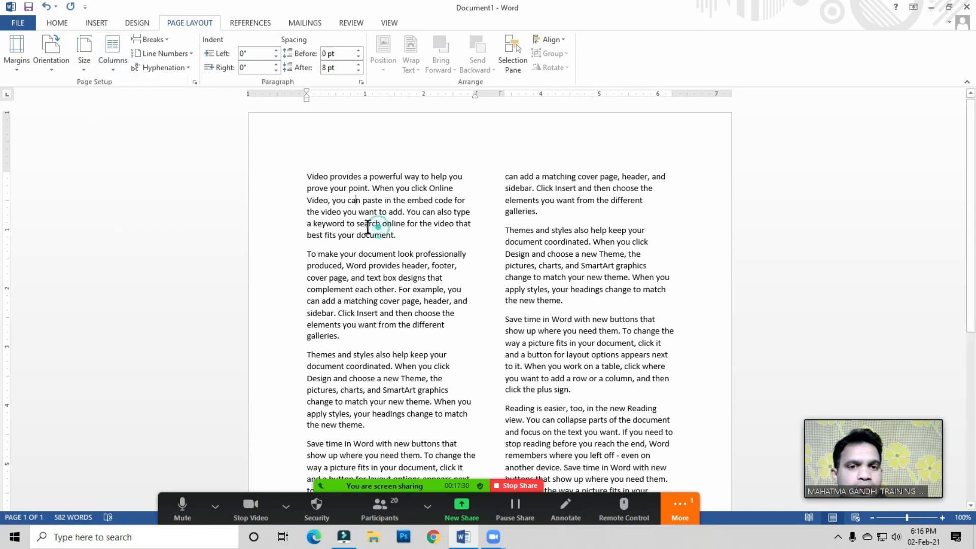
click(308, 177)
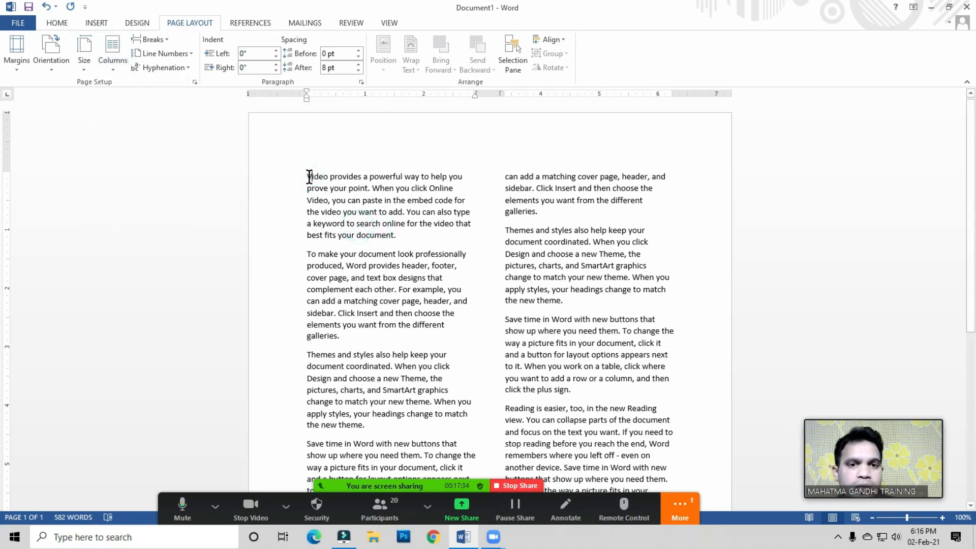
triple_click(397, 229)
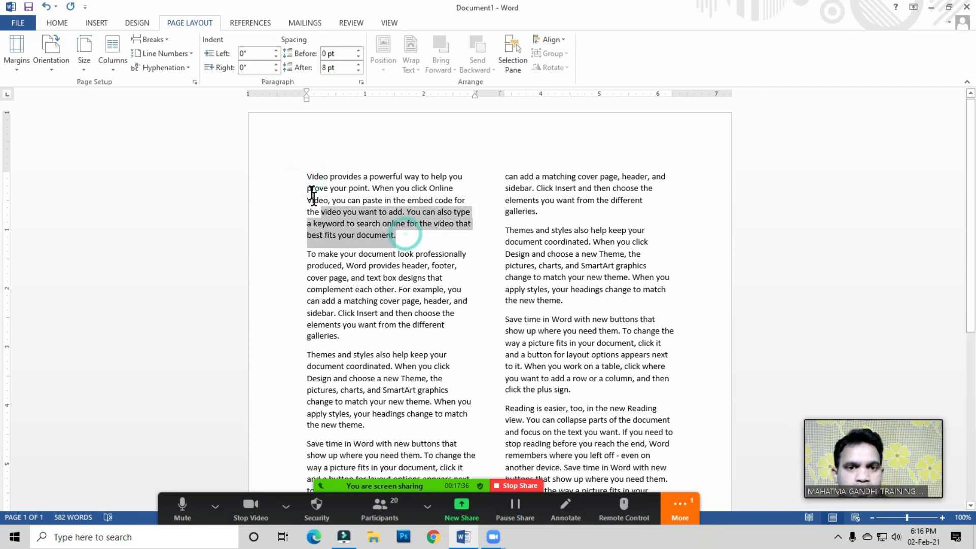
click(337, 210)
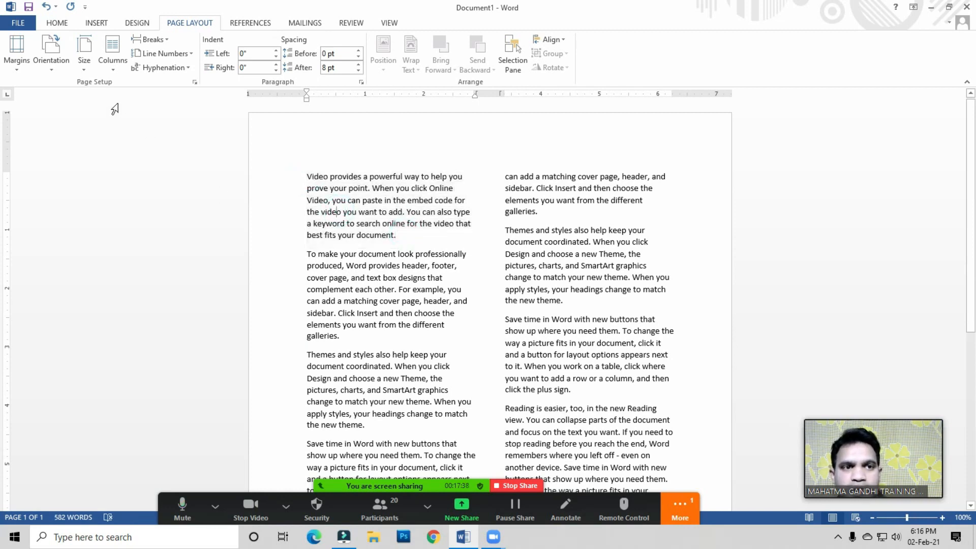
click(115, 69)
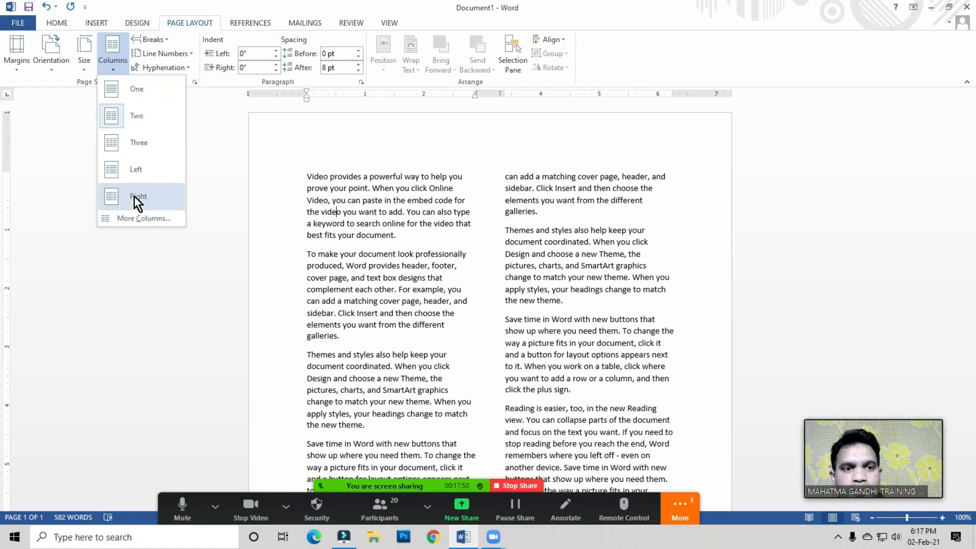
click(353, 244)
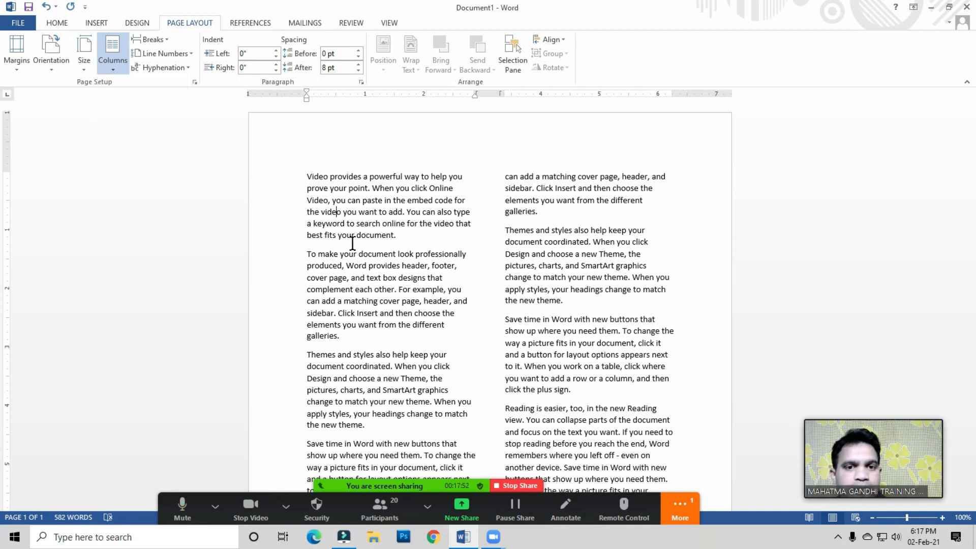
click(345, 212)
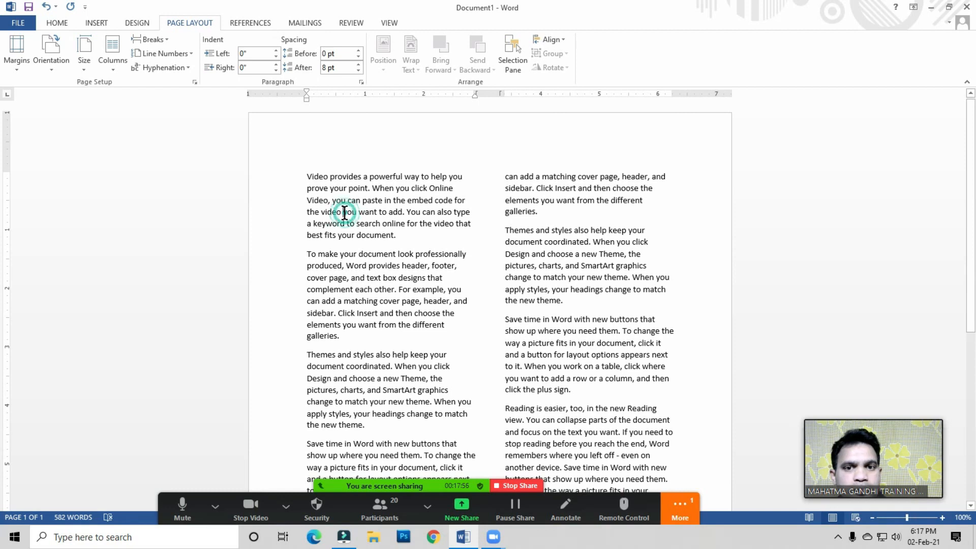
double_click(346, 212)
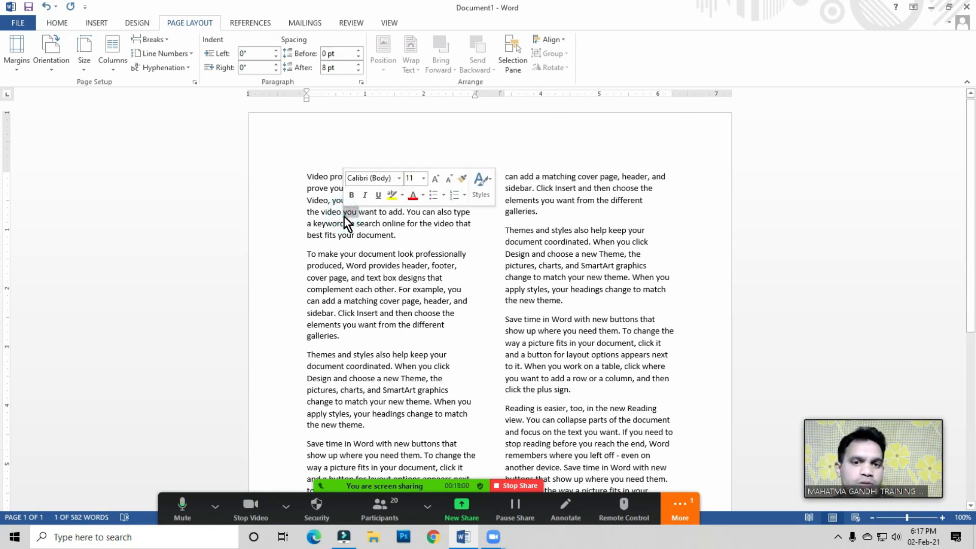
click(344, 216)
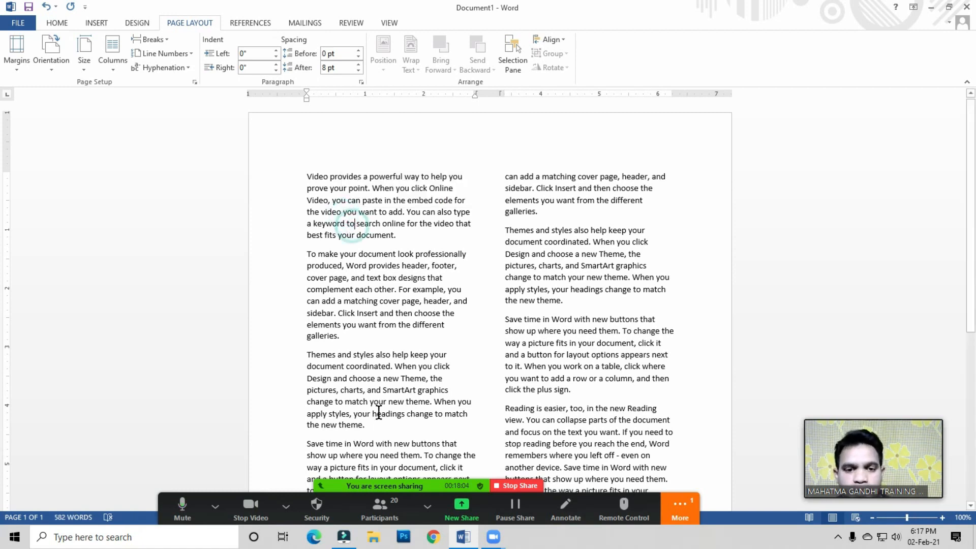
click(382, 511)
click(750, 458)
click(538, 299)
click(843, 32)
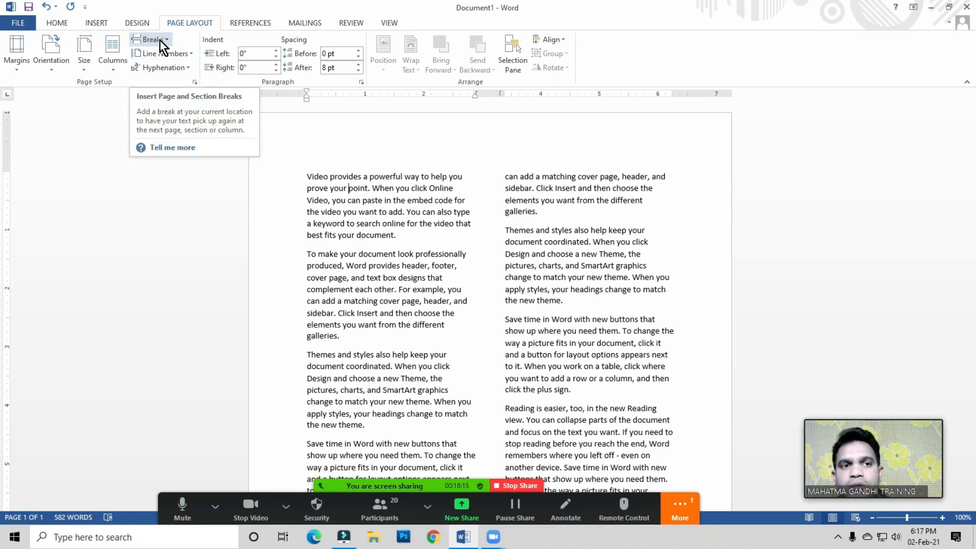
Step: Scroll through the two-column document to examine how the text flows between the columns
click(428, 247)
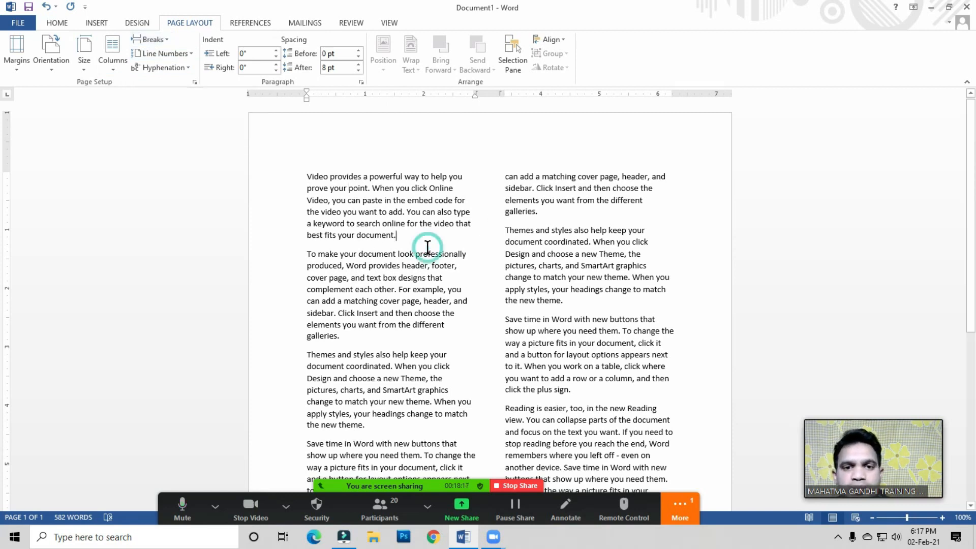
click(157, 39)
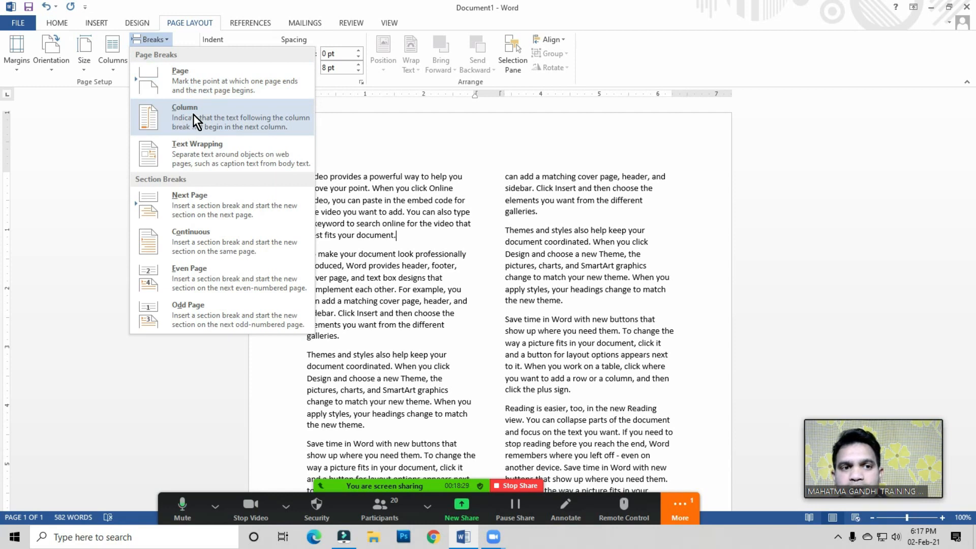
click(382, 310)
scroll(453, 270, down, 3)
scroll(455, 272, down, 4)
scroll(453, 272, up, 5)
scroll(319, 182, up, 2)
scroll(443, 211, down, 8)
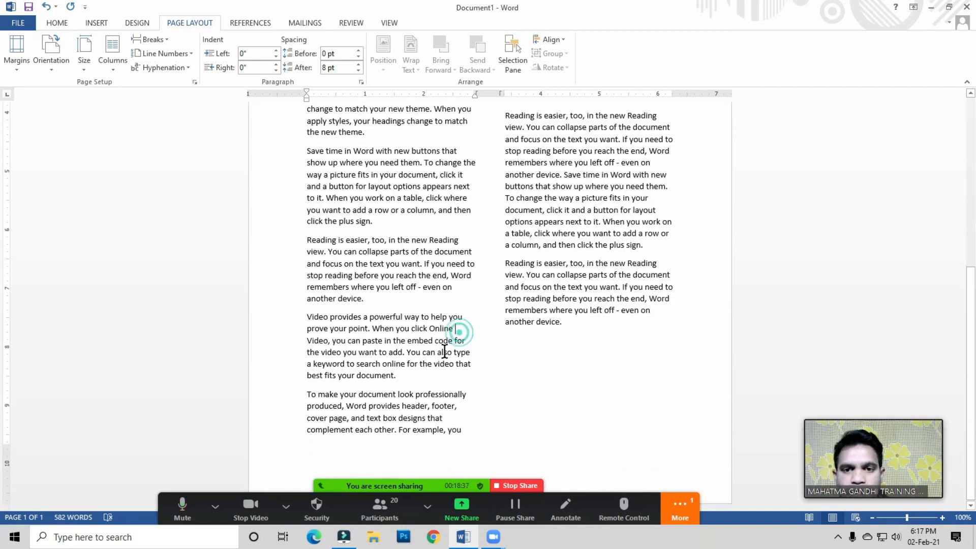
scroll(445, 346, up, 3)
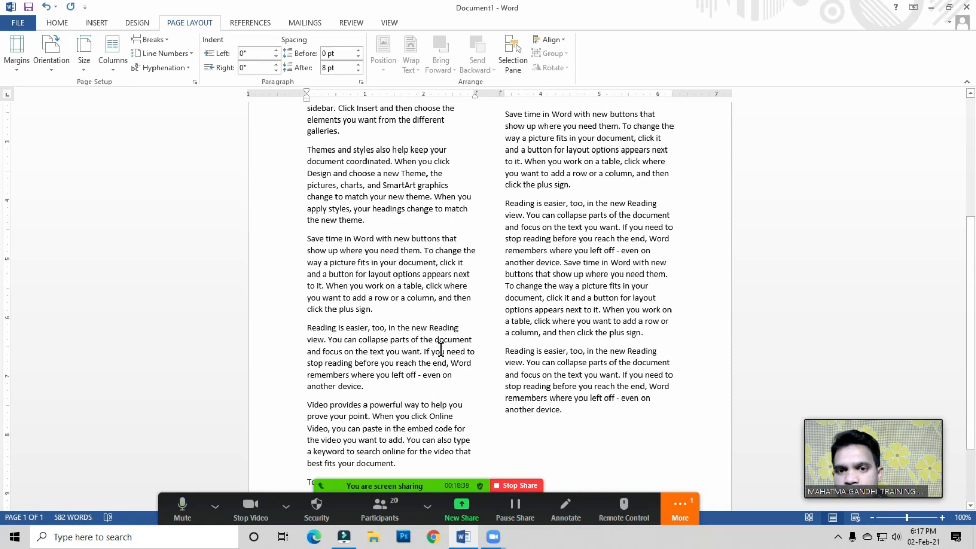
scroll(441, 349, up, 1)
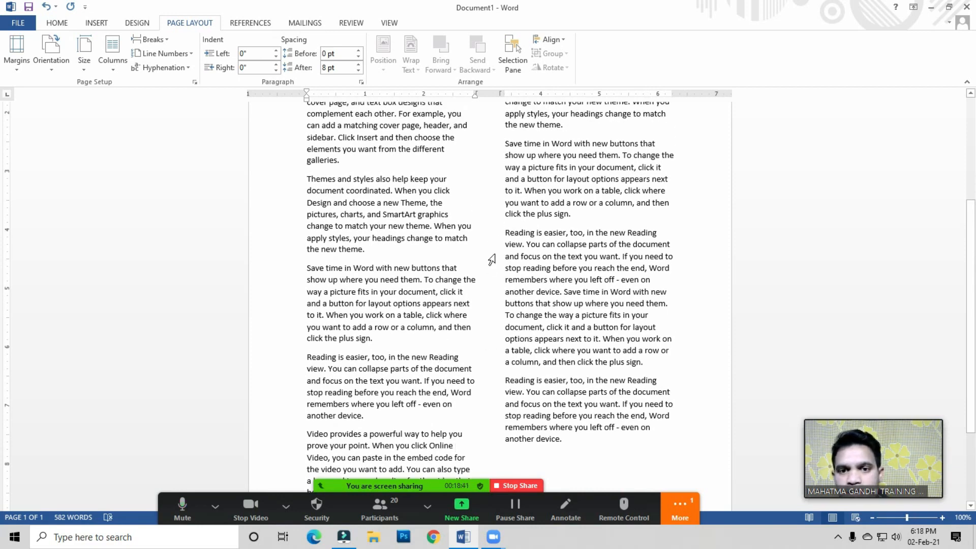
Step: Insert a page break before the 'Reading is easier' paragraph in the second column
drag(504, 227, 586, 440)
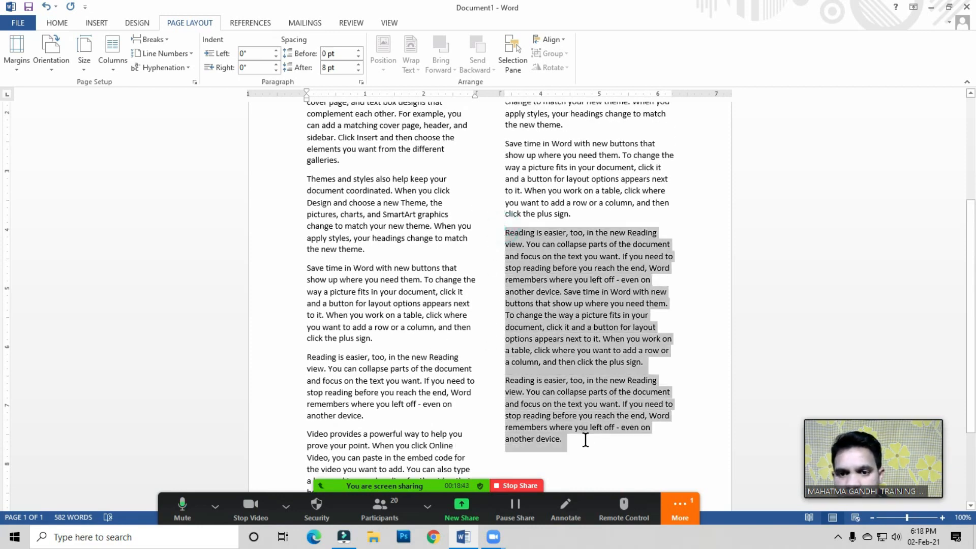
click(555, 294)
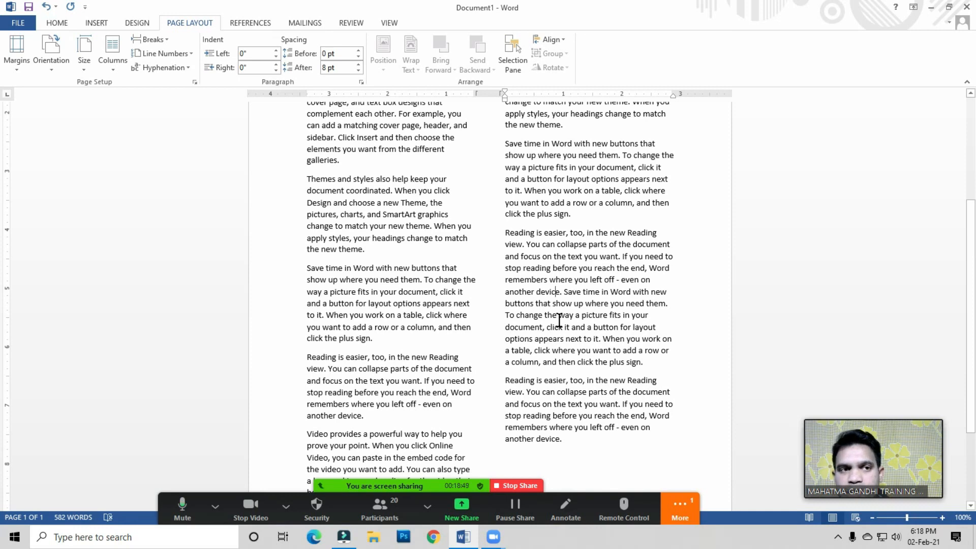
click(95, 22)
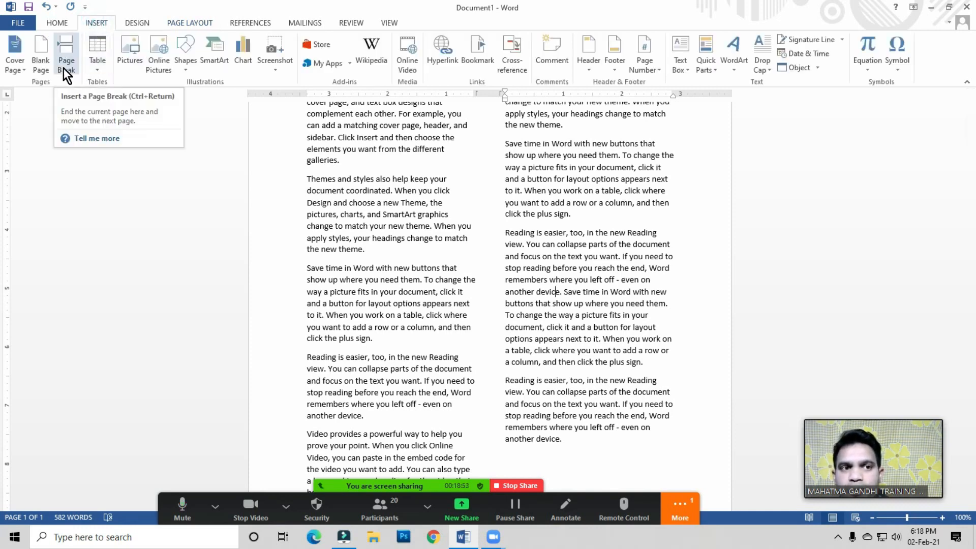
click(195, 22)
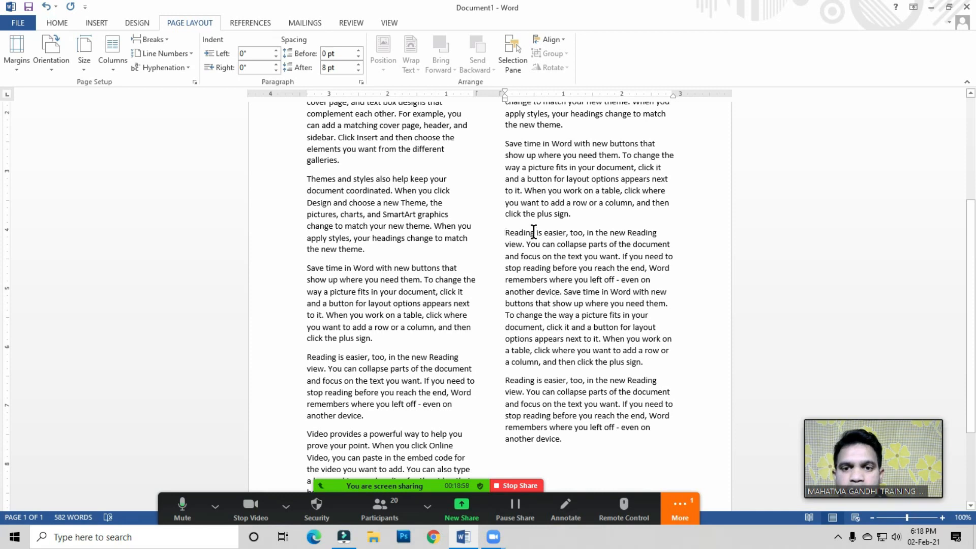
click(505, 233)
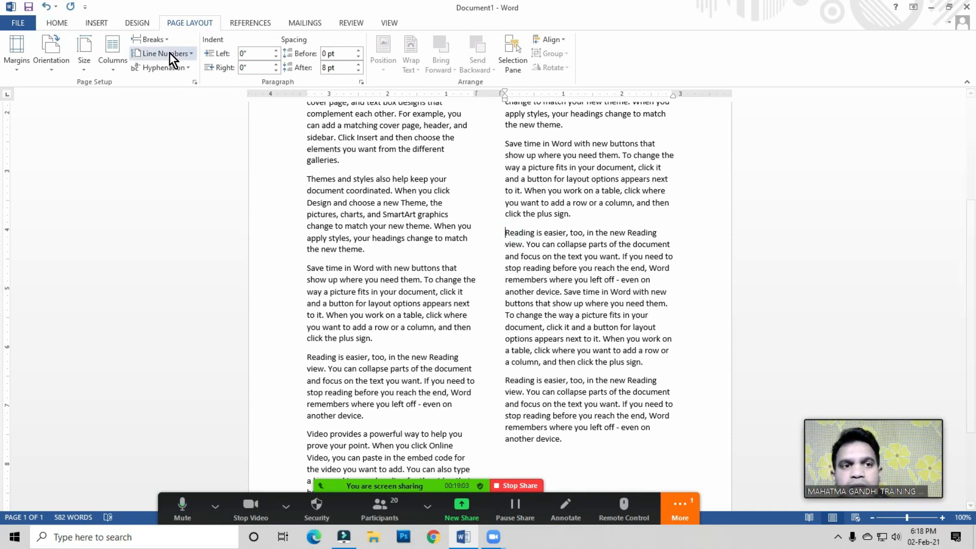
click(159, 40)
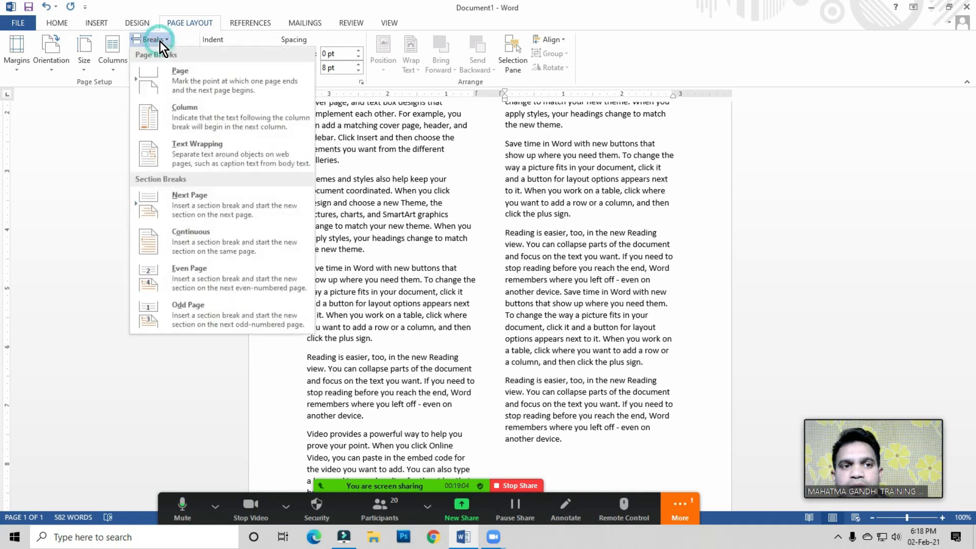
click(187, 82)
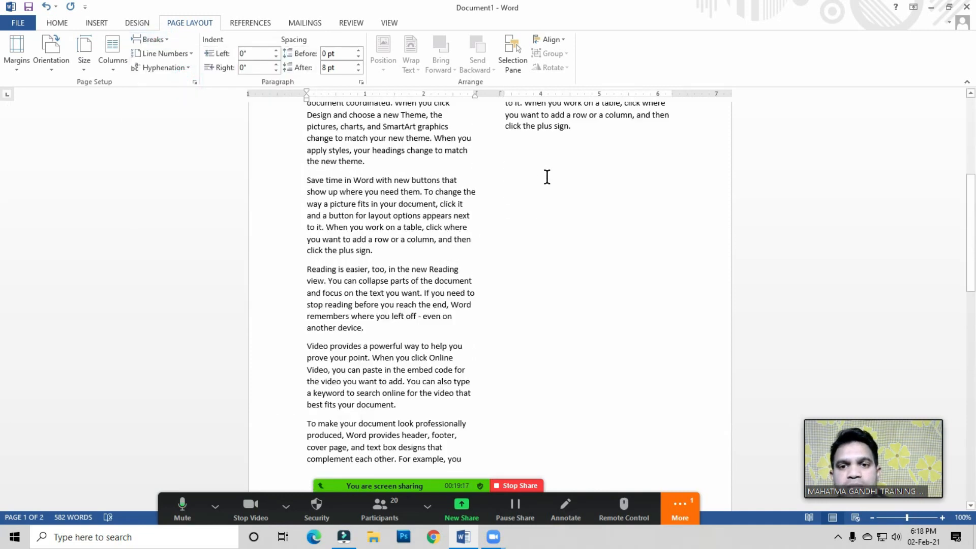
Step: Insert a column break at the start of the text on page 2
scroll(536, 226, down, 7)
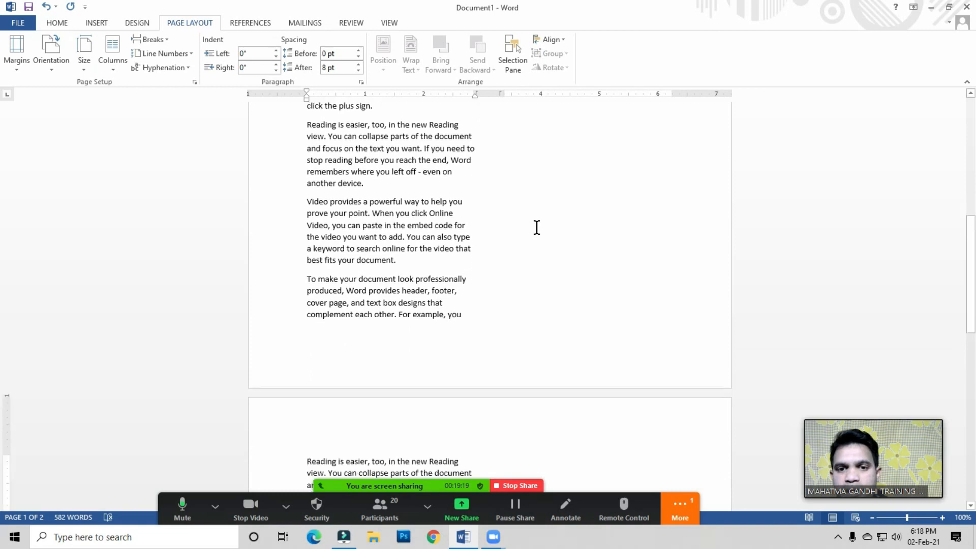
scroll(537, 227, down, 3)
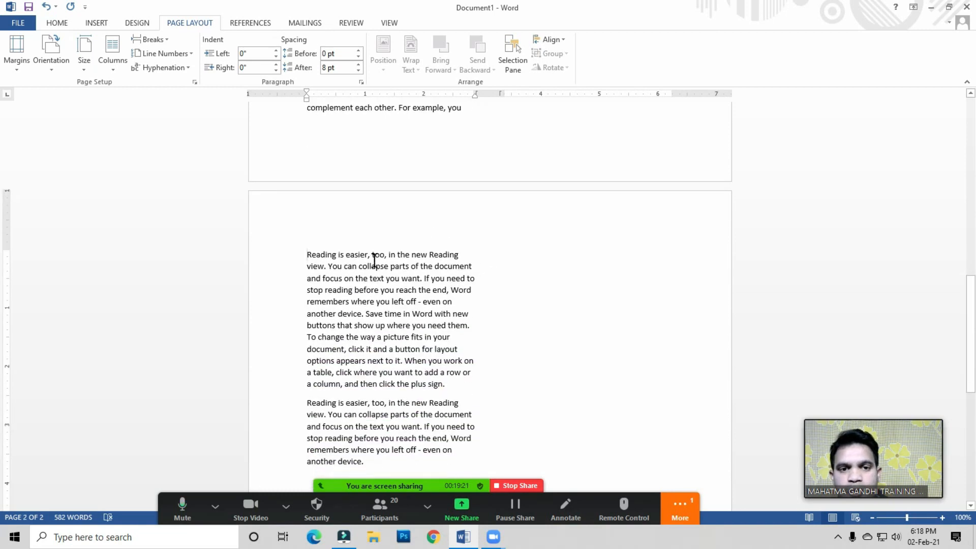
scroll(488, 401, up, 4)
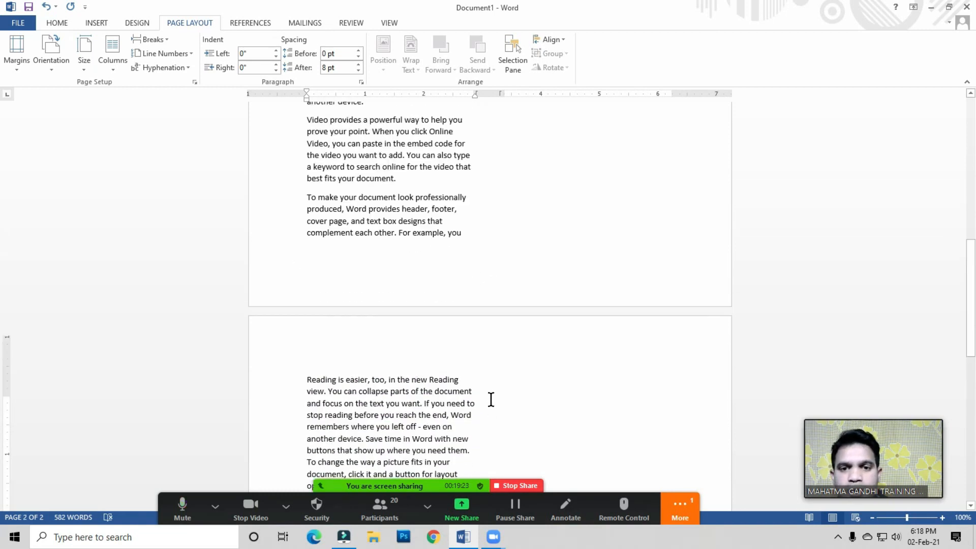
click(160, 42)
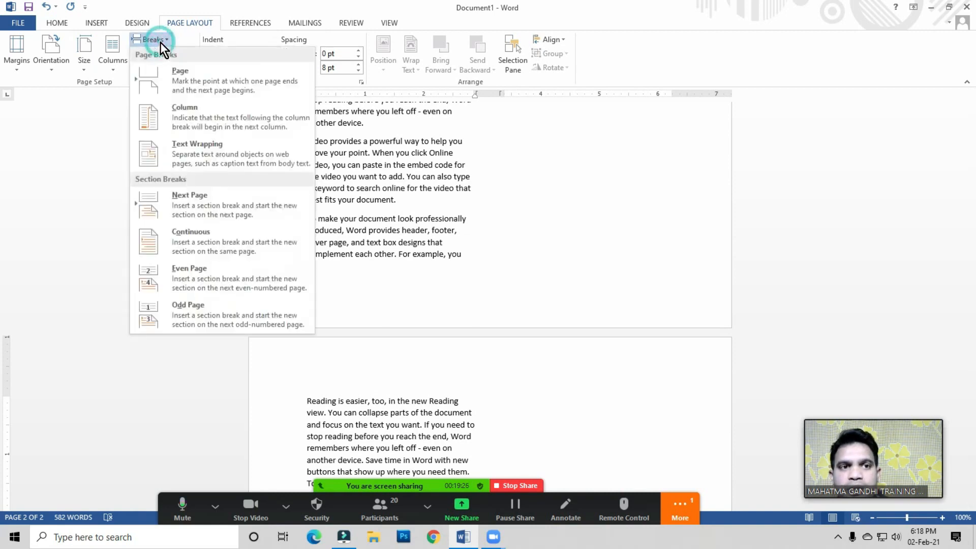
click(182, 118)
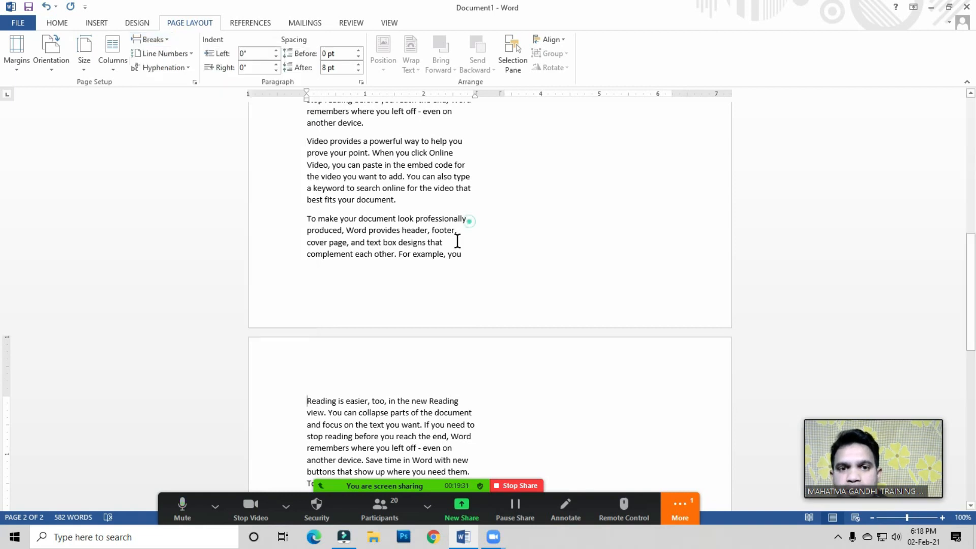
Step: Scroll through the document and review the paragraphs around the page break
scroll(434, 273, up, 5)
scroll(434, 273, up, 6)
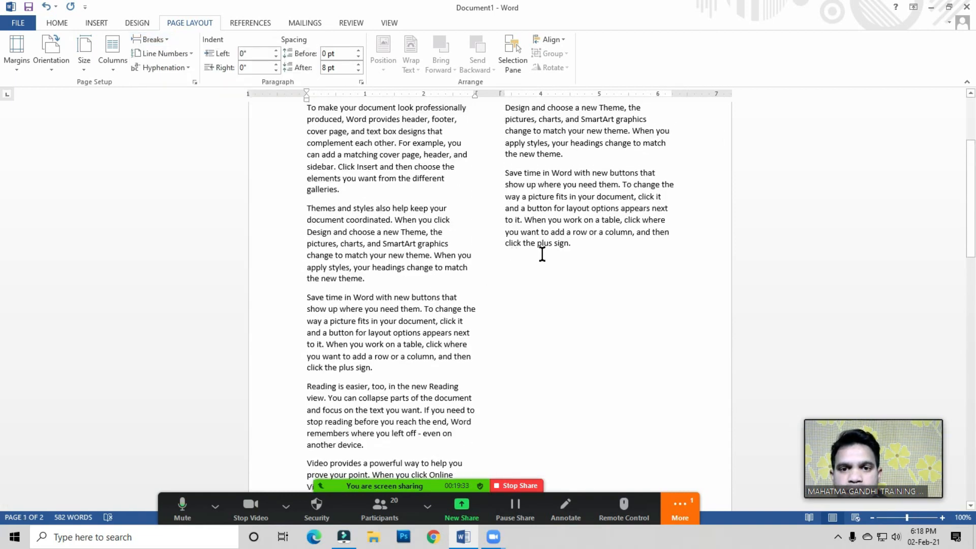
scroll(566, 284, down, 6)
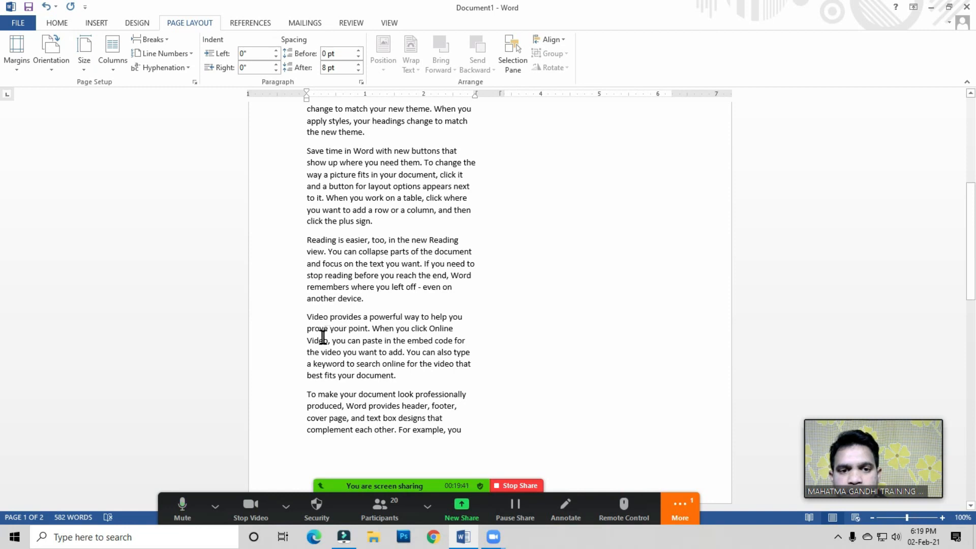
drag(309, 320, 398, 374)
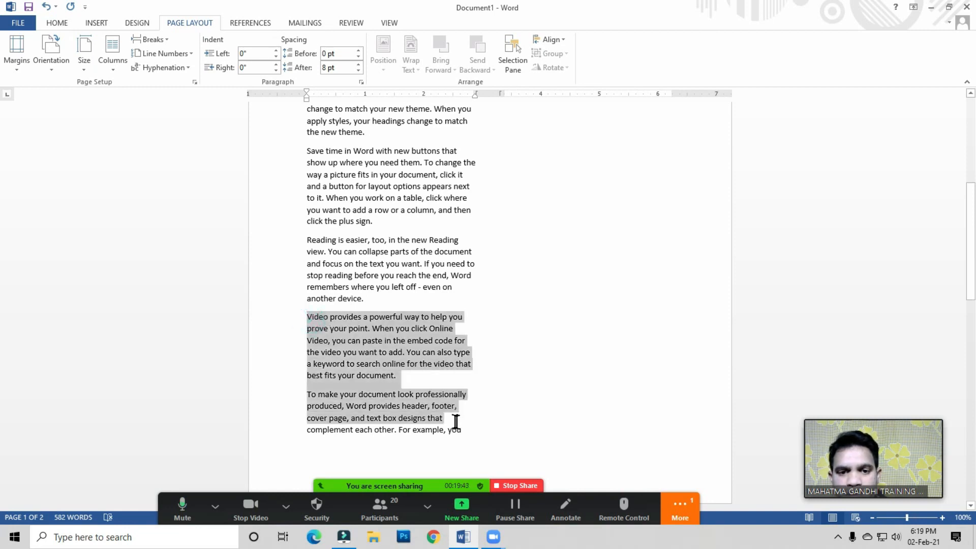
click(398, 374)
scroll(543, 362, up, 10)
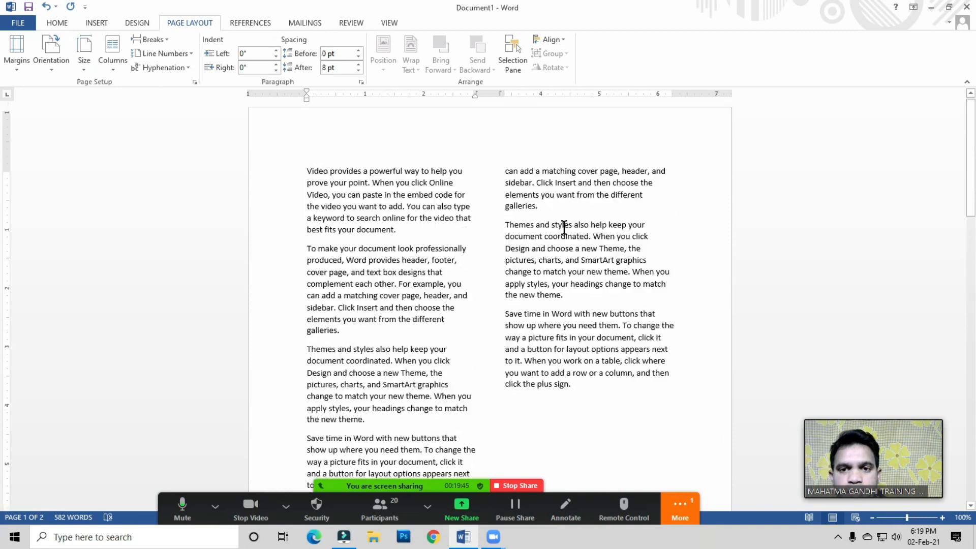
scroll(397, 272, down, 9)
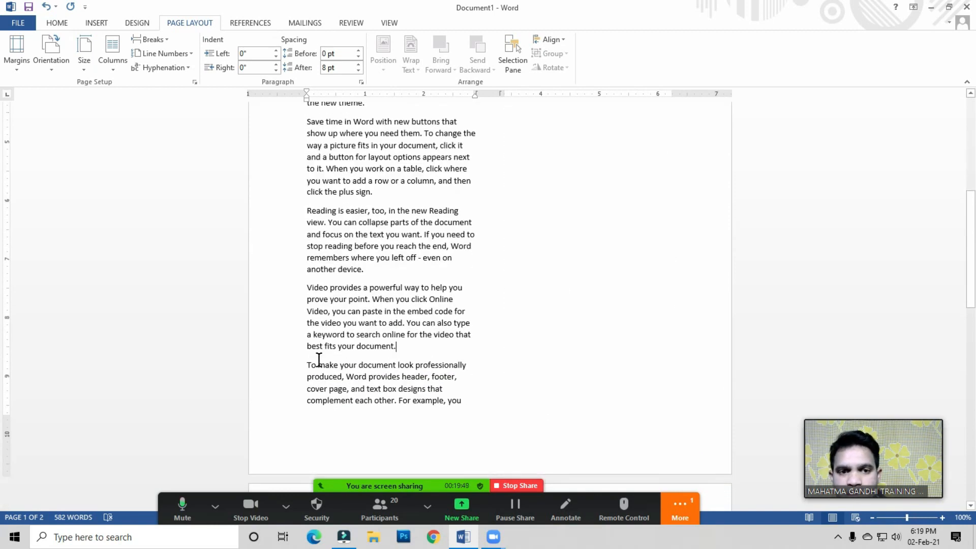
Step: Insert a column break before the second 'Video provides' paragraph in the first column
click(307, 288)
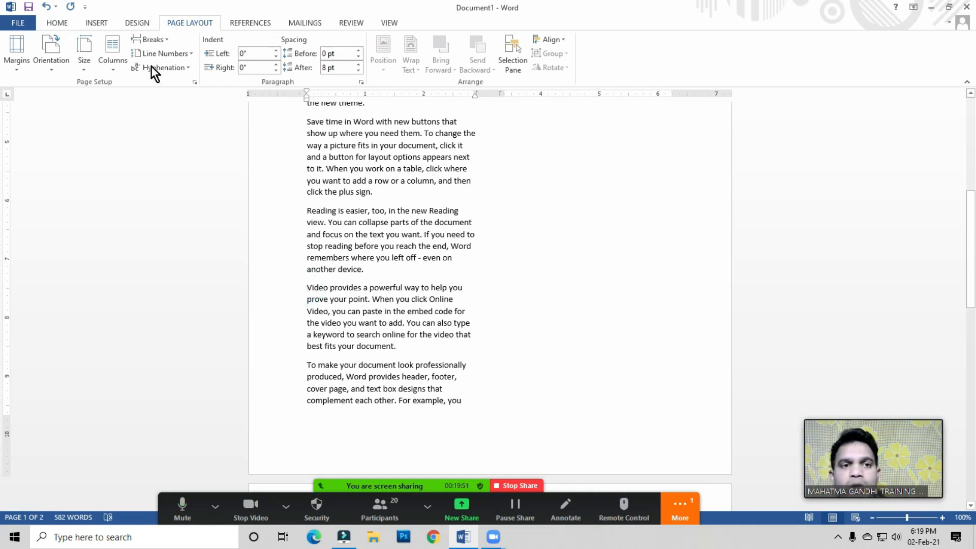
click(152, 40)
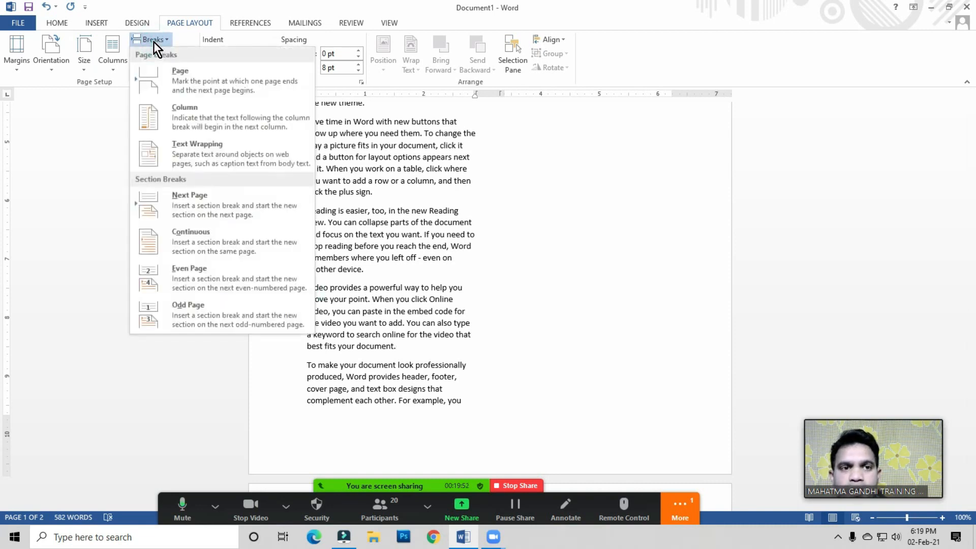
click(191, 118)
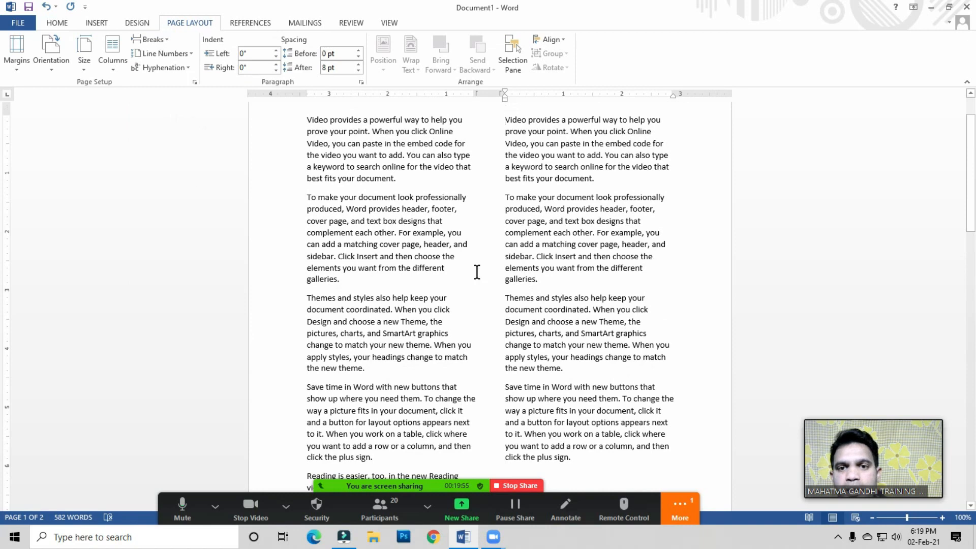
click(532, 188)
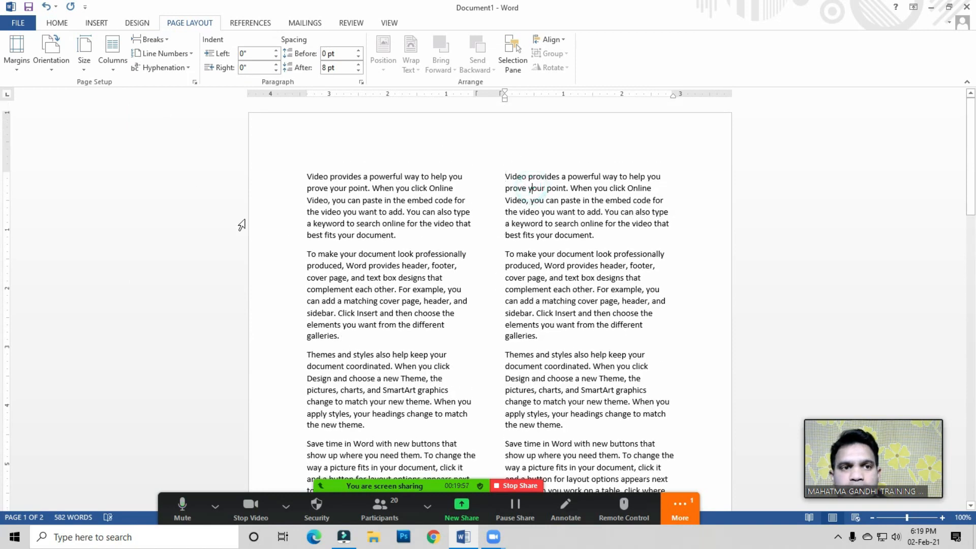
click(151, 41)
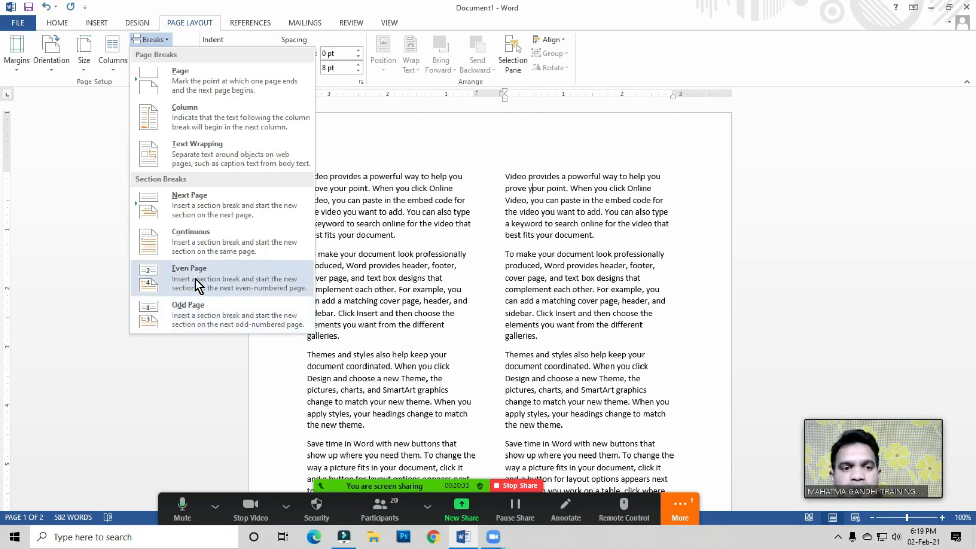
click(374, 290)
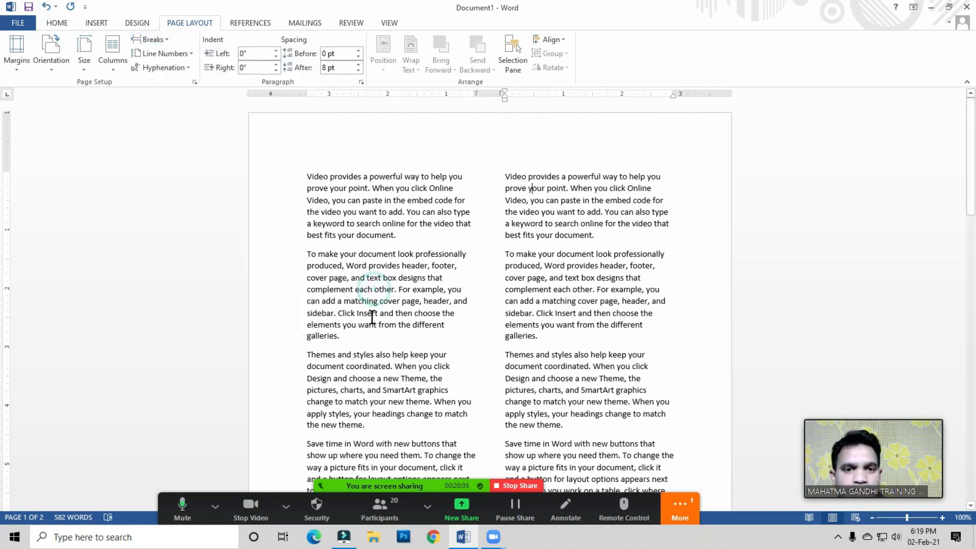
click(357, 223)
click(371, 211)
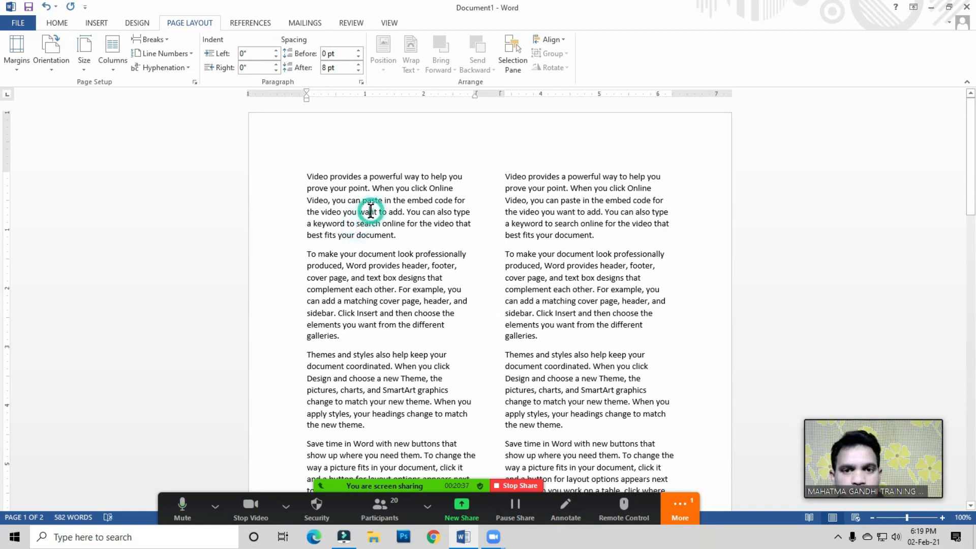
Step: Insert an Odd Page section break before the 'Themes and styles' paragraph in the second column
scroll(371, 211, down, 5)
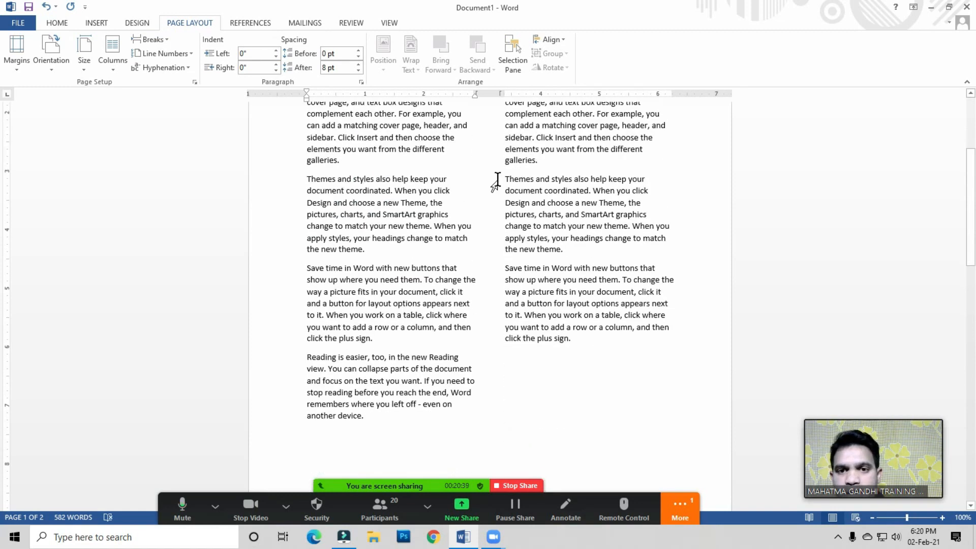
click(507, 175)
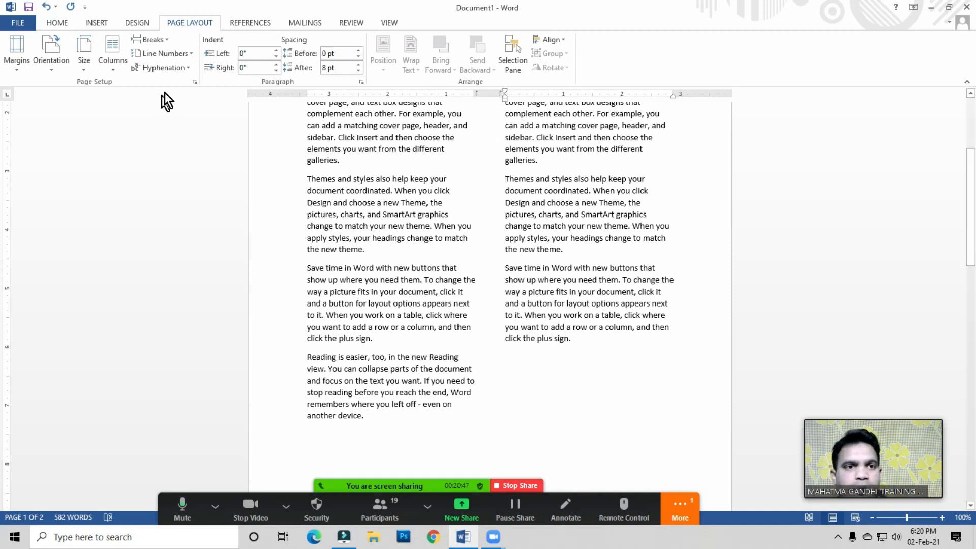
click(157, 40)
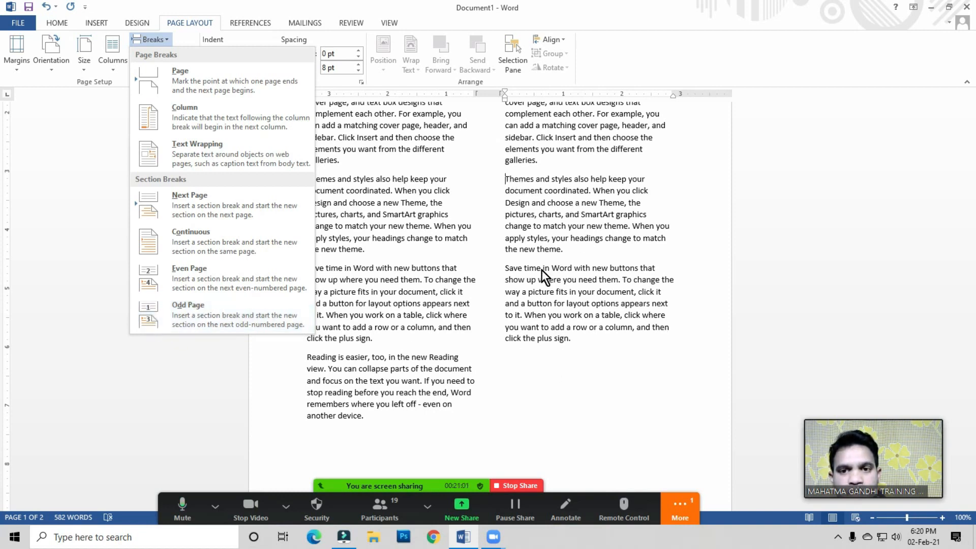
click(188, 309)
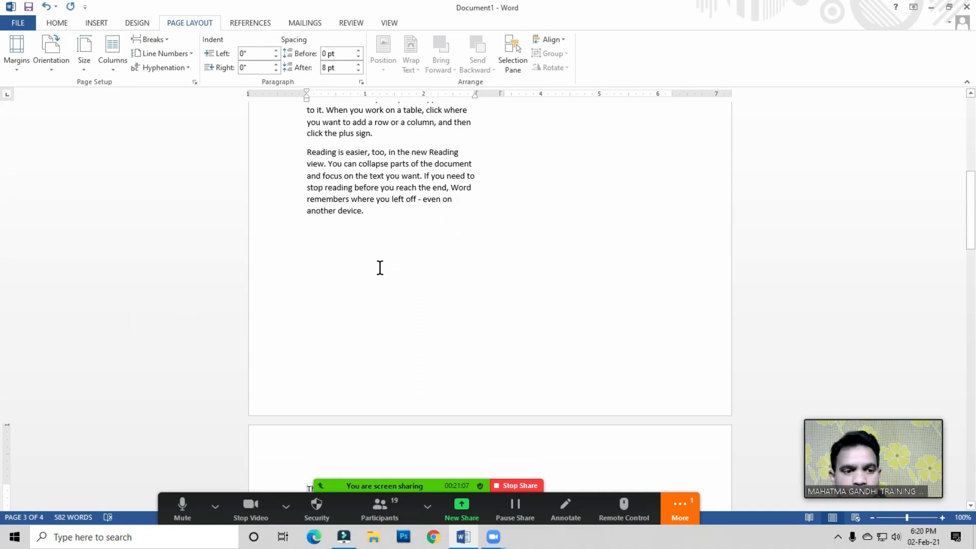
Step: Scroll through the pages to examine where the text moved after the section break
scroll(379, 268, down, 5)
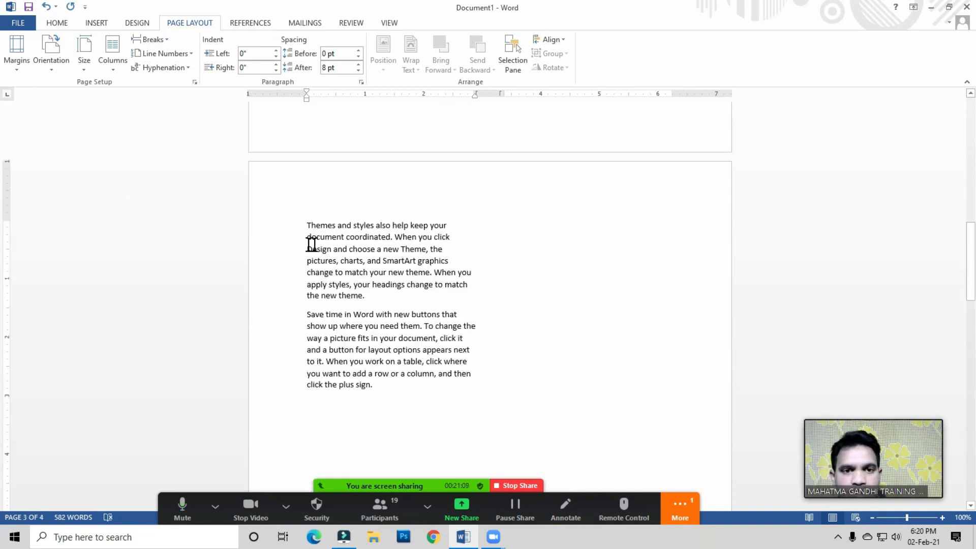
click(316, 235)
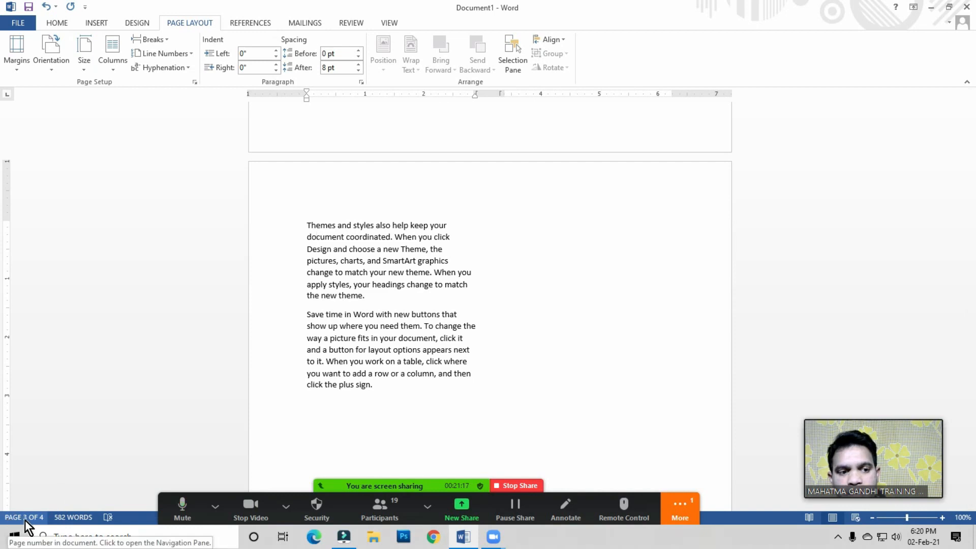
click(336, 363)
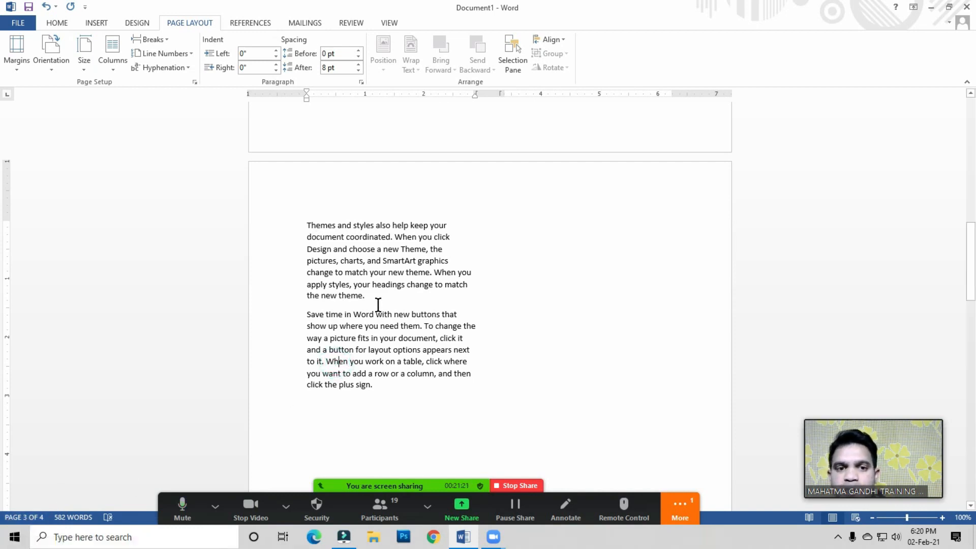
click(153, 39)
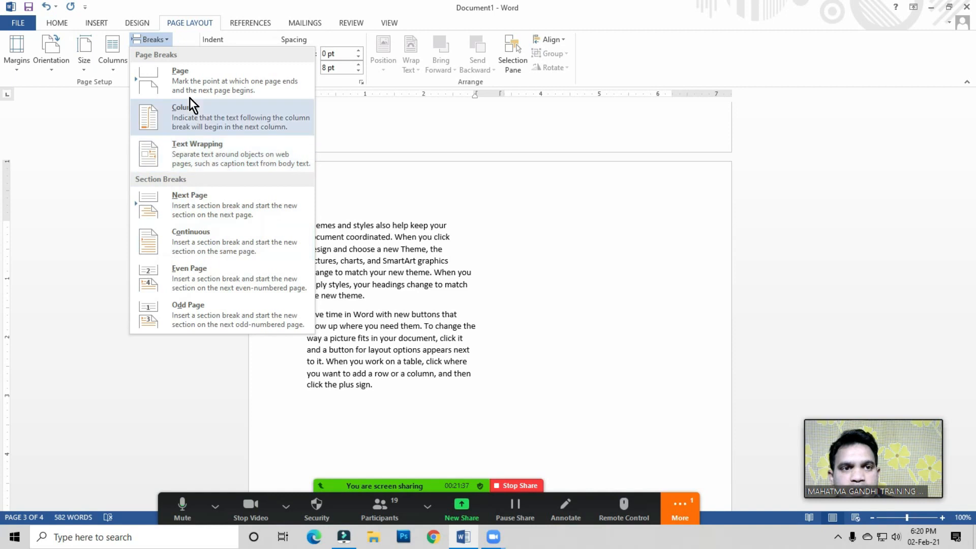
click(414, 310)
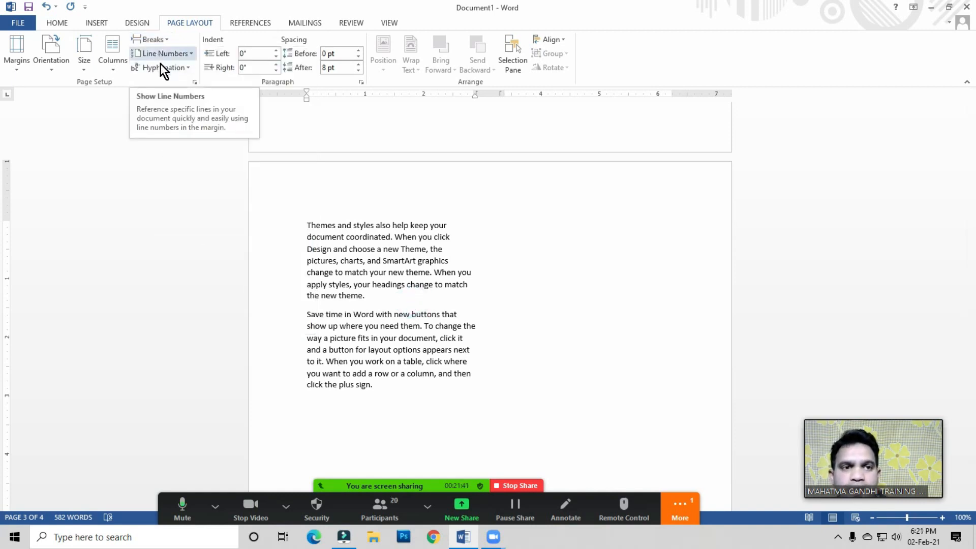
scroll(540, 281, up, 3)
scroll(480, 294, down, 8)
scroll(481, 293, up, 9)
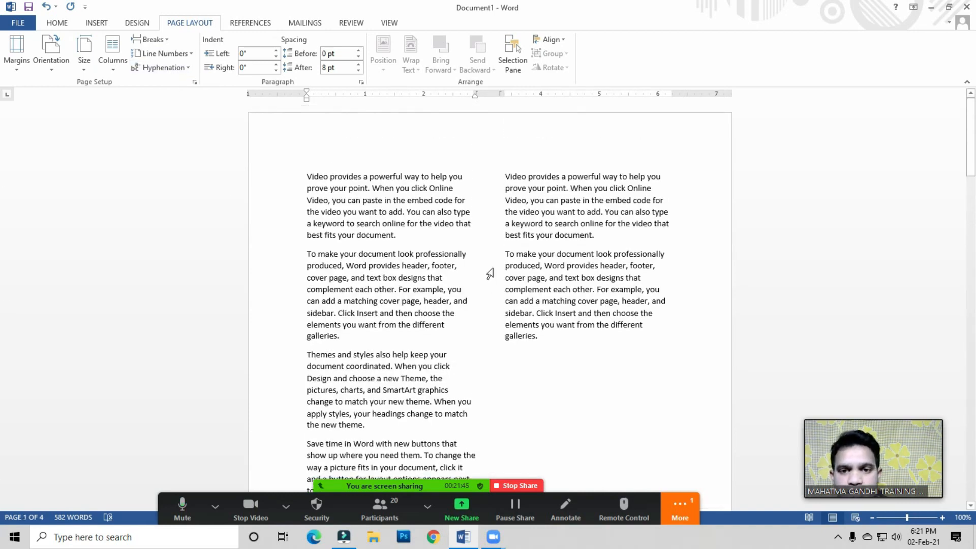
Step: Delete all text in the document and switch the layout back to a single column
click(367, 313)
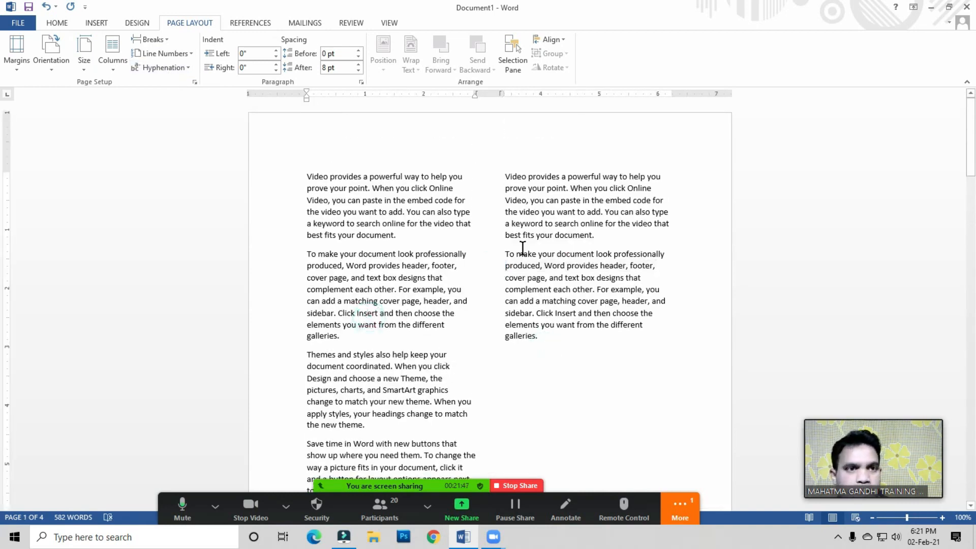
click(476, 279)
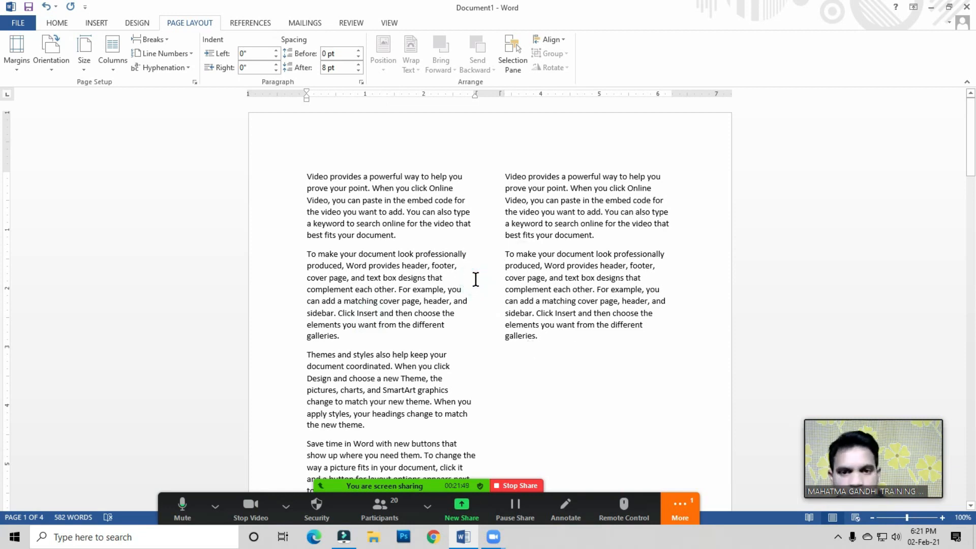
key(ctrl+a)
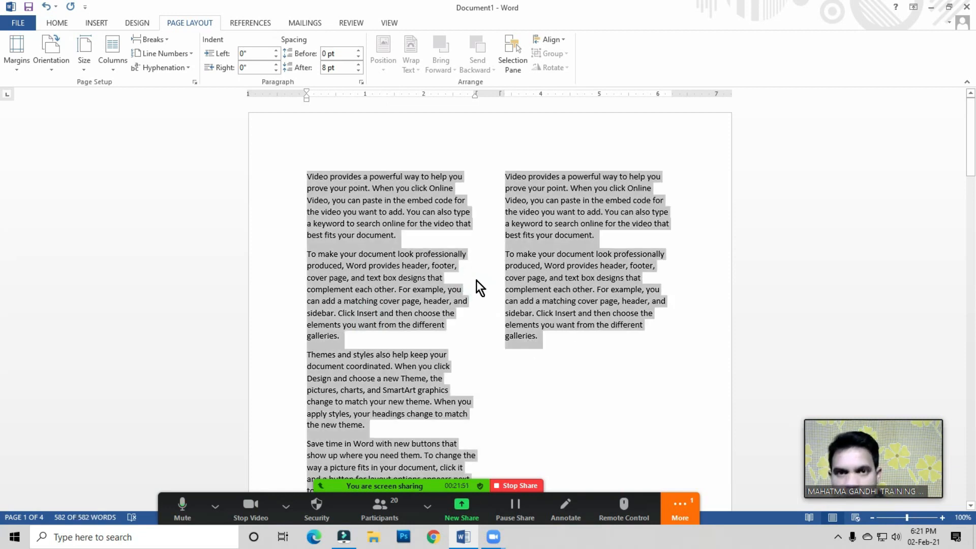
key(Delete)
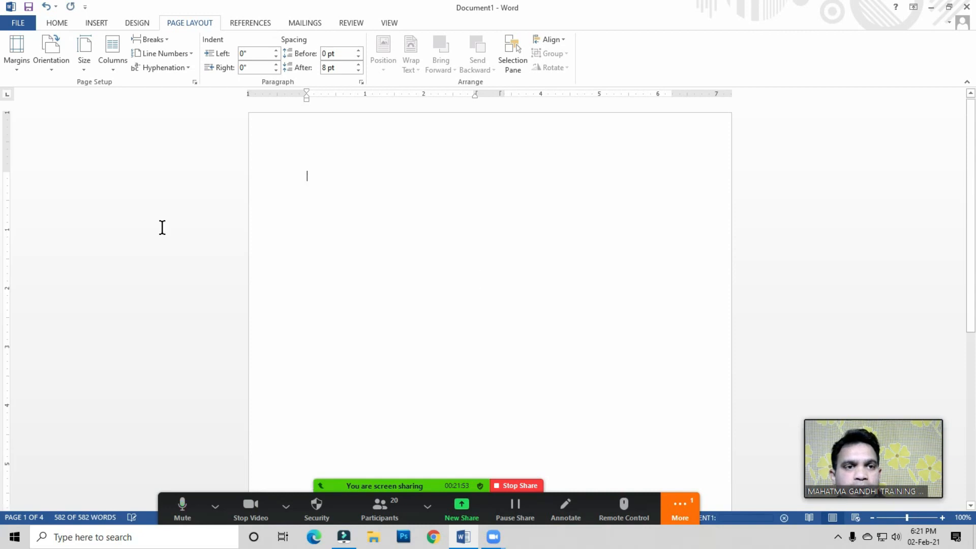
click(115, 71)
click(136, 92)
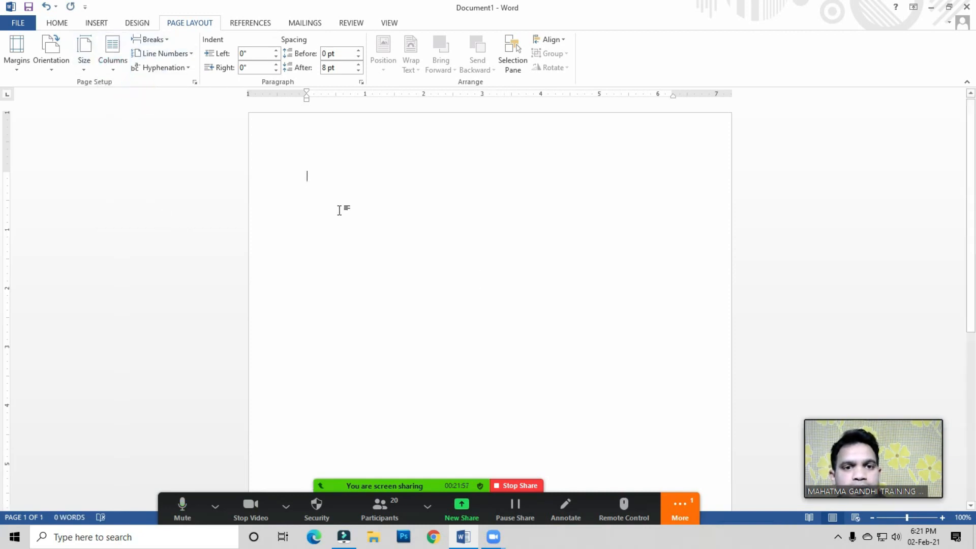
Step: Generate sample paragraphs by entering =rand () in the empty document
double_click(320, 178)
click(321, 179)
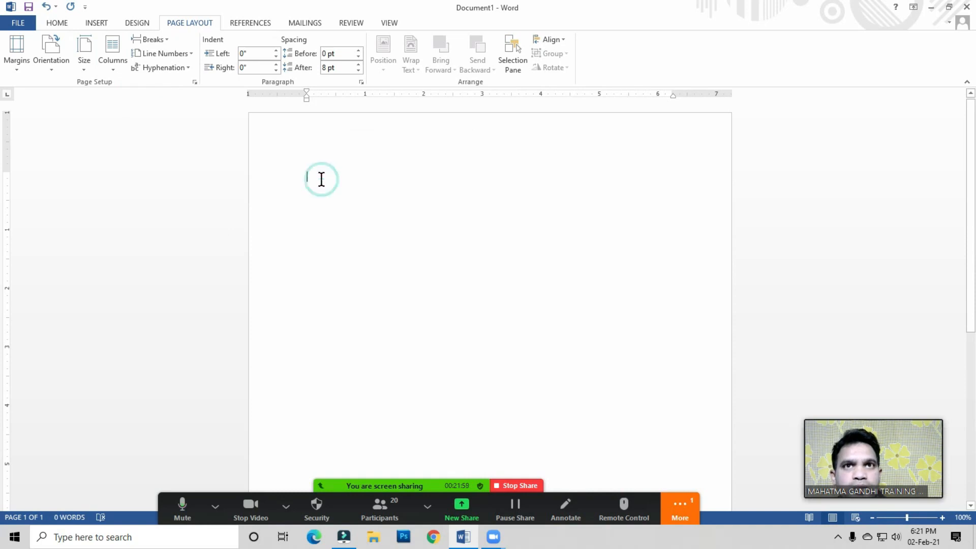
click(321, 179)
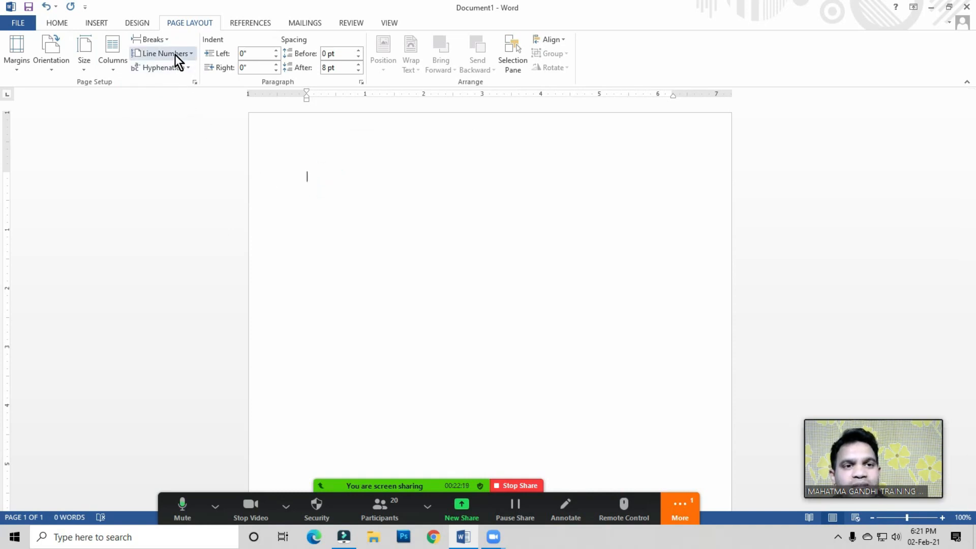
click(325, 182)
text(=rand)
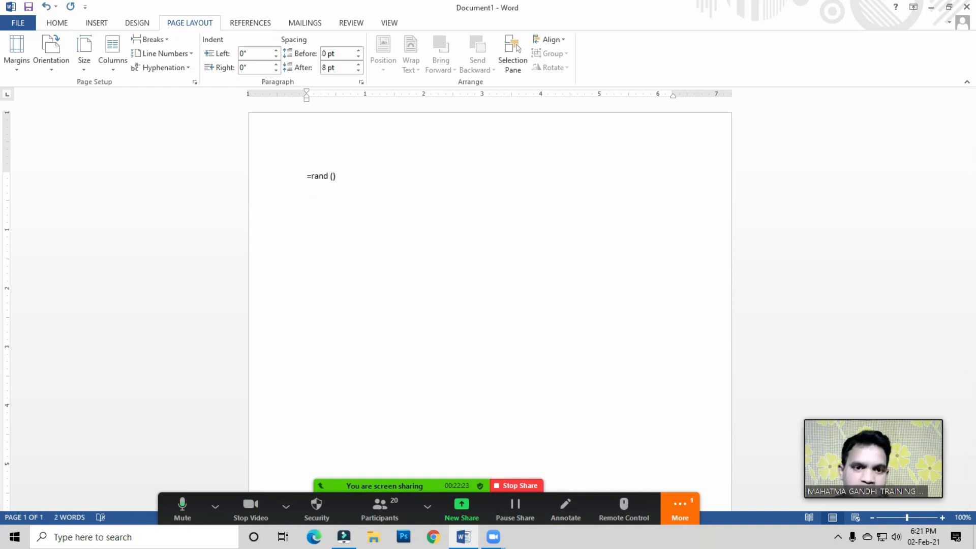
text( ())
key(Return)
Step: Turn on continuous line numbering for the document
click(319, 188)
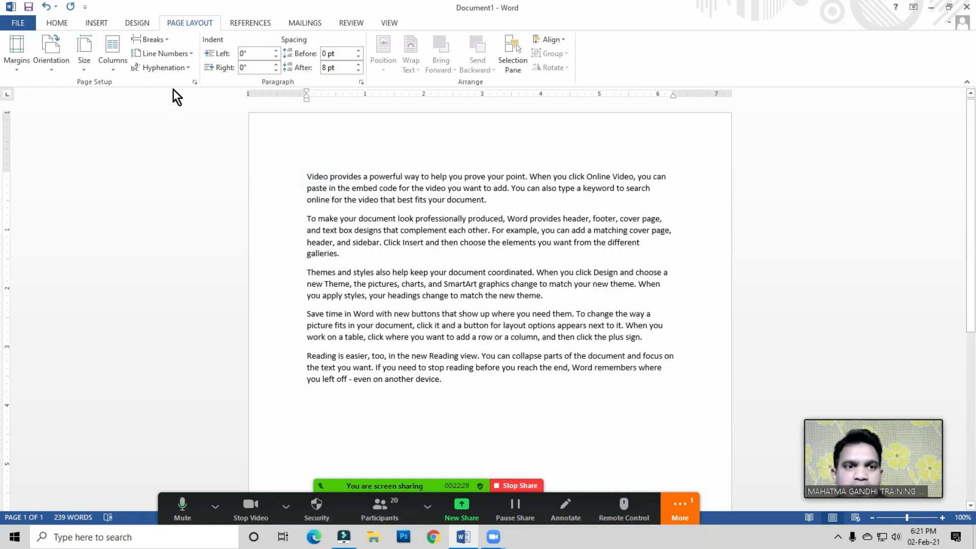
click(349, 181)
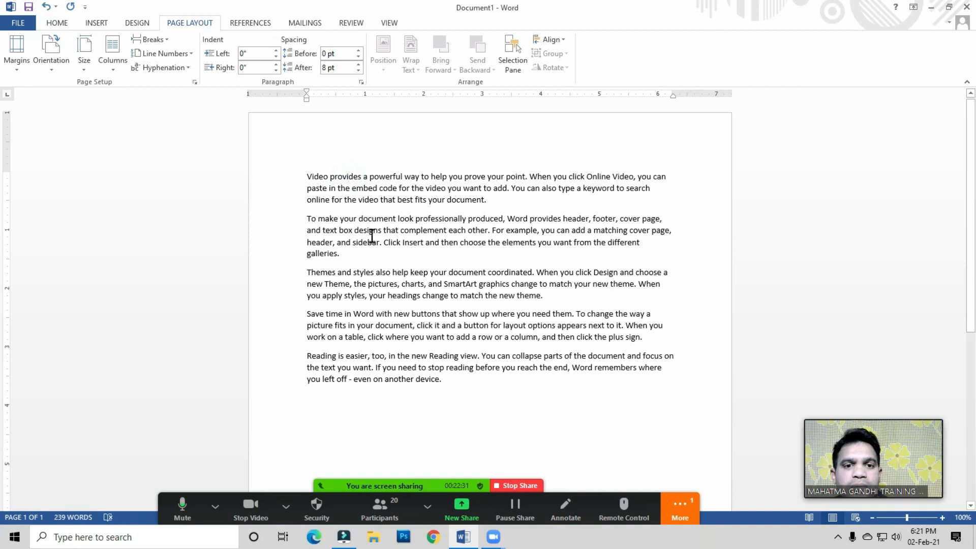
click(377, 189)
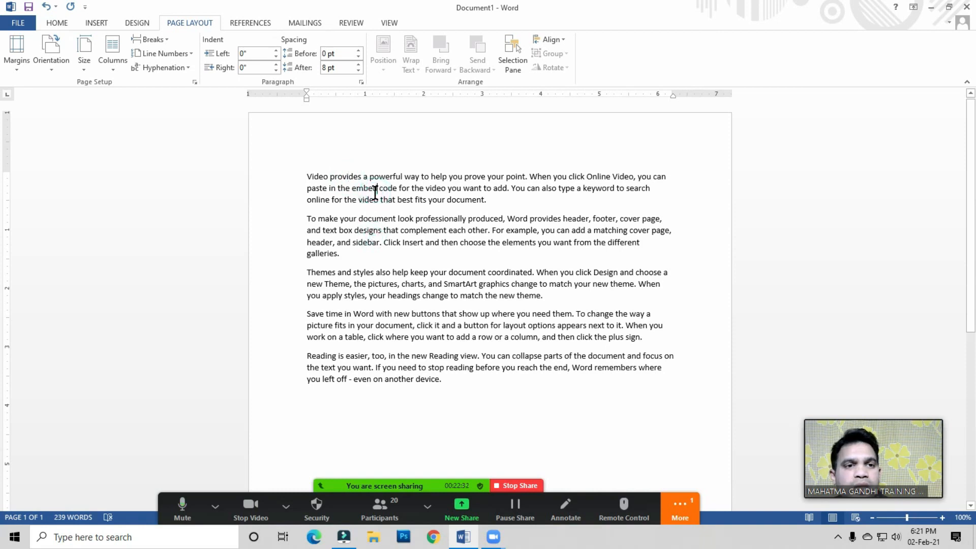
click(176, 55)
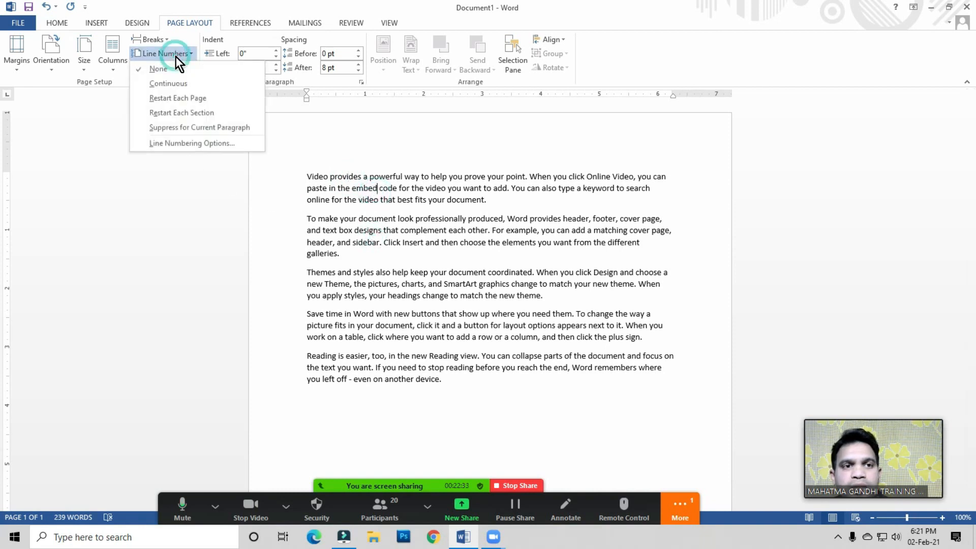
click(167, 84)
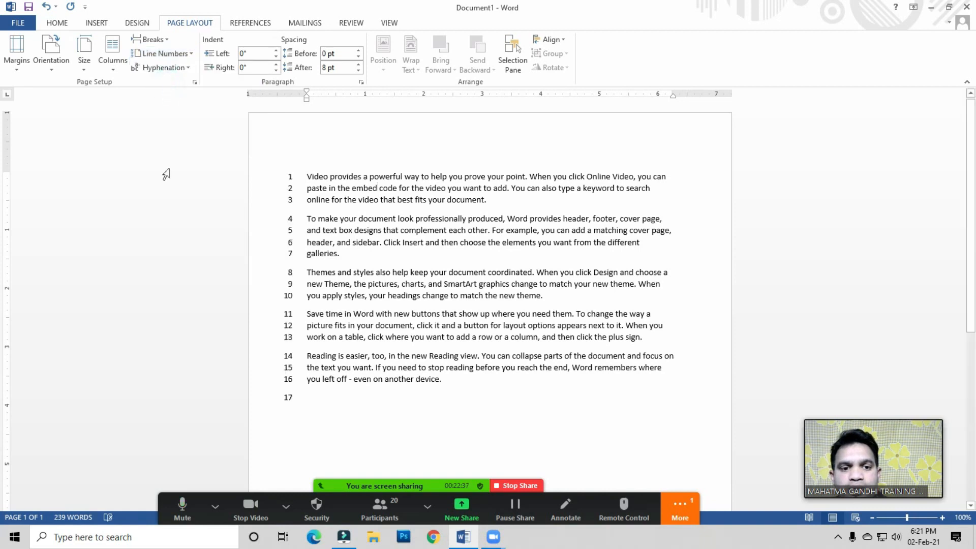
Step: Type four short filler lines below the last paragraph: Gddfg, Dfgdfgdfg, Dgdfg and dgdfg
click(306, 403)
text(gddfg)
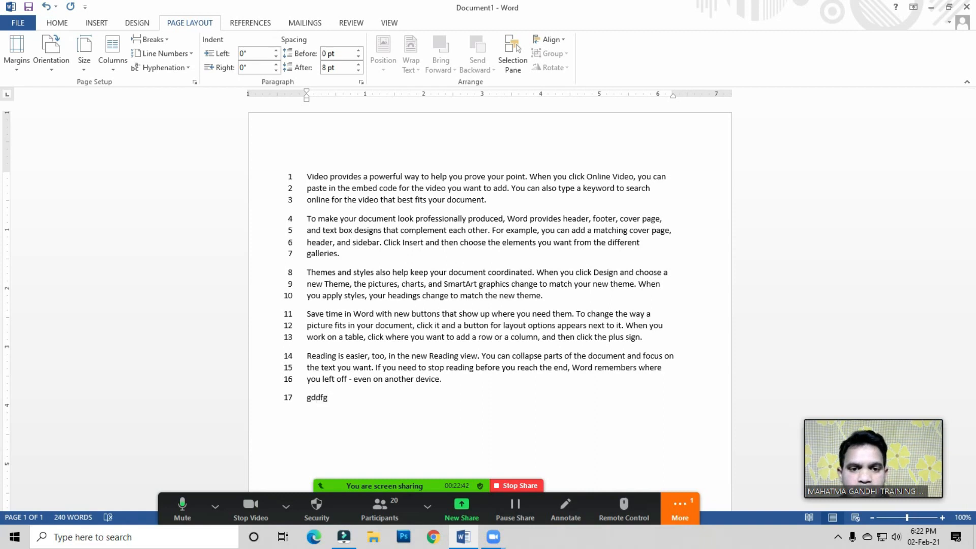
key(Return)
text(dfgdfgdfg)
key(Return)
text(dgdfg)
key(Return)
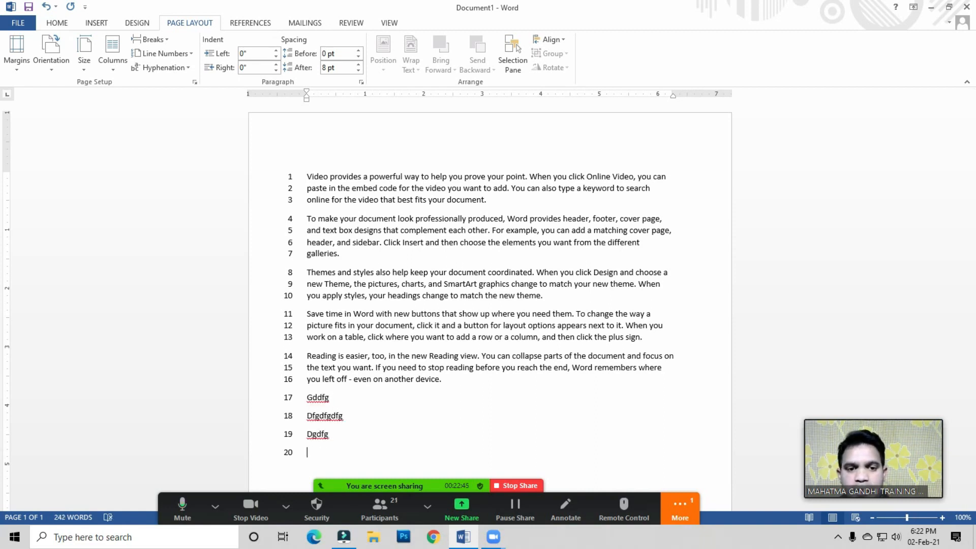
text(dgdfg)
scroll(543, 381, down, 3)
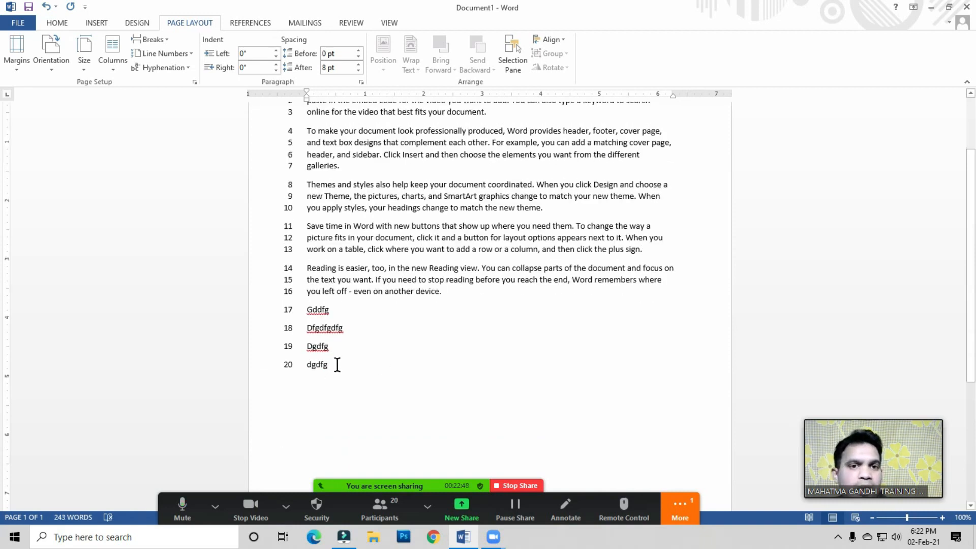
scroll(337, 364, up, 3)
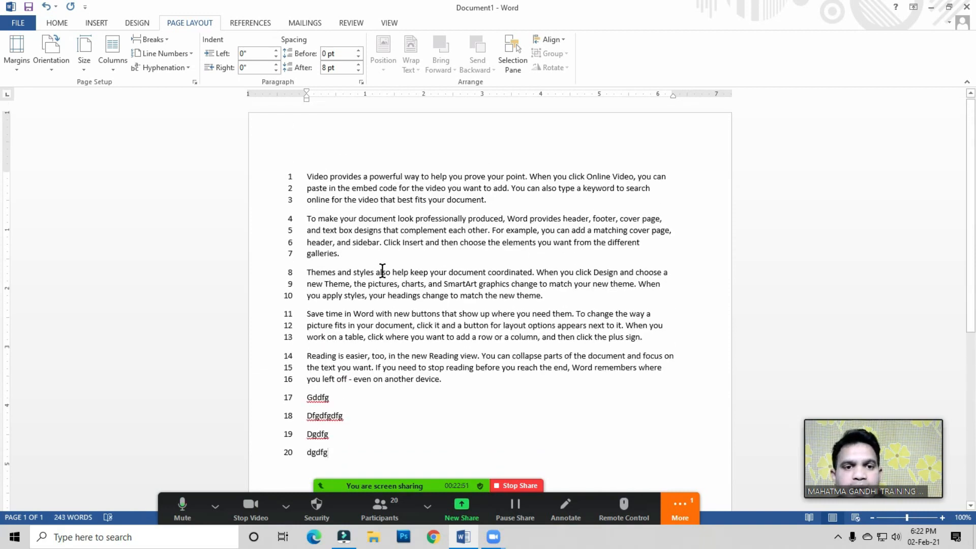
scroll(355, 211, down, 1)
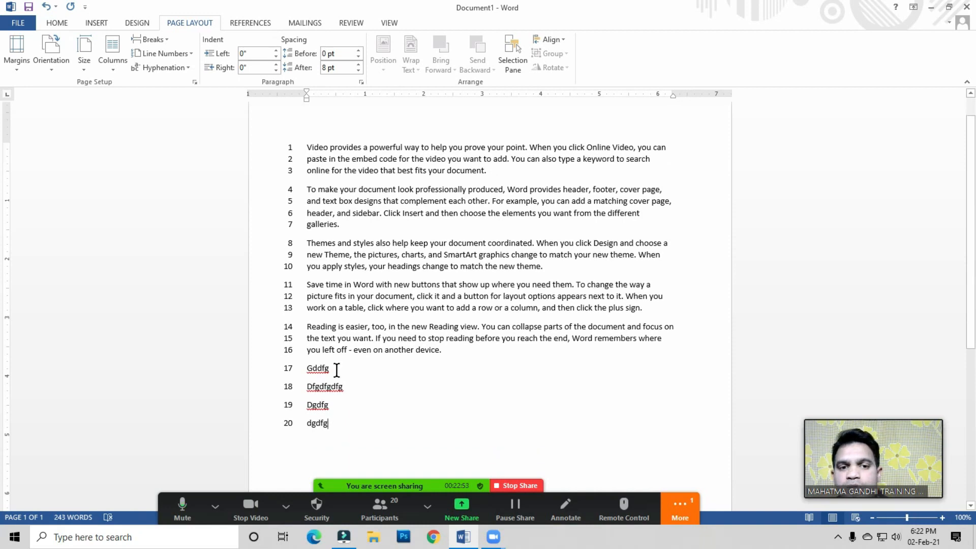
click(342, 428)
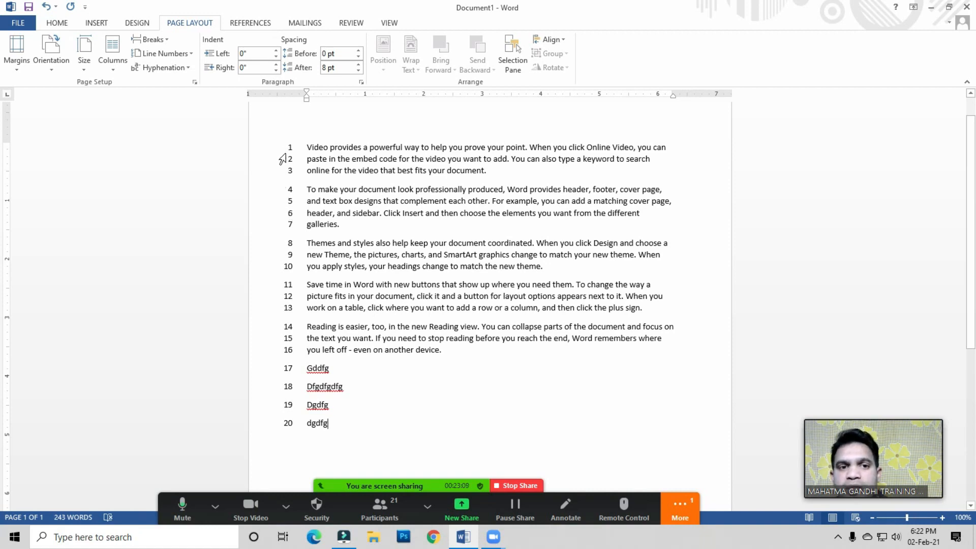
double_click(343, 350)
click(331, 426)
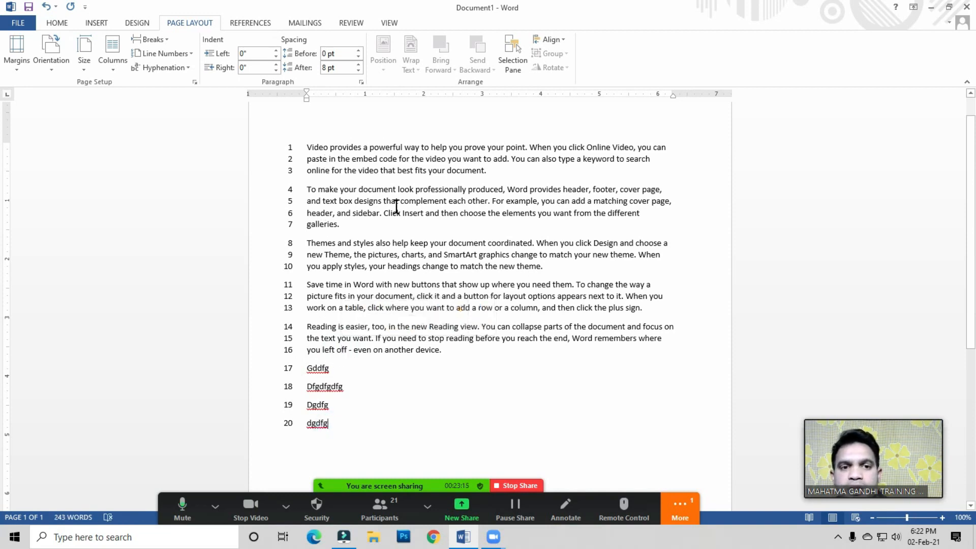
Step: Set the continuous line numbering to start at 21 through the line numbering options for the whole document
click(311, 150)
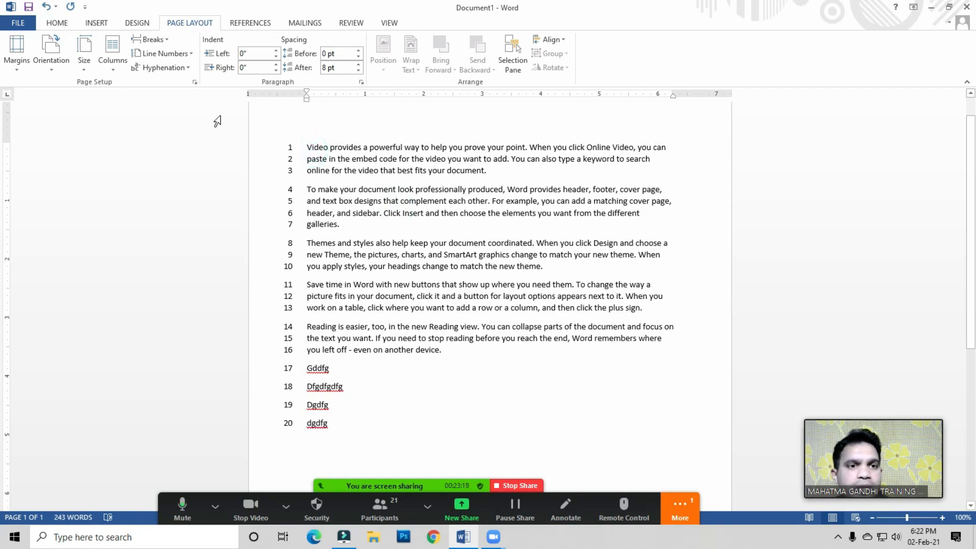
click(174, 55)
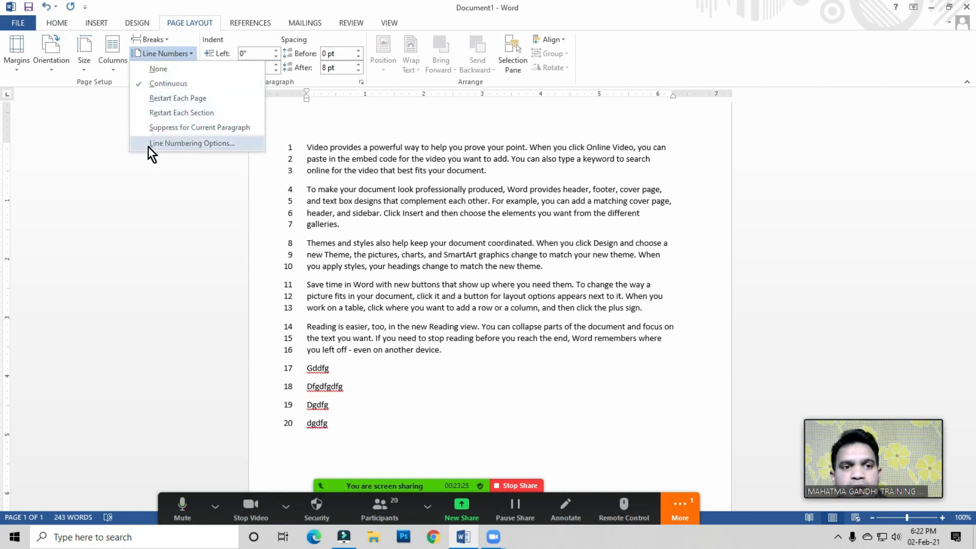
click(189, 144)
drag(405, 112, 447, 79)
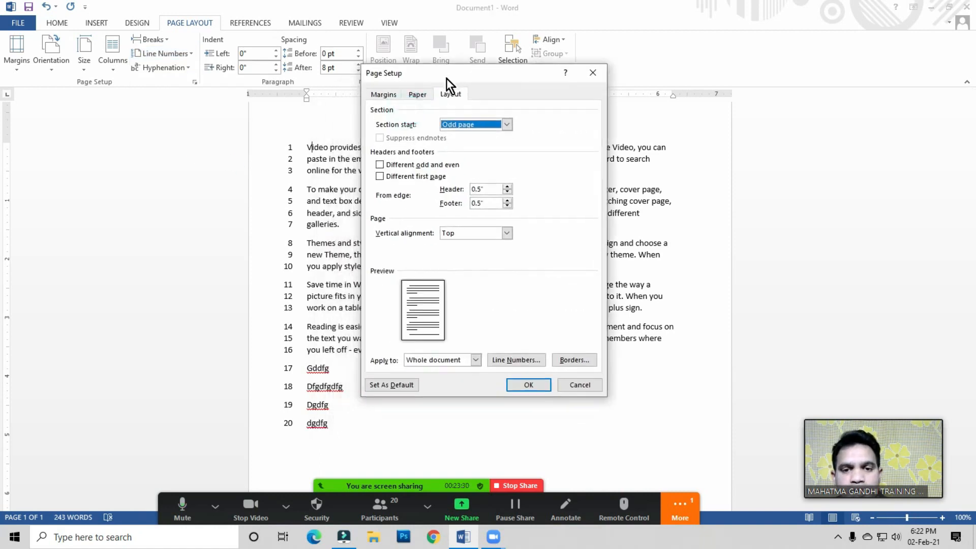
click(518, 360)
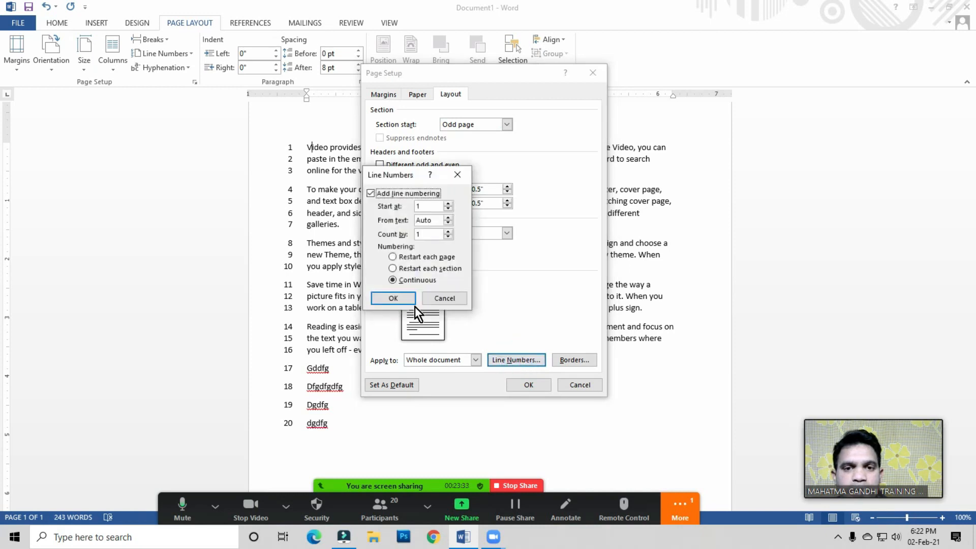
drag(396, 181, 456, 200)
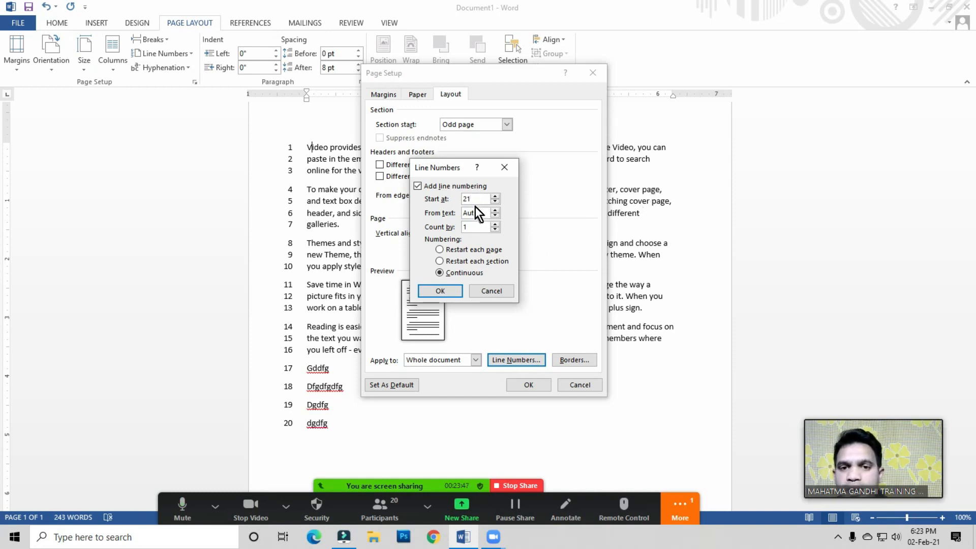
click(441, 291)
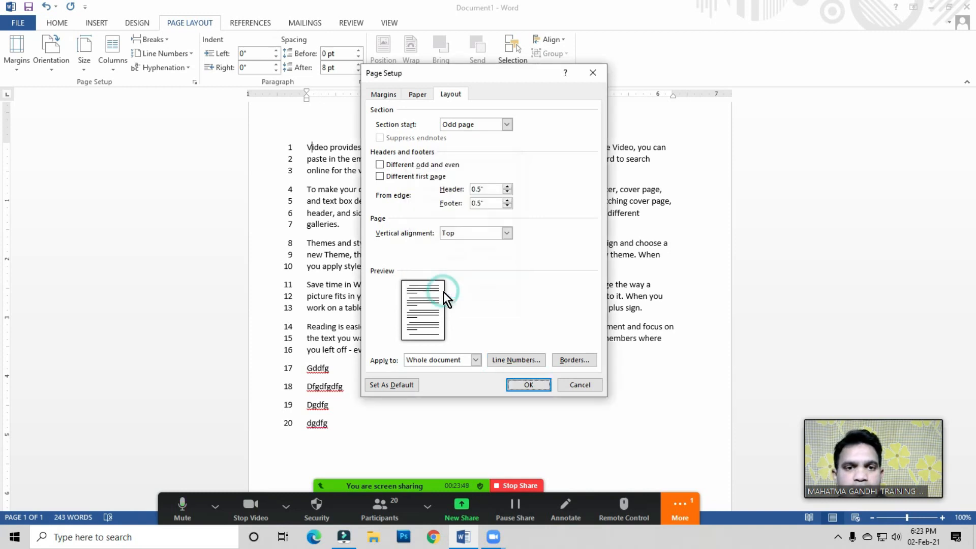
click(524, 385)
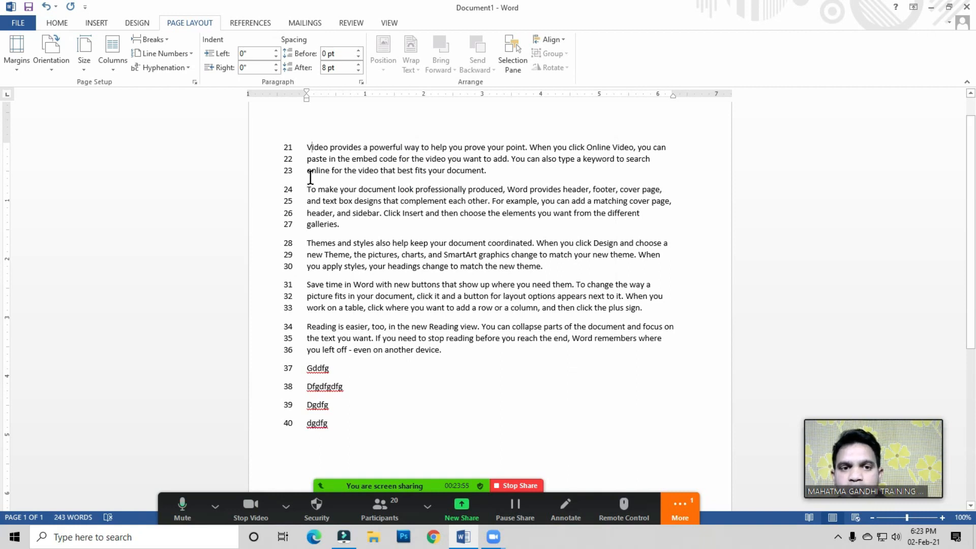
Step: Turn off line numbering for the document
click(324, 148)
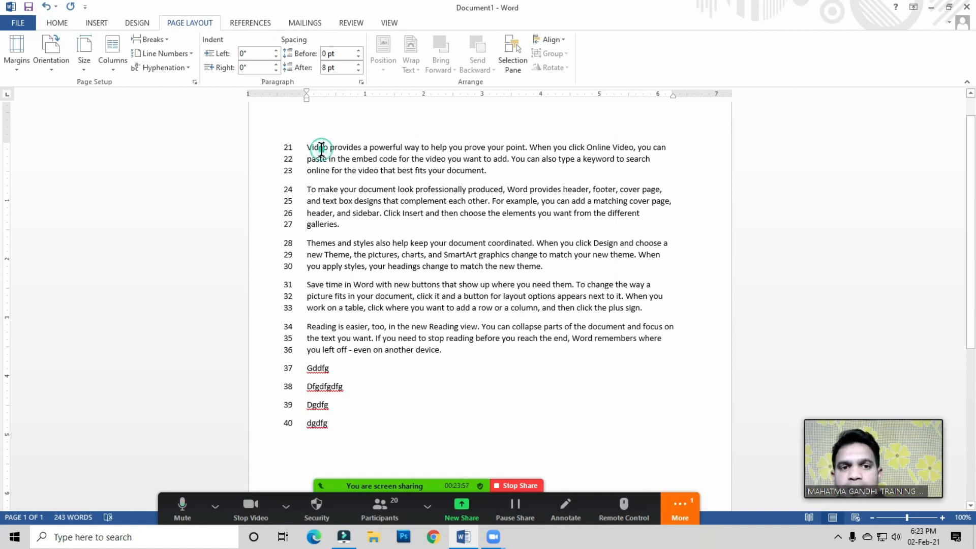
click(175, 57)
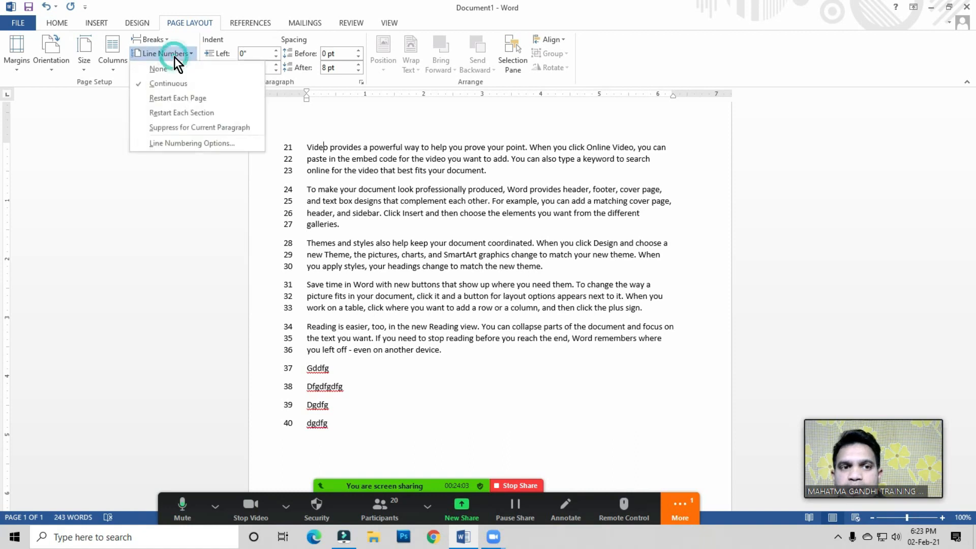
click(310, 167)
click(313, 156)
click(351, 283)
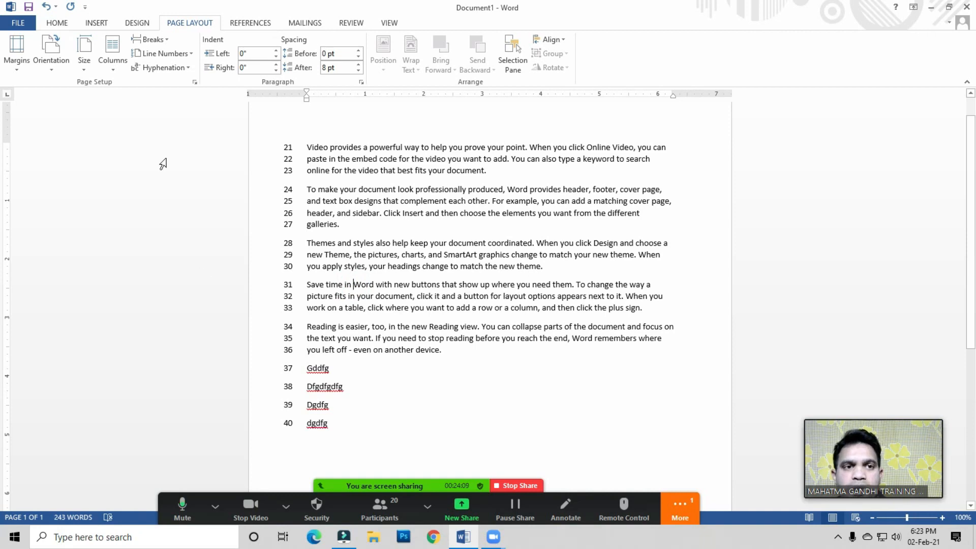
click(170, 54)
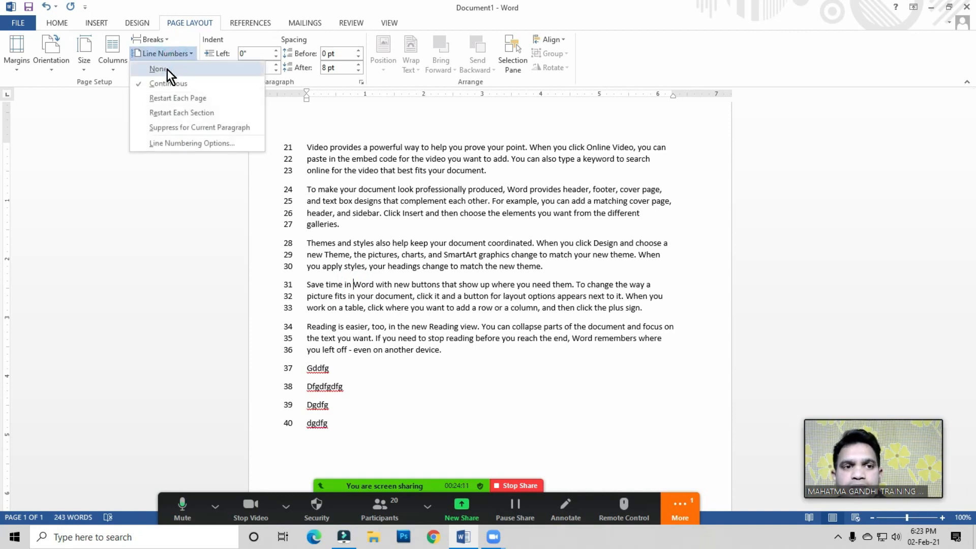
click(165, 69)
Step: Delete the last line of the final paragraph and the four filler lines at the end of the document
click(361, 230)
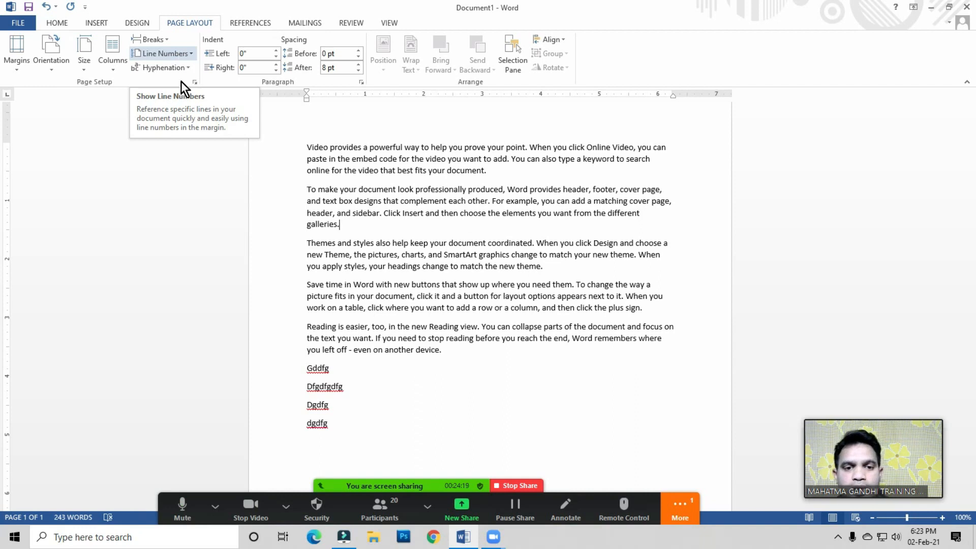
click(389, 297)
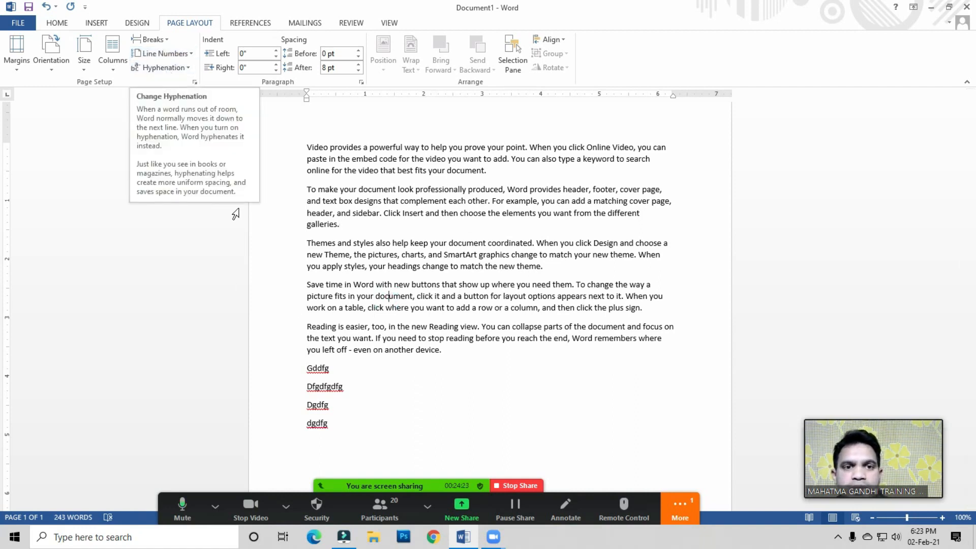
click(364, 263)
drag(307, 350, 344, 430)
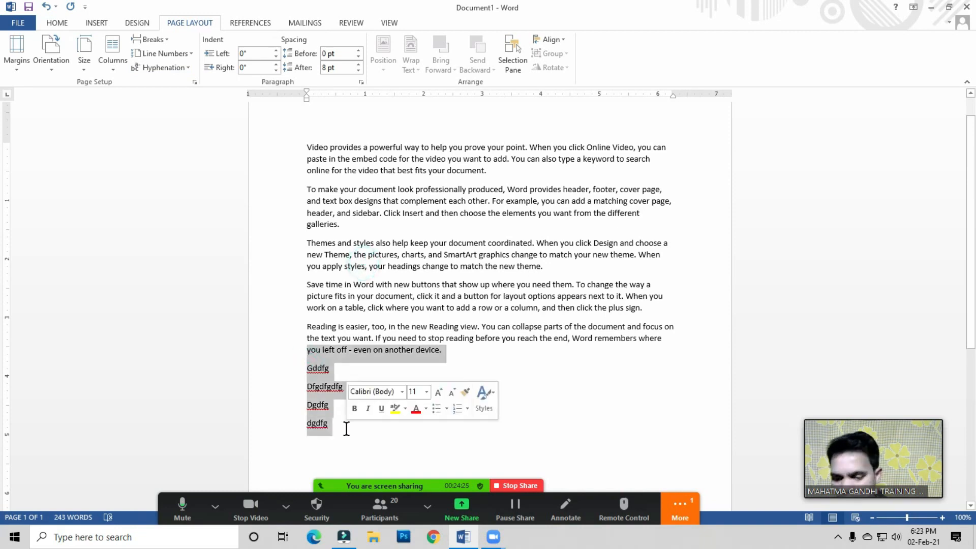
key(Delete)
Step: Zoom the document view to 200%, then reduce it step by step to 140%
click(460, 310)
drag(671, 338, 278, 145)
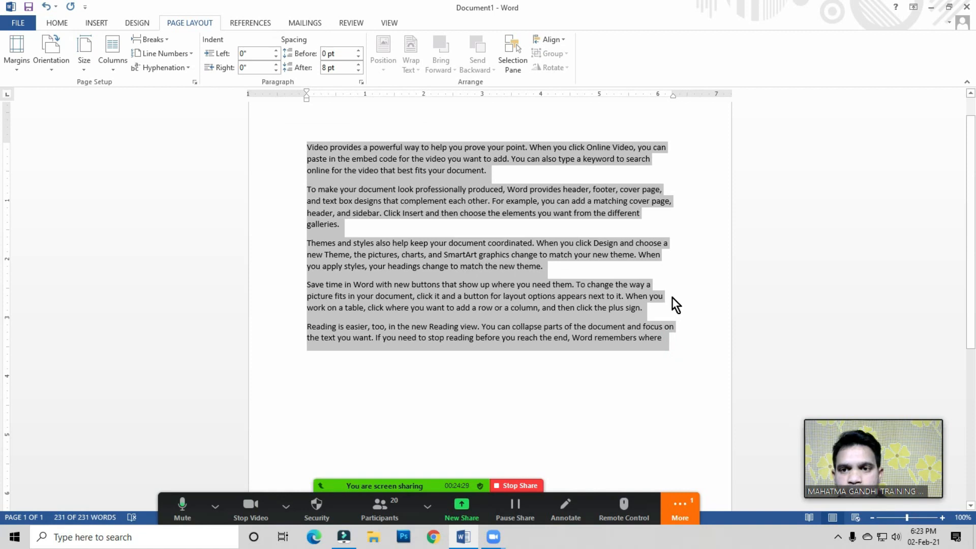
click(388, 23)
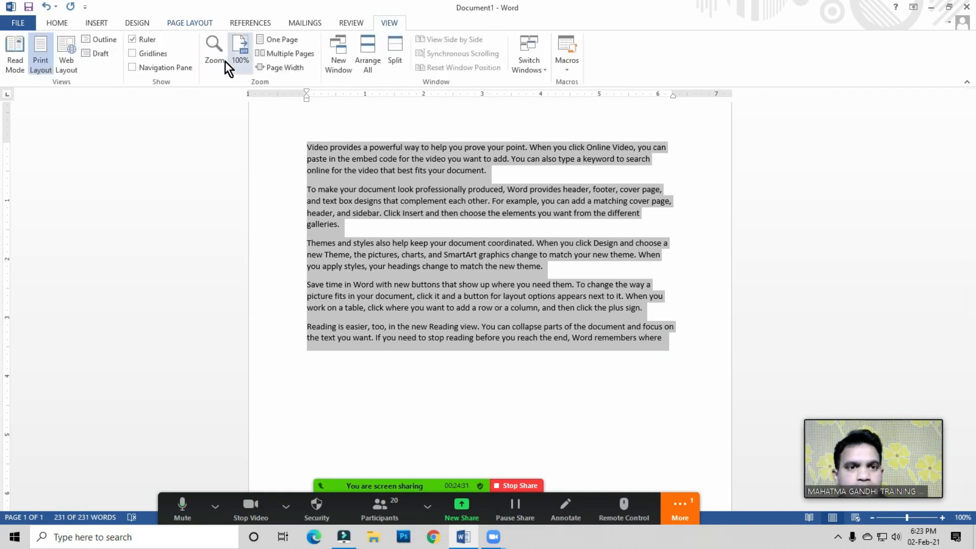
click(214, 51)
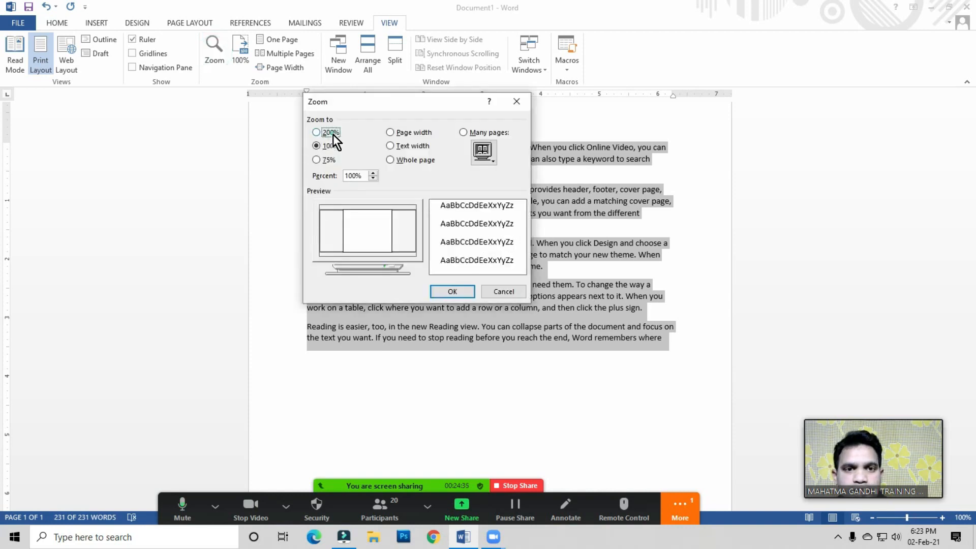
click(333, 133)
click(453, 292)
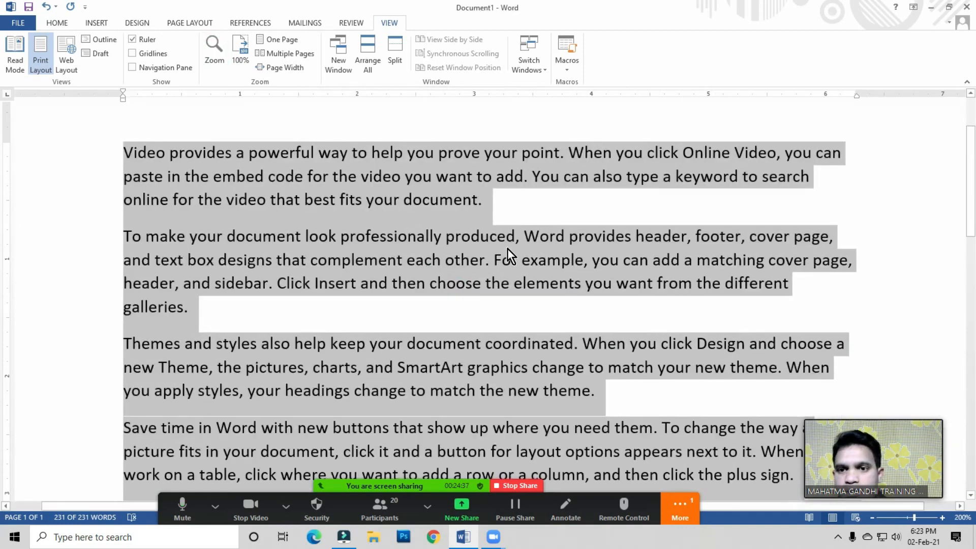
click(507, 240)
click(872, 517)
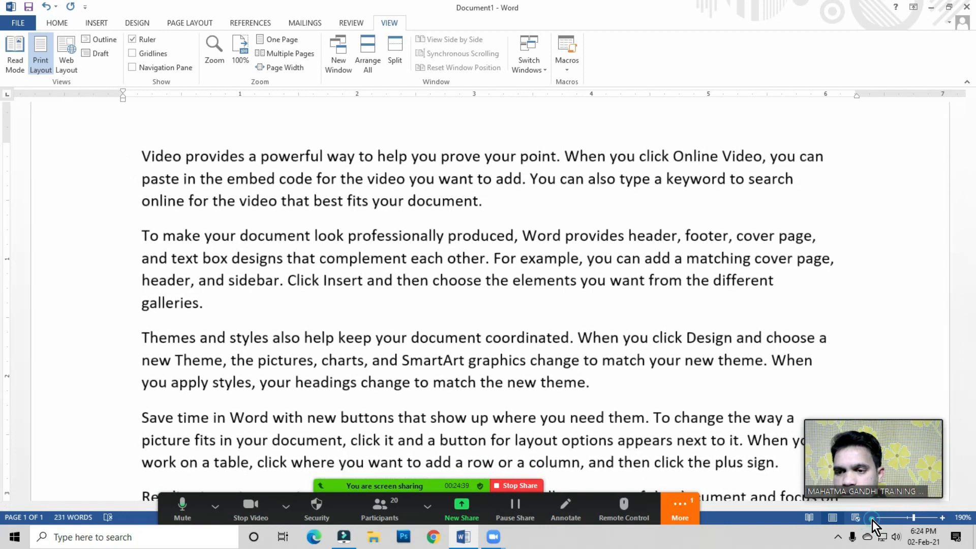
click(872, 518)
click(872, 517)
click(873, 518)
click(873, 518)
click(873, 518)
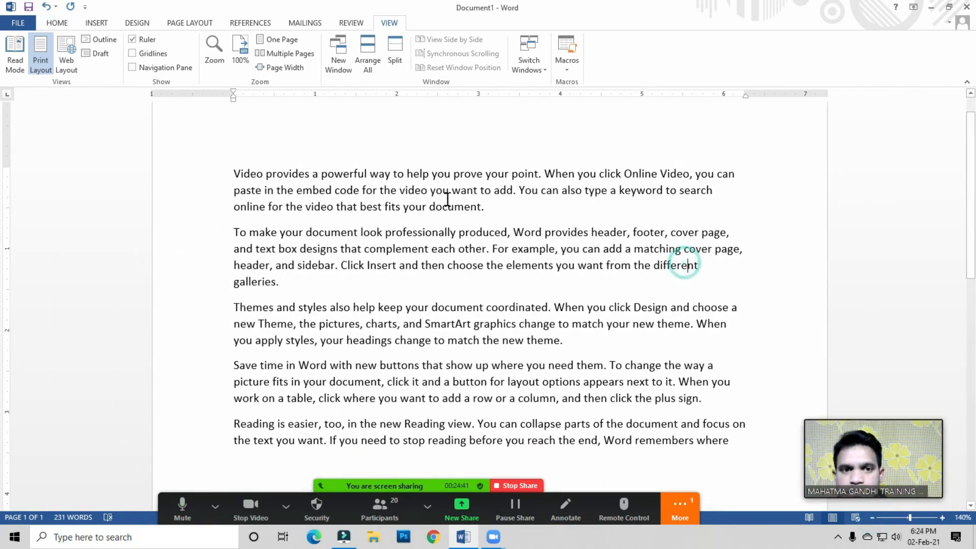
Step: Enlarge the font of all the text to 16 pt
drag(230, 175, 727, 444)
click(60, 24)
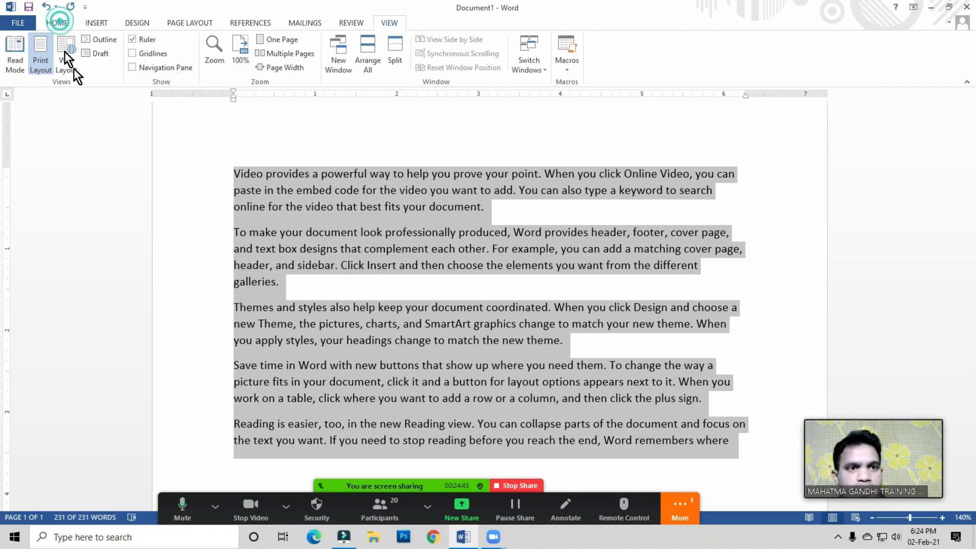
click(191, 46)
click(191, 46)
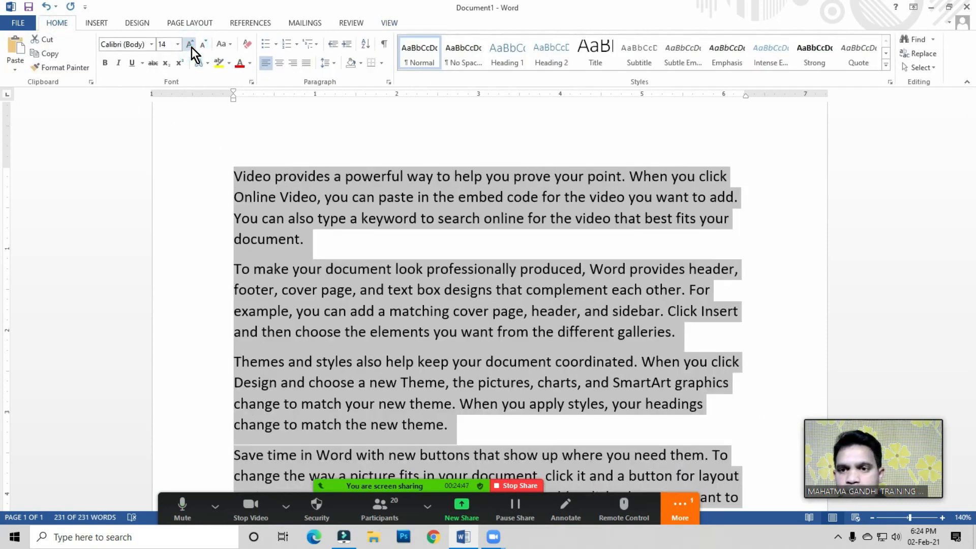
click(190, 47)
click(745, 309)
click(654, 282)
click(668, 305)
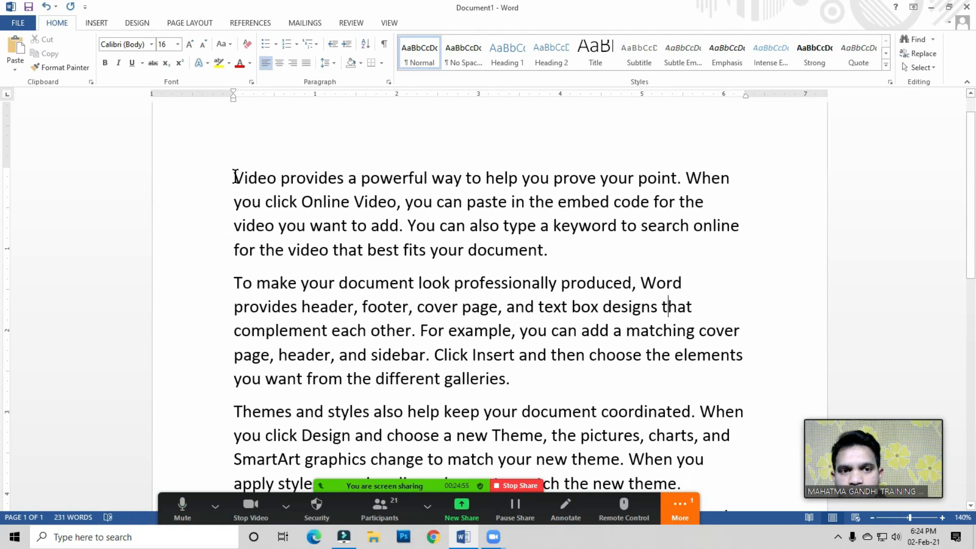
Step: Turn on automatic hyphenation for the document and select a hyphenated word fragment
drag(233, 178, 556, 257)
click(550, 283)
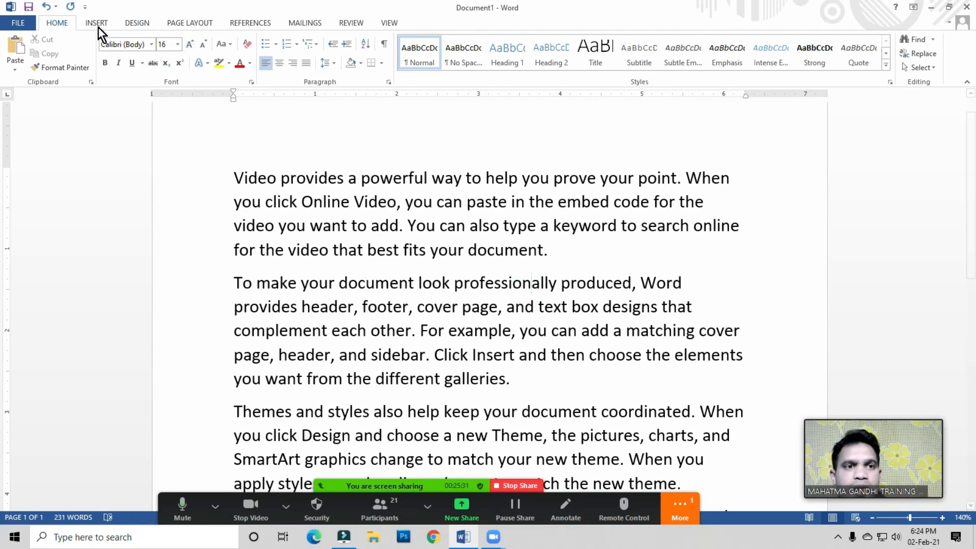
click(195, 25)
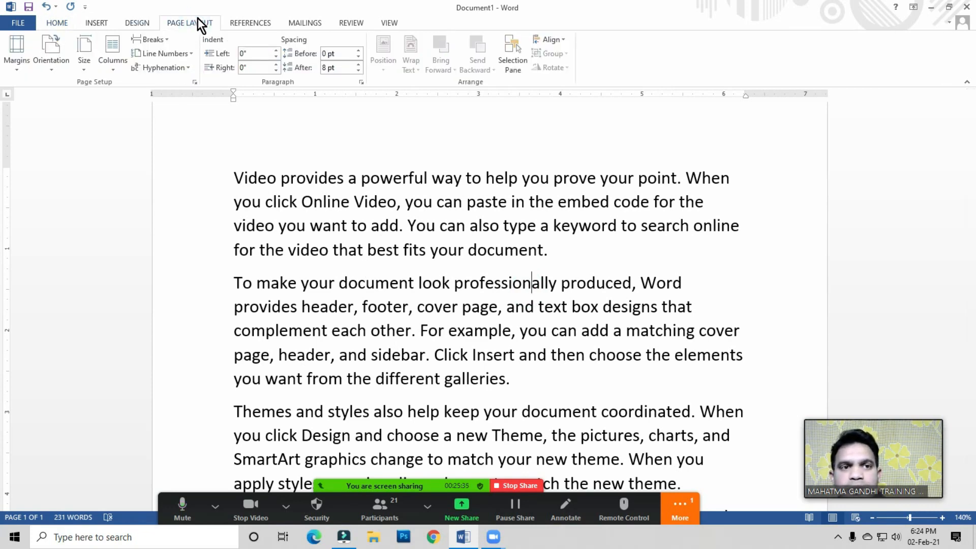
click(166, 69)
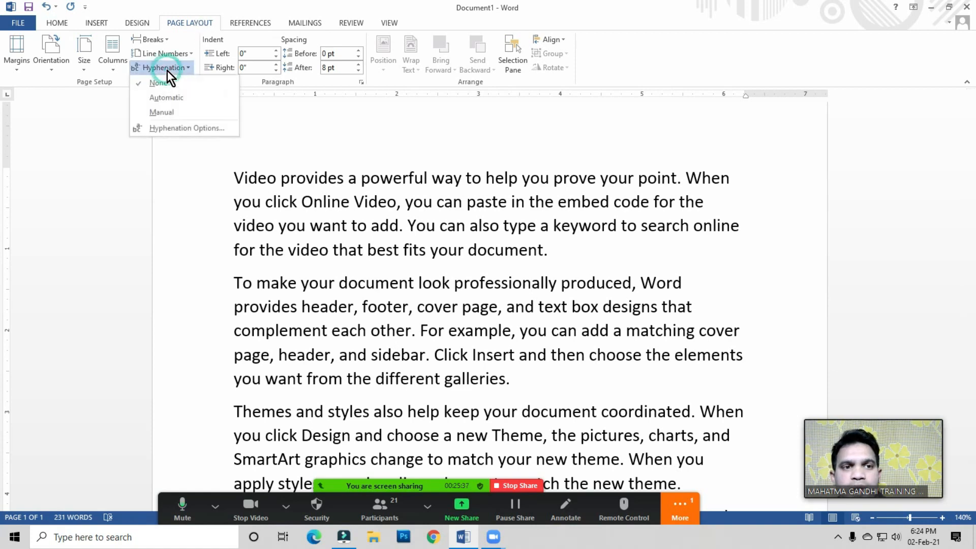
click(167, 98)
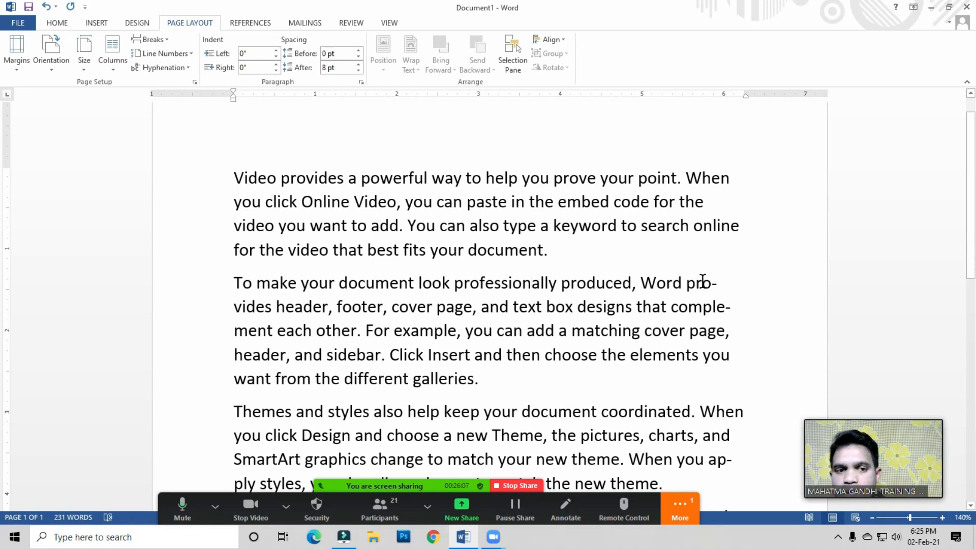
click(237, 306)
drag(242, 307, 265, 306)
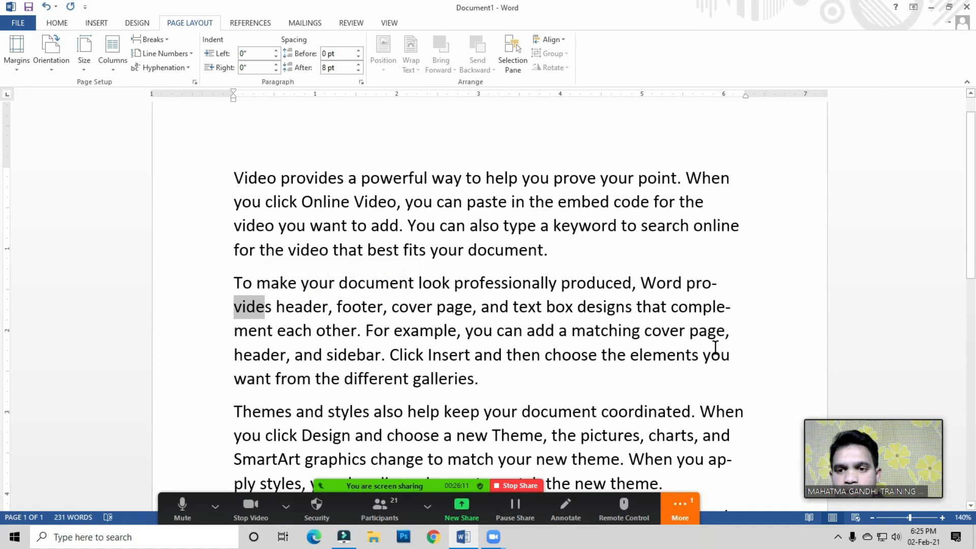
Step: Switch the document's hyphenation off and back to automatic
click(267, 308)
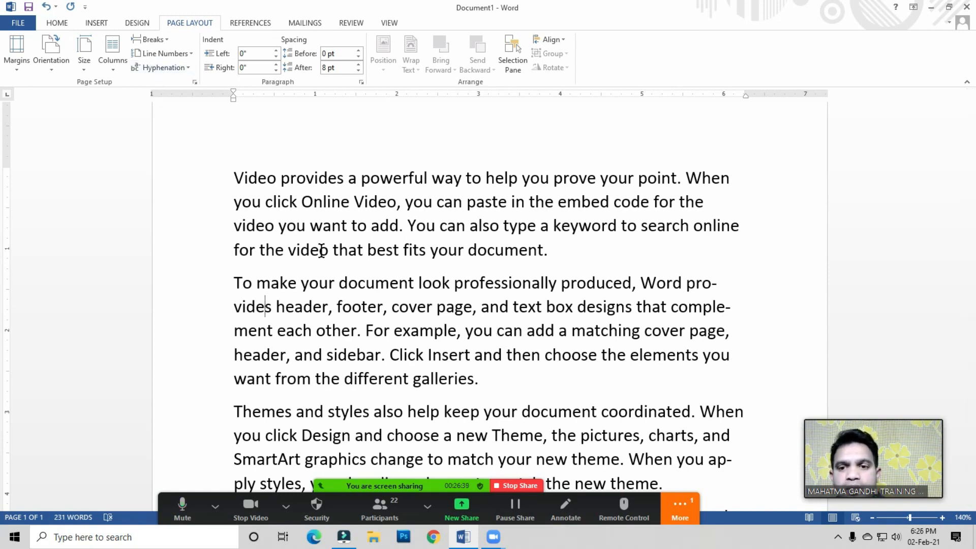
click(731, 308)
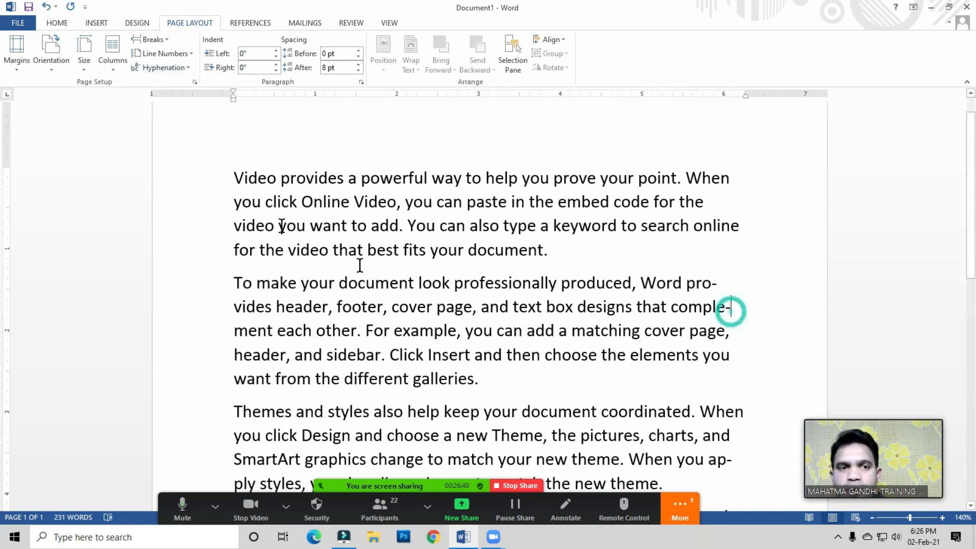
click(176, 70)
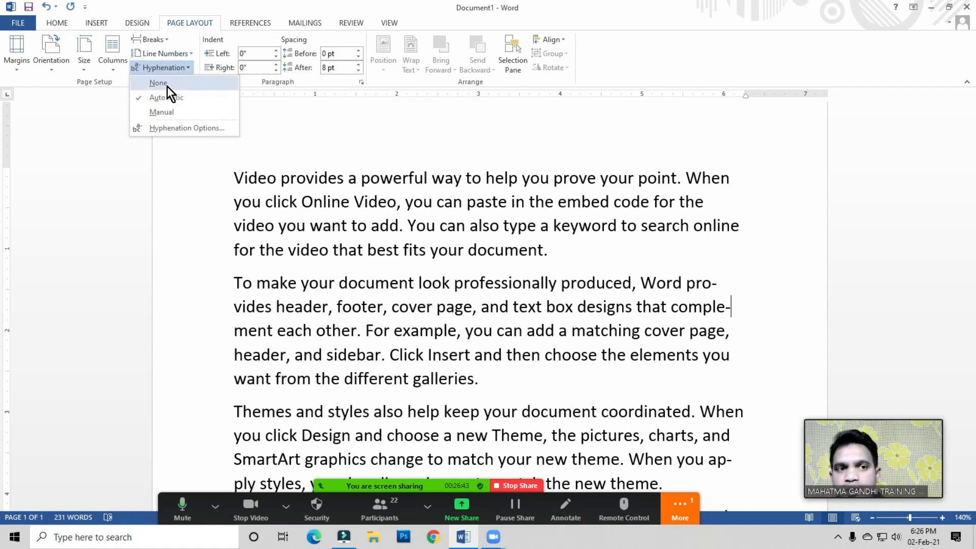
click(167, 84)
click(170, 65)
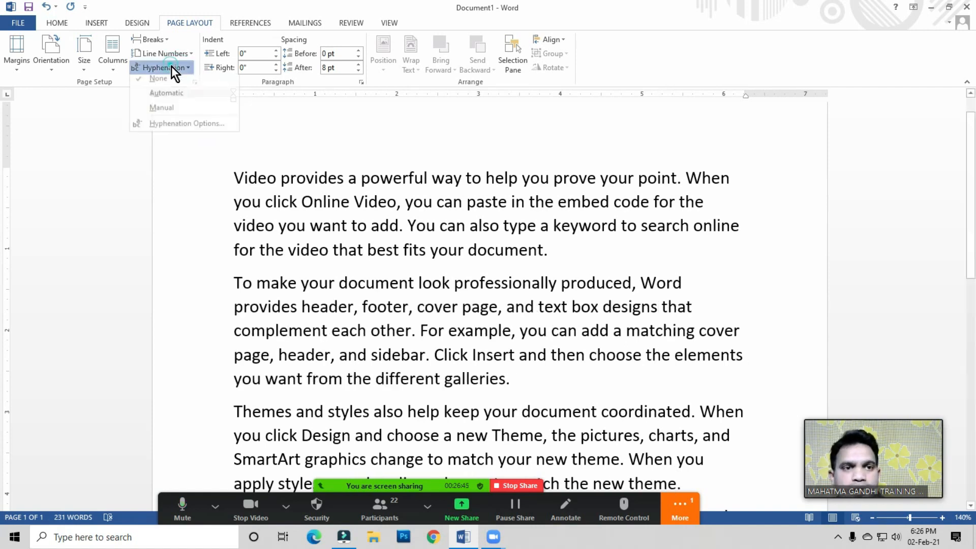
click(171, 100)
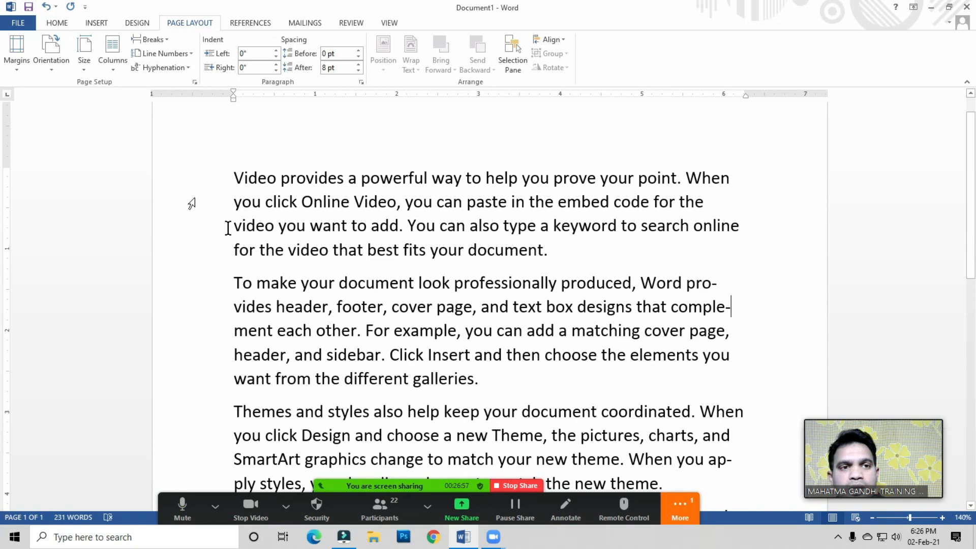
Step: Run manual hyphenation on the document and acknowledge the completion message
click(177, 67)
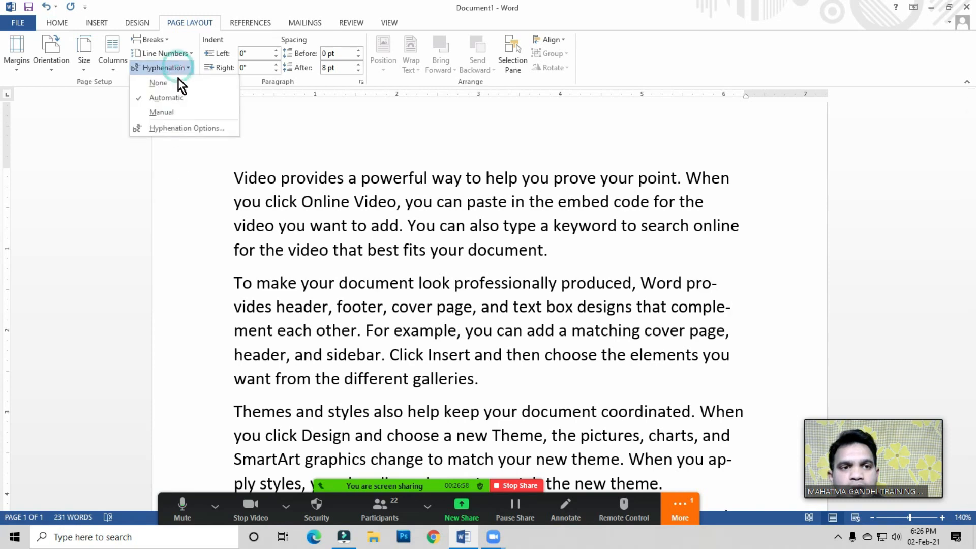
click(167, 112)
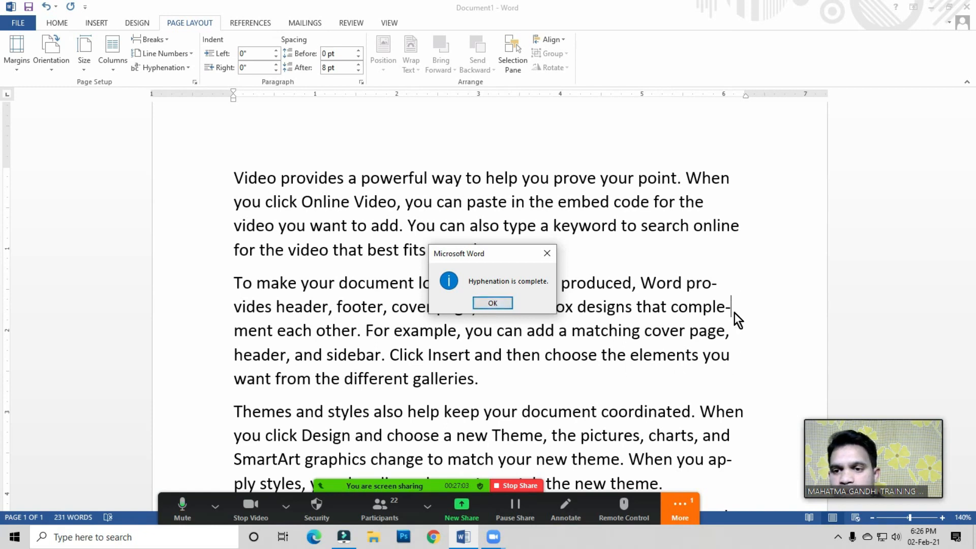
click(492, 304)
click(424, 281)
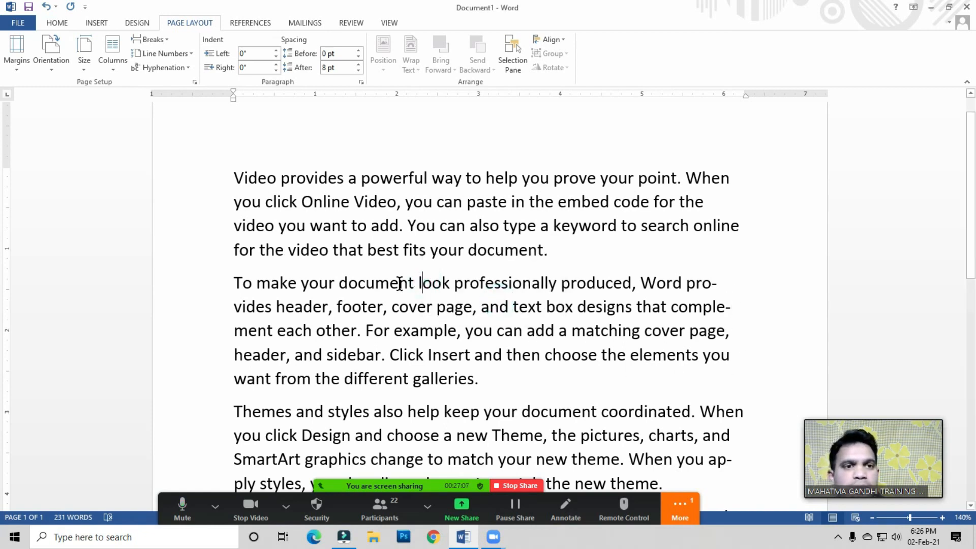
click(171, 69)
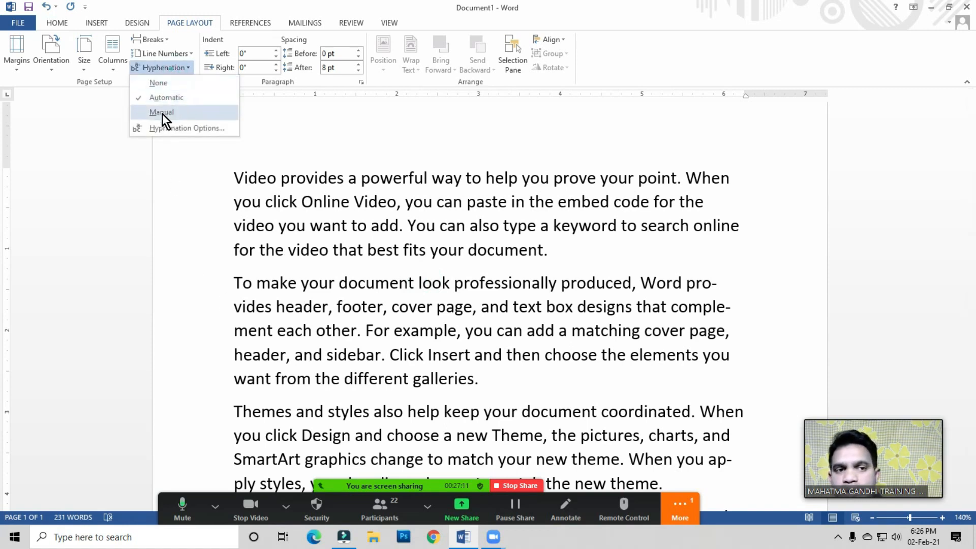
click(303, 187)
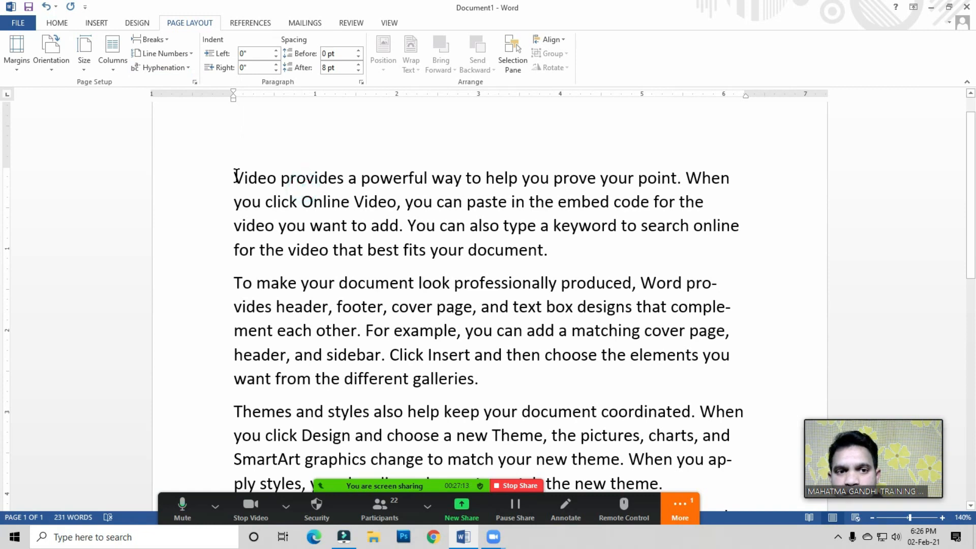
click(582, 268)
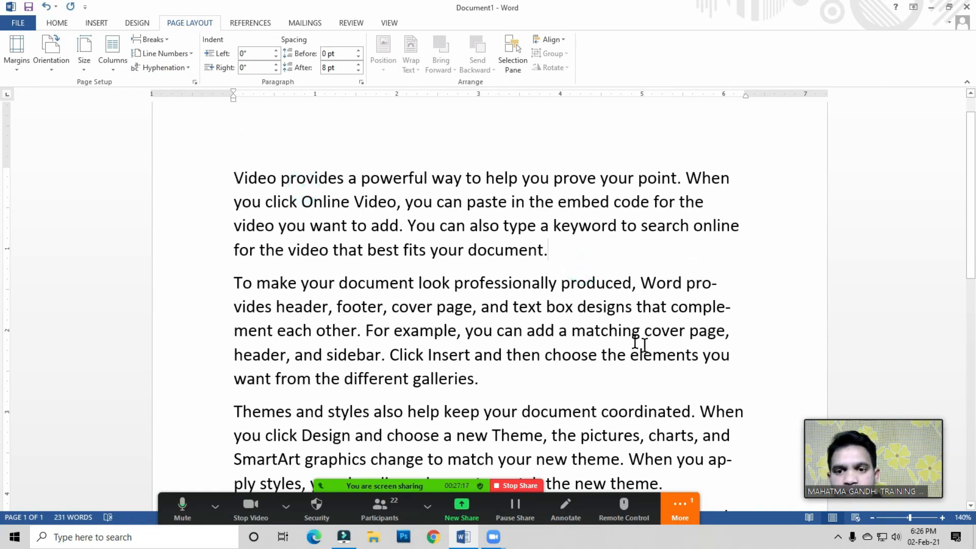
click(728, 355)
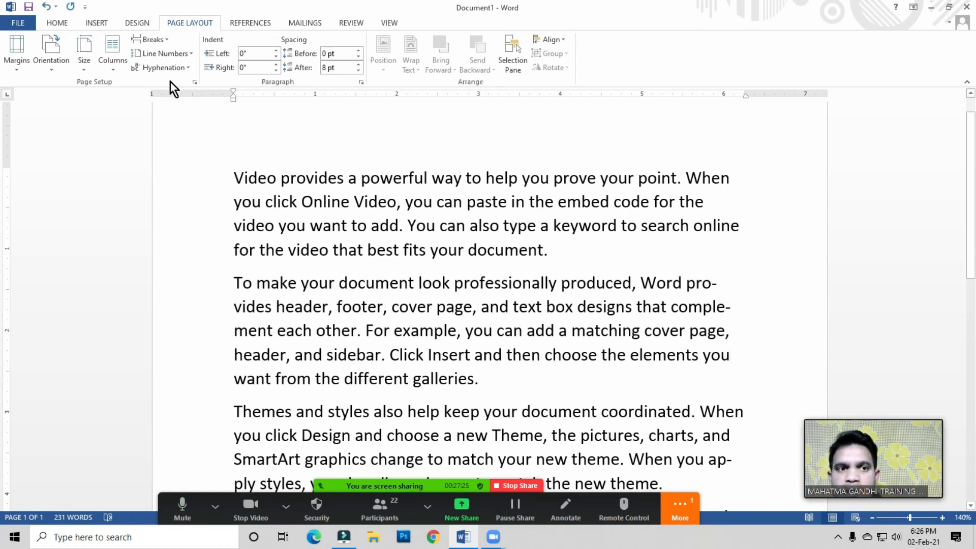
Step: Open the Hyphenation options, toggle automatic hyphenation off and on, and confirm the dialog
click(164, 69)
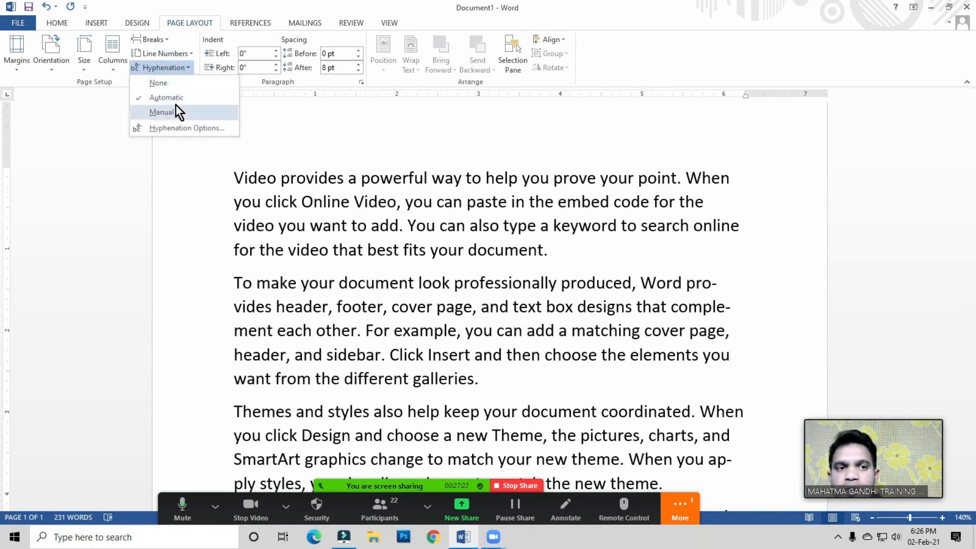
click(204, 129)
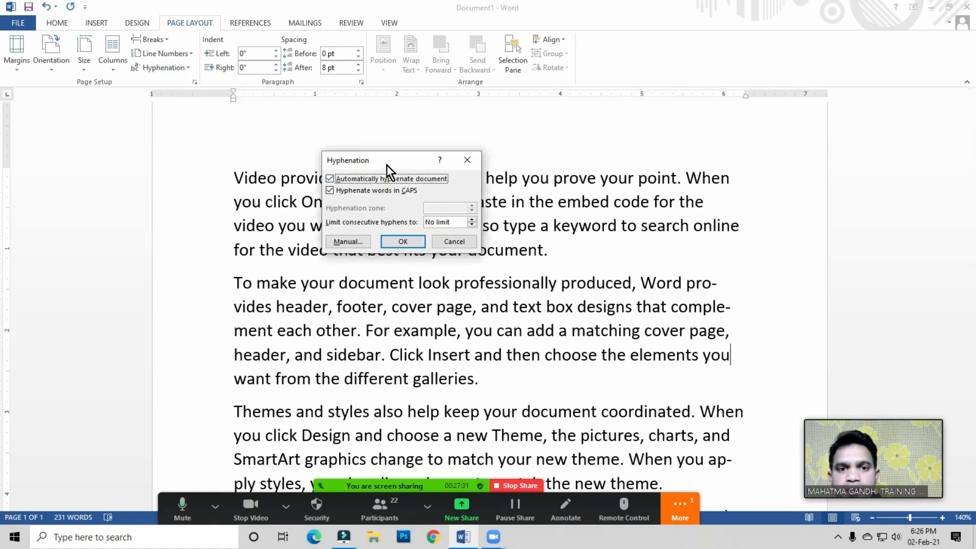
drag(386, 164, 422, 161)
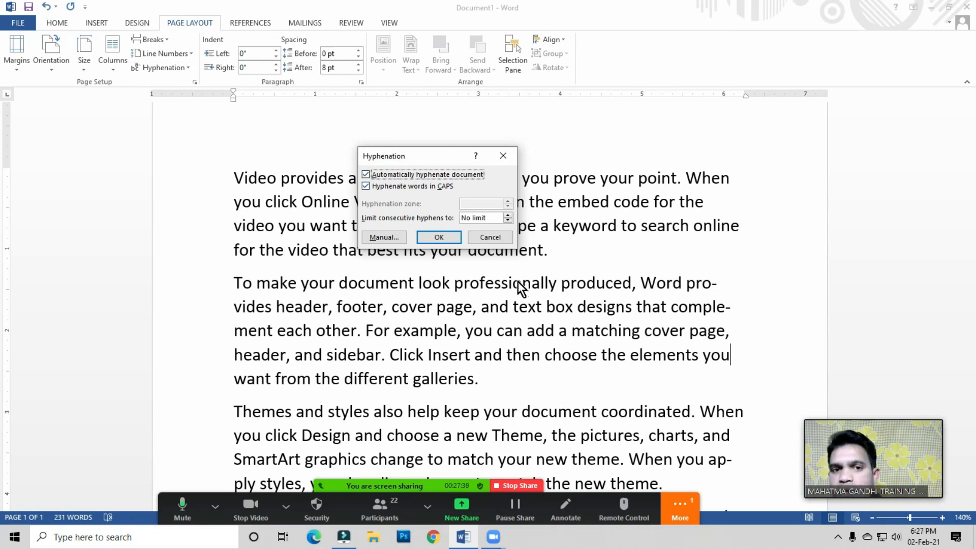
click(364, 174)
click(365, 174)
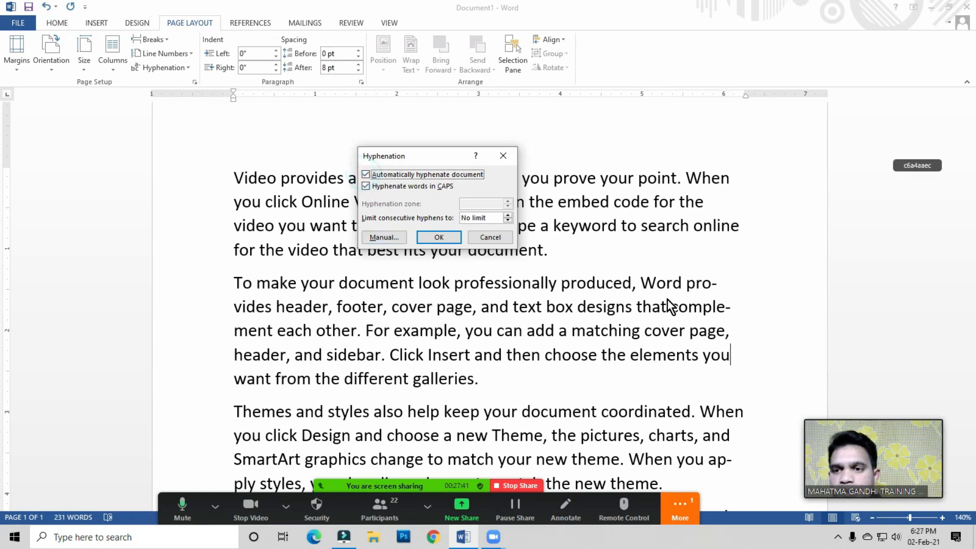
click(439, 238)
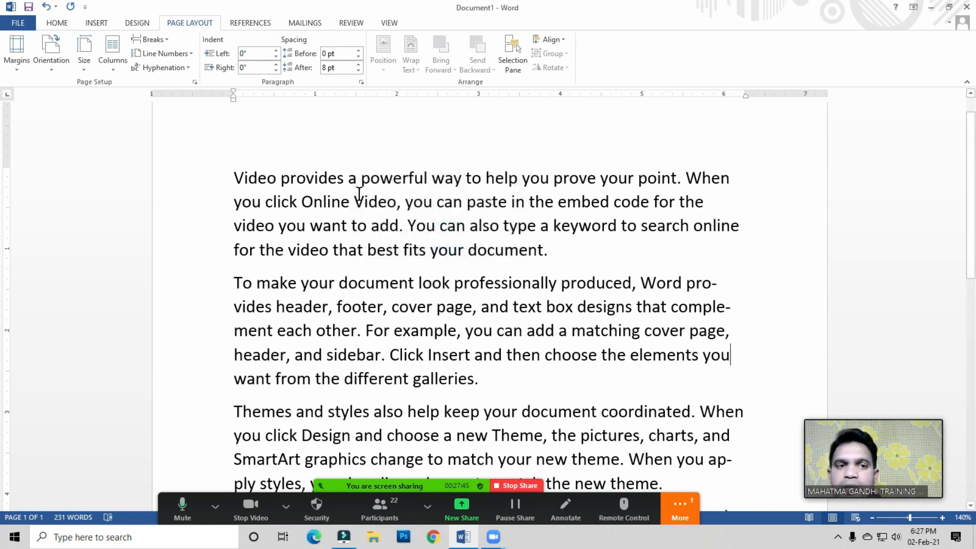
click(172, 70)
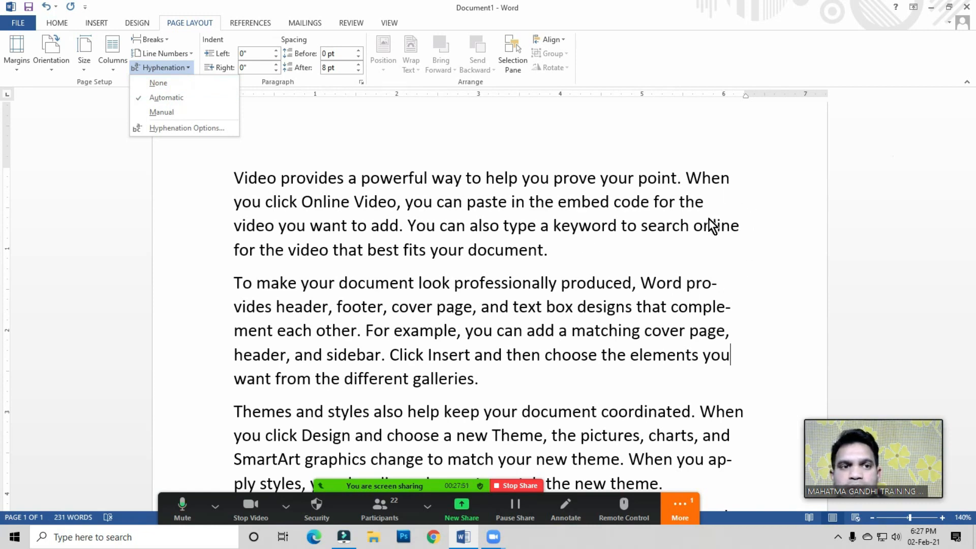
click(439, 232)
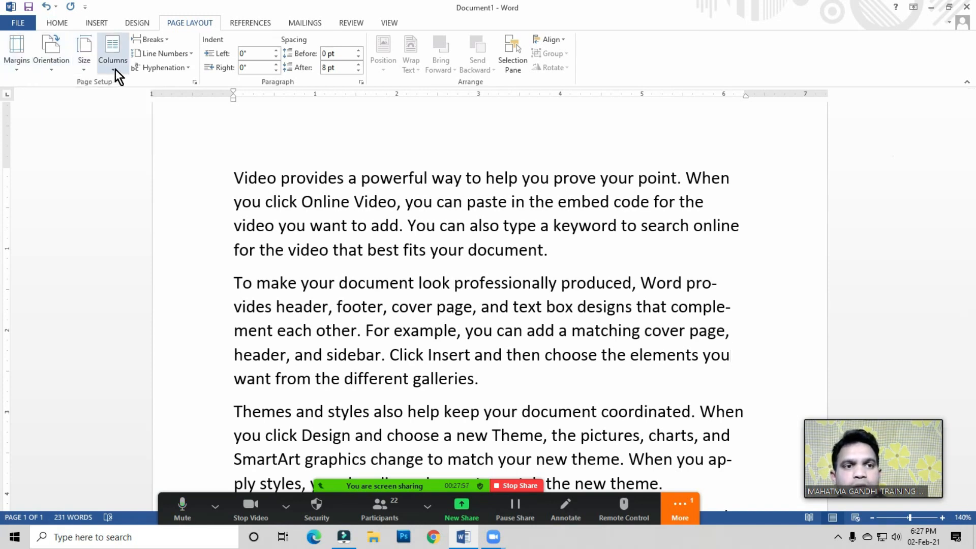
click(163, 41)
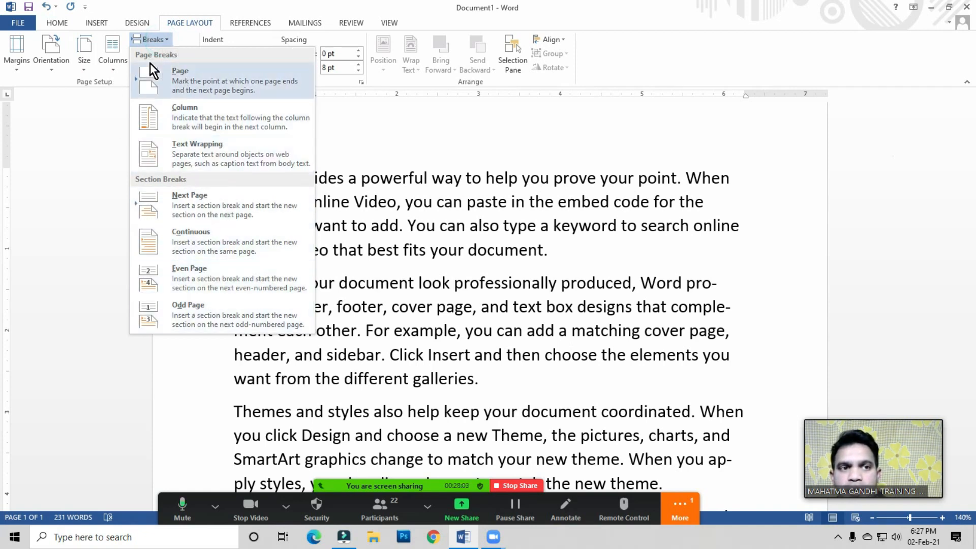
click(503, 267)
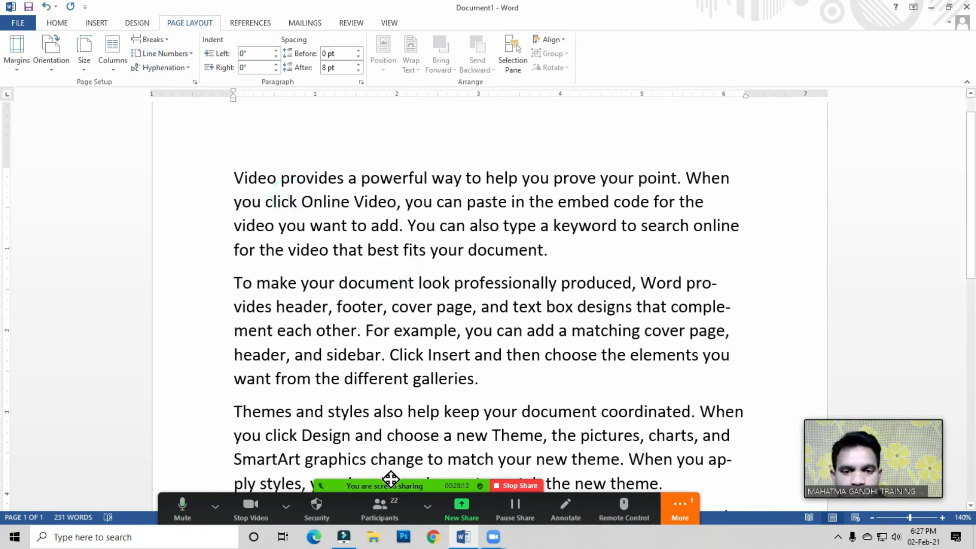
click(380, 504)
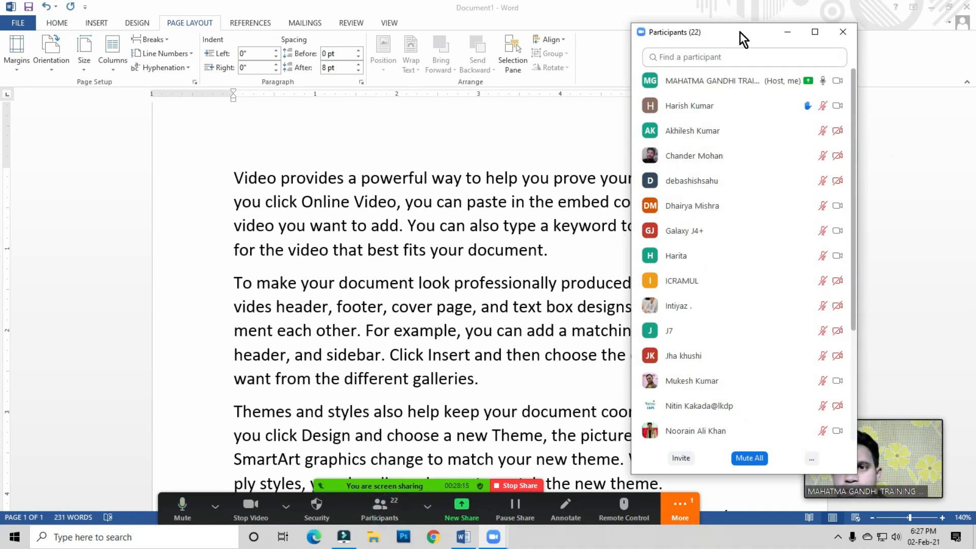
drag(740, 34, 648, 35)
click(716, 460)
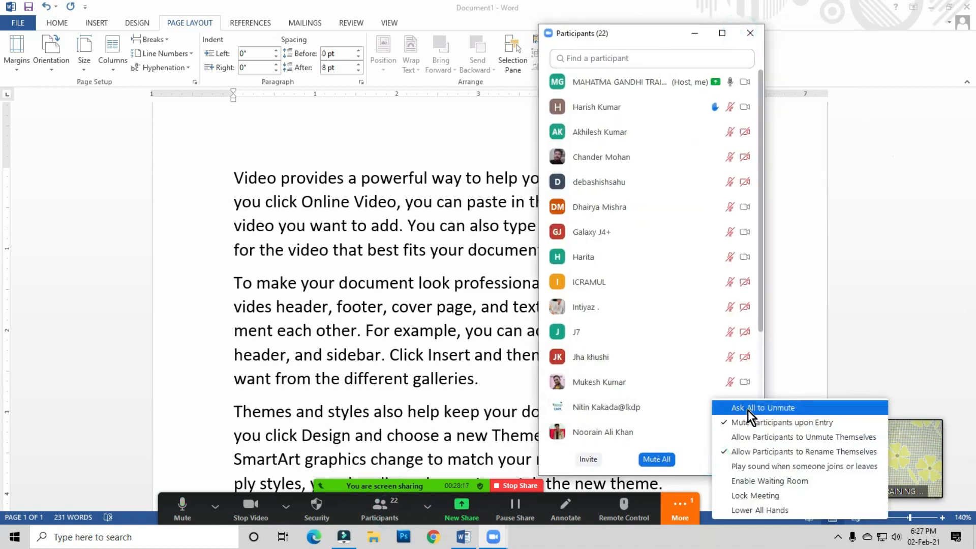
click(752, 410)
click(751, 34)
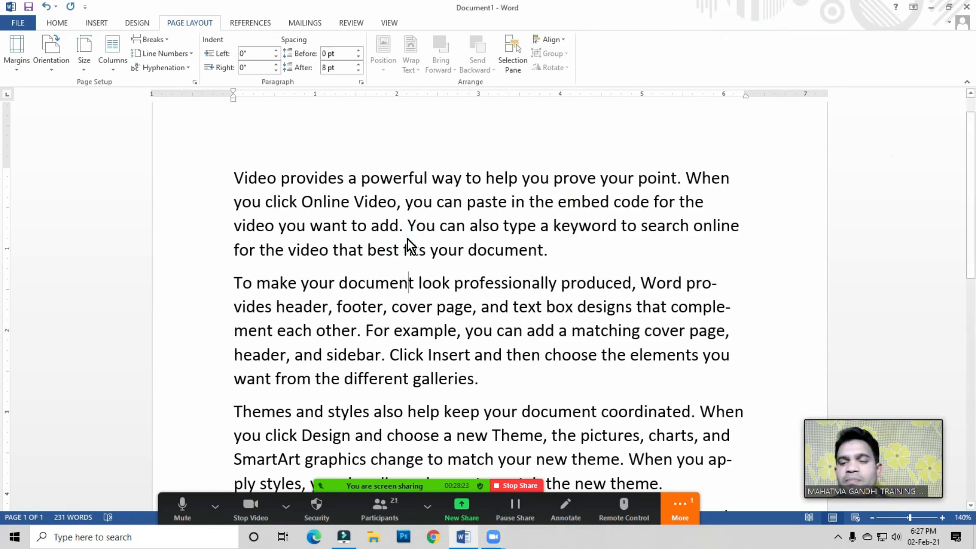
Step: Switch hyphenation to manual and start a manual hyphenation pass from the first paragraph
click(350, 202)
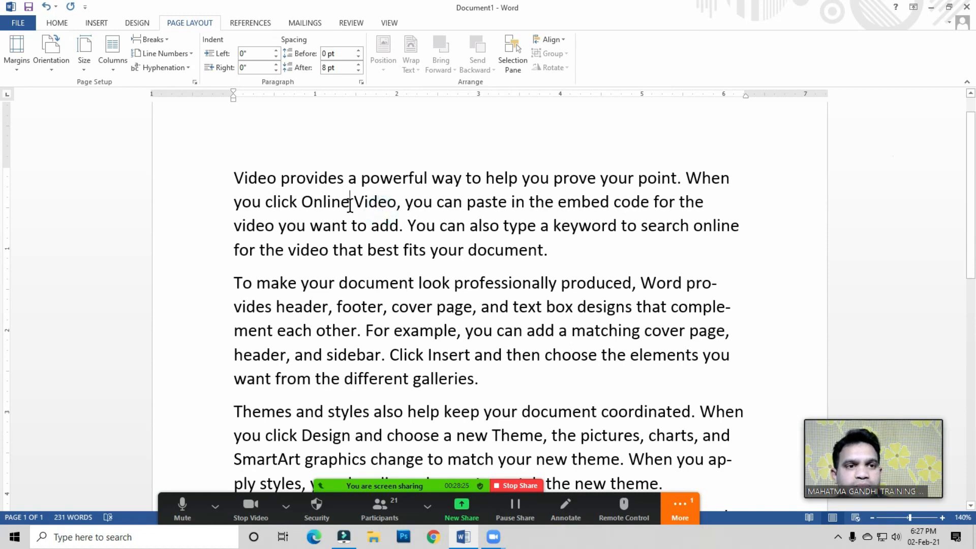
click(172, 72)
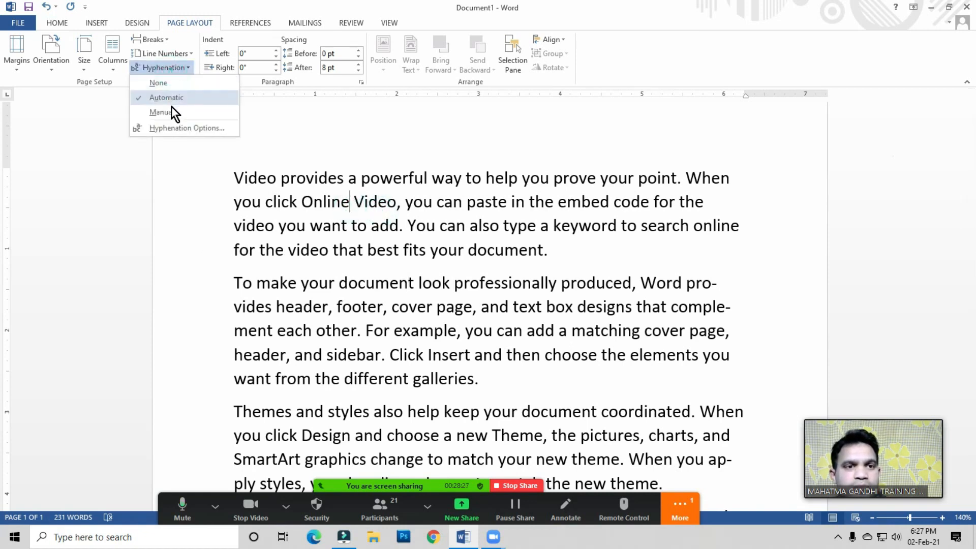
click(170, 113)
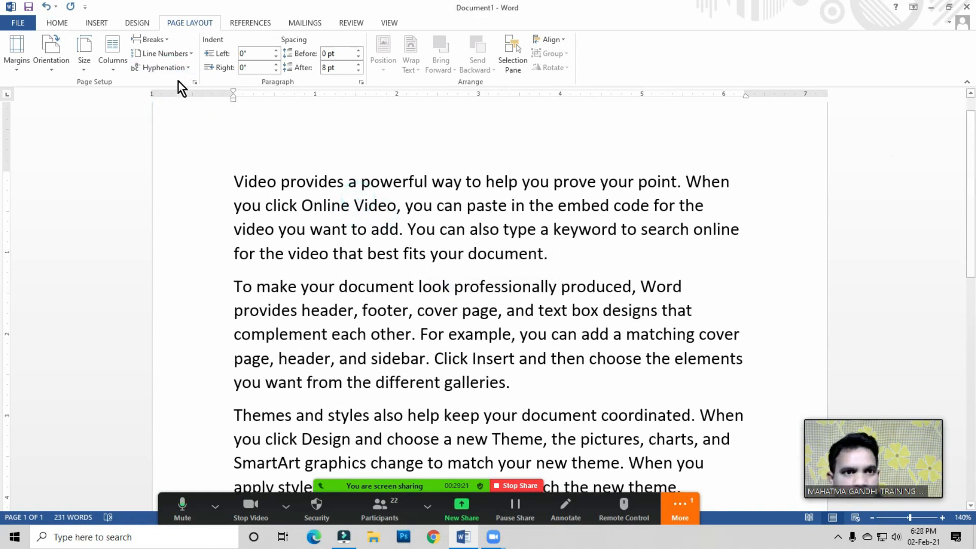
click(176, 72)
click(168, 115)
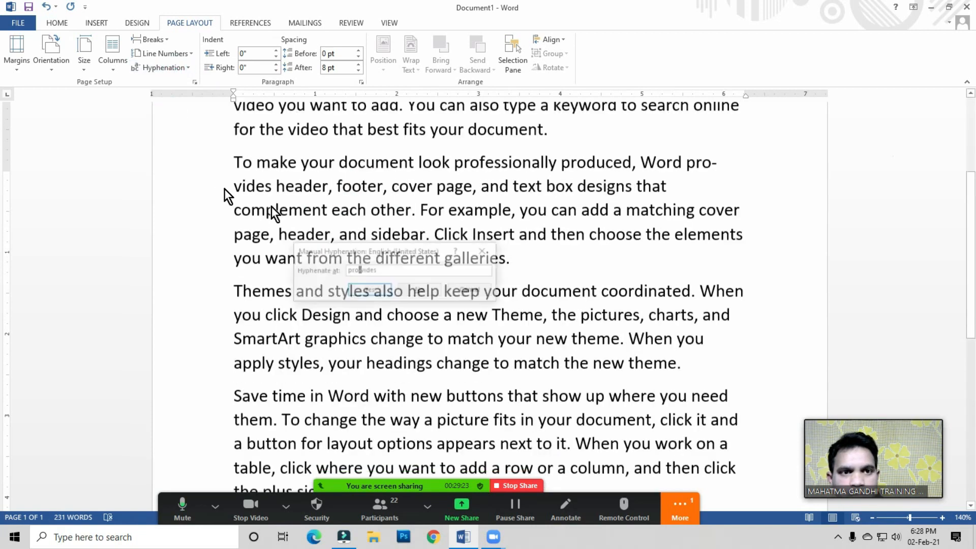
drag(402, 238, 380, 224)
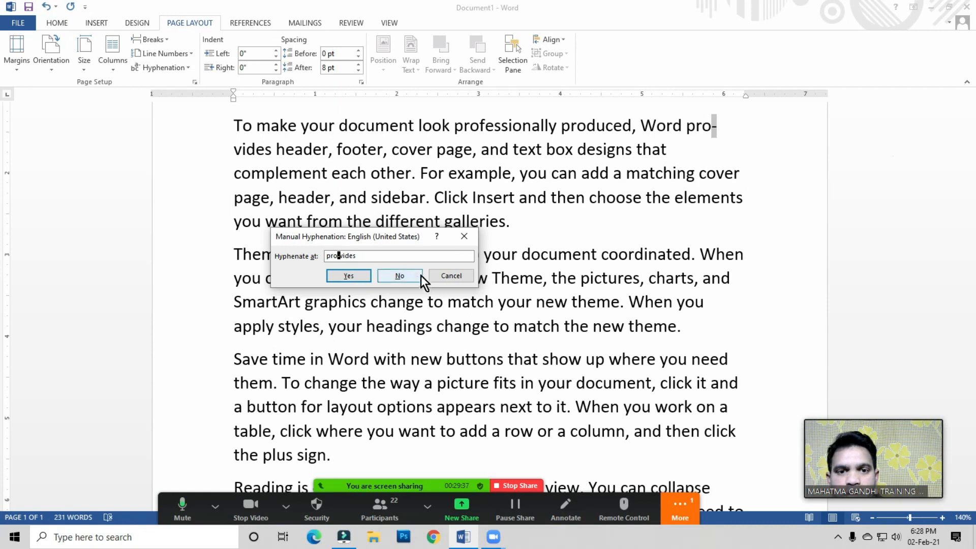
Step: Decline hyphenating 'provides', accept 'com-ple-ment', and cancel the pass at 'ap-ply'
click(402, 277)
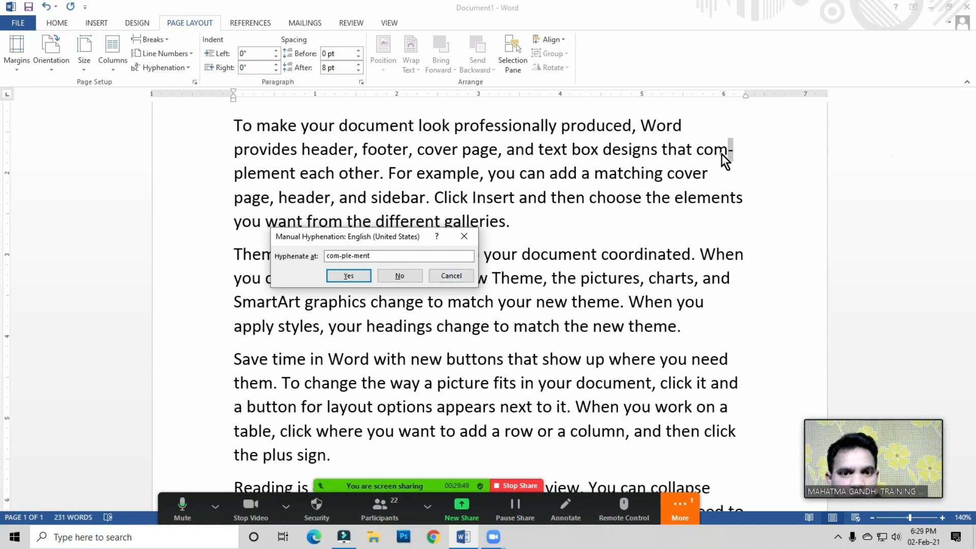
click(348, 276)
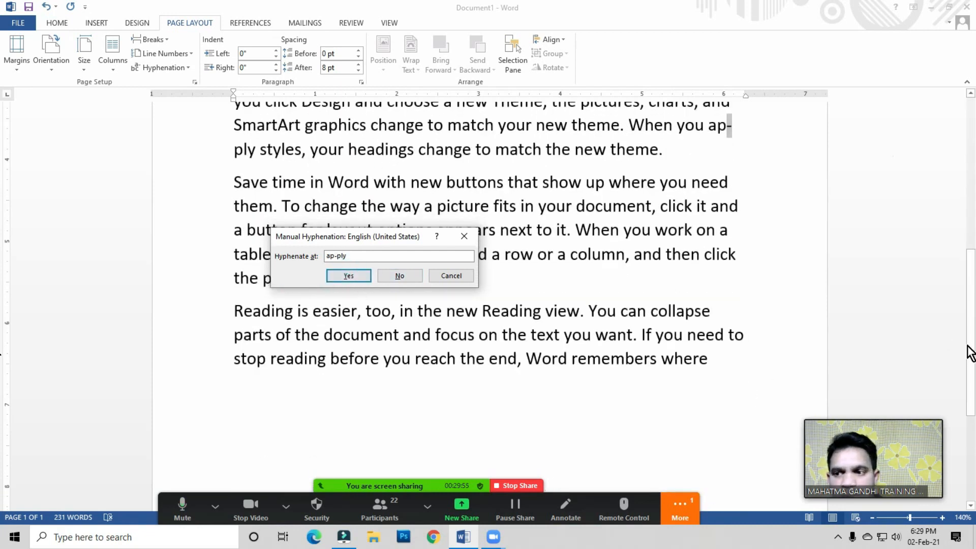
click(444, 275)
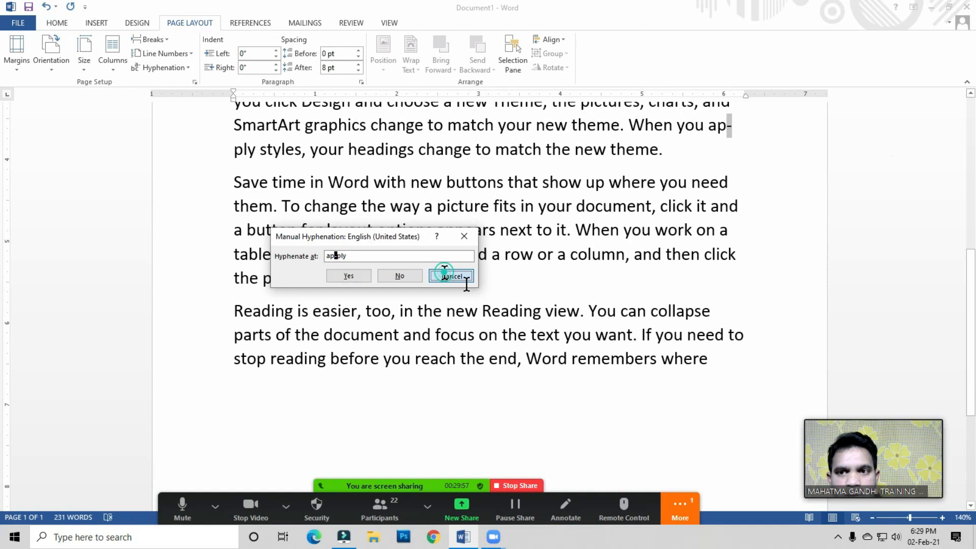
scroll(4, 332, up, 2)
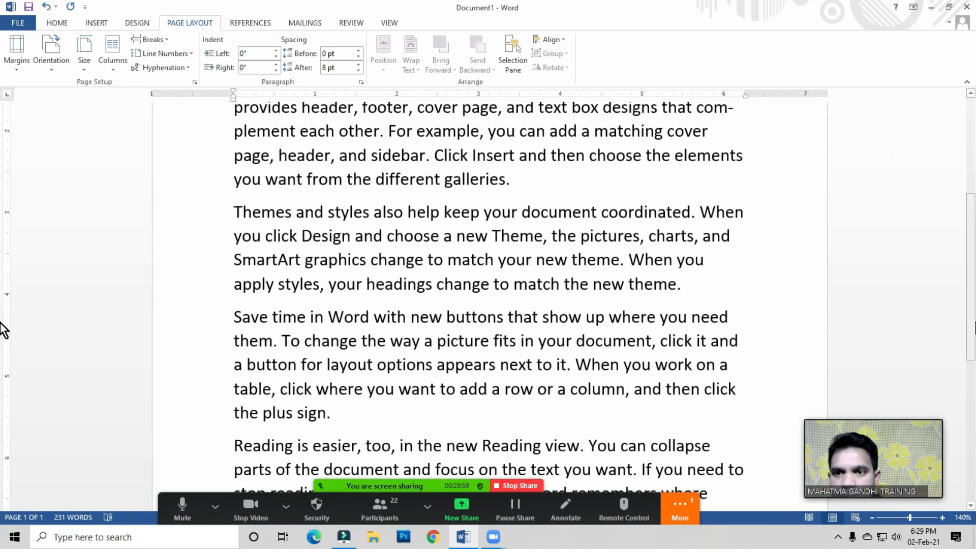
scroll(2, 349, up, 2)
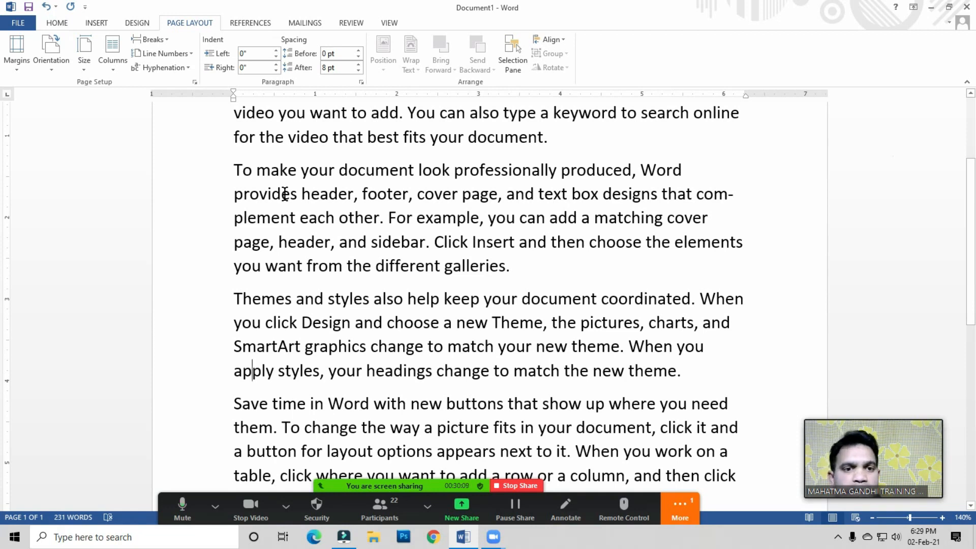
click(493, 244)
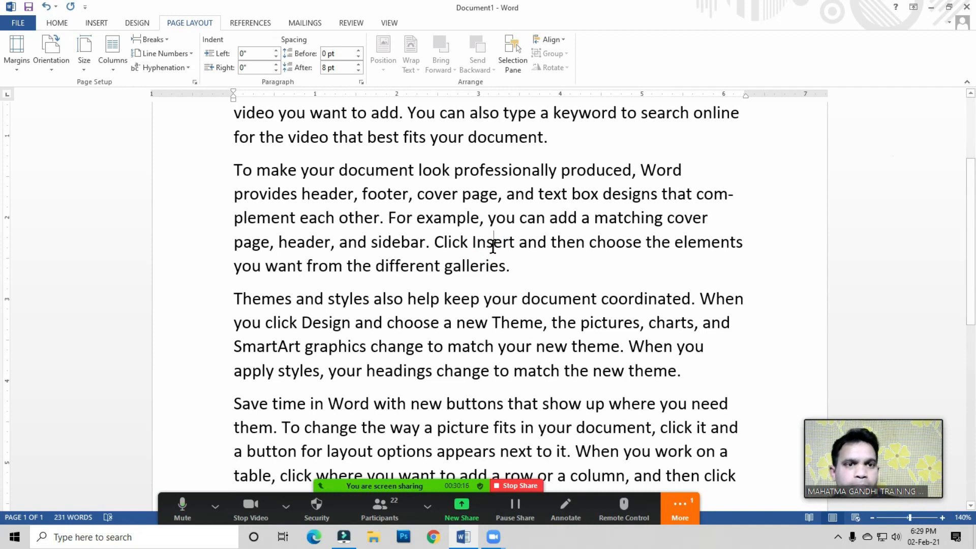
Step: Review the page and section break types offered for the paragraph text
click(358, 194)
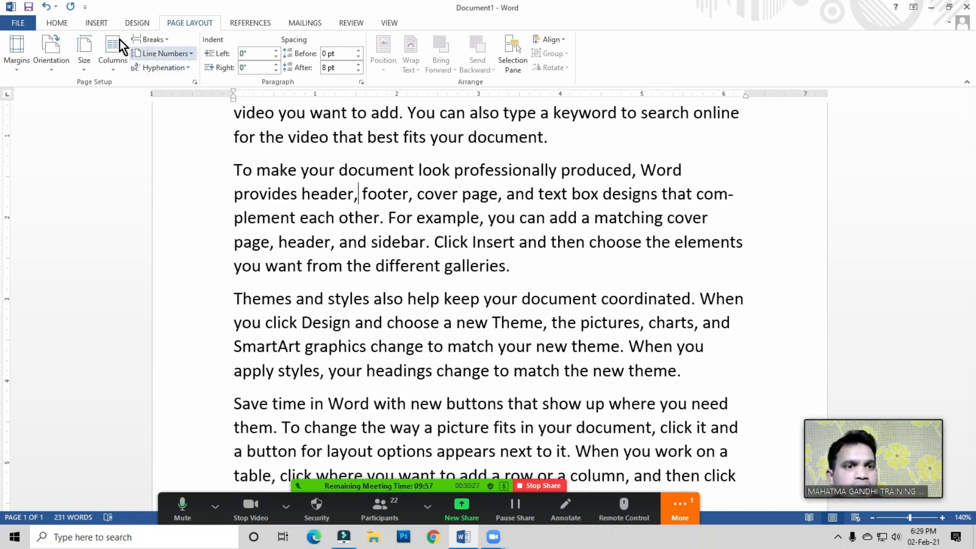
click(150, 39)
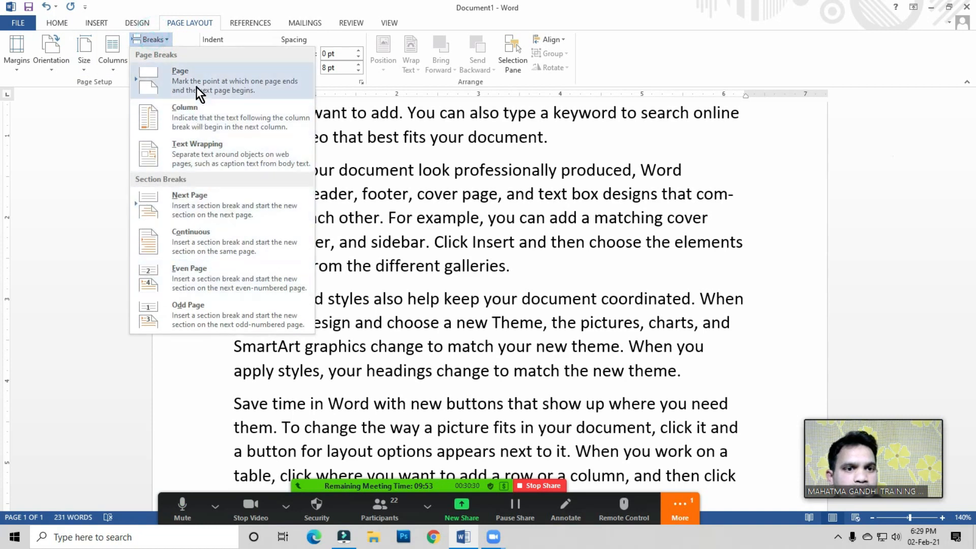
click(437, 197)
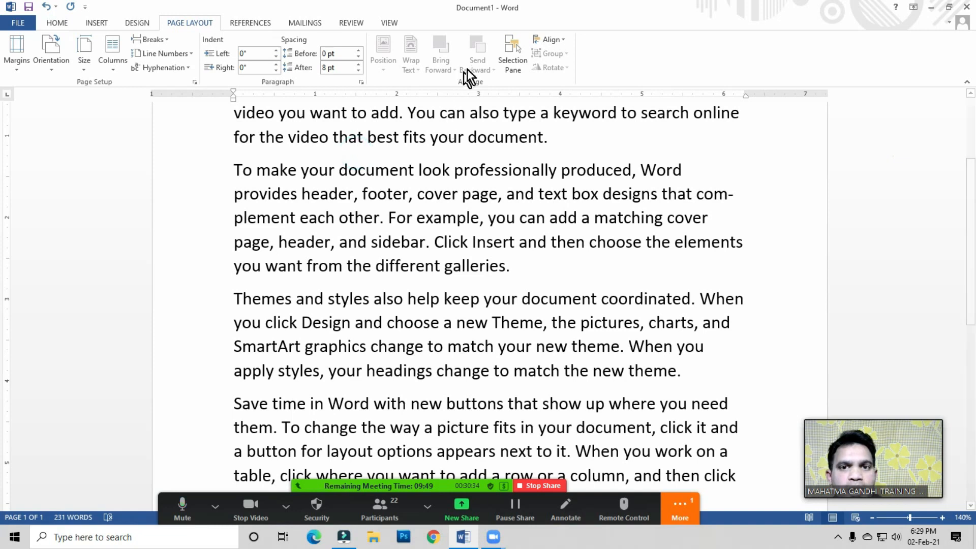
click(150, 39)
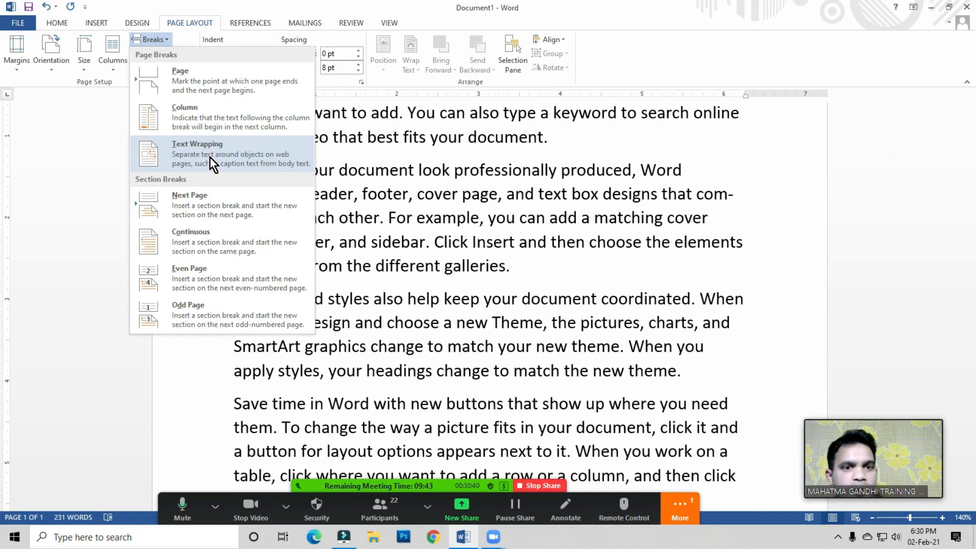
click(450, 117)
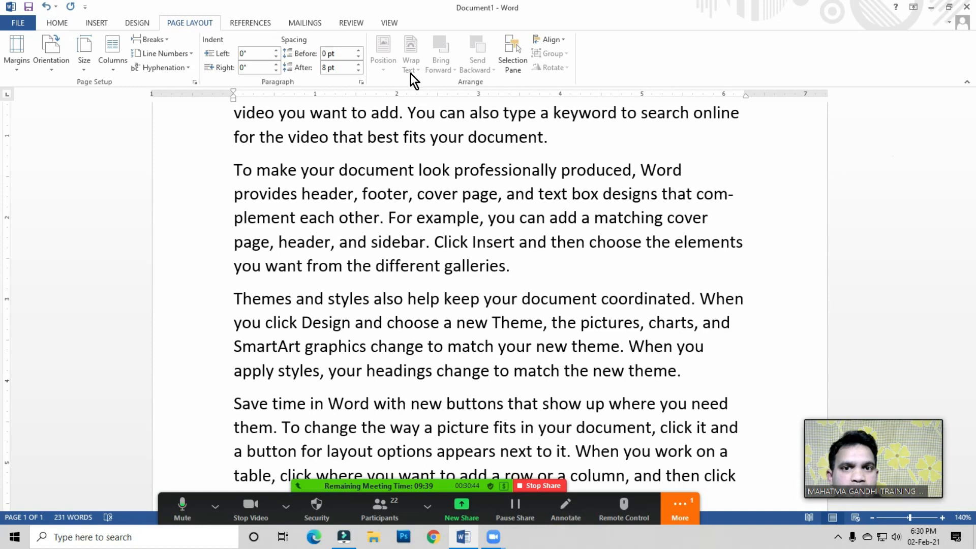
click(393, 132)
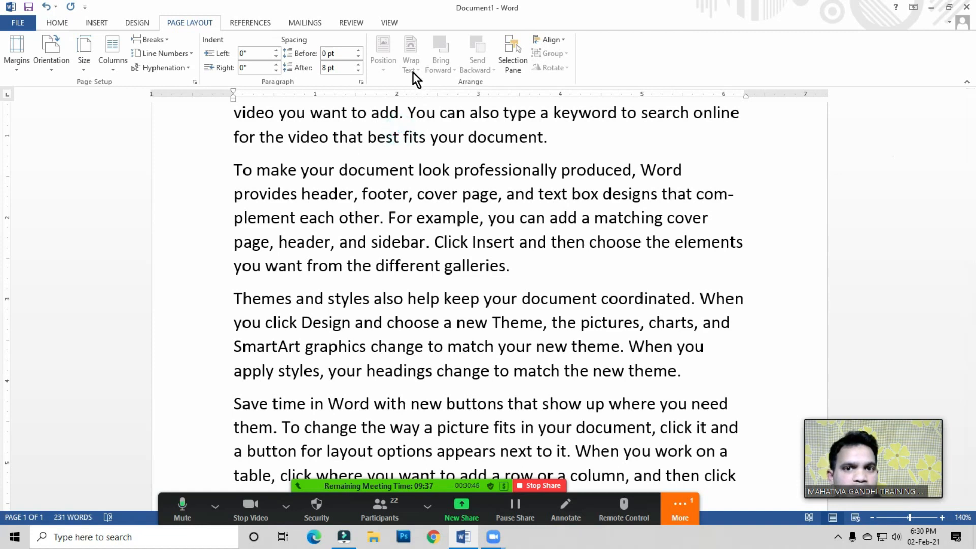
click(154, 41)
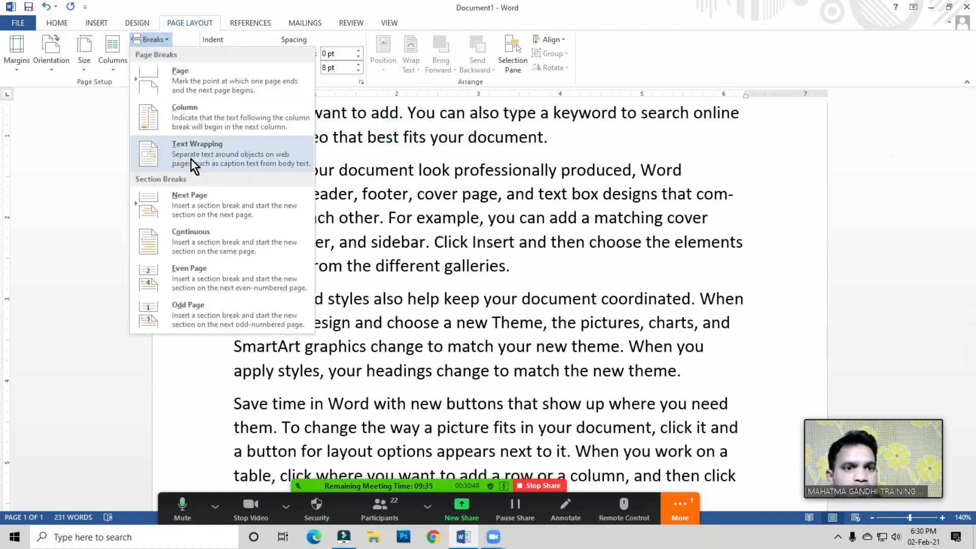
click(407, 194)
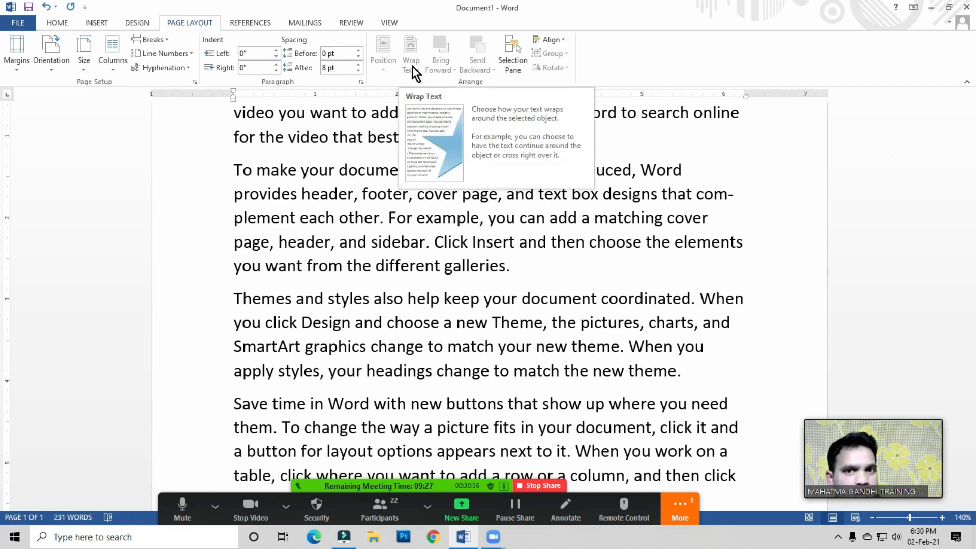
click(394, 225)
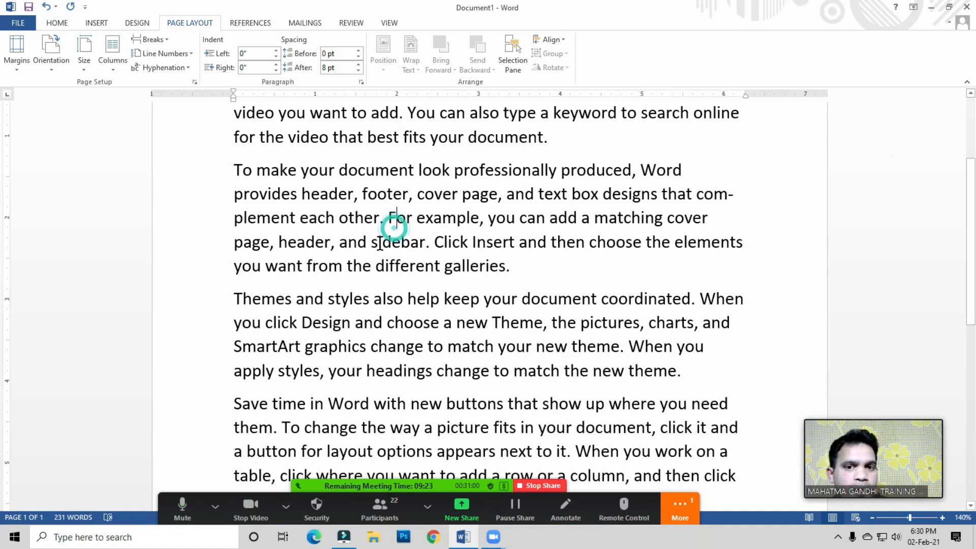
click(377, 190)
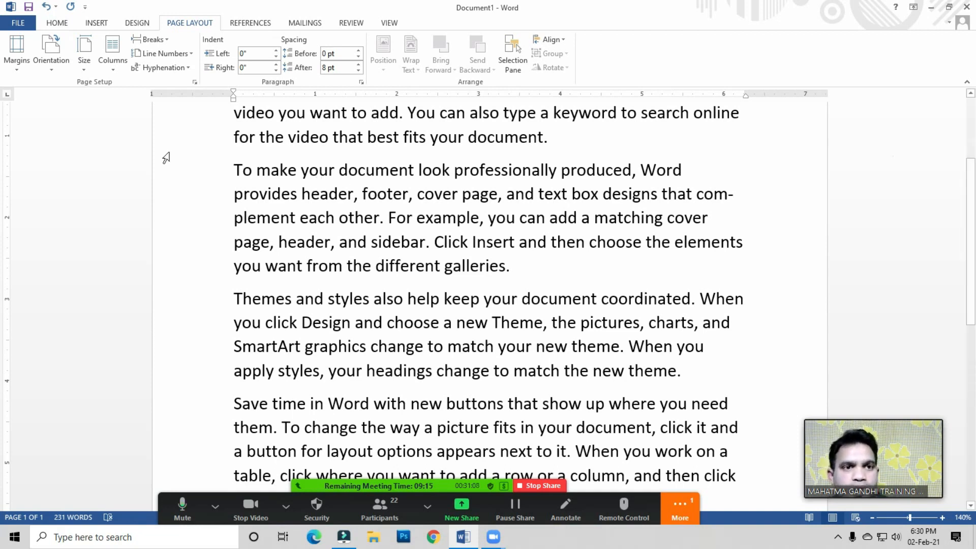
click(152, 40)
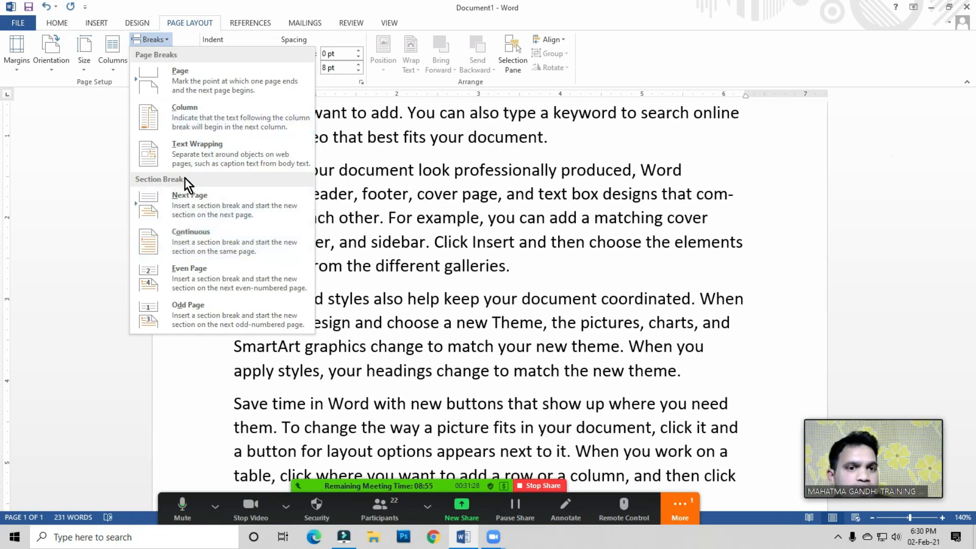
click(444, 249)
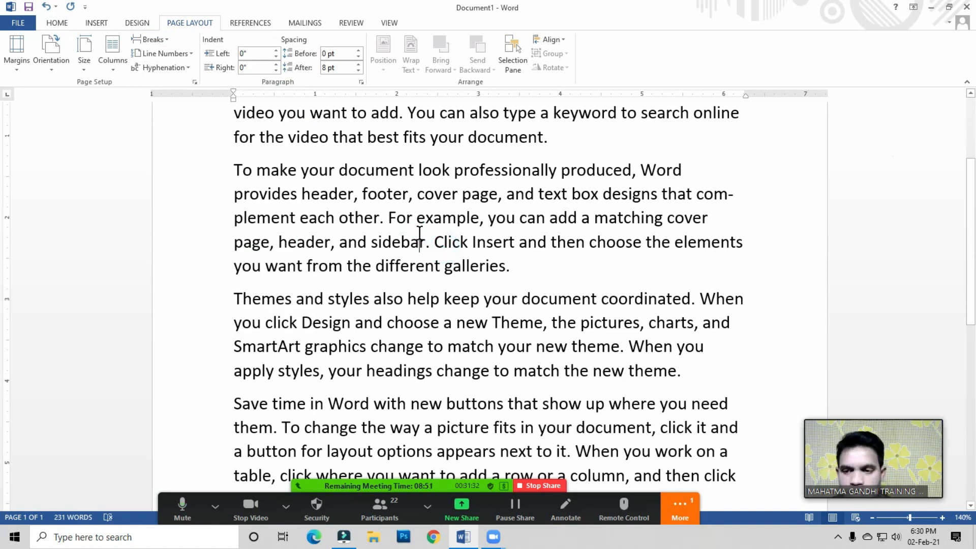
click(391, 511)
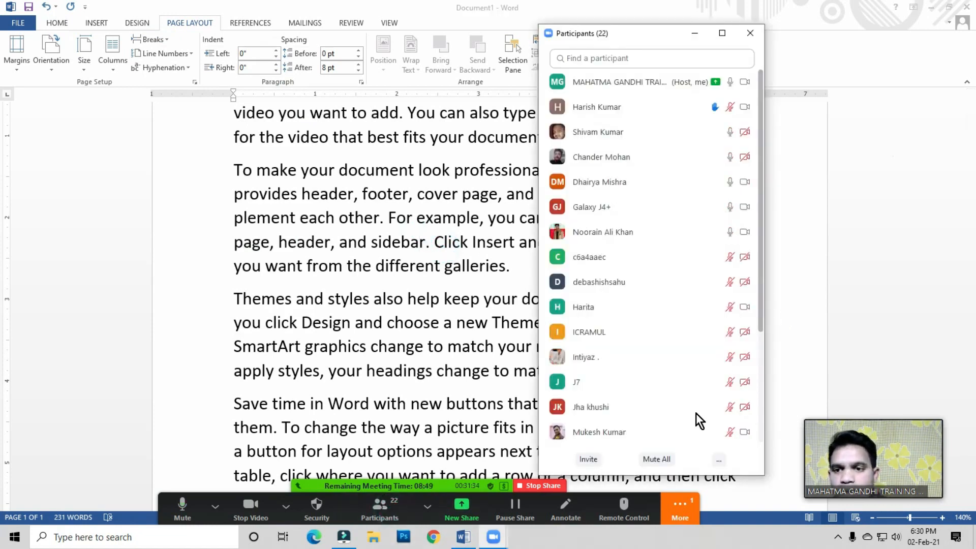
click(660, 460)
click(519, 300)
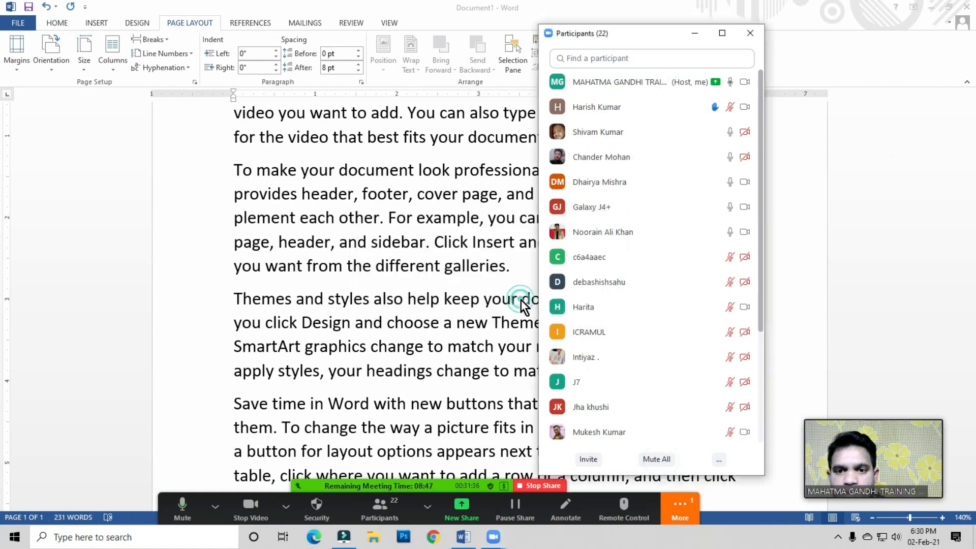
click(747, 34)
Step: Select all the document text and delete it
click(399, 228)
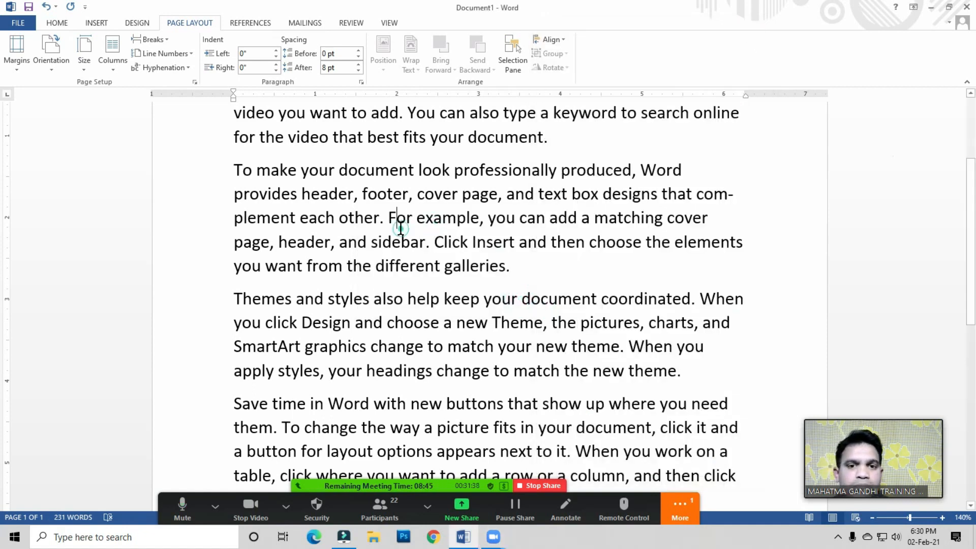
click(401, 228)
scroll(470, 247, up, 1)
click(468, 233)
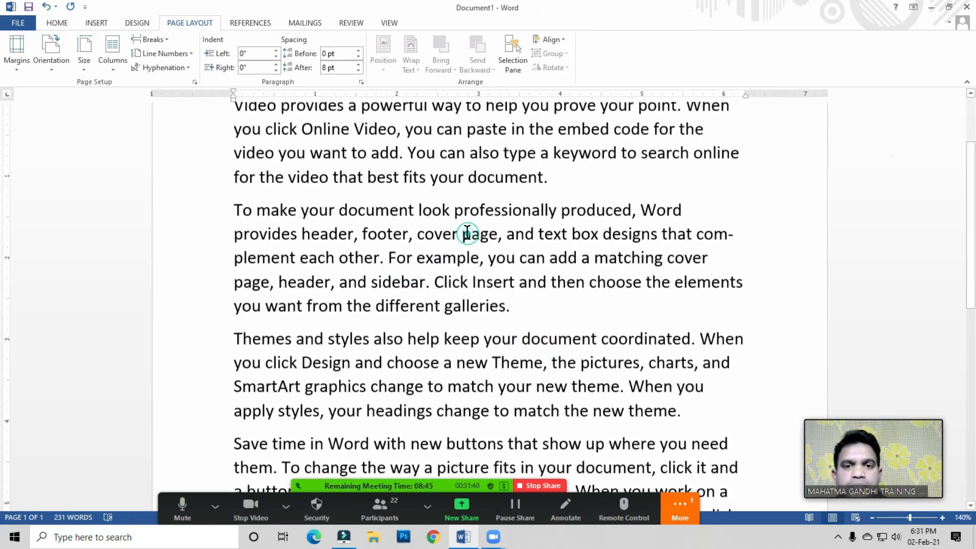
click(470, 187)
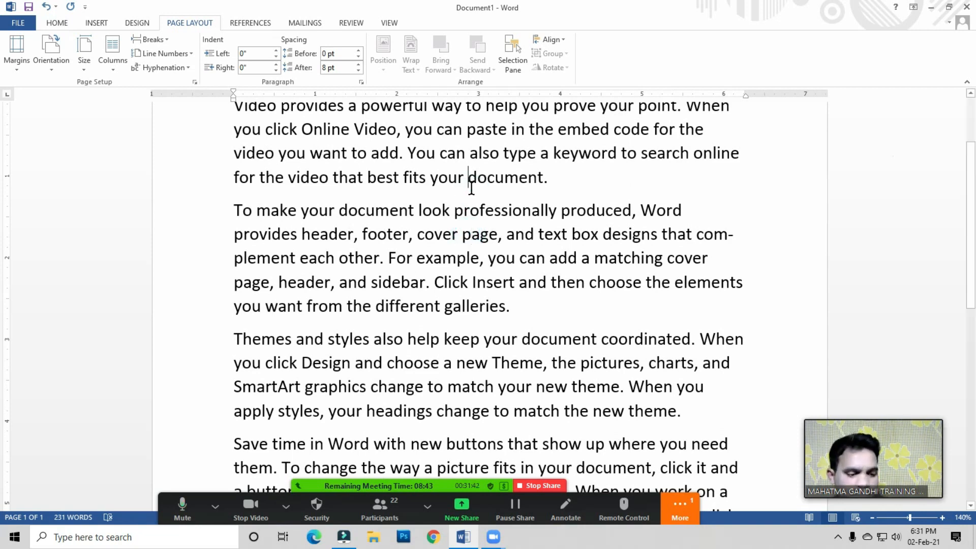
key(ctrl+a)
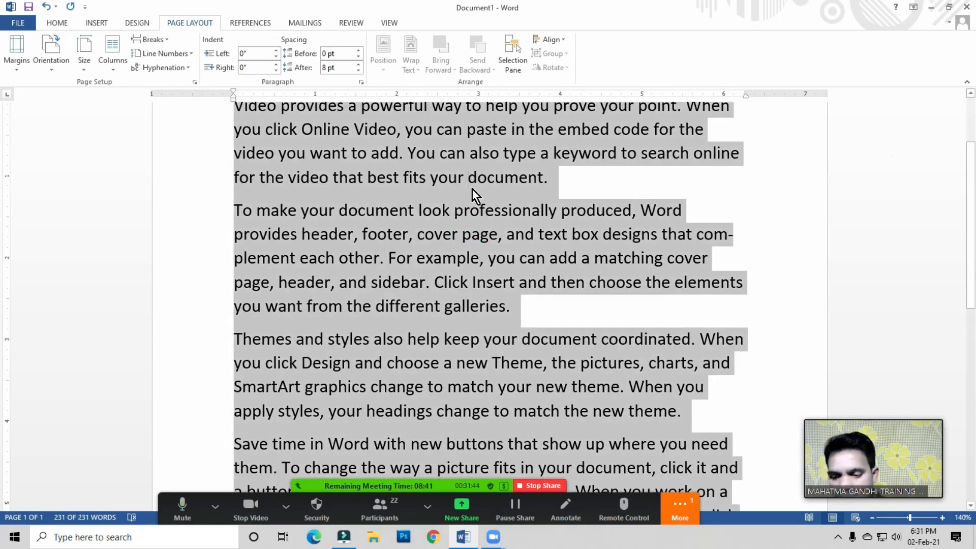
key(Delete)
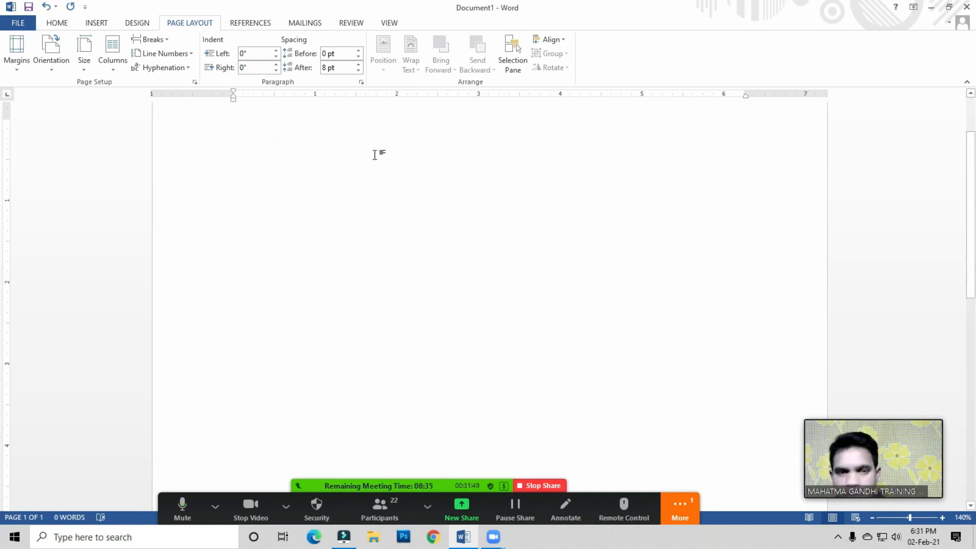
Step: Generate sample text by entering =rand () on the empty page
click(264, 144)
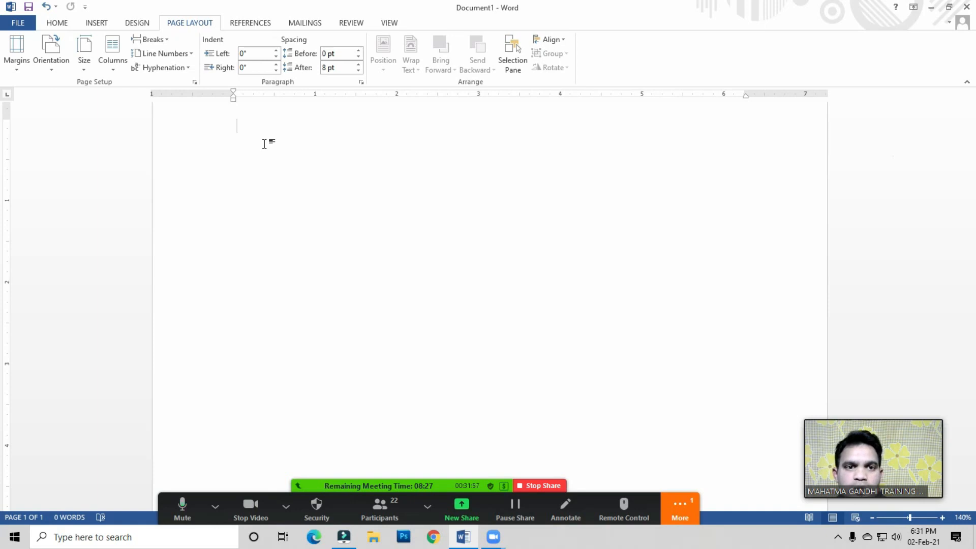
drag(233, 104, 252, 144)
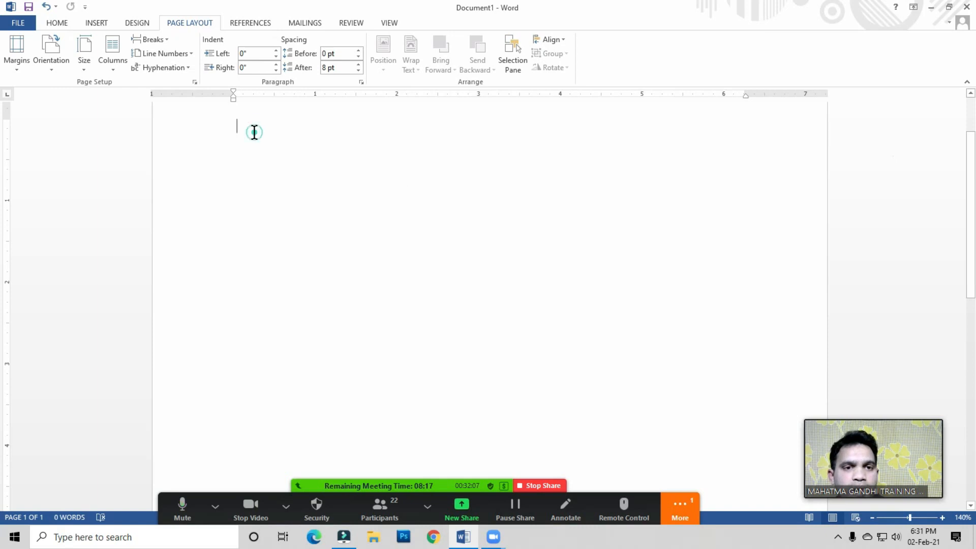
text(=ran)
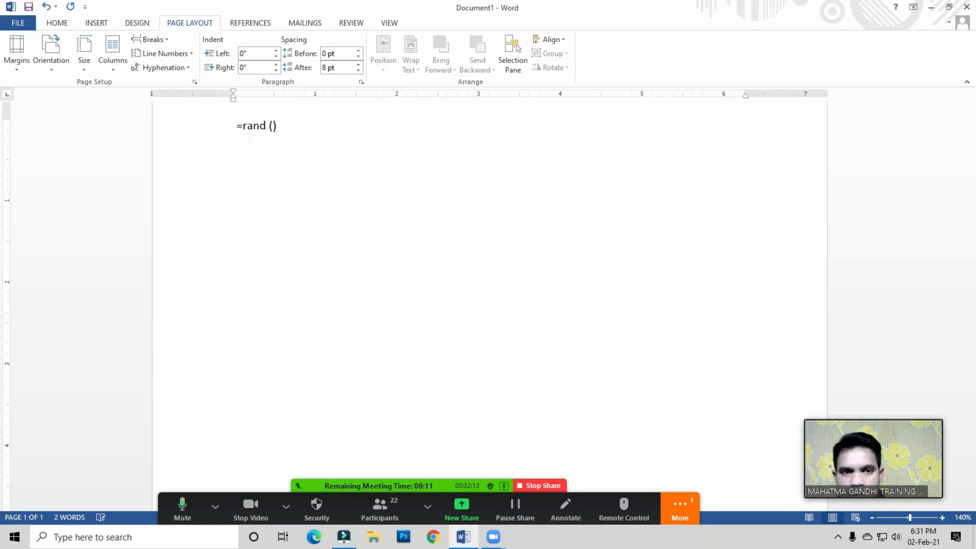
text(d ())
key(Return)
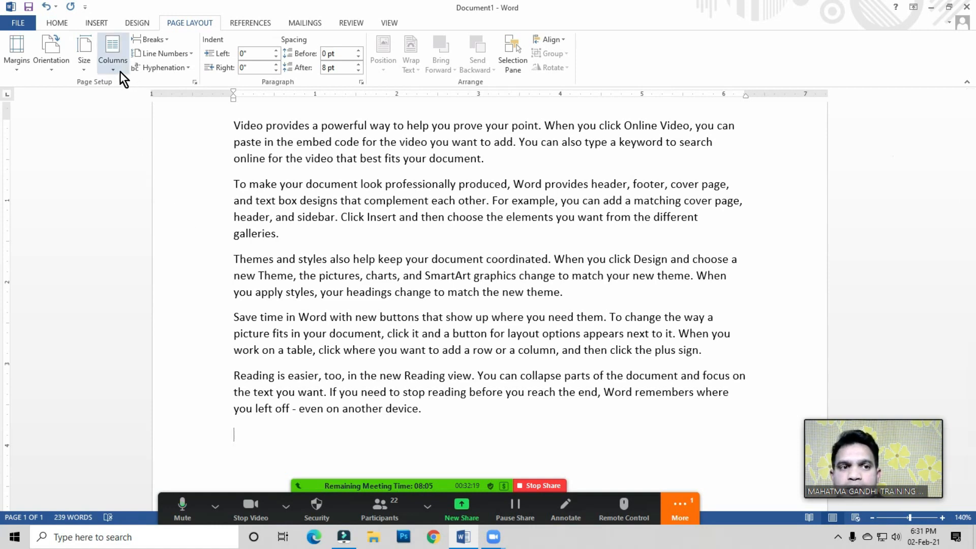
Step: Select all the generated text and delete it
click(367, 213)
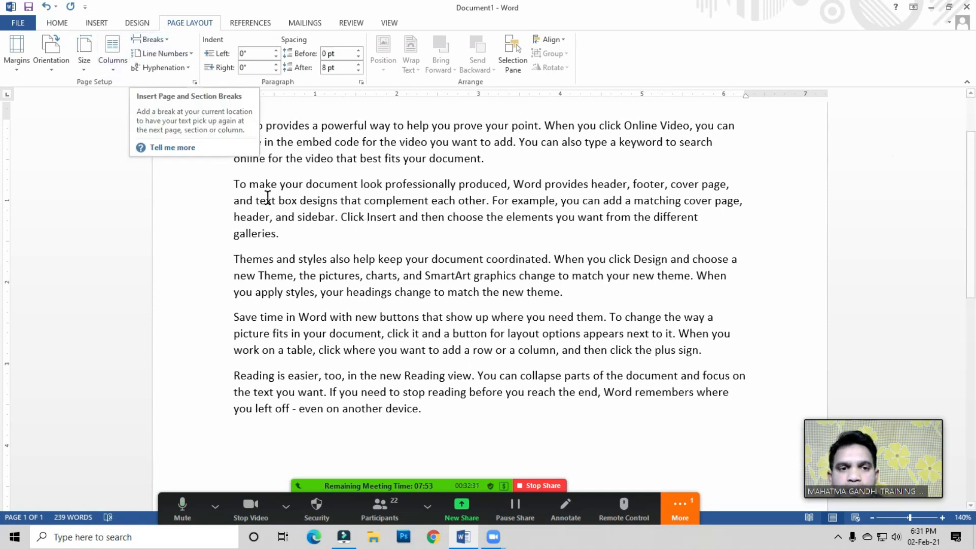
key(ctrl+a)
key(Delete)
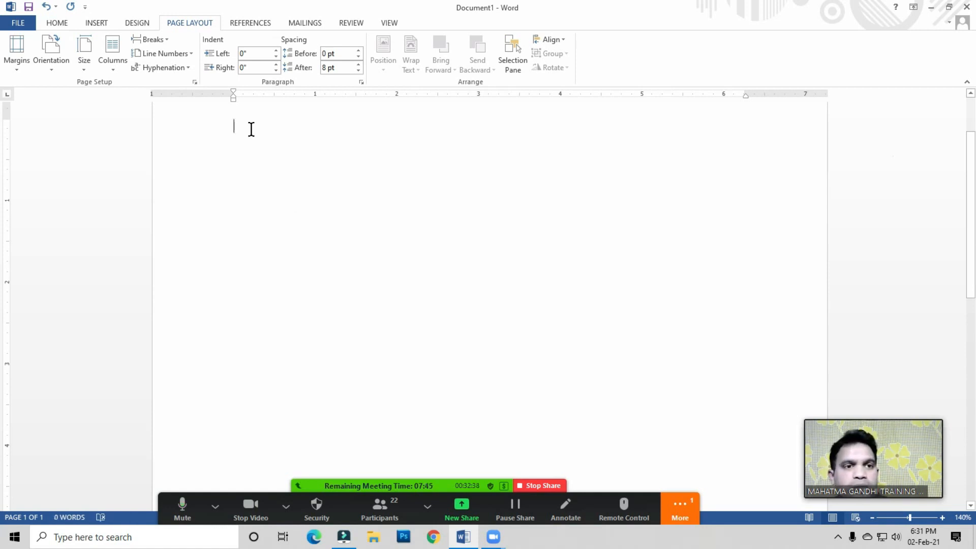
Step: Switch the page to three columns and generate two one-sentence paragraphs with =rand (2,1)
click(118, 63)
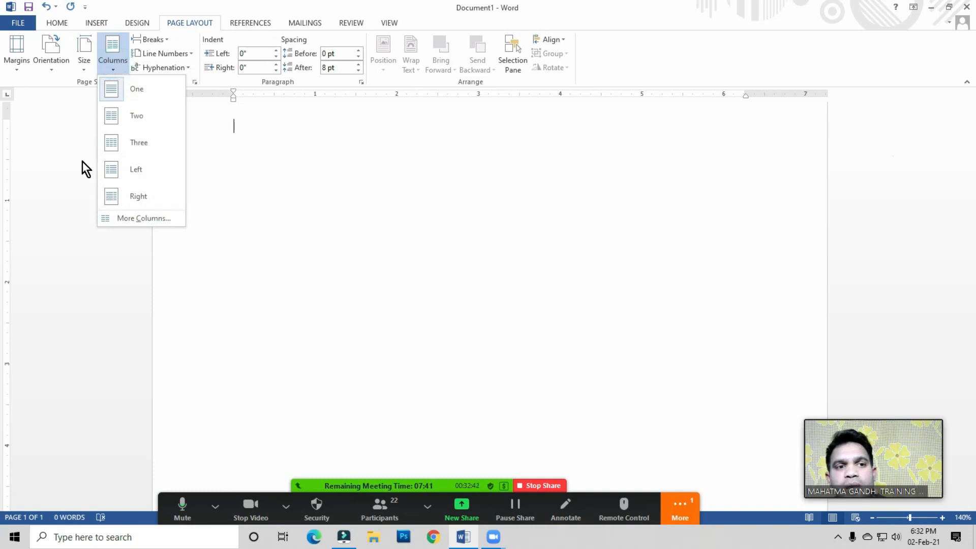
click(135, 142)
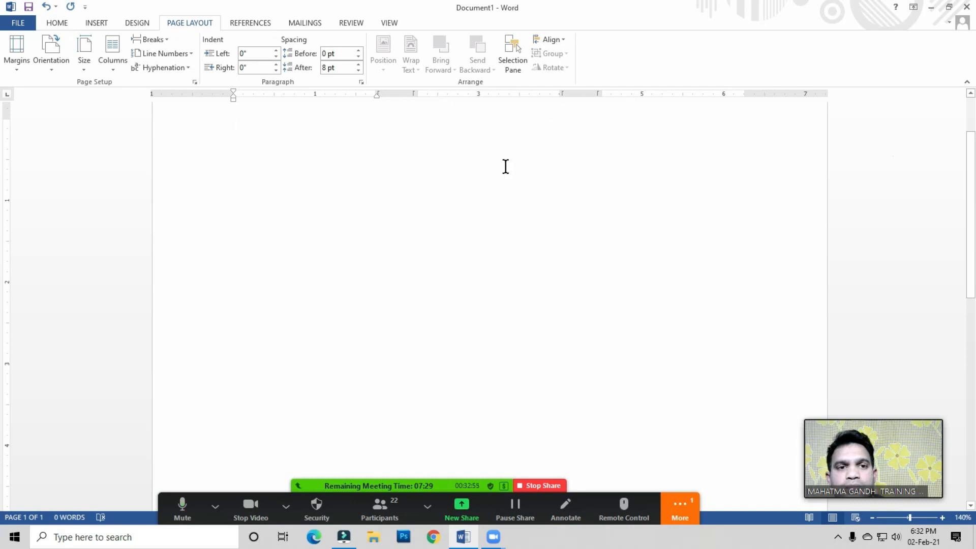
click(251, 130)
text(=rand (2,1)
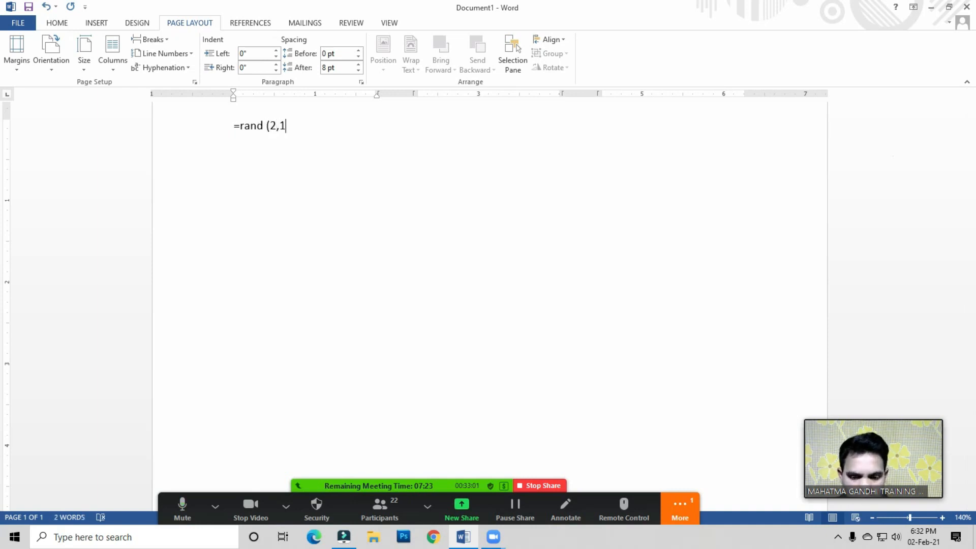
text())
key(Return)
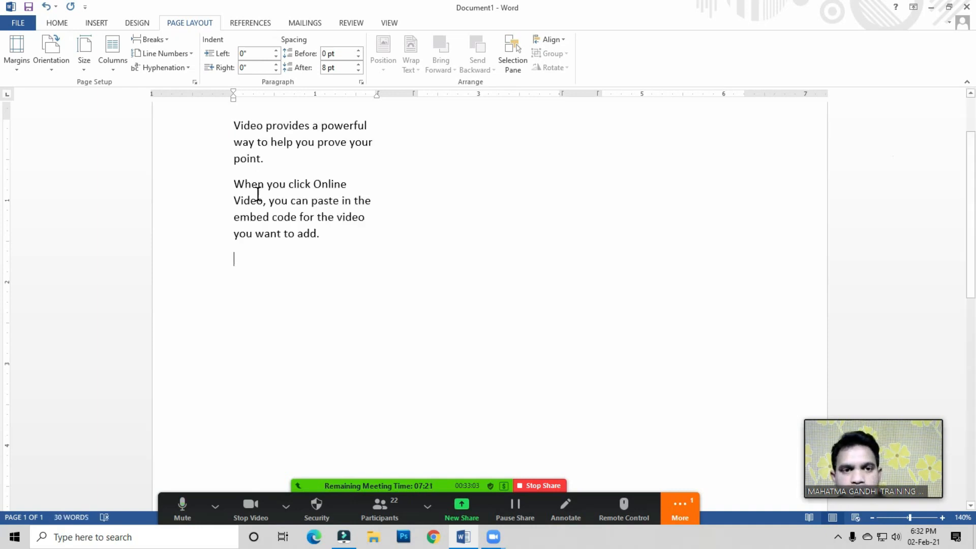
Step: Review the column layout options with the cursor placed after the last sentence
click(329, 238)
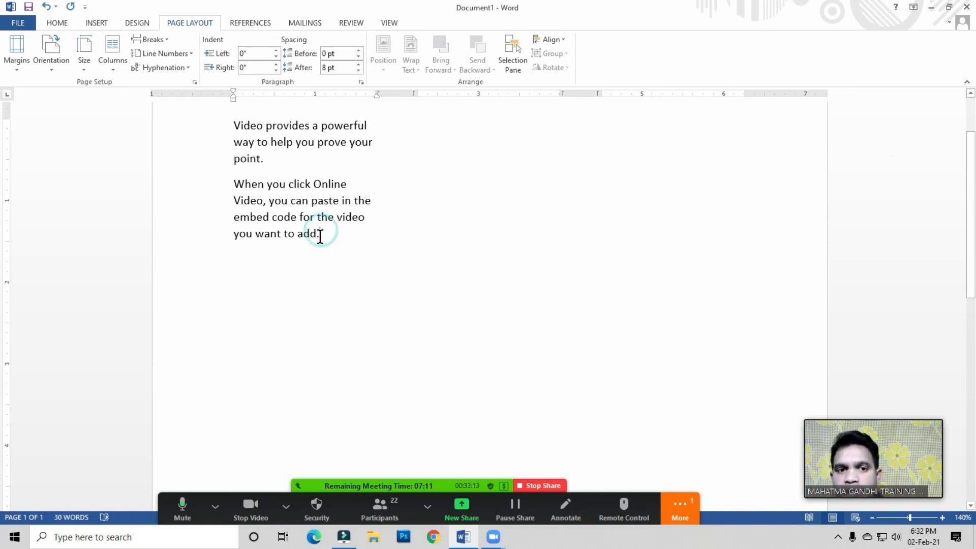
click(120, 74)
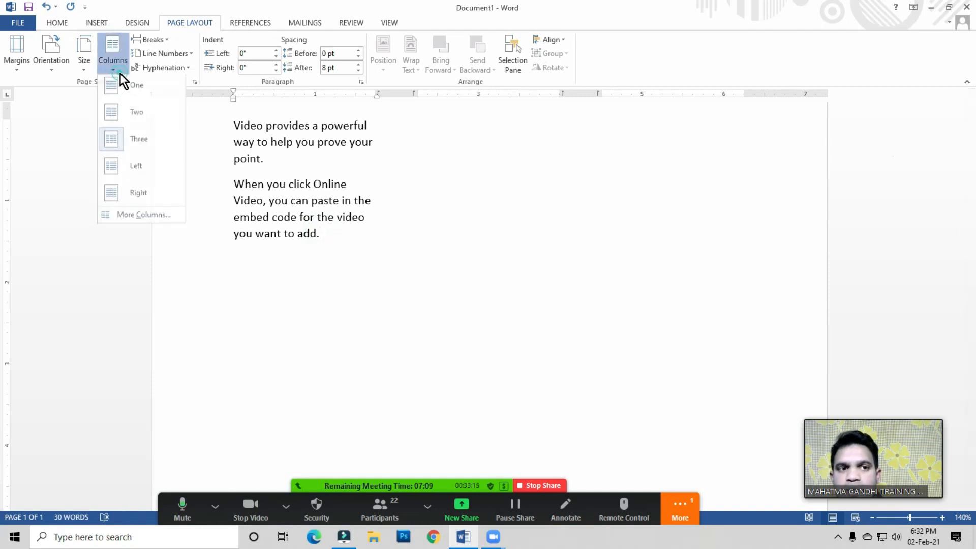
click(322, 237)
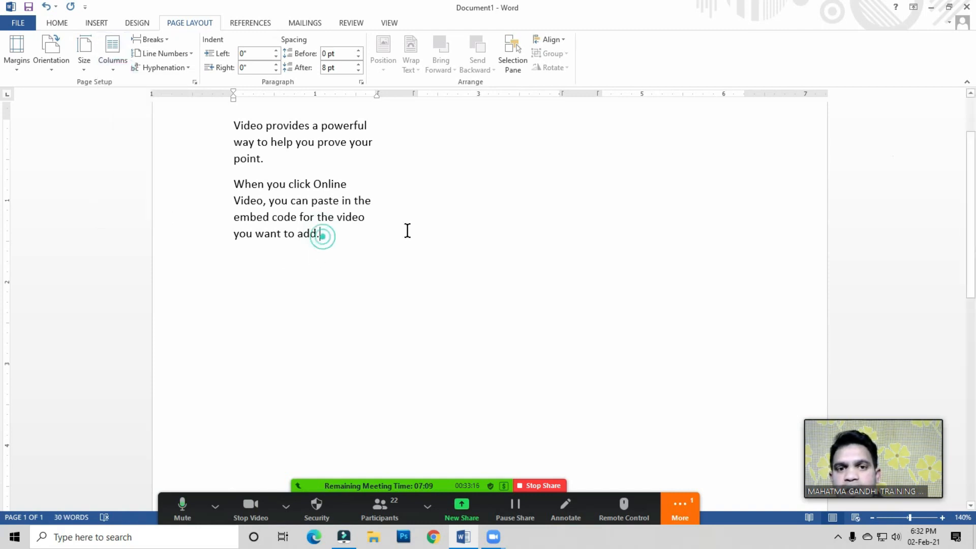
click(440, 125)
click(452, 142)
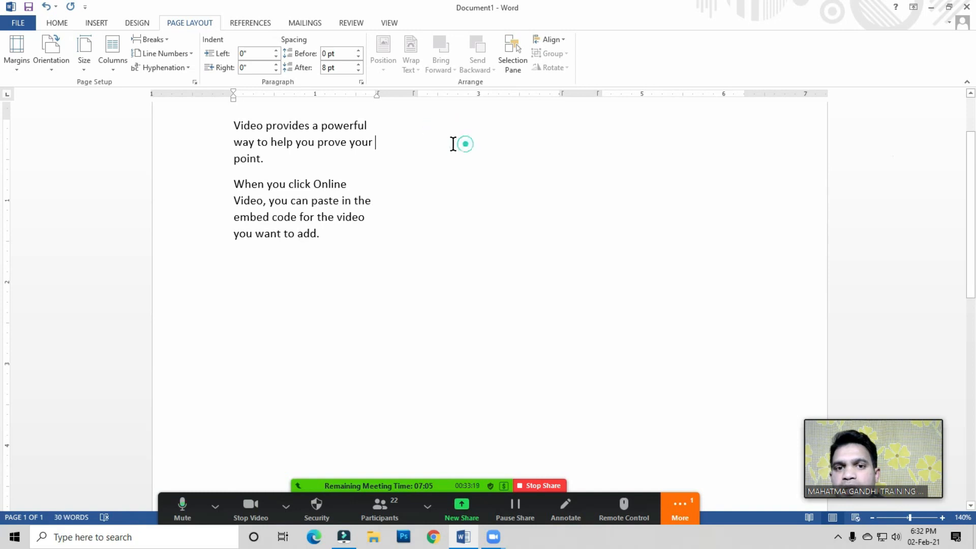
click(331, 242)
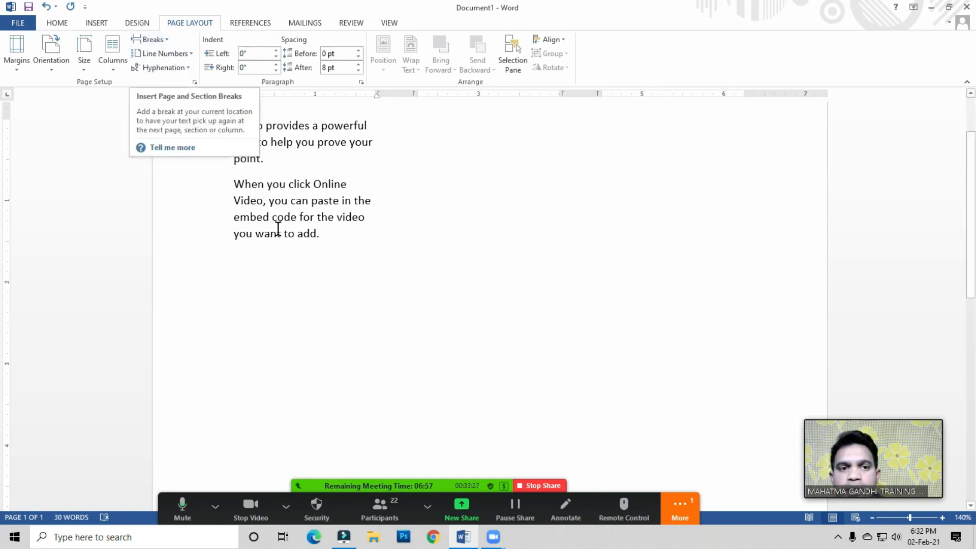
click(335, 235)
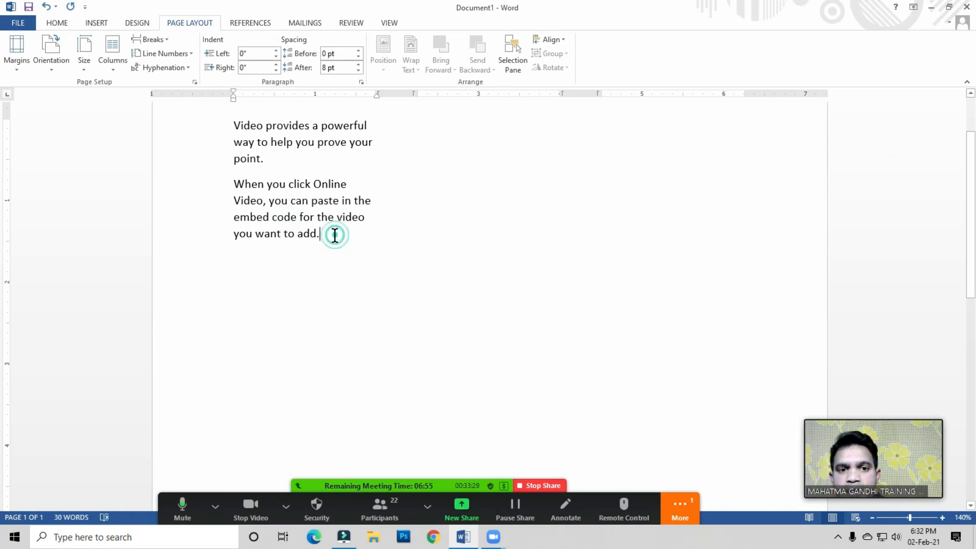
Step: Place the cursor after the last sentence and insert a column break to start the second column
click(235, 144)
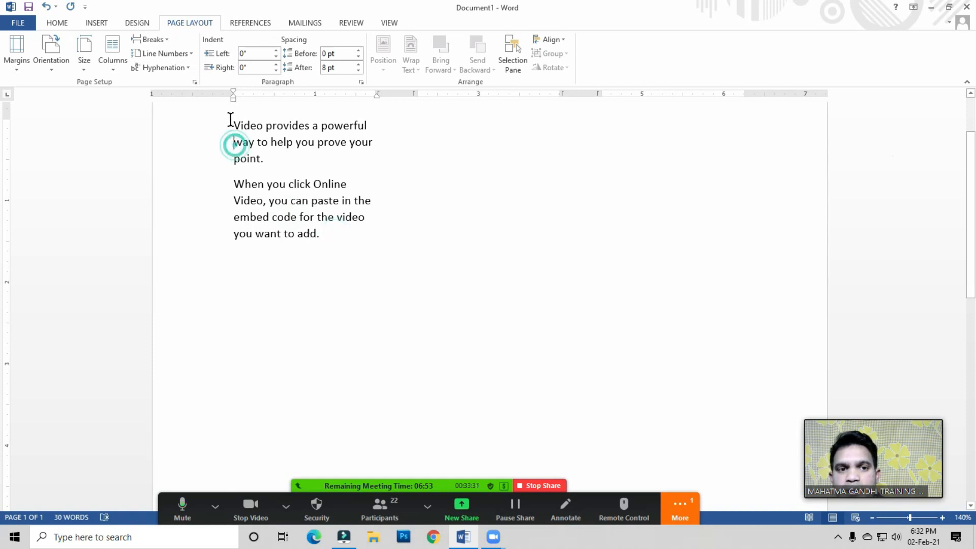
click(267, 163)
click(246, 128)
click(260, 165)
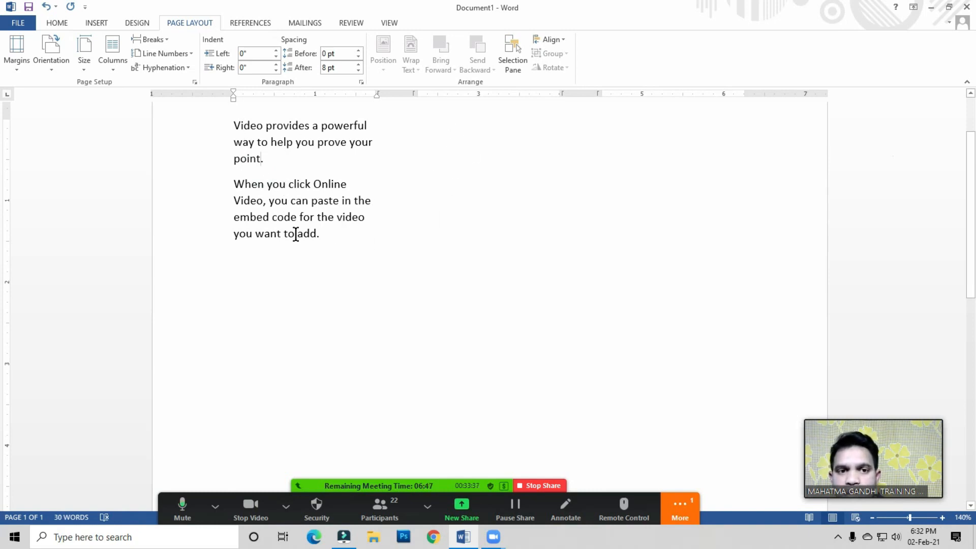
click(344, 231)
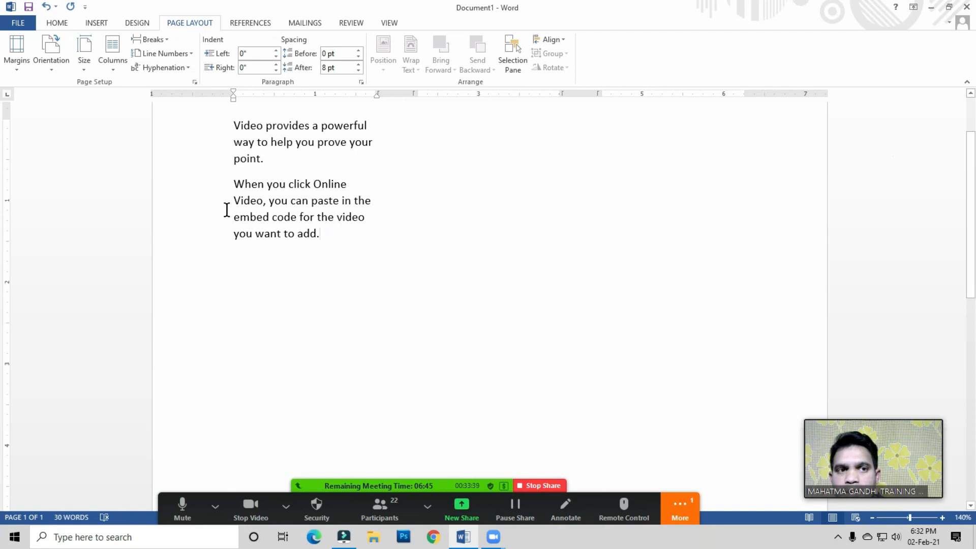
click(155, 41)
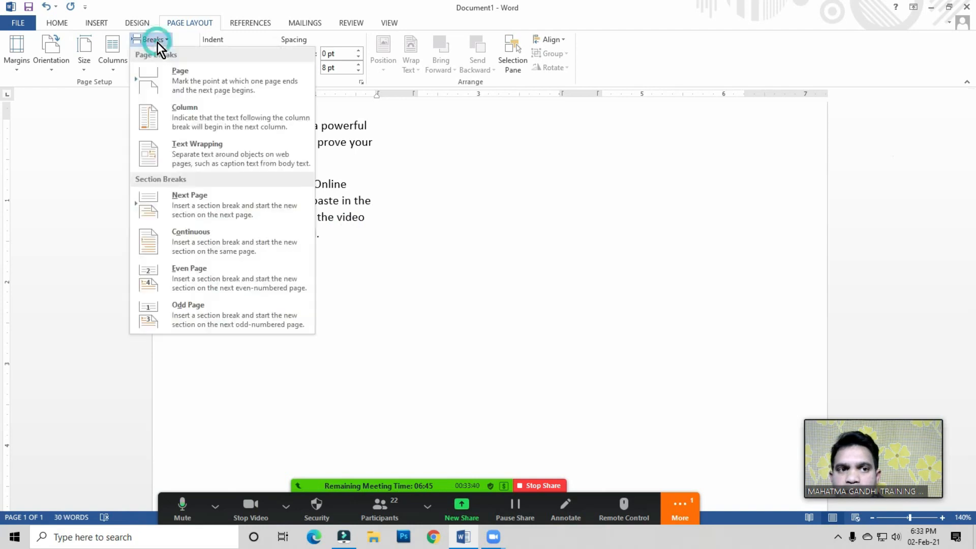
click(203, 121)
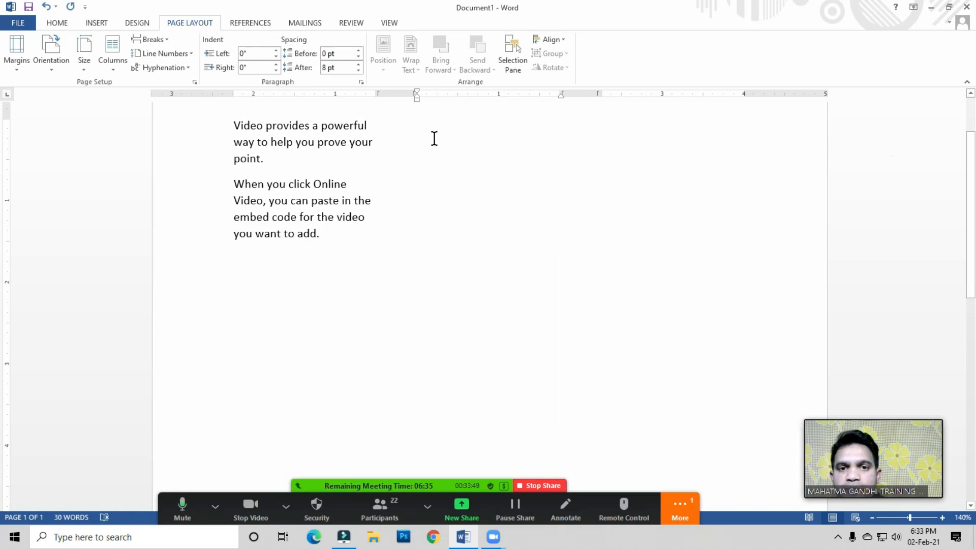
Step: Insert the Microsoft Excel 2013 logo picture from the Photos folder on the Desktop
click(99, 23)
click(135, 57)
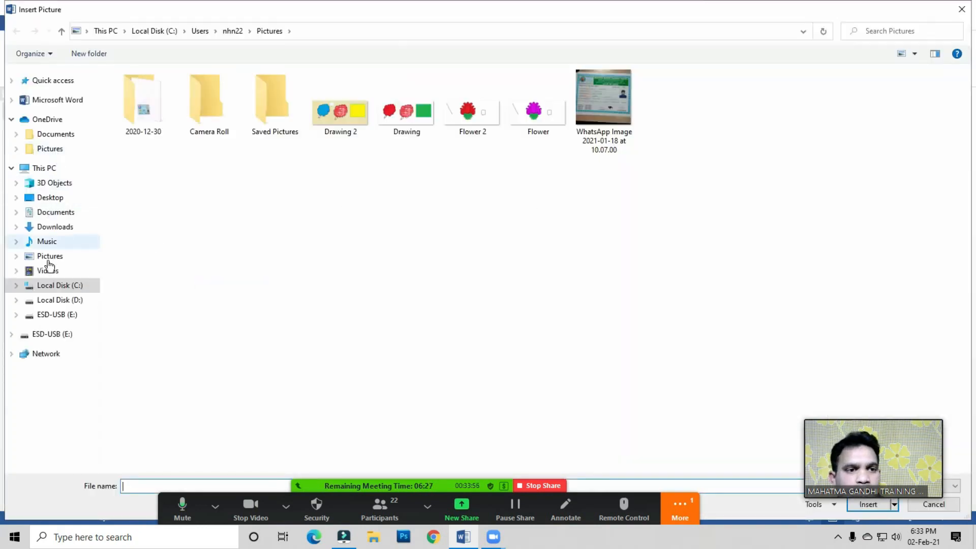
click(53, 198)
click(483, 279)
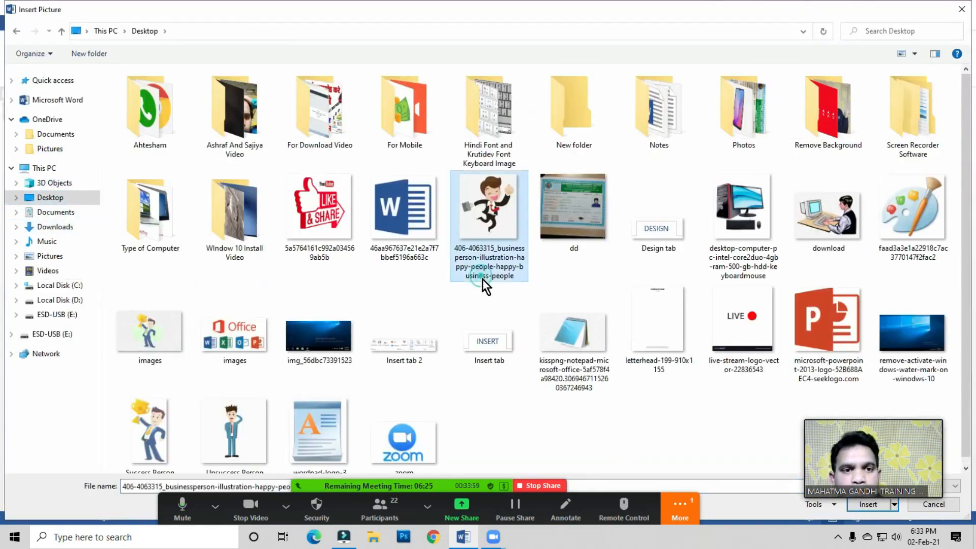
click(751, 117)
double_click(751, 118)
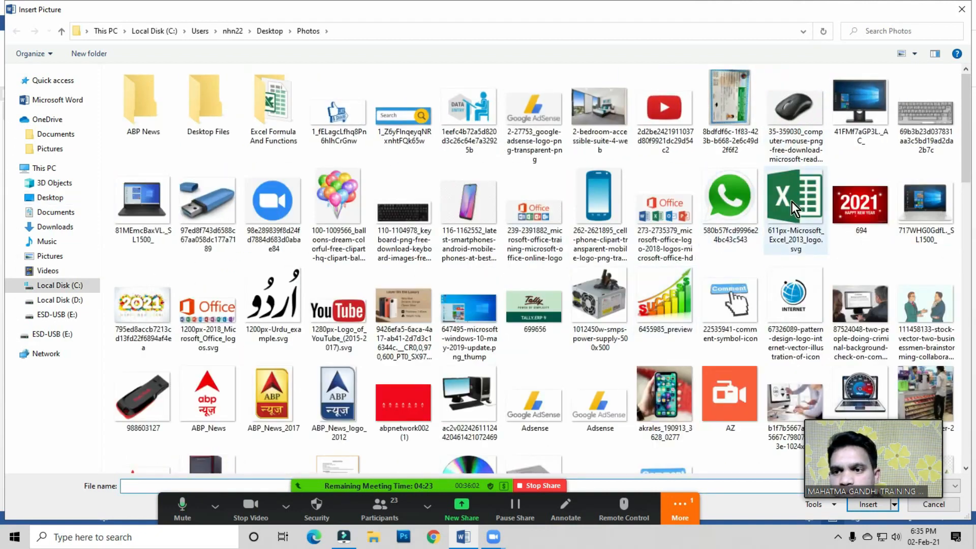
double_click(791, 201)
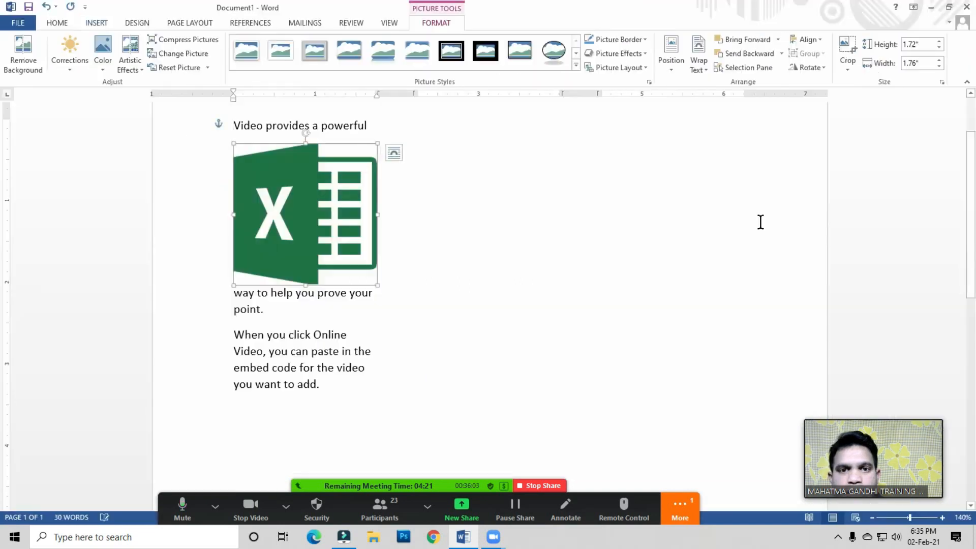
Step: Move the Excel logo into the second column and shrink it slightly
drag(319, 218, 508, 200)
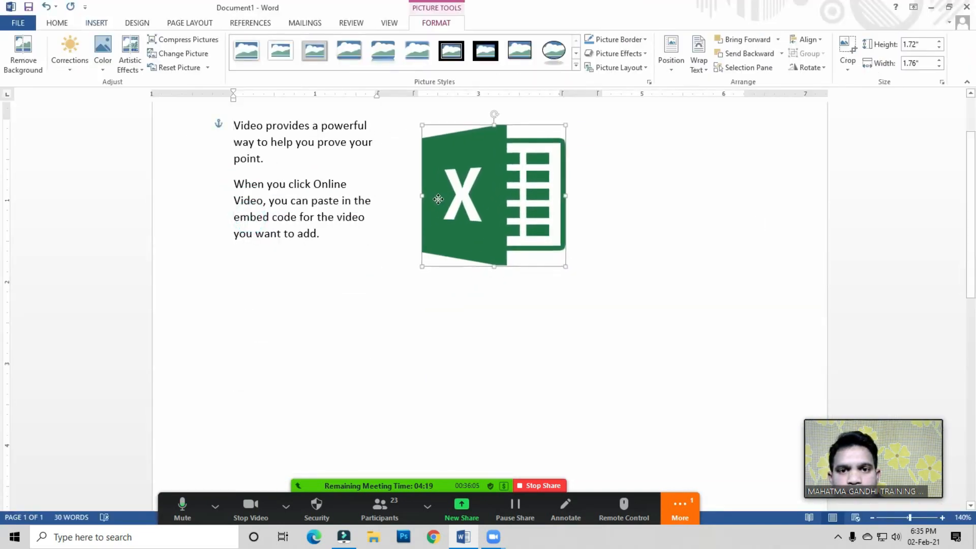
drag(565, 270, 551, 248)
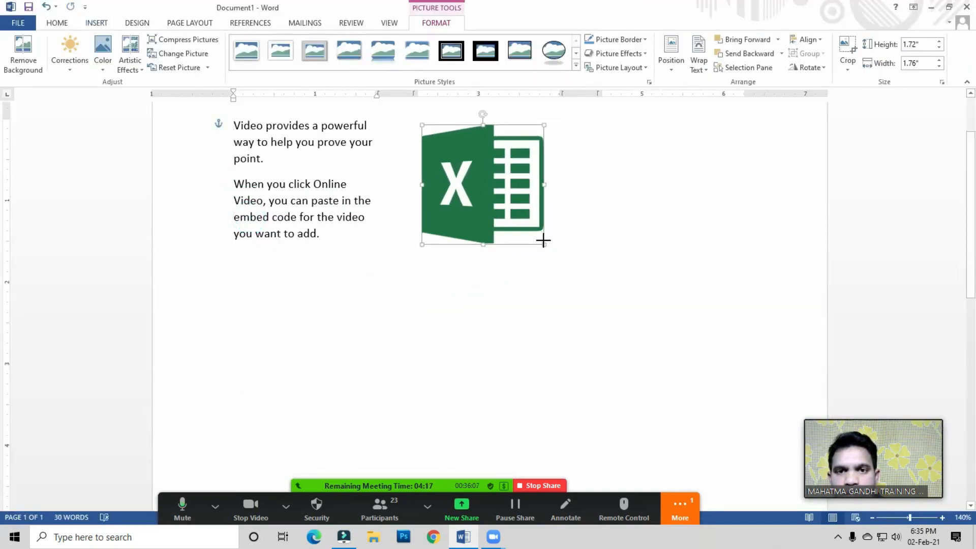
click(339, 238)
drag(508, 217, 503, 214)
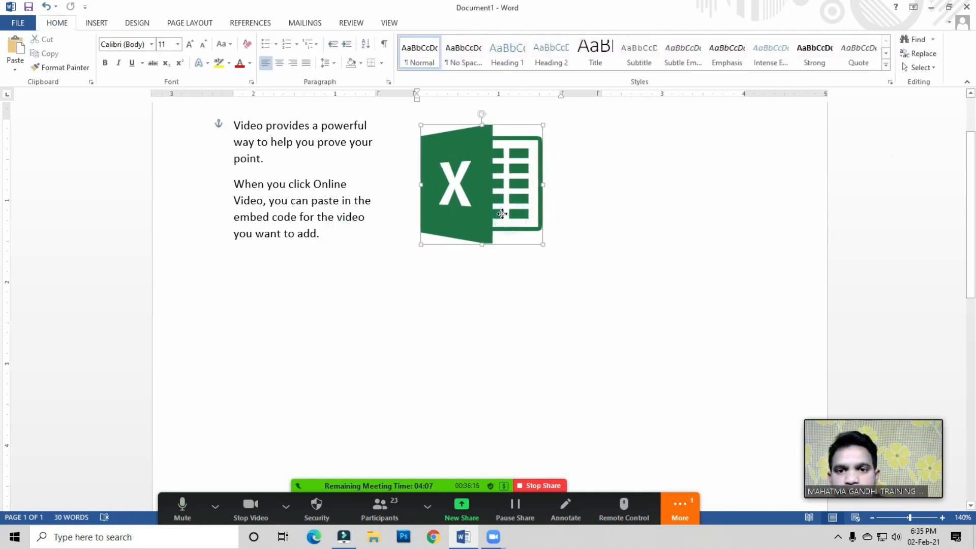
Step: Place the cursor below the picture and insert a column break to start the third column
click(549, 223)
right_click(552, 231)
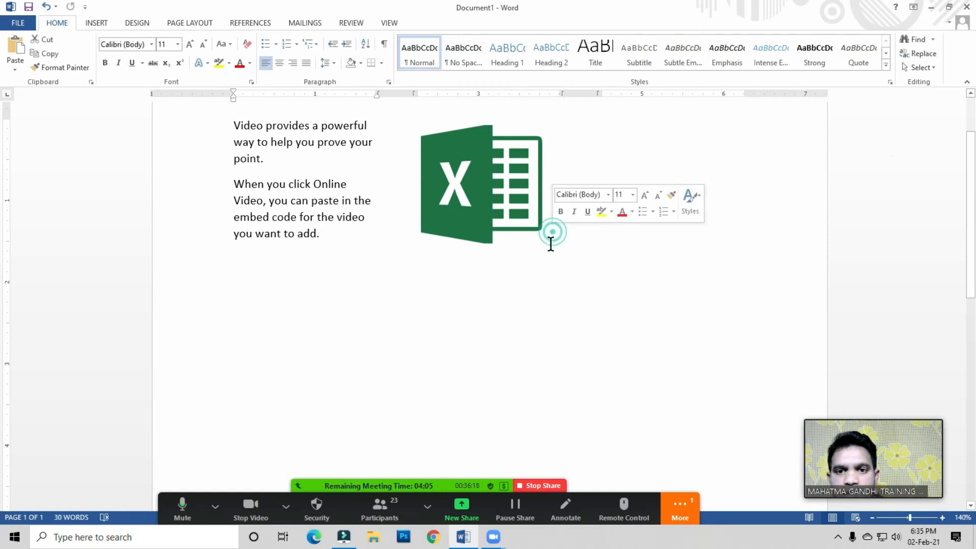
click(477, 216)
click(427, 263)
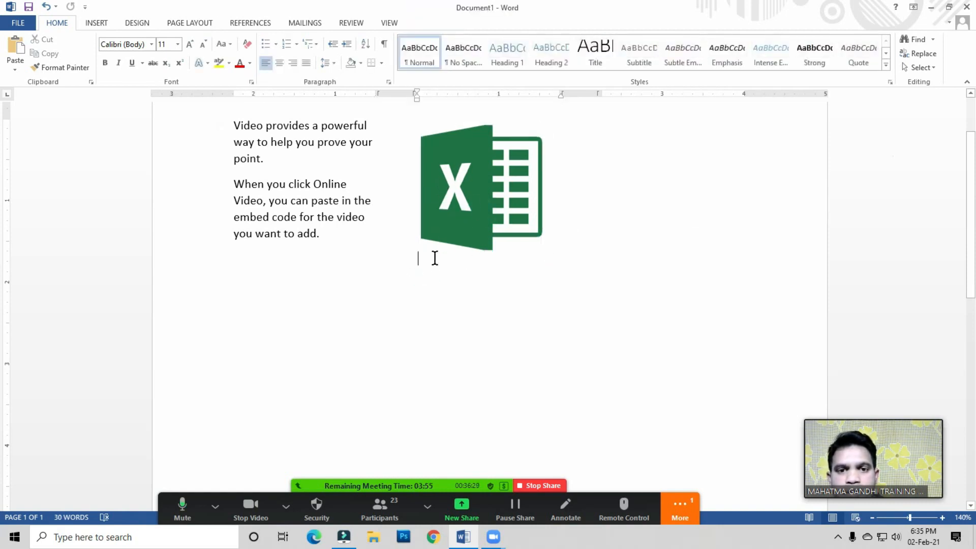
click(476, 206)
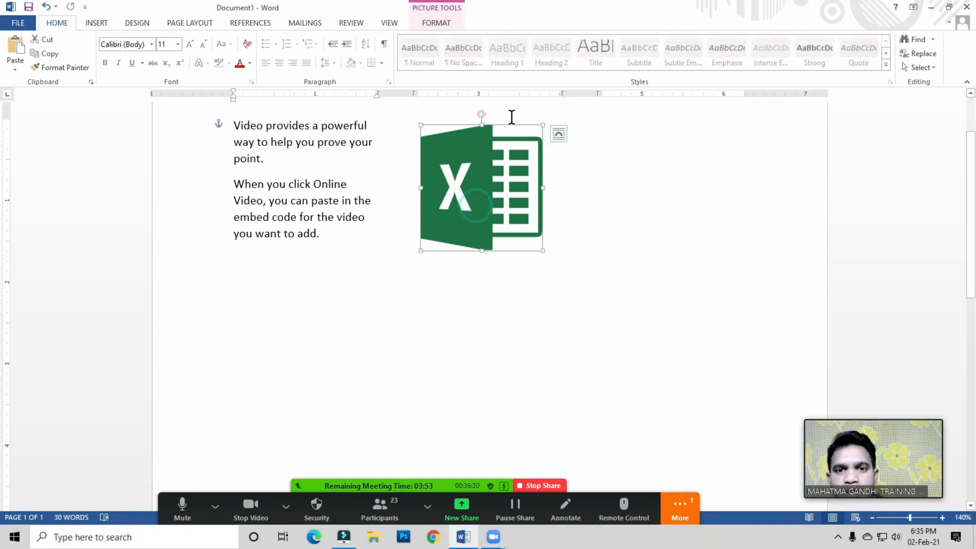
click(422, 268)
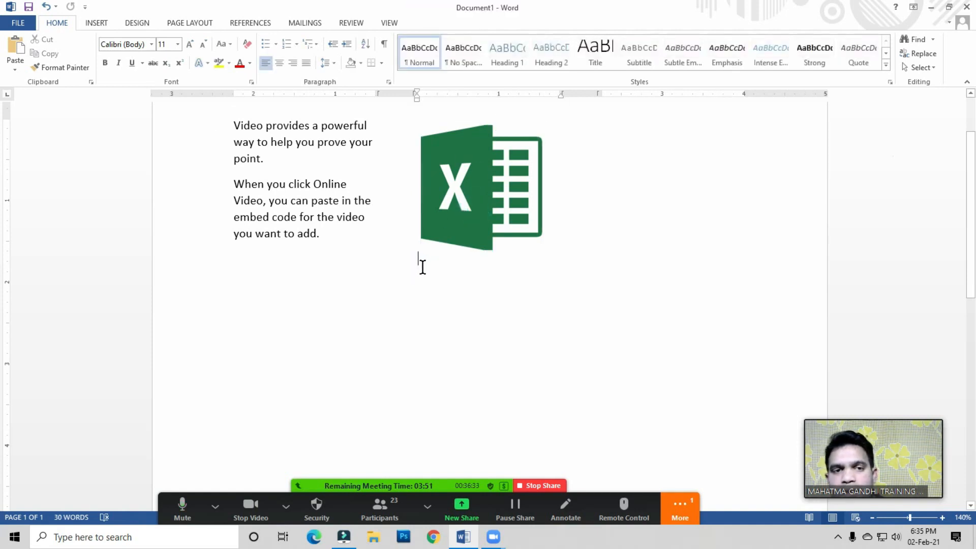
click(198, 24)
click(161, 41)
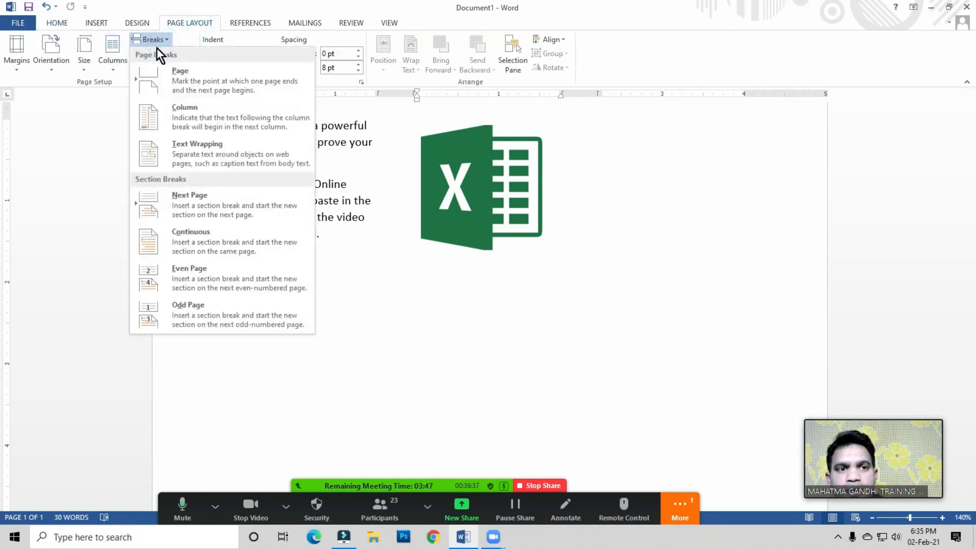
click(190, 120)
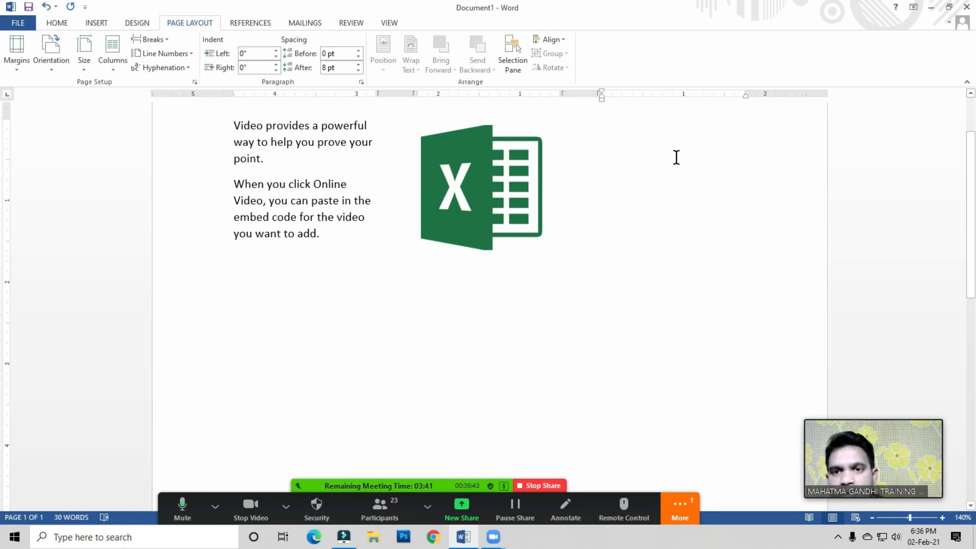
Step: Copy the two paragraphs from the first column and paste them into the third column
drag(234, 124, 325, 234)
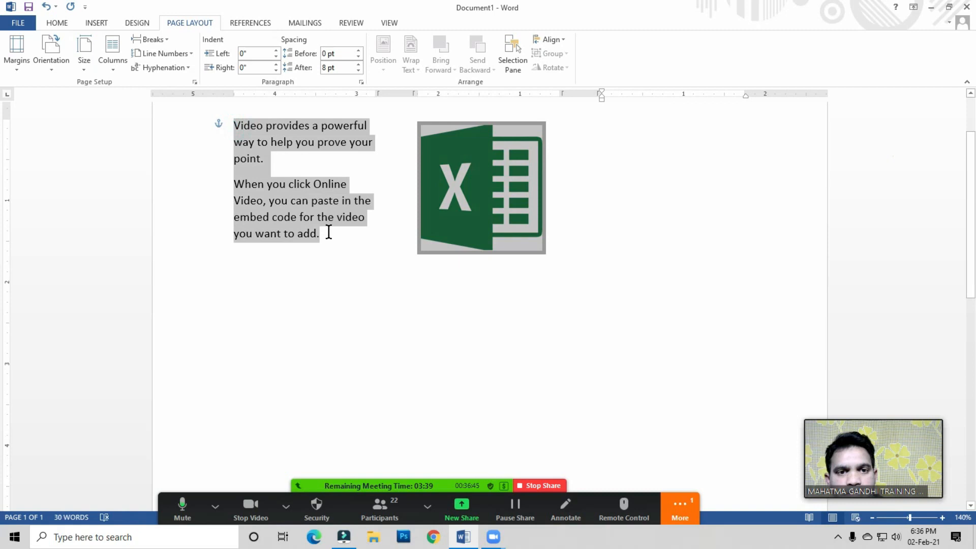
right_click(268, 179)
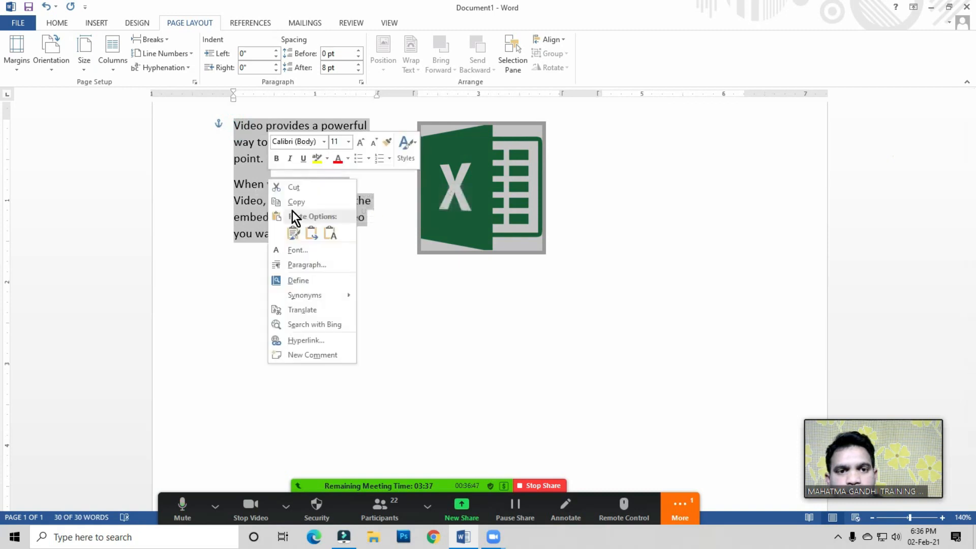
click(294, 203)
click(632, 125)
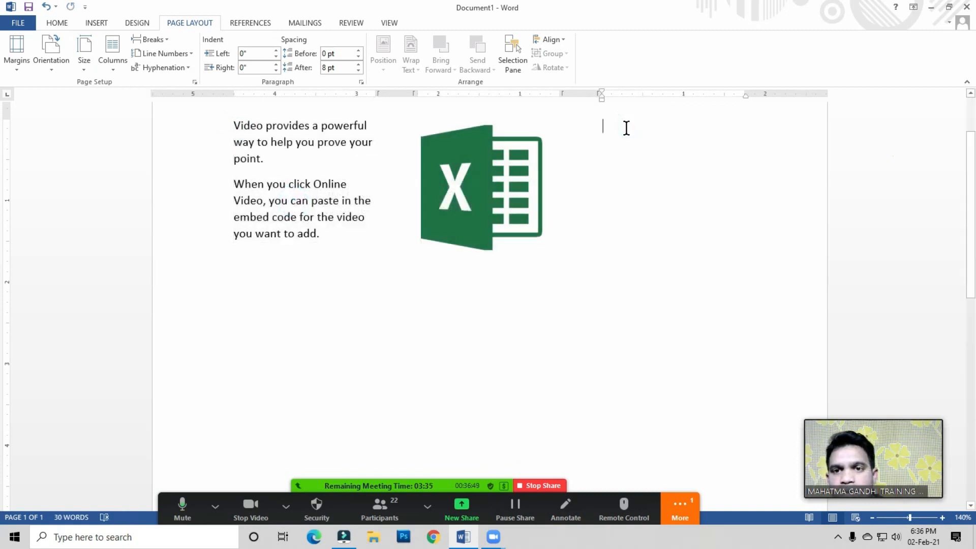
right_click(627, 130)
click(653, 184)
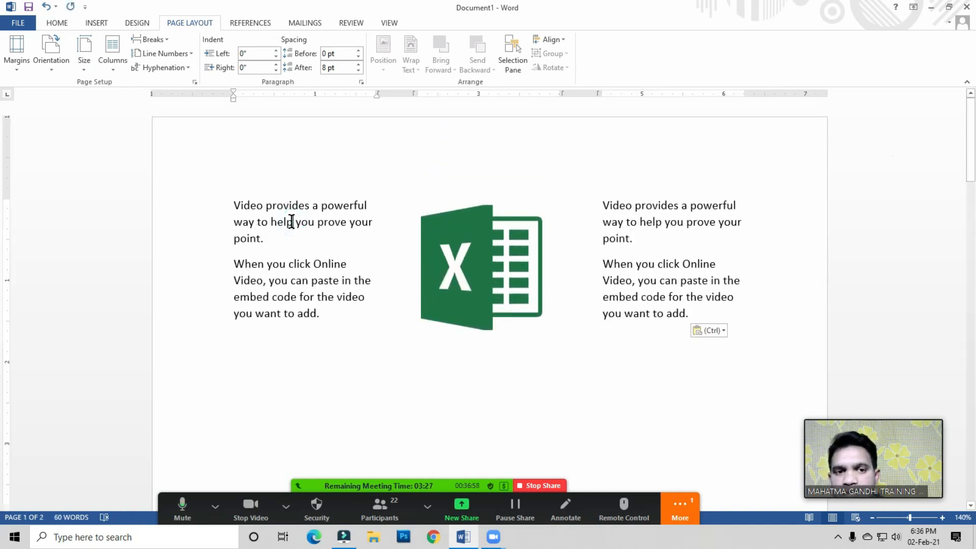
click(465, 262)
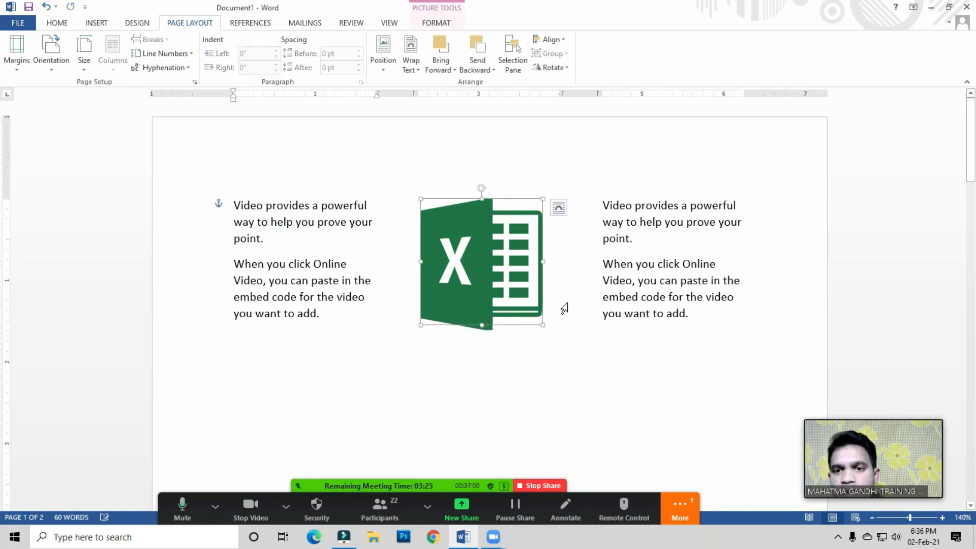
click(654, 242)
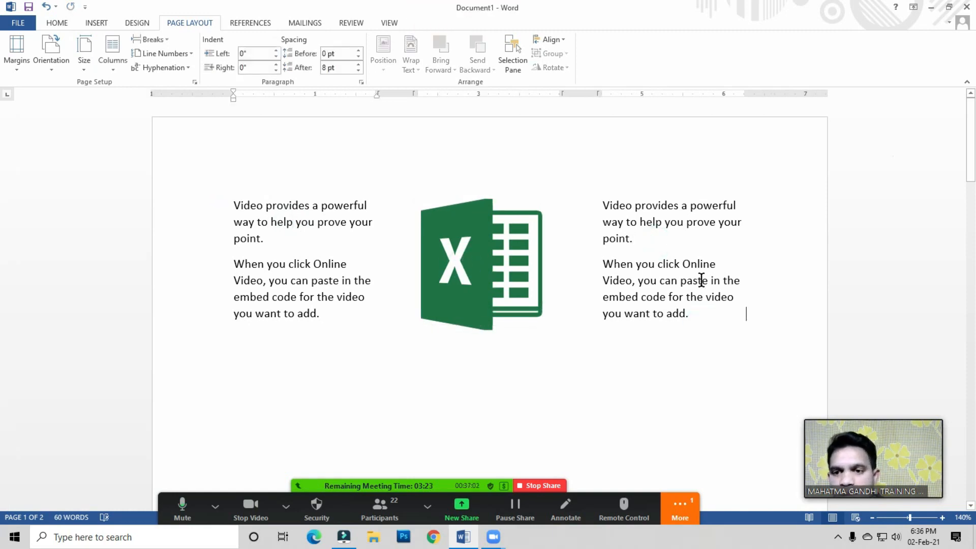
scroll(703, 280, down, 2)
click(242, 283)
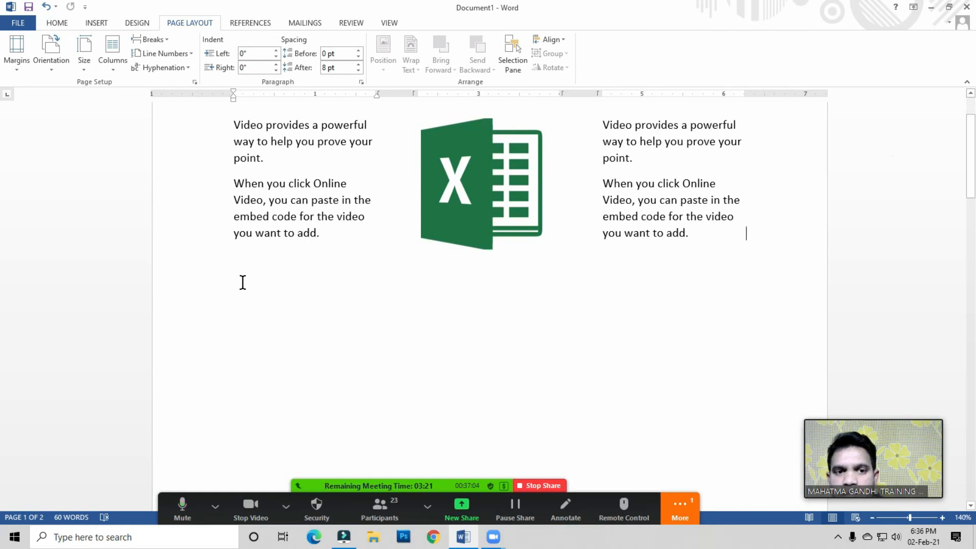
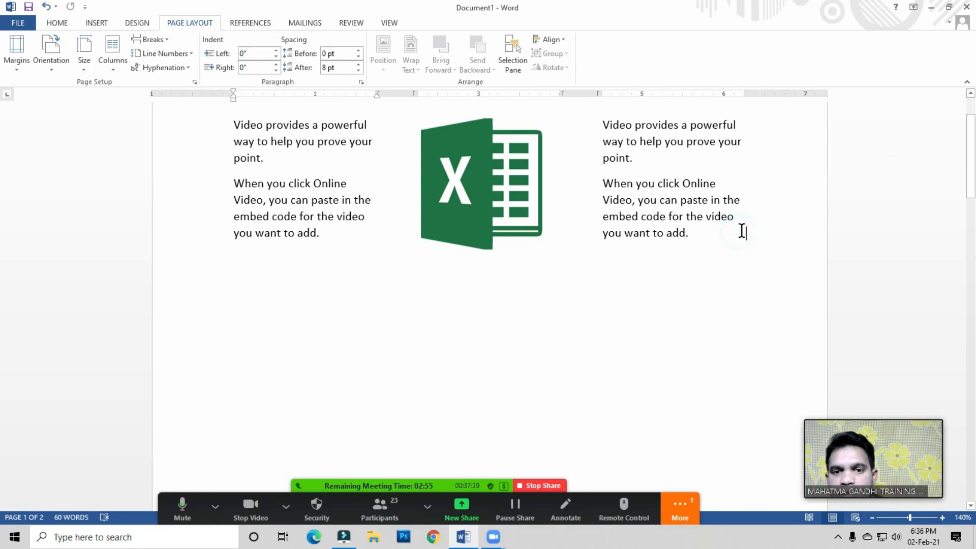
Step: Insert a continuous section break at the end of the third column's text
click(700, 318)
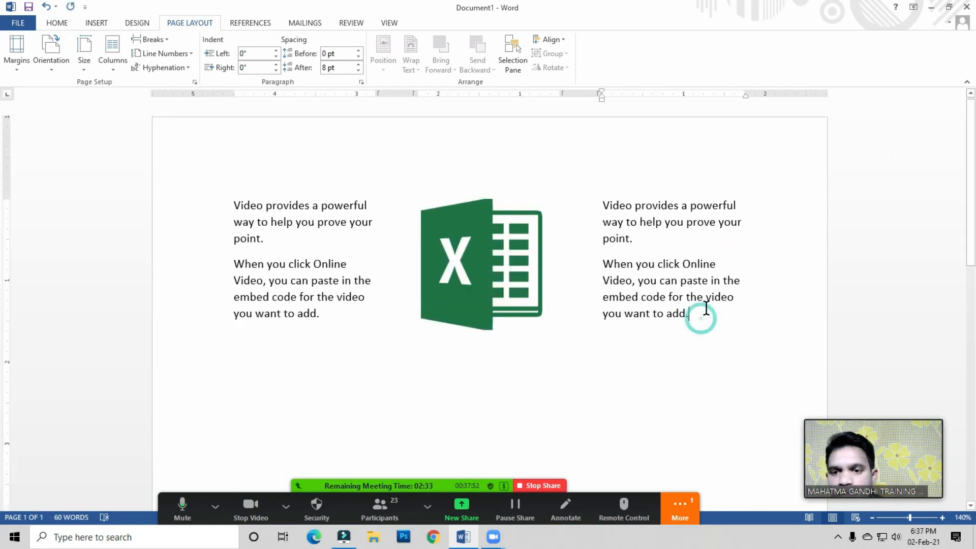
click(168, 42)
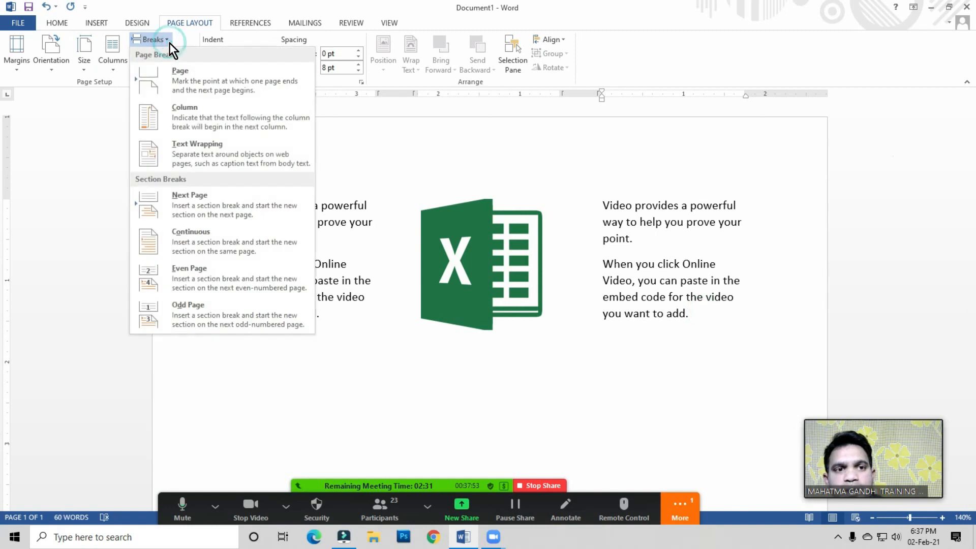
click(193, 240)
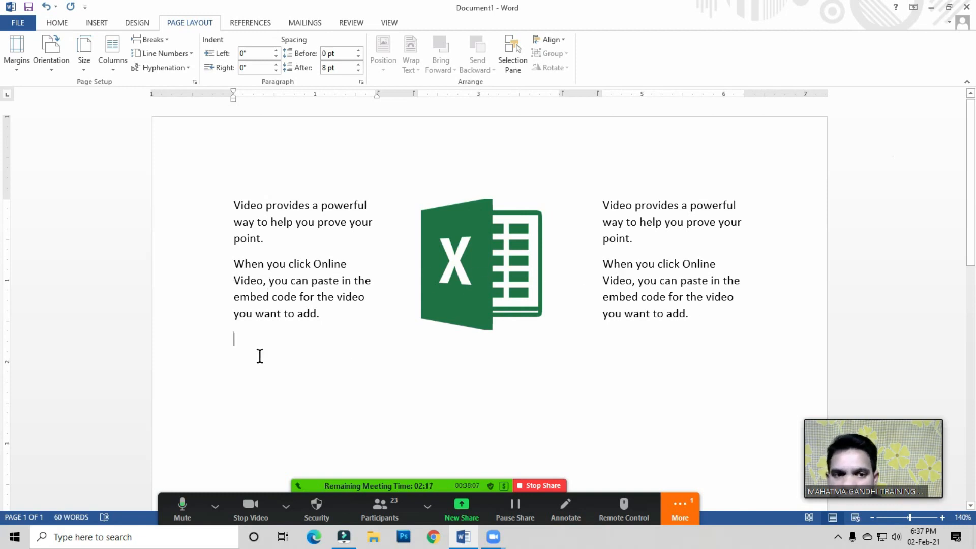
Step: Set the new section below to two columns
click(154, 40)
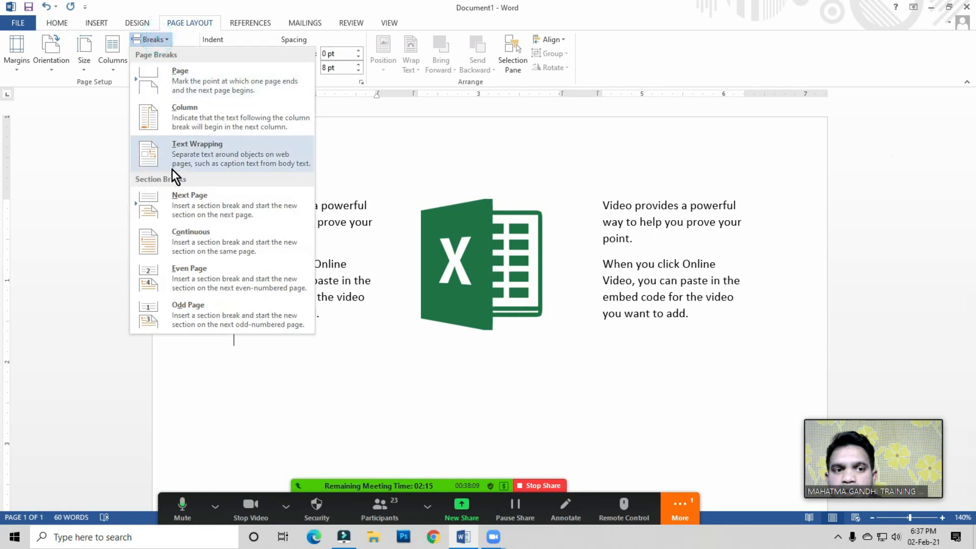
click(229, 345)
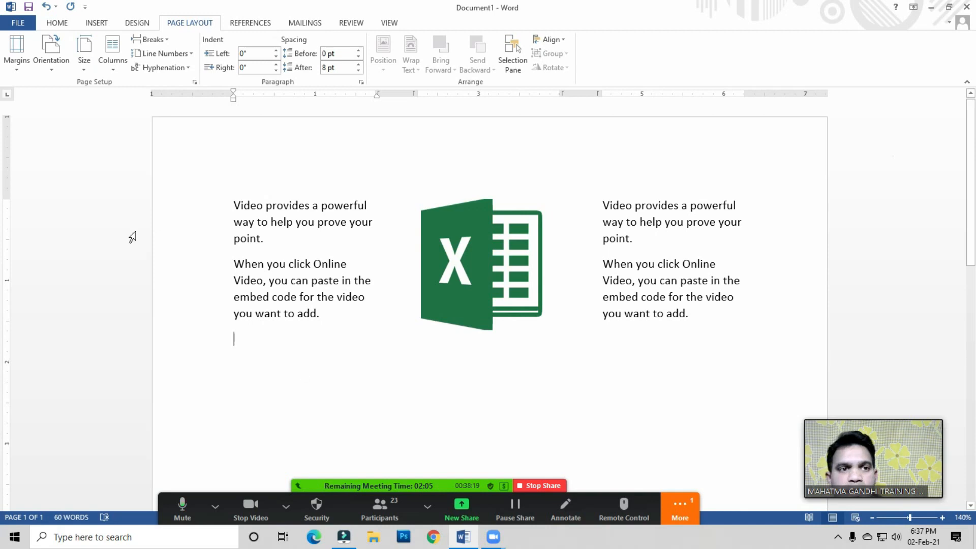
click(113, 68)
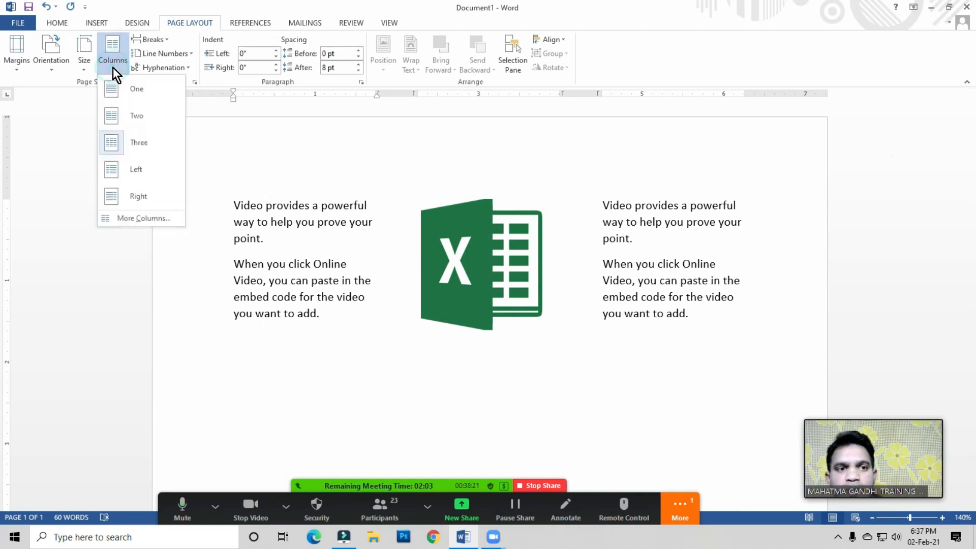
click(137, 117)
scroll(412, 225, down, 1)
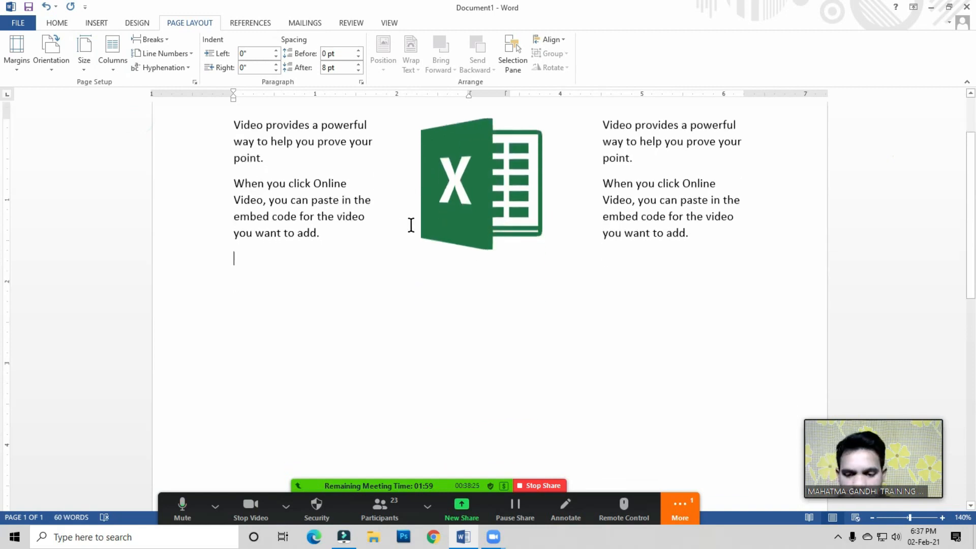
Step: Insert the Tally ERP 9 logo picture from the Photos folder into the new section
click(97, 23)
click(144, 62)
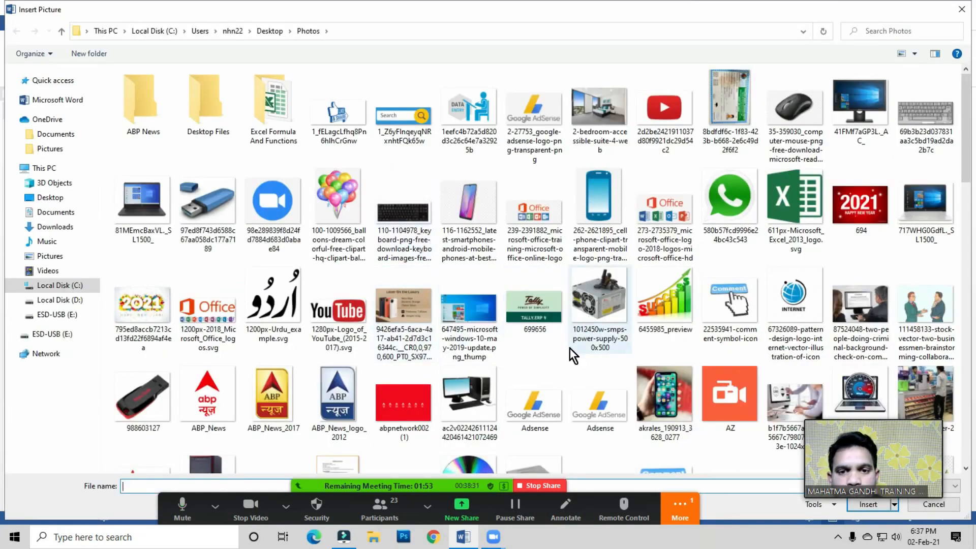
click(540, 312)
double_click(541, 312)
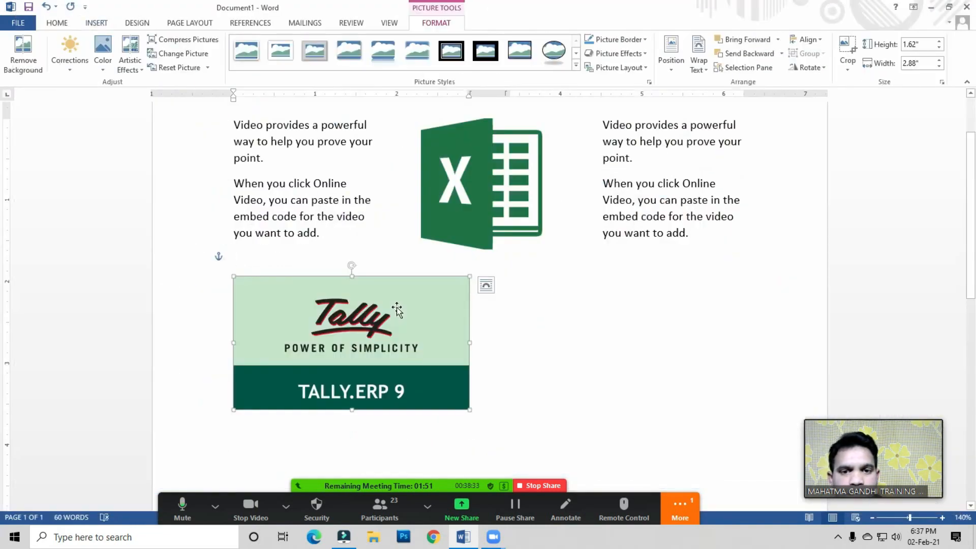
scroll(397, 307, down, 2)
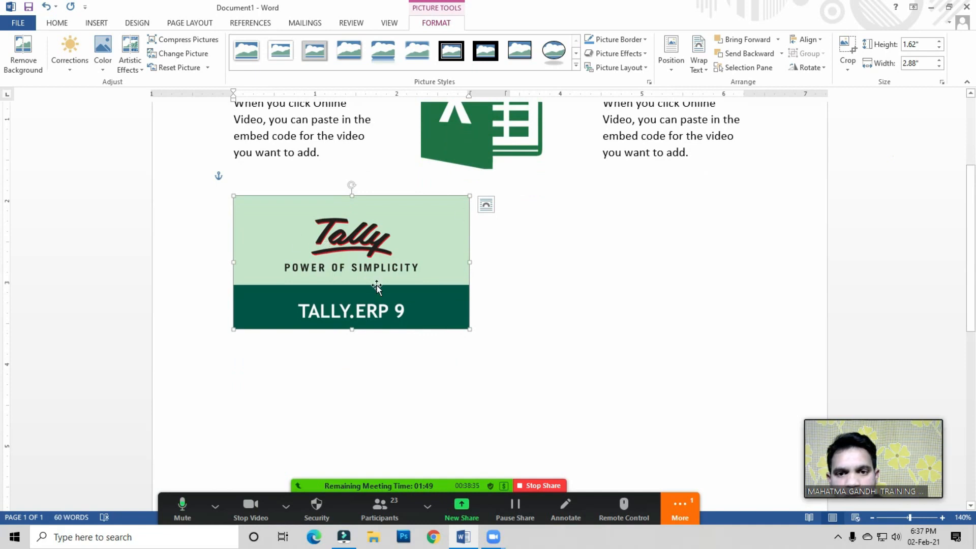
Step: Shrink the Tally picture slightly in width
click(480, 317)
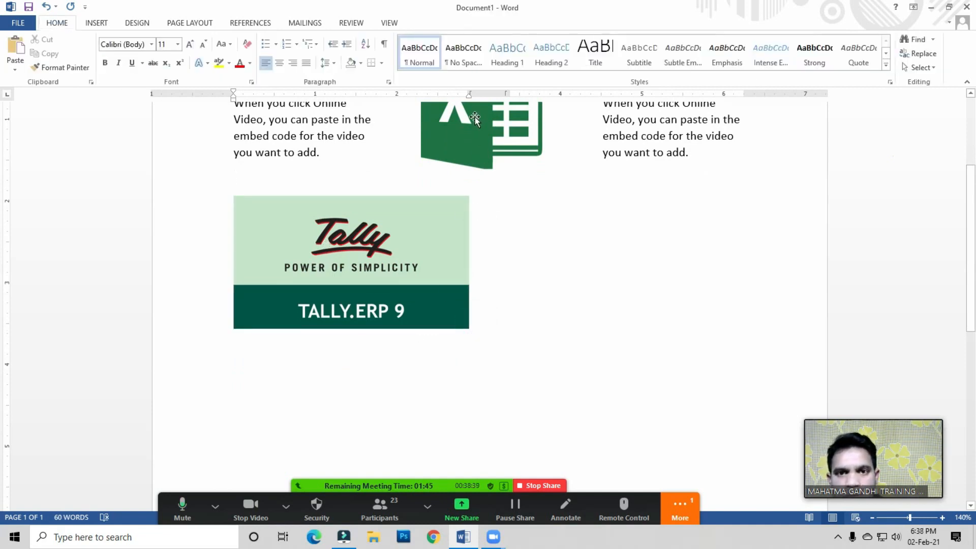
click(448, 250)
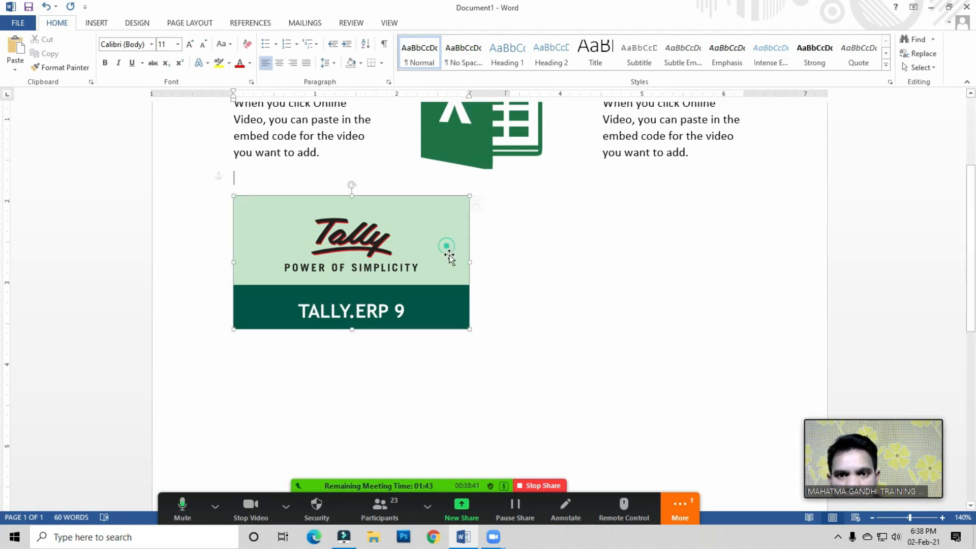
drag(469, 261, 460, 264)
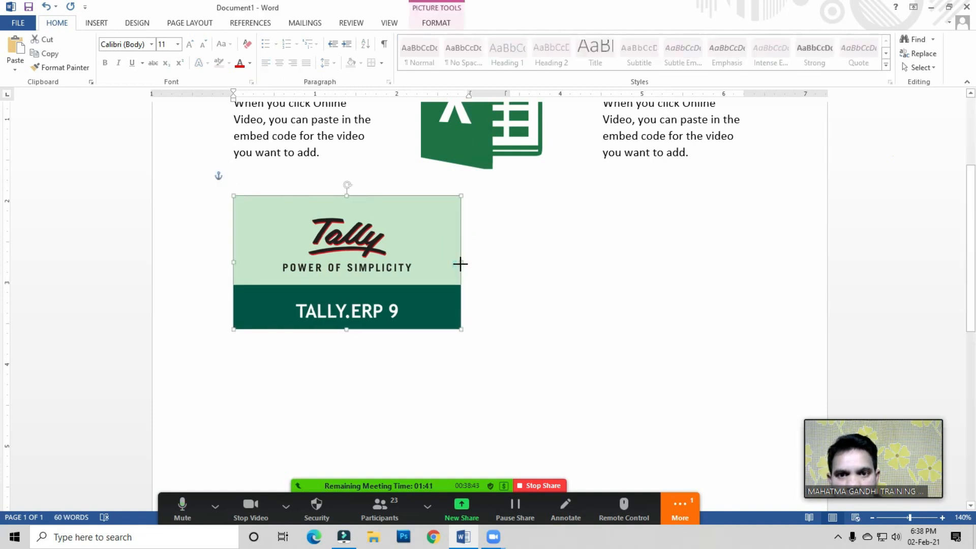
click(470, 326)
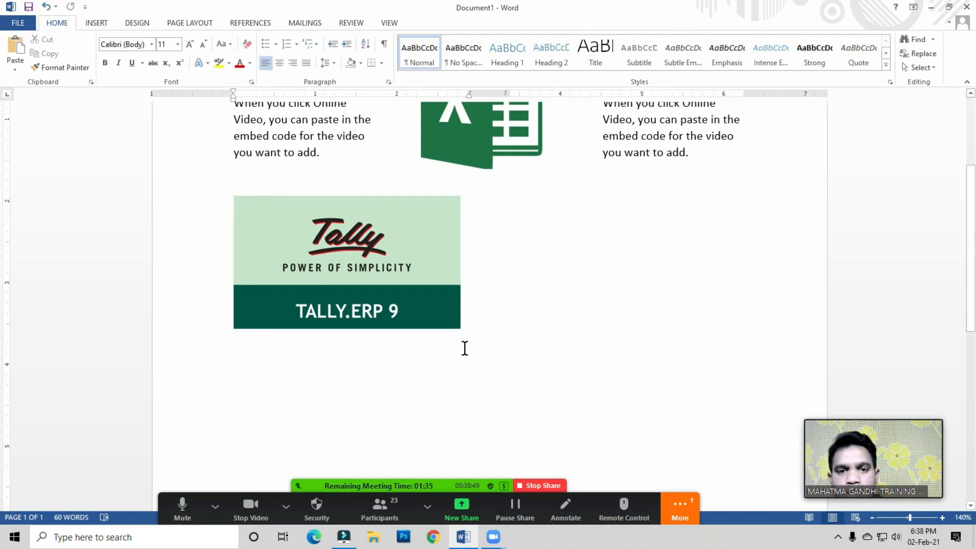
Step: Insert a column break above the Tally picture to start the second column
scroll(462, 342, up, 1)
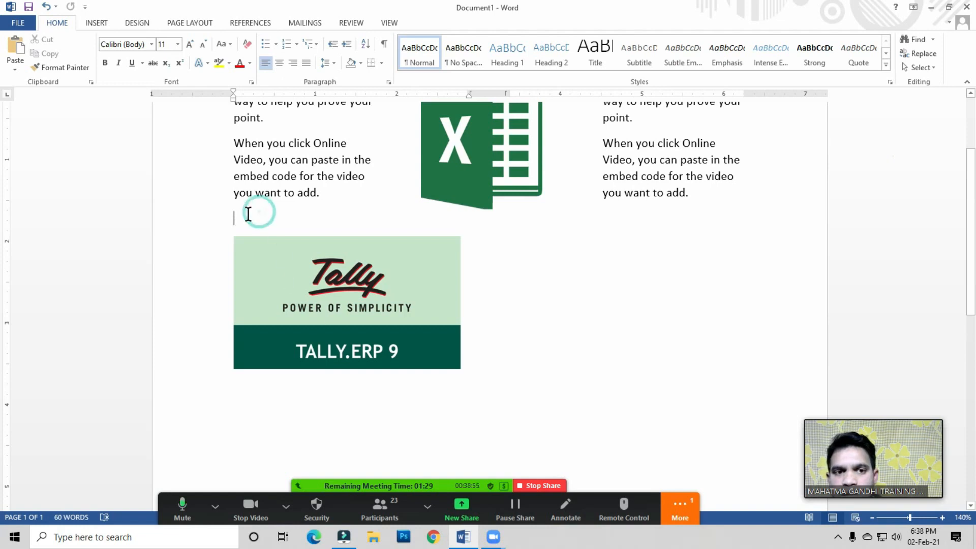
click(136, 24)
click(193, 24)
click(163, 53)
click(163, 41)
click(163, 41)
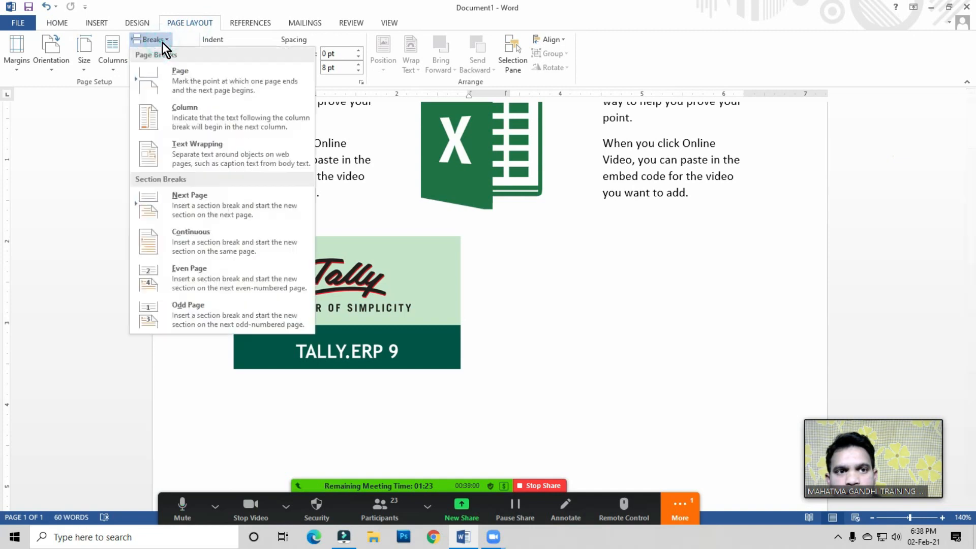
click(196, 121)
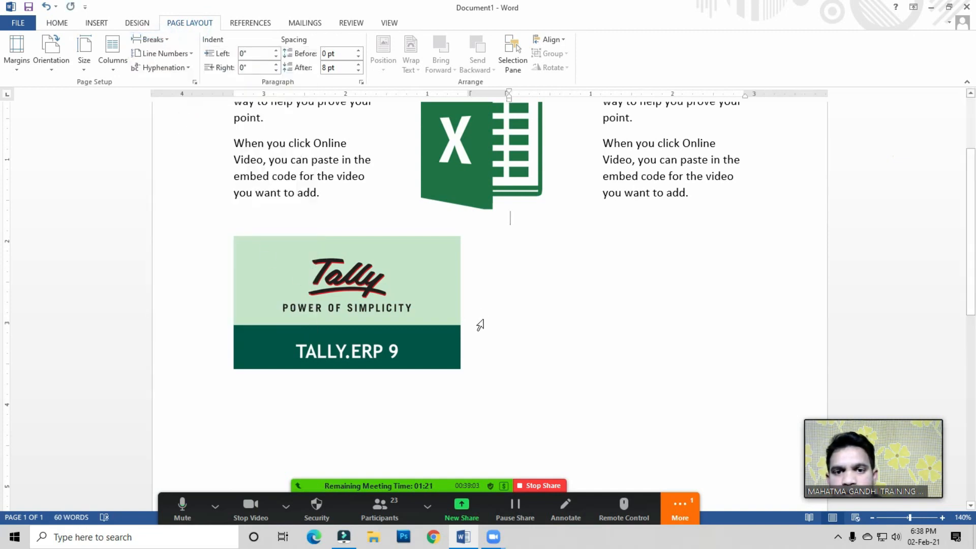
Step: Undo the column break and put the cursor back above the Tally picture
double_click(486, 351)
click(473, 361)
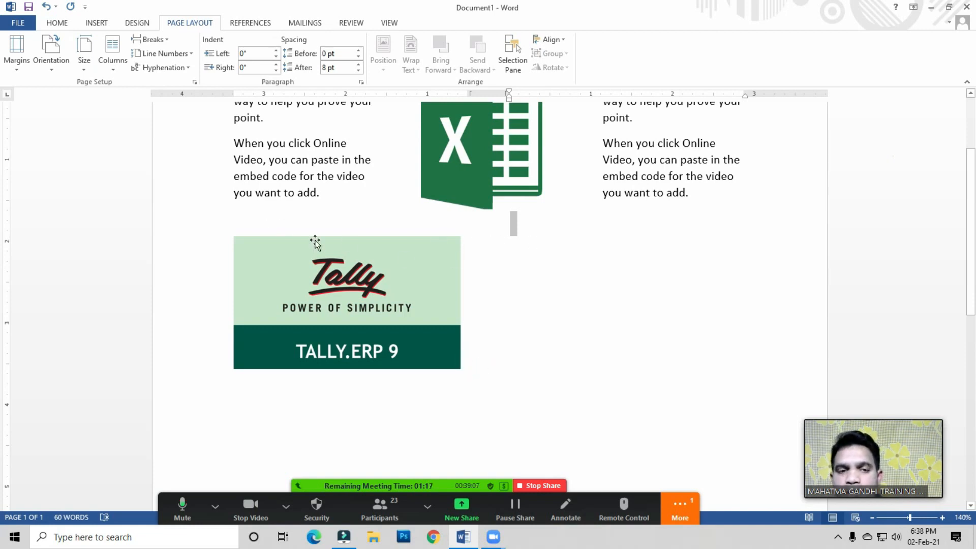
click(255, 222)
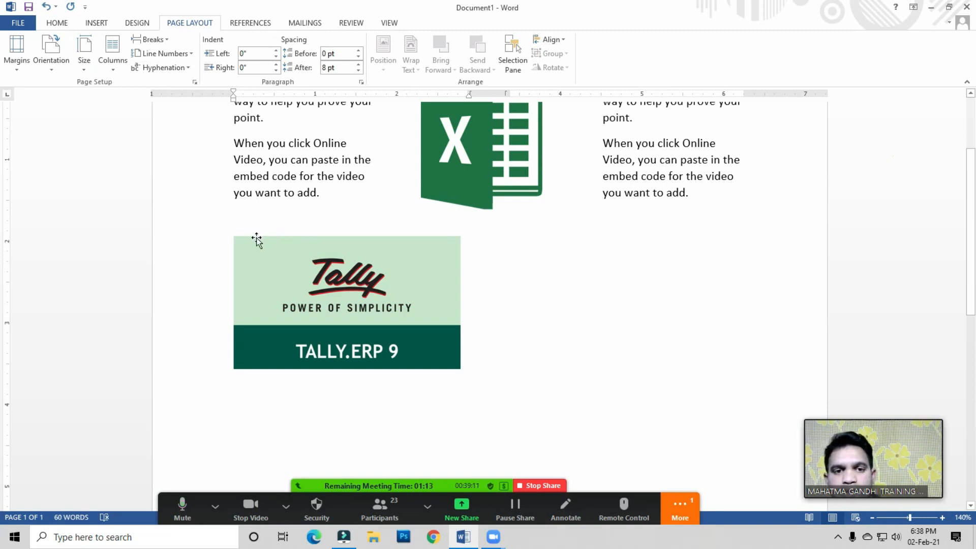
click(457, 377)
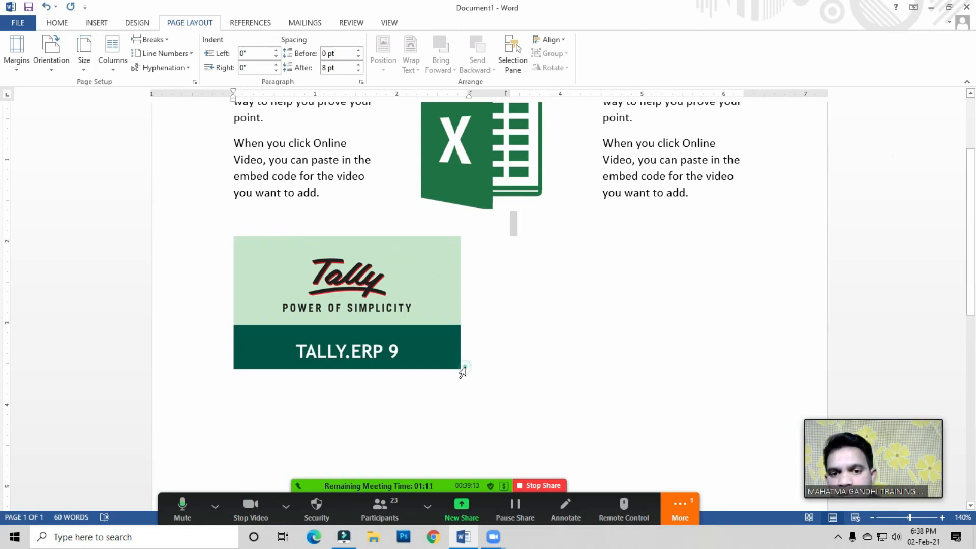
click(462, 363)
click(463, 363)
click(255, 230)
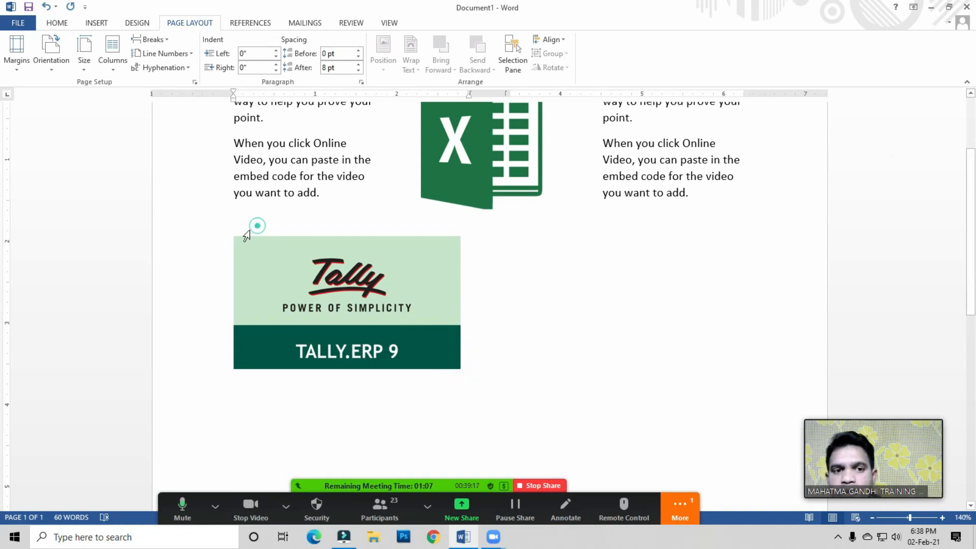
click(234, 230)
click(241, 231)
click(234, 237)
click(232, 238)
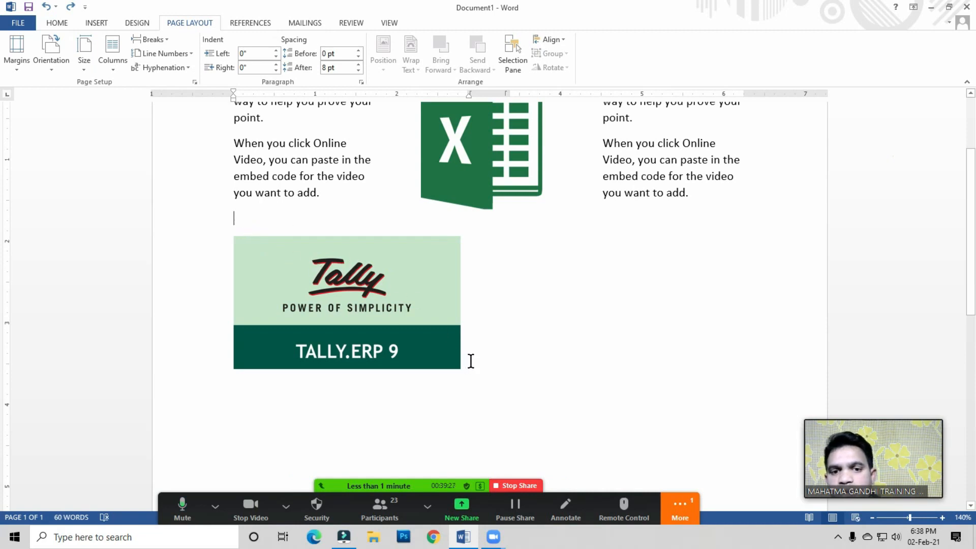
Step: Insert a column break above the Tally picture to start the second column
click(159, 35)
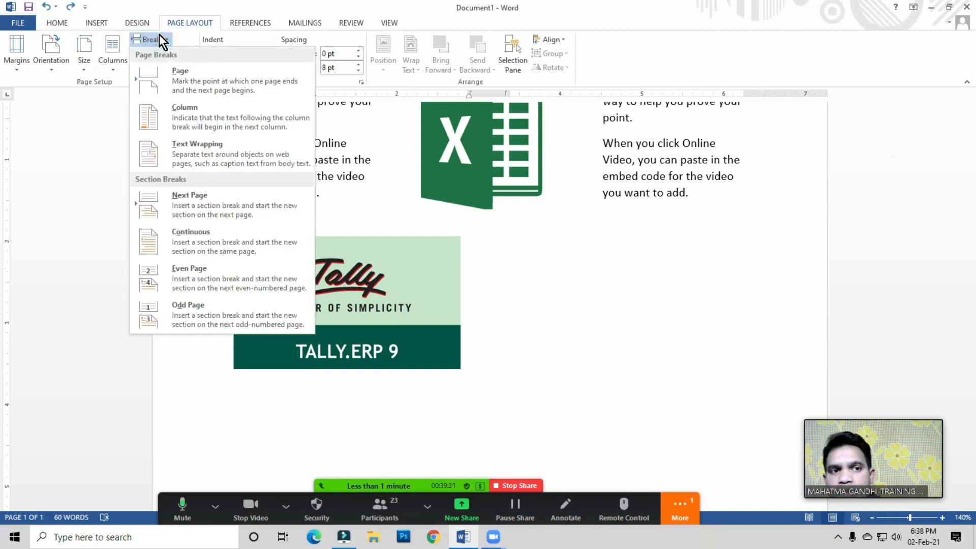
click(189, 114)
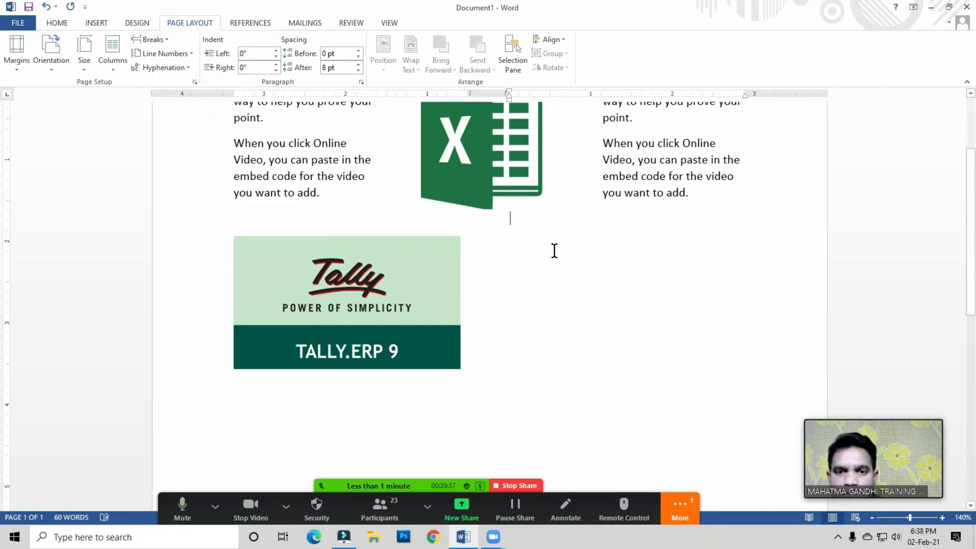
Step: Generate sample text in the second column with =rand (3,2) and delete its last paragraph and a half
text(=rand (3)
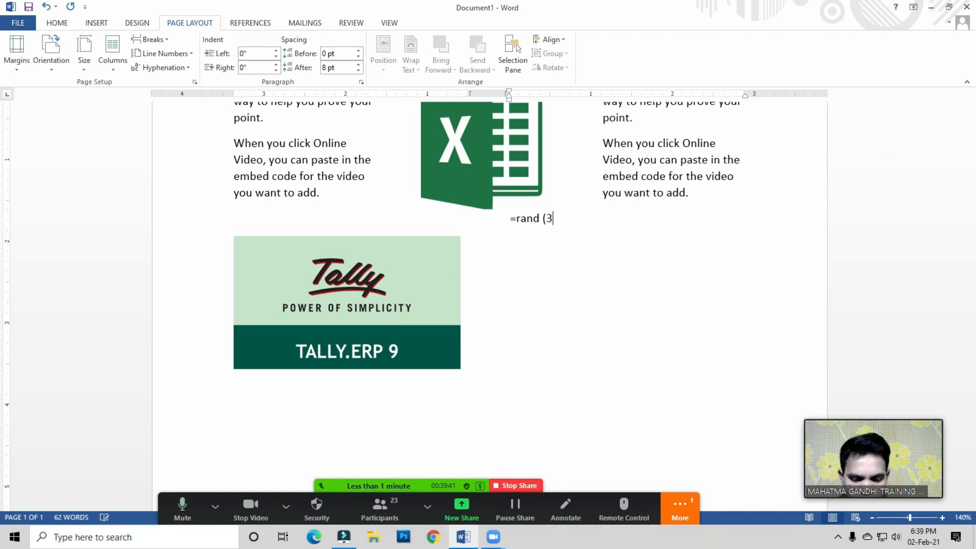
text(,2))
key(Return)
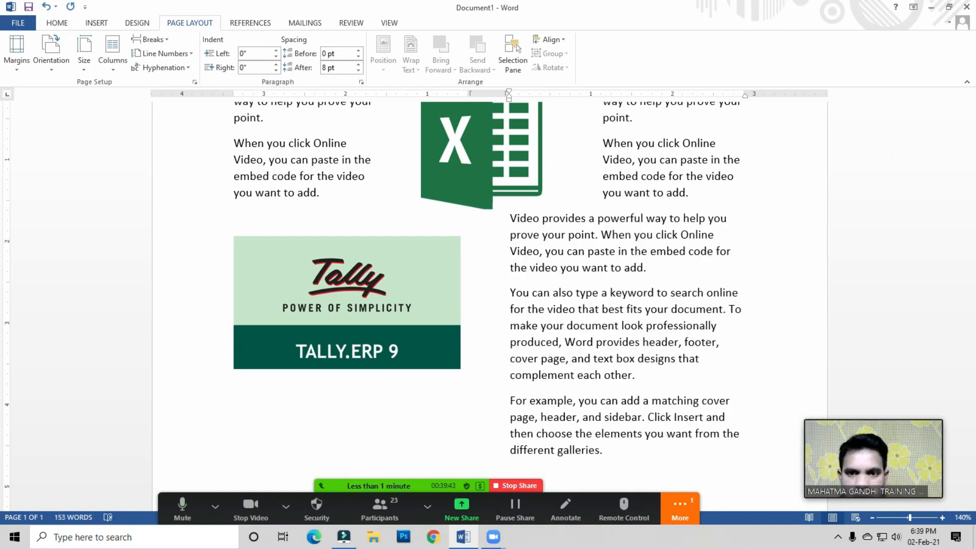
drag(510, 381, 621, 462)
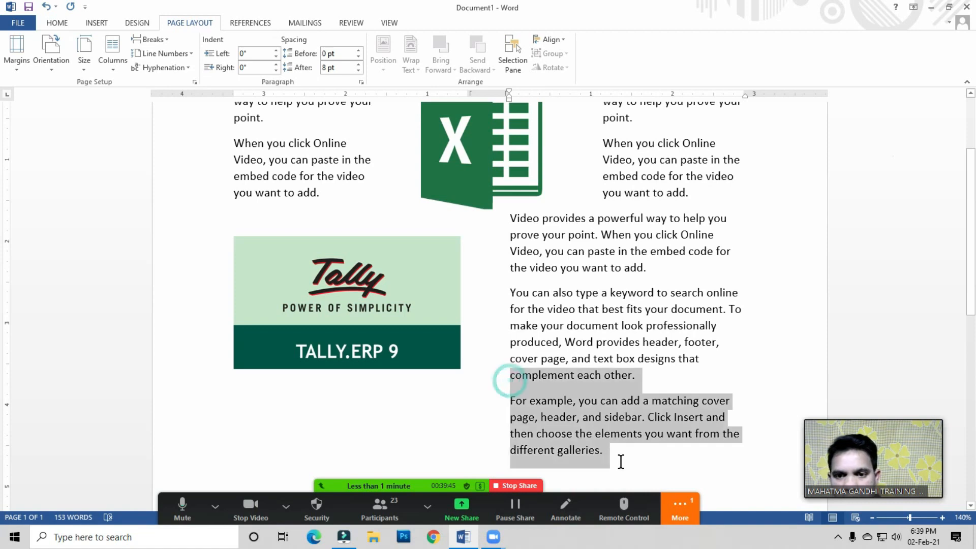
key(Delete)
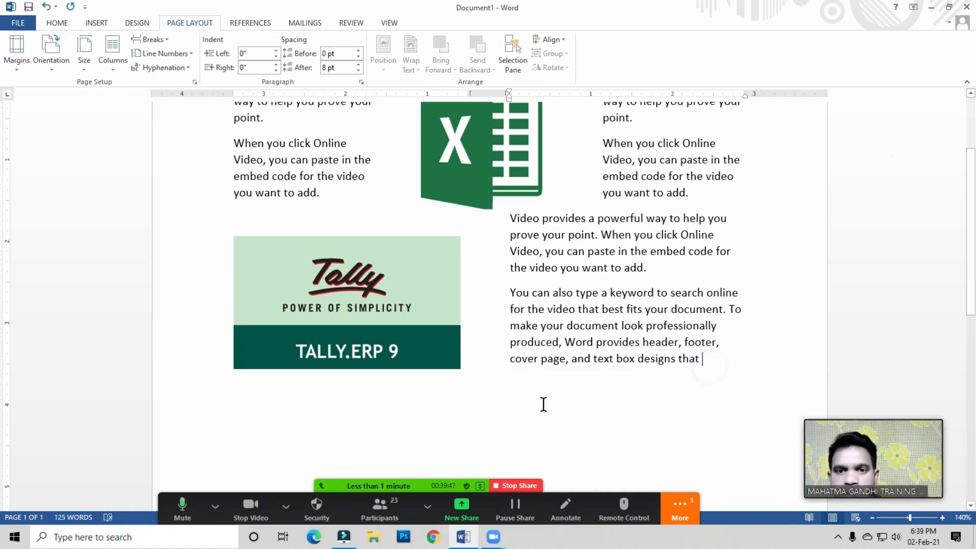
Step: Move the Tally picture up slightly
scroll(422, 366, up, 2)
click(425, 354)
click(523, 299)
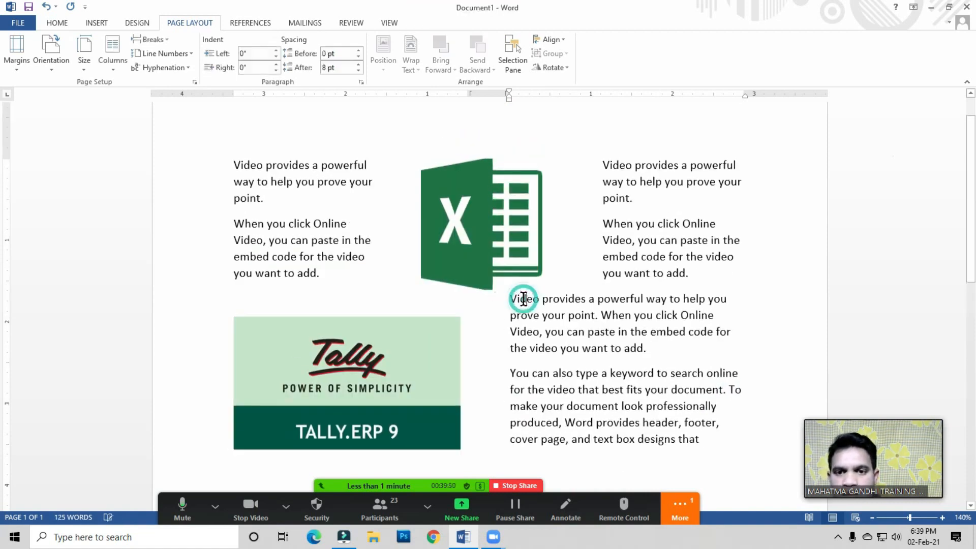
click(369, 346)
drag(345, 314, 348, 306)
click(585, 373)
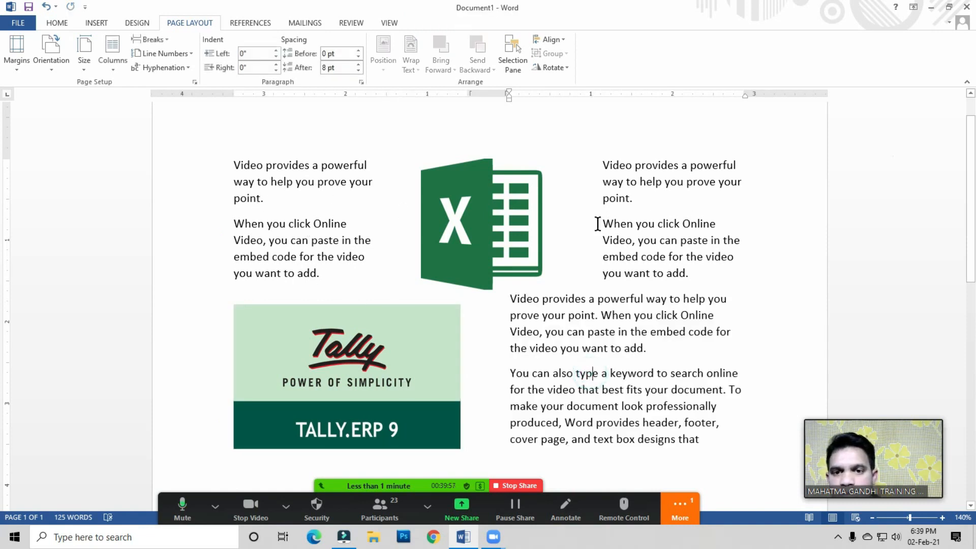
Step: Shorten the Tally picture's height slightly and delete the last line of the second column's text
scroll(534, 259, down, 1)
click(393, 338)
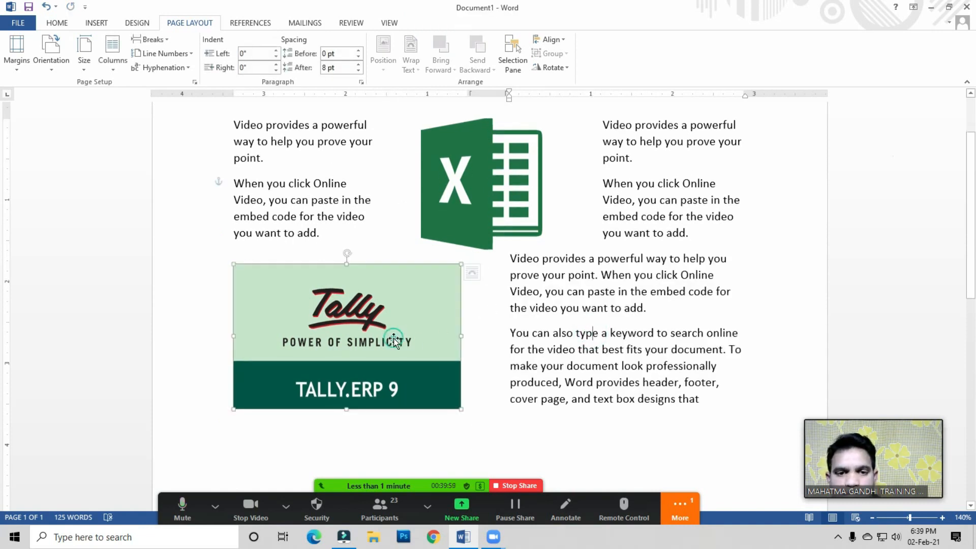
mouse_move(346, 409)
mouse_down()
mouse_move(347, 384)
mouse_move(348, 393)
mouse_up()
drag(508, 399, 712, 407)
key(Delete)
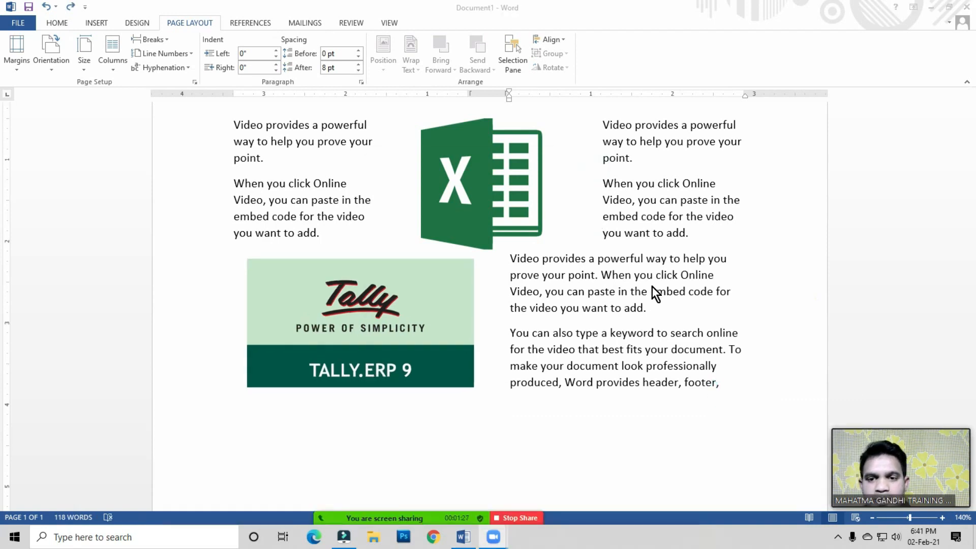
Step: Insert a continuous section break at the end of the second column's text
scroll(652, 286, down, 3)
click(636, 304)
click(721, 304)
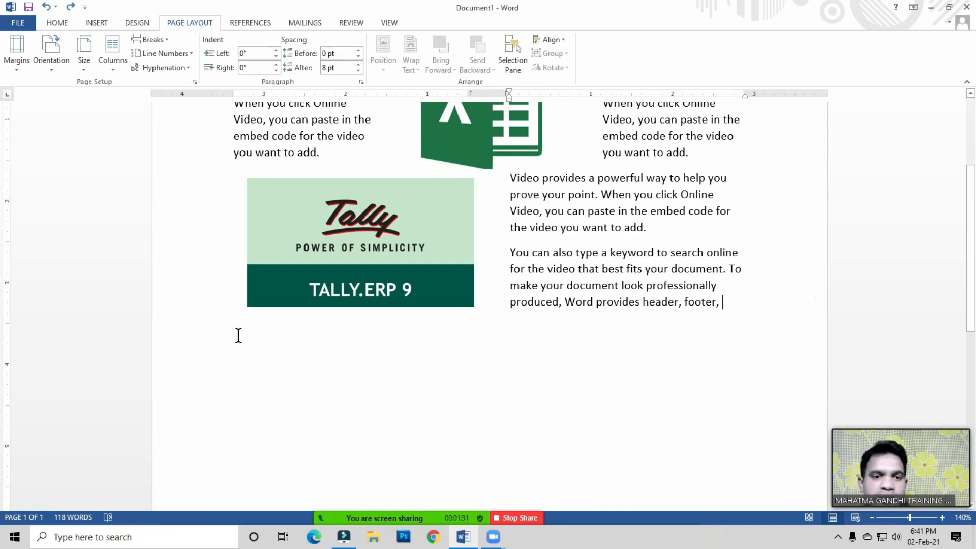
click(726, 303)
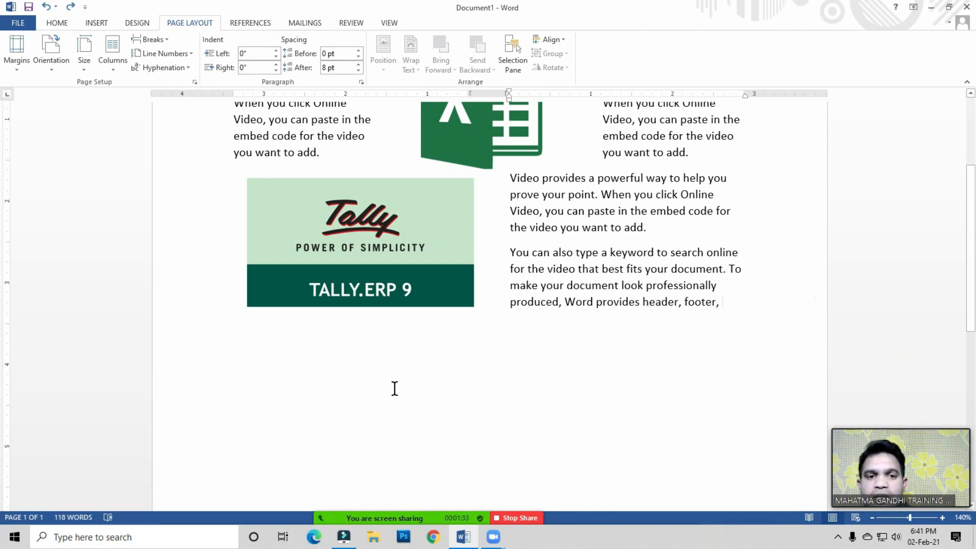
click(161, 40)
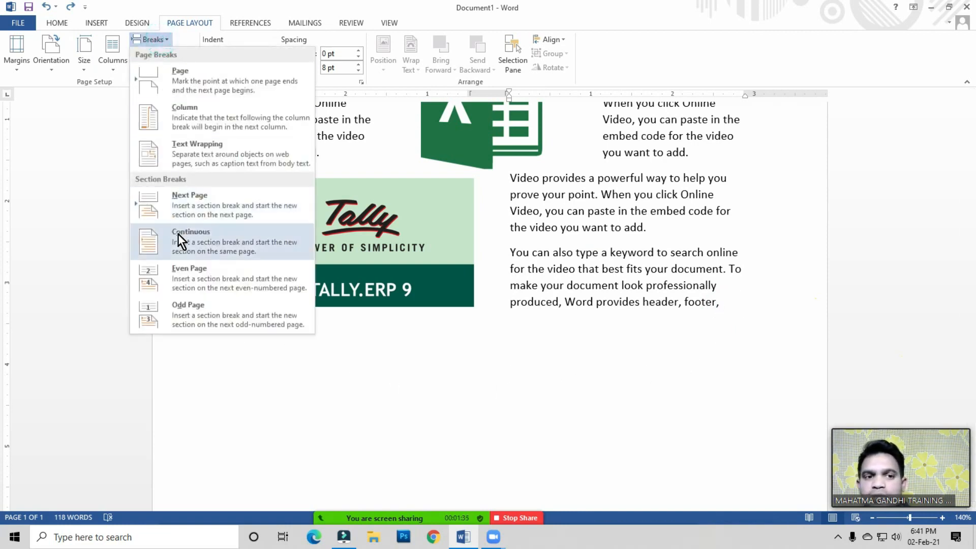
click(240, 255)
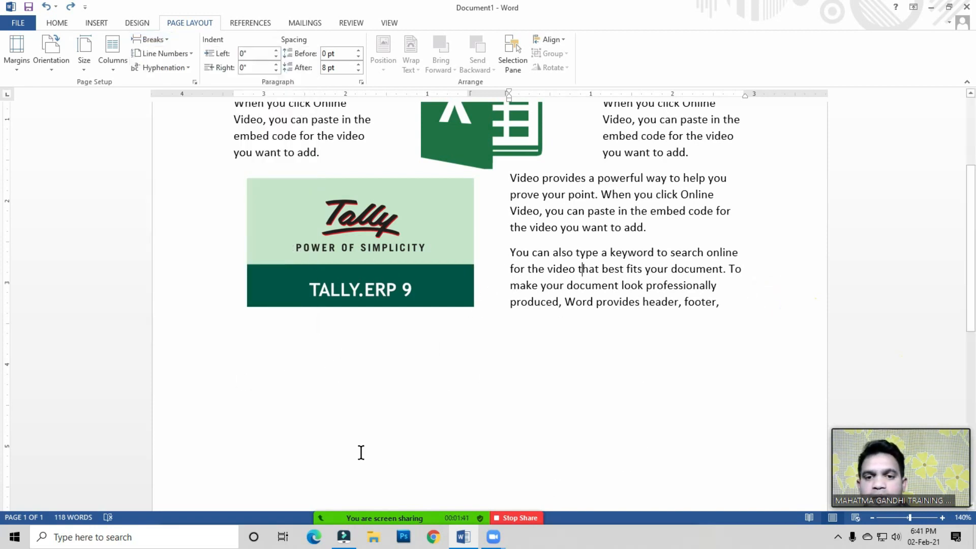
click(738, 314)
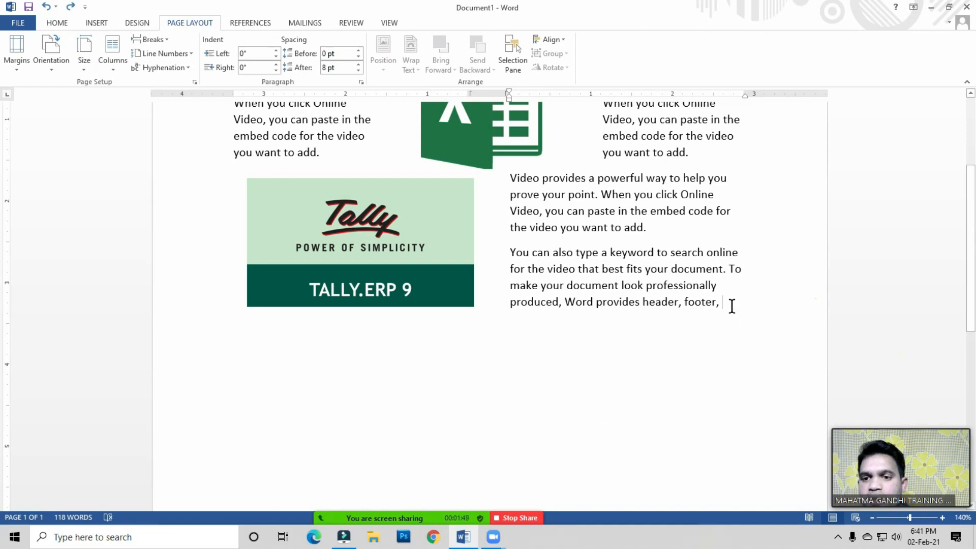
click(153, 41)
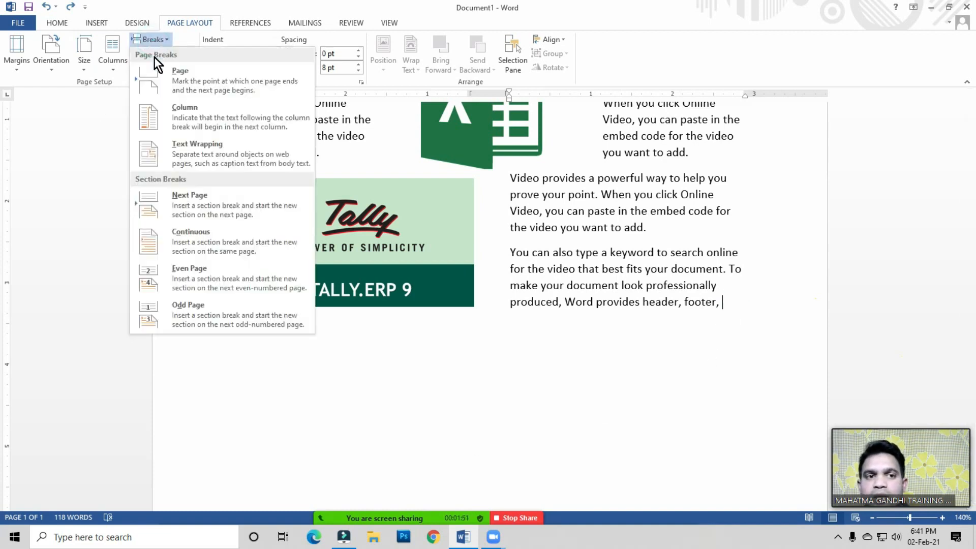
click(196, 241)
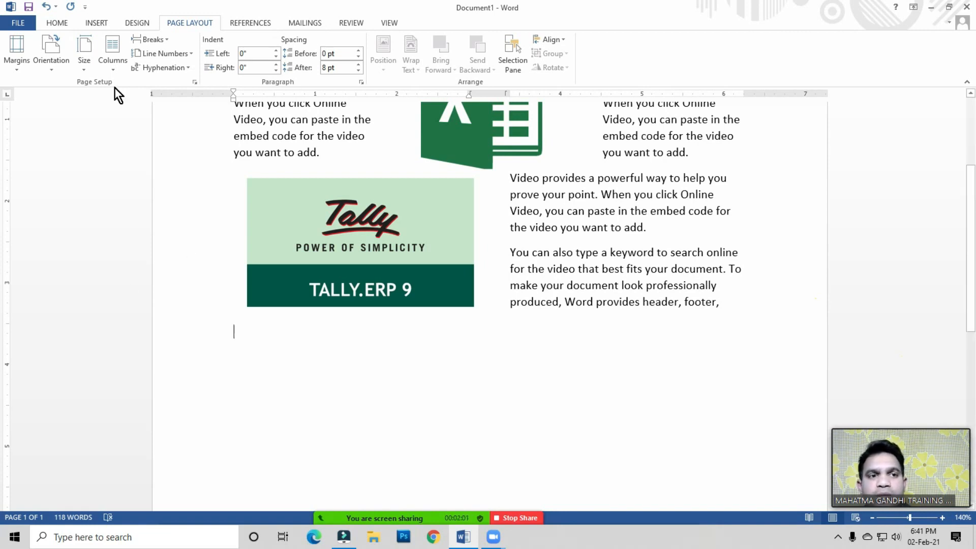
Step: Switch the new section to one column and generate sample paragraphs with =rand (3,2)
click(114, 65)
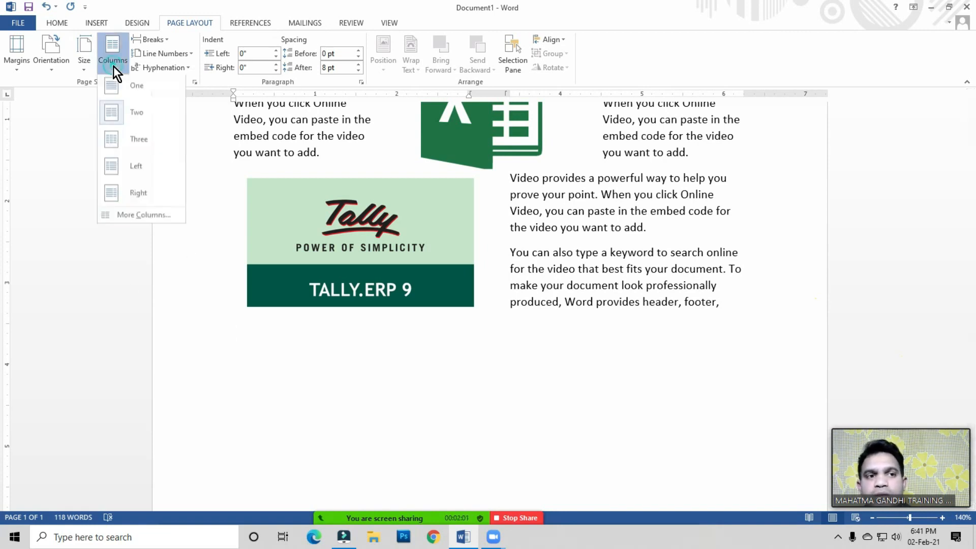
click(132, 91)
text(=rand (3)
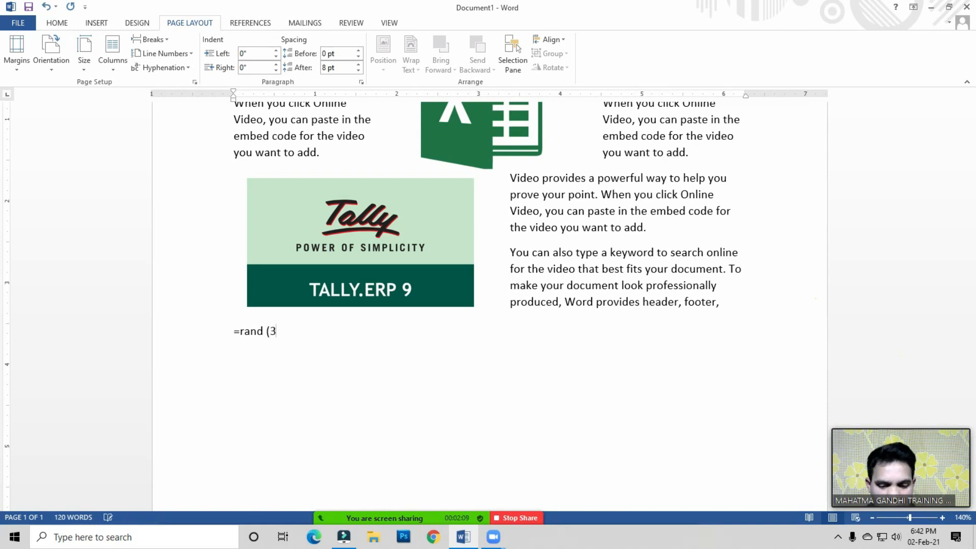
text(,2))
key(Return)
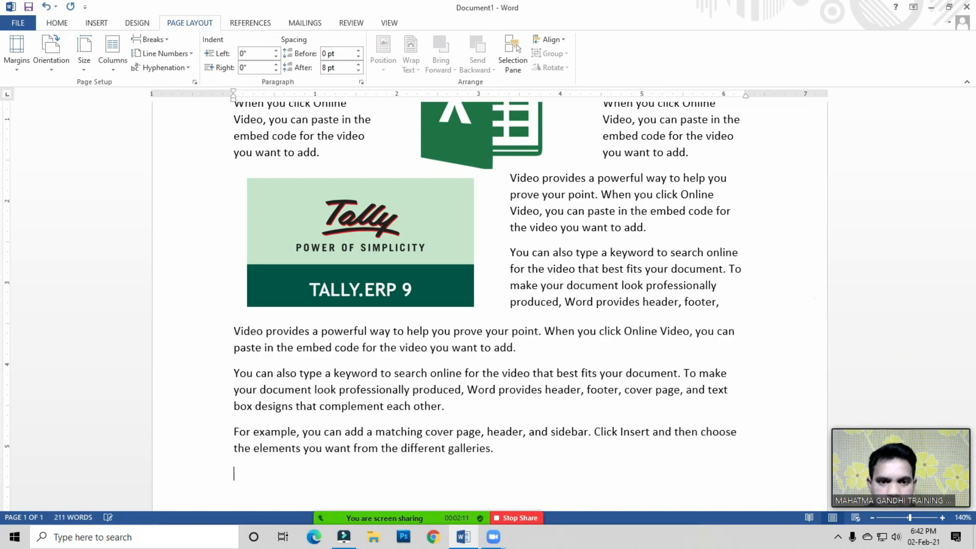
Step: Remove the trailing empty line and insert a continuous section break after the sample paragraphs
scroll(583, 327, down, 2)
click(504, 363)
scroll(514, 366, down, 3)
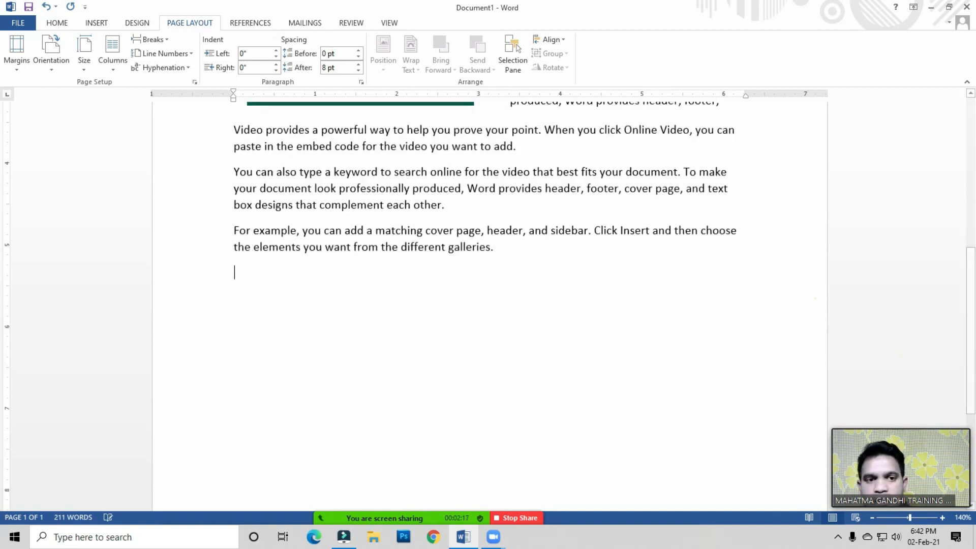
key(BackSpace)
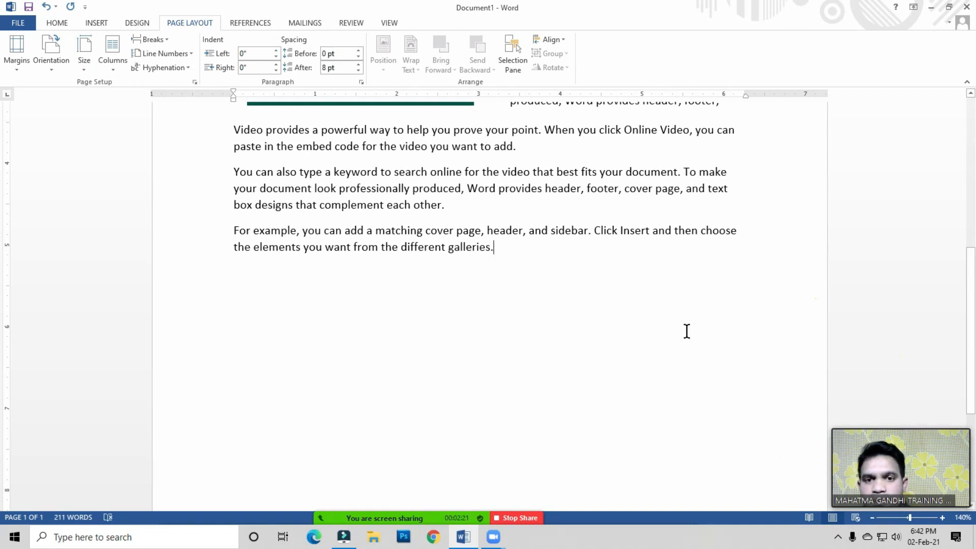
key(BackSpace)
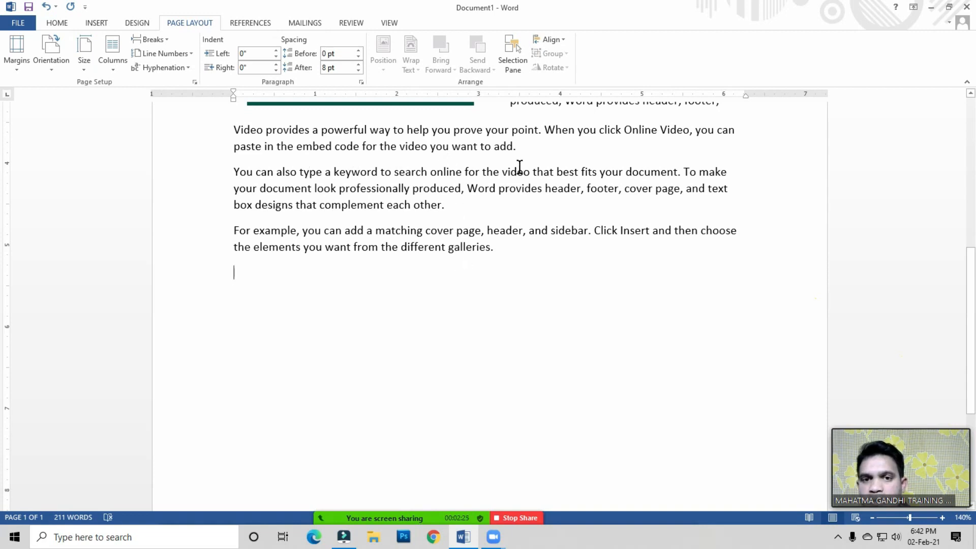
key(BackSpace)
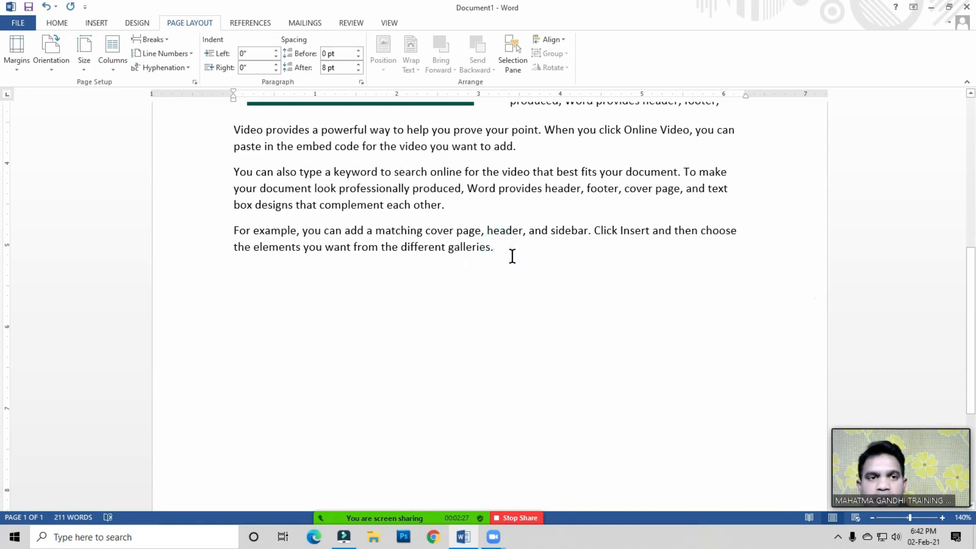
click(165, 41)
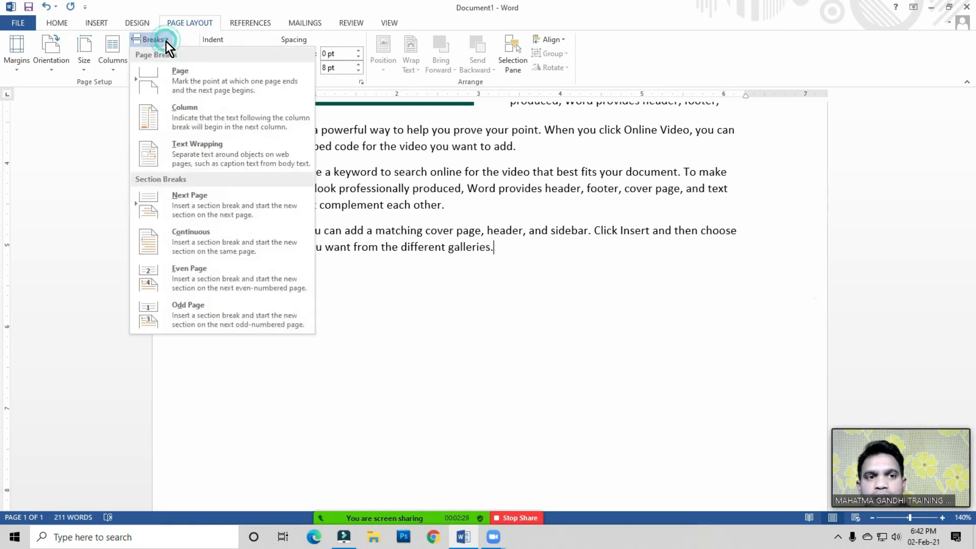
click(184, 240)
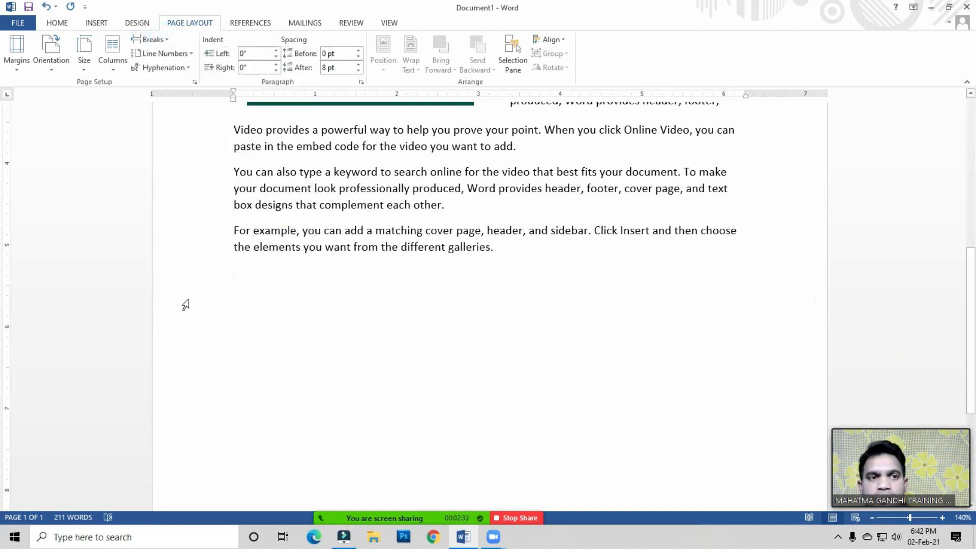
Step: Set the new section after the break to three columns
click(113, 66)
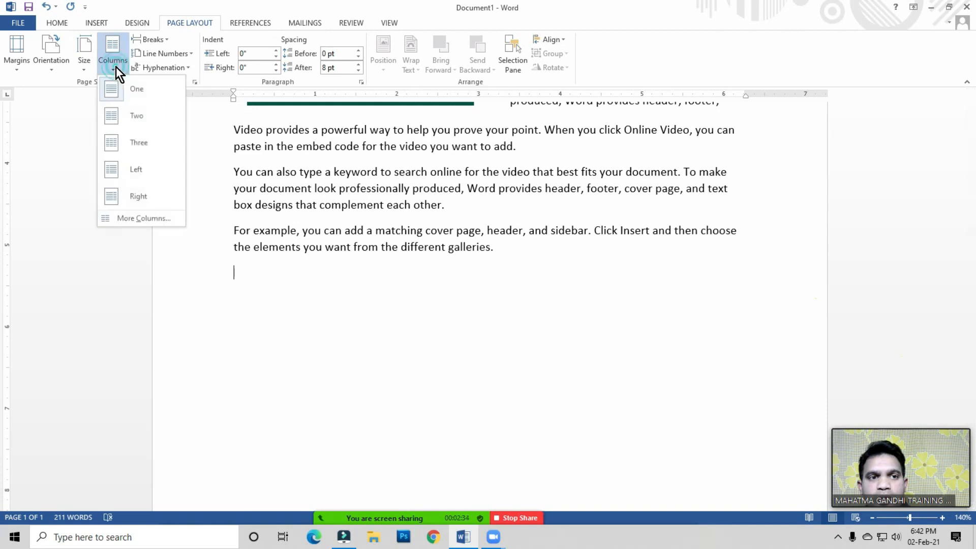
click(142, 143)
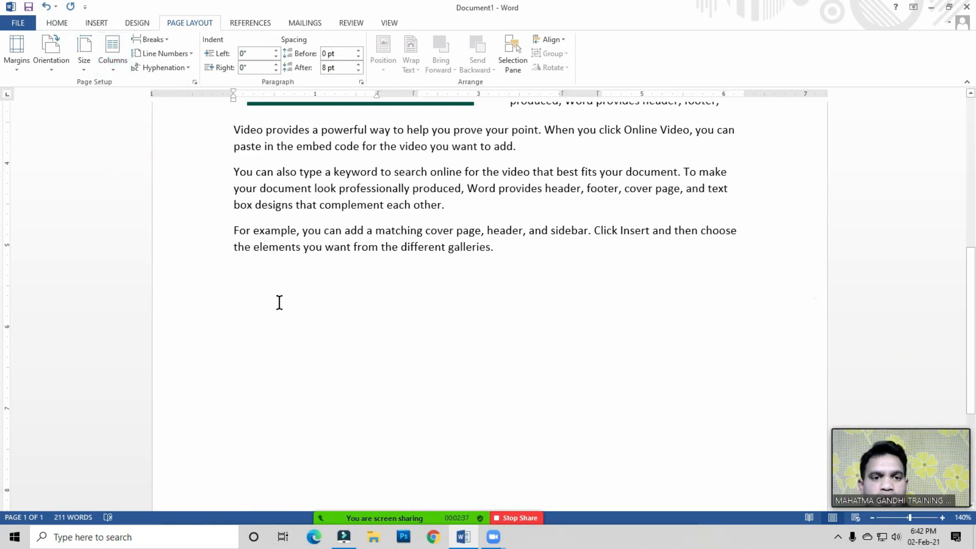
scroll(279, 303, up, 7)
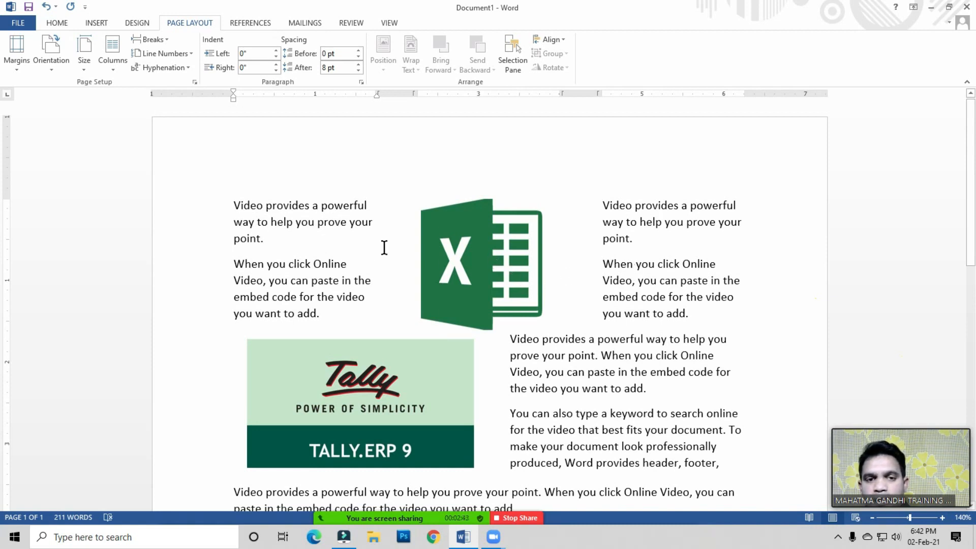
scroll(326, 277, down, 7)
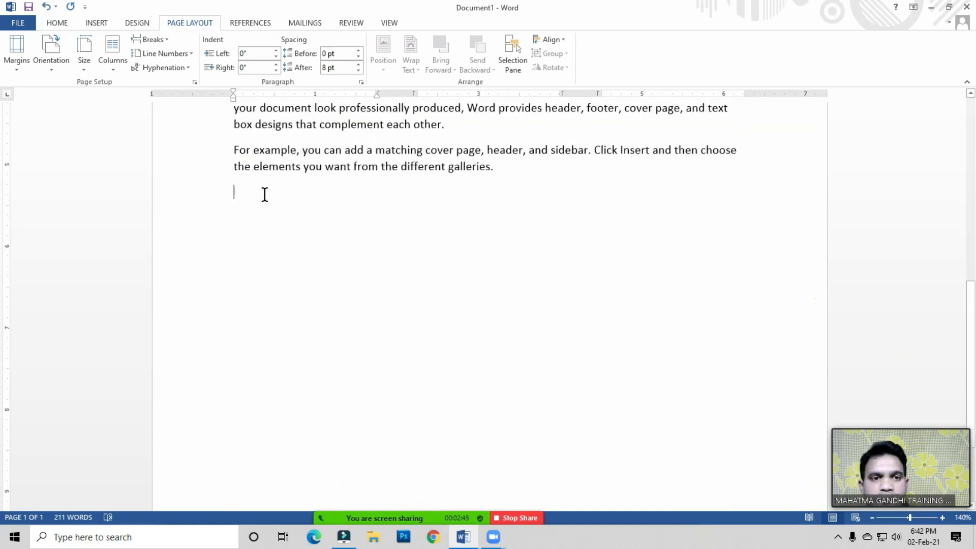
Step: Insert the laptop picture from the Photos folder into the first of the three columns
click(100, 24)
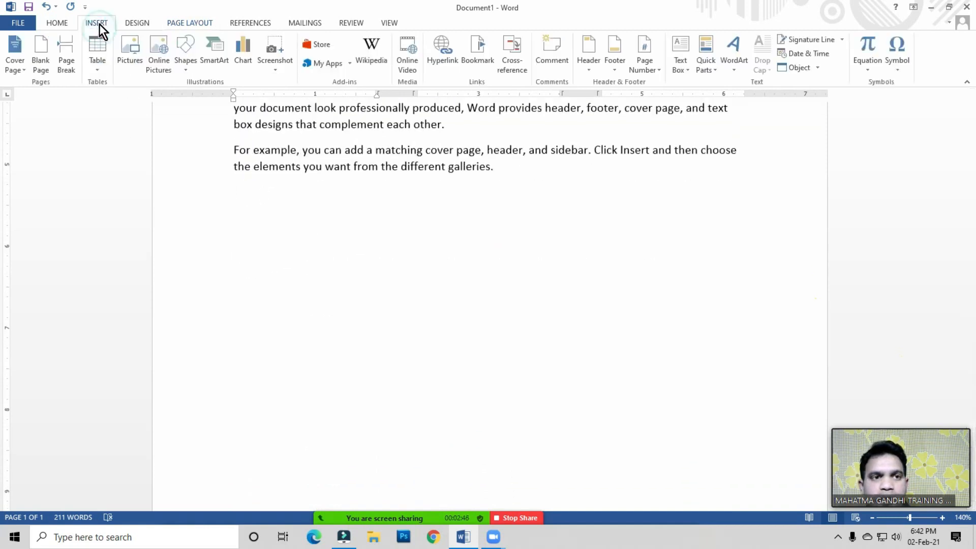
click(126, 53)
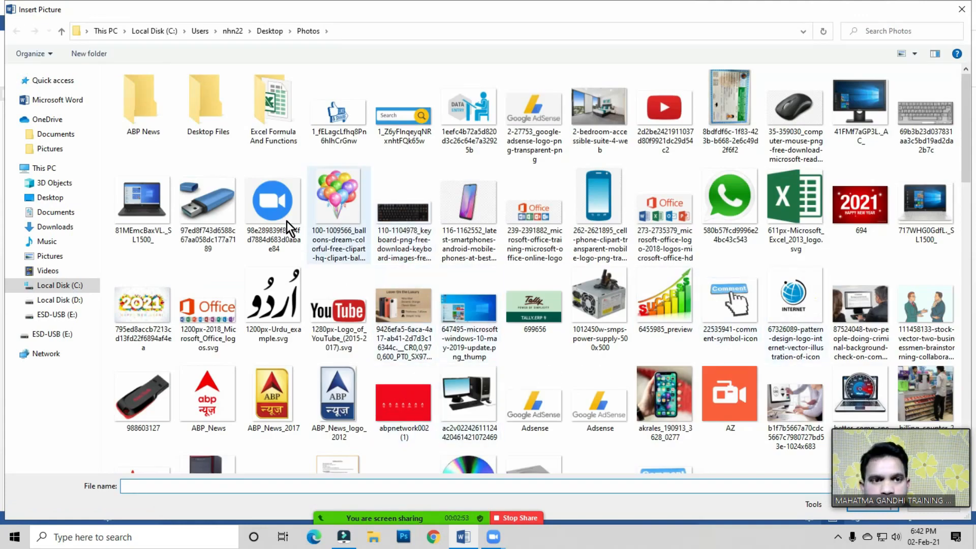
click(148, 210)
double_click(146, 207)
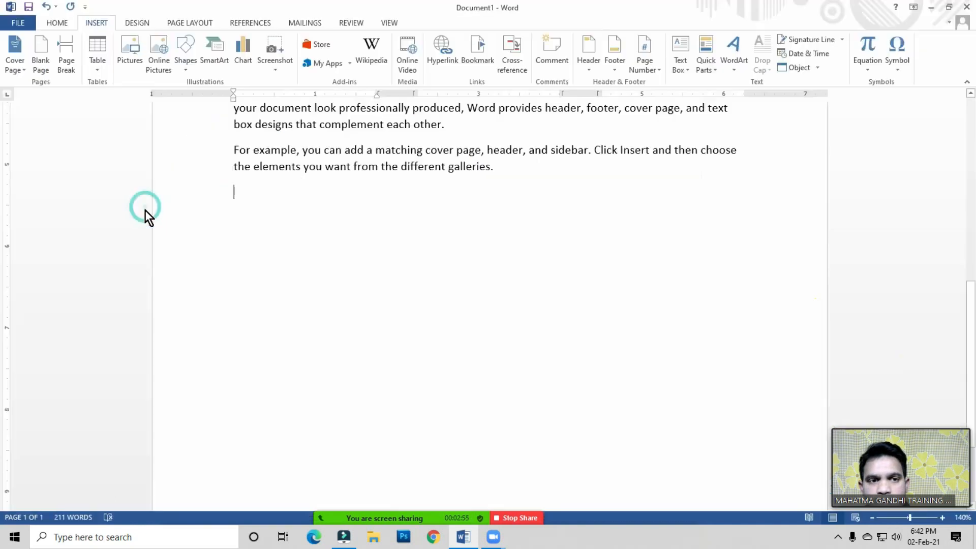
click(232, 193)
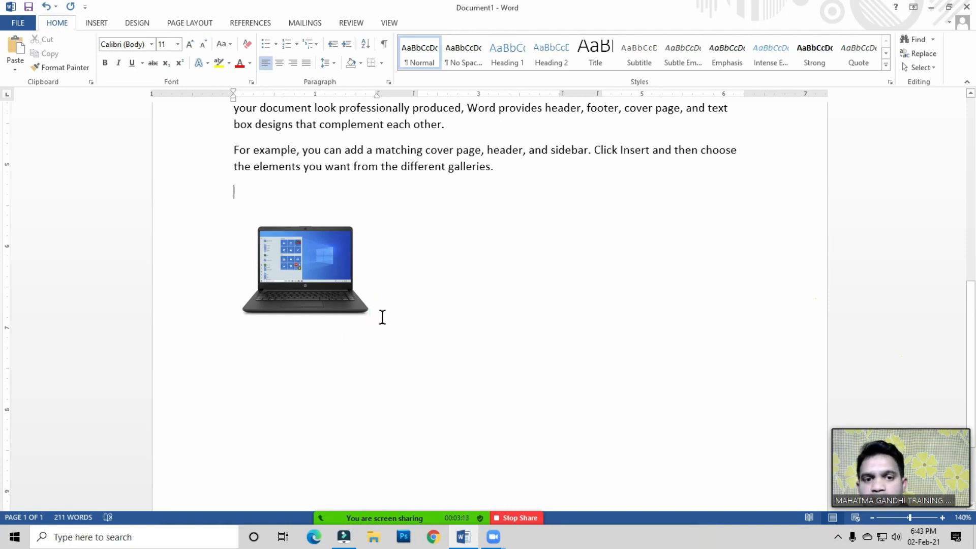
click(236, 194)
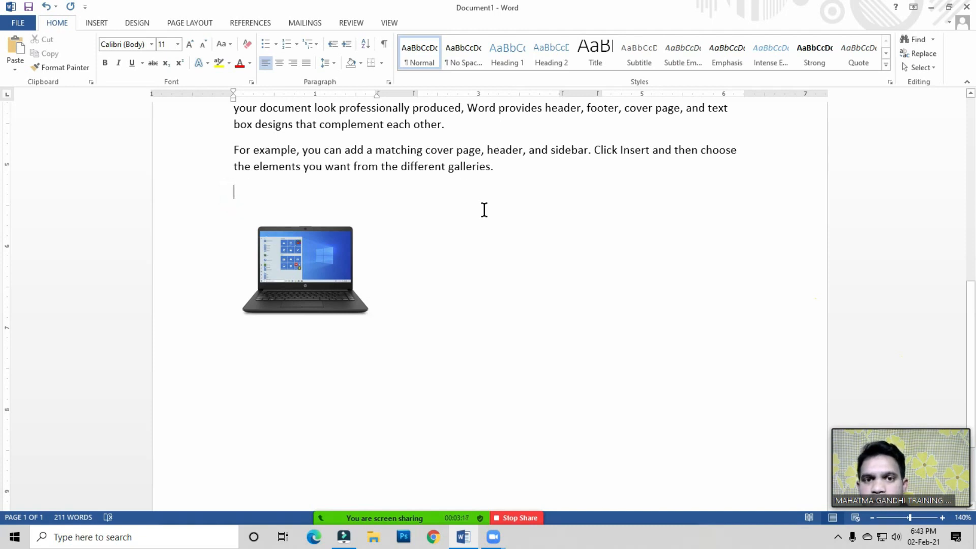
Step: Insert a column break after the laptop picture to start the second column
click(447, 198)
click(248, 193)
click(174, 27)
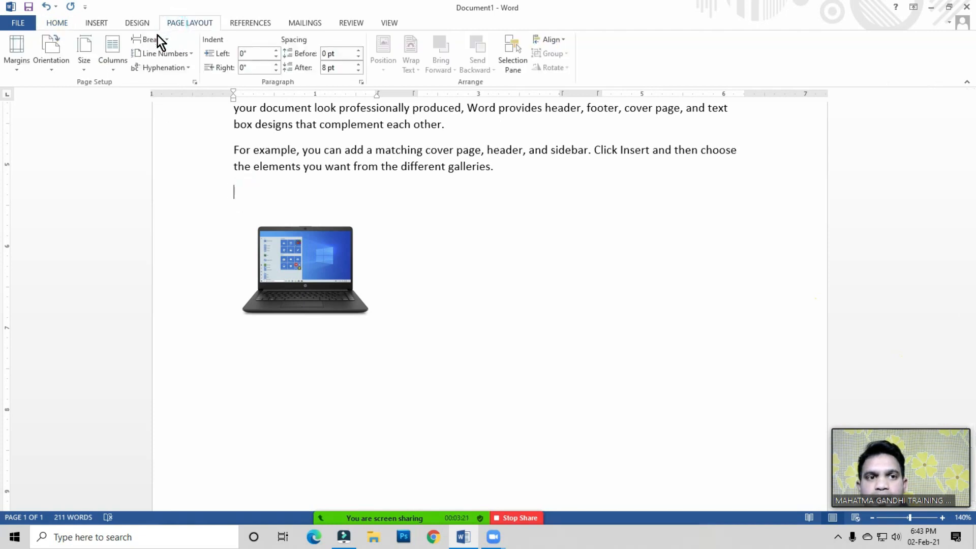
click(153, 39)
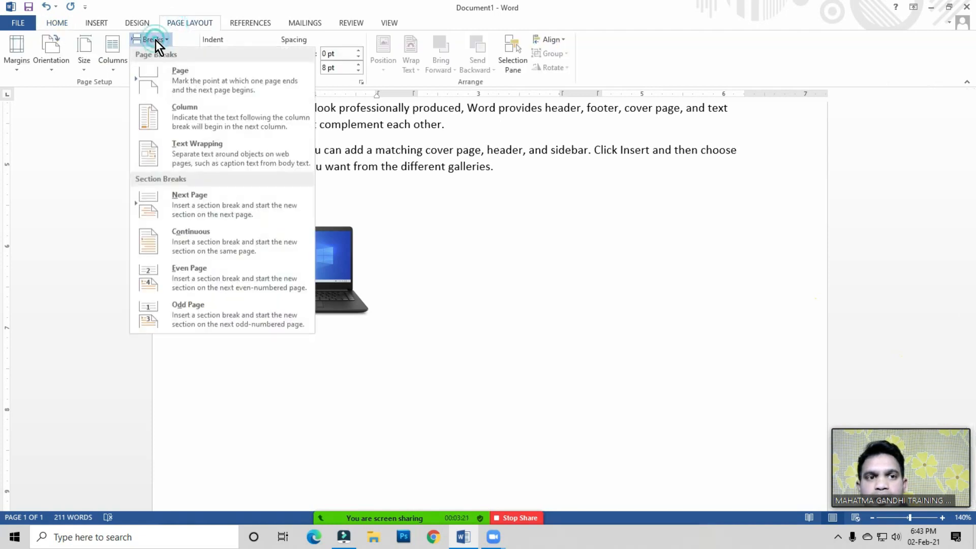
click(192, 118)
click(438, 199)
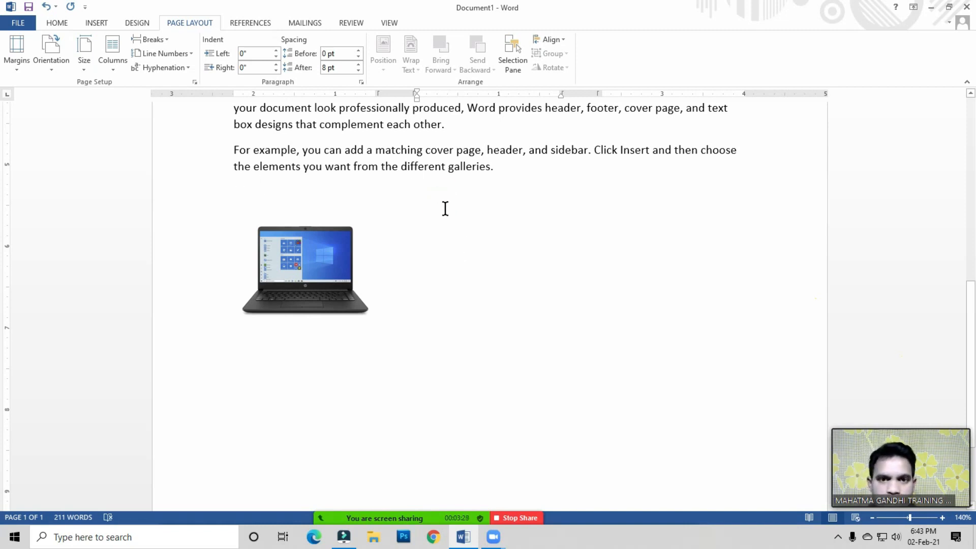
Step: Copy the two paragraphs to the right of the Excel logo and paste them into the second column
scroll(439, 208, up, 10)
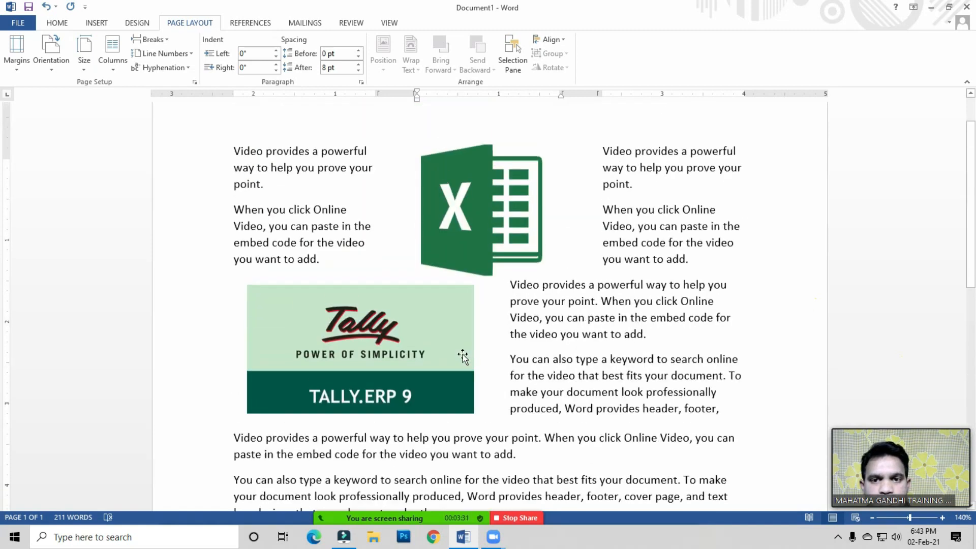
drag(228, 209, 334, 312)
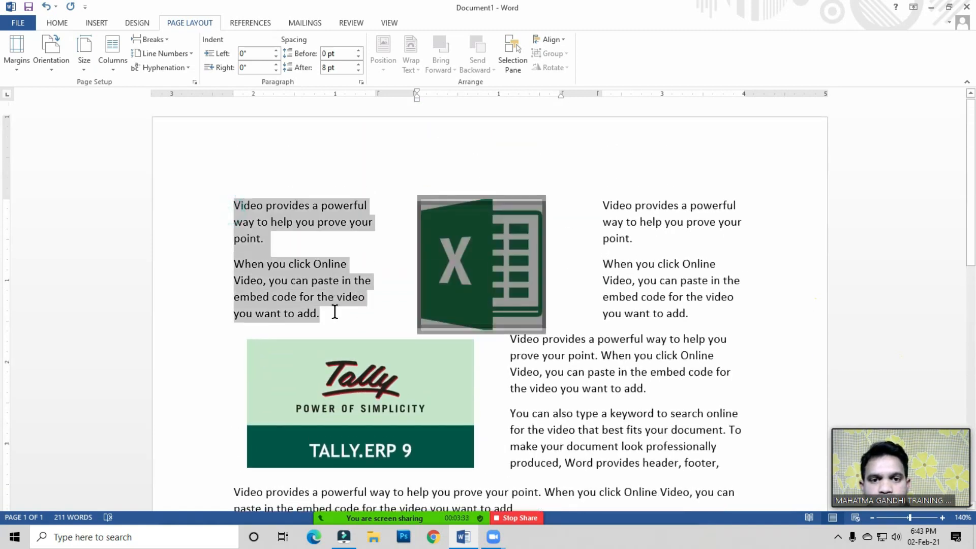
click(331, 322)
drag(602, 204, 689, 313)
click(57, 22)
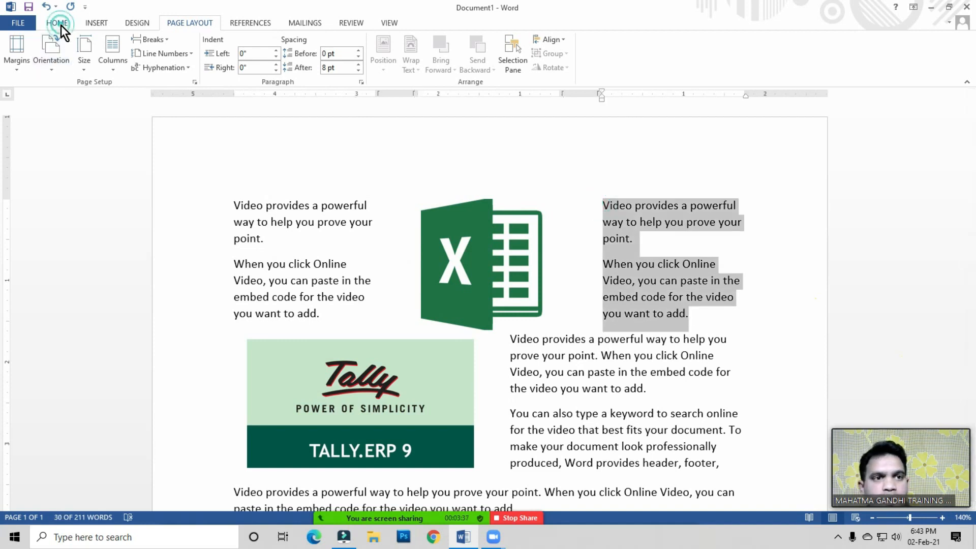
click(44, 54)
scroll(567, 303, down, 6)
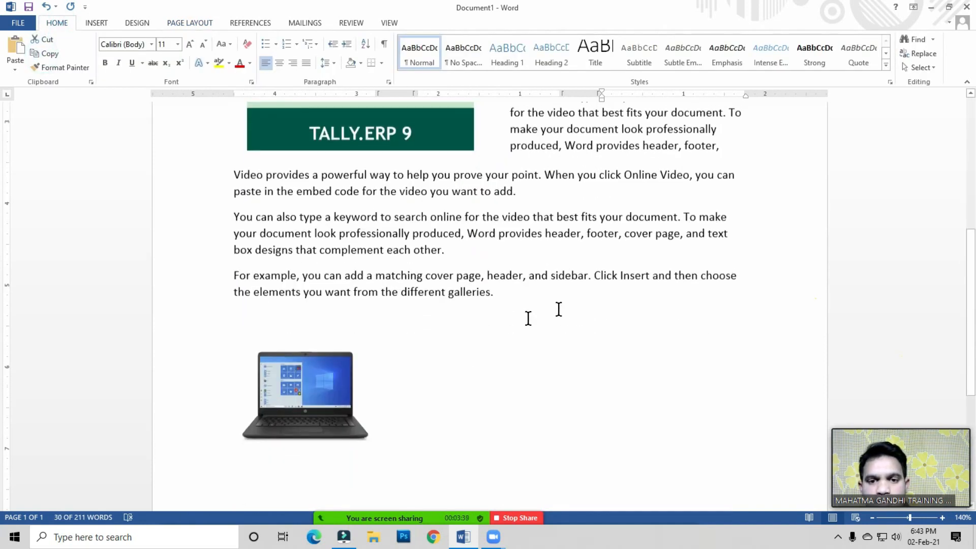
click(465, 326)
click(19, 47)
click(510, 420)
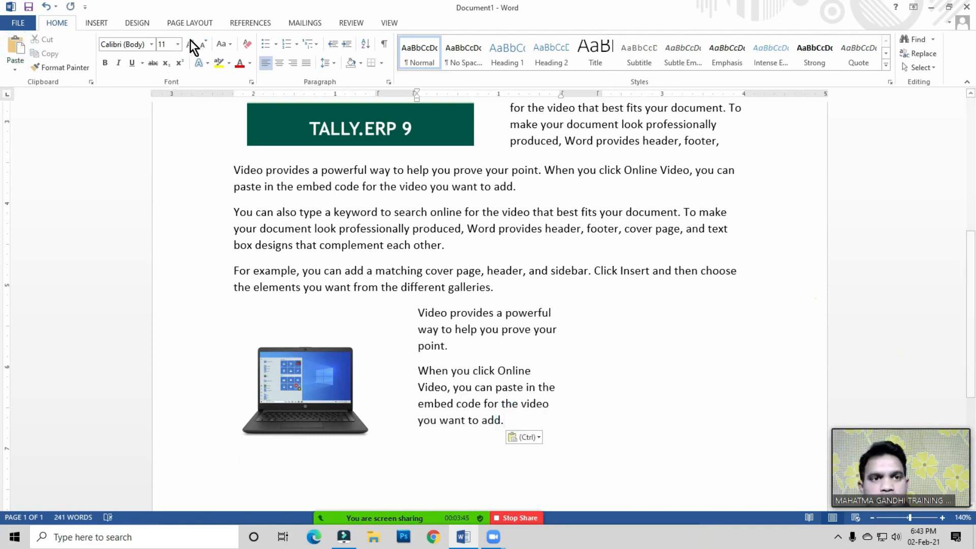
Step: Insert a column break after the pasted paragraphs to move to the third column
click(194, 23)
click(156, 43)
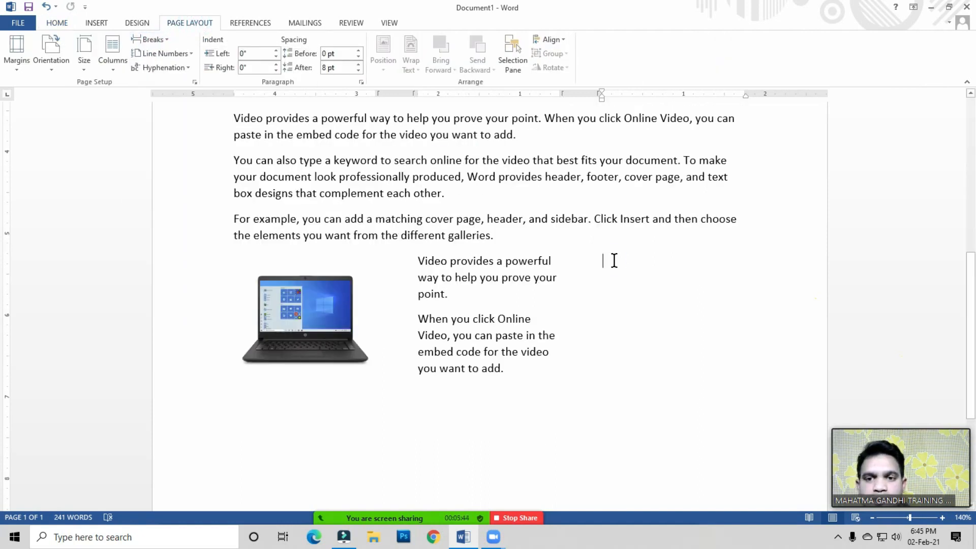
click(614, 260)
click(614, 259)
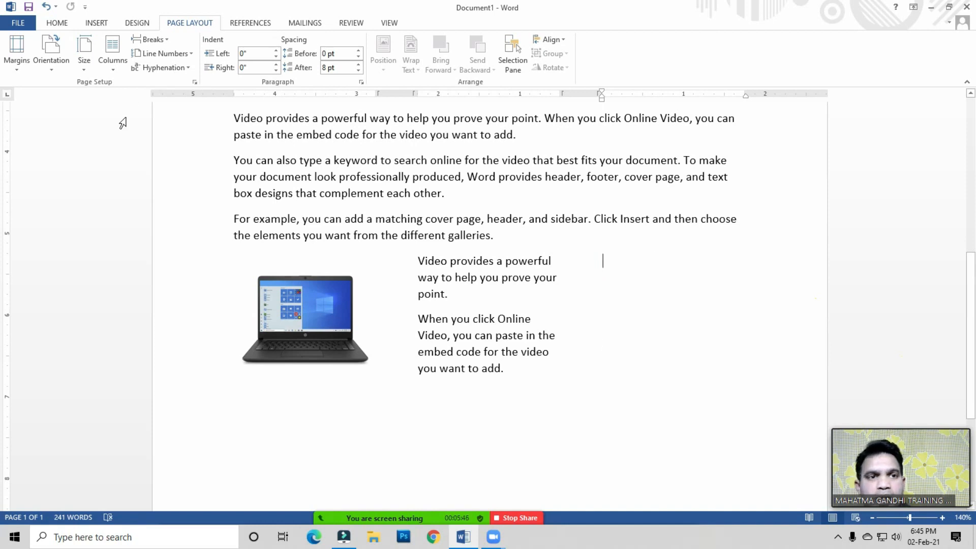
Step: Insert the Excel 2013 logo picture from the Photos folder and place it in the third column
click(93, 22)
click(137, 54)
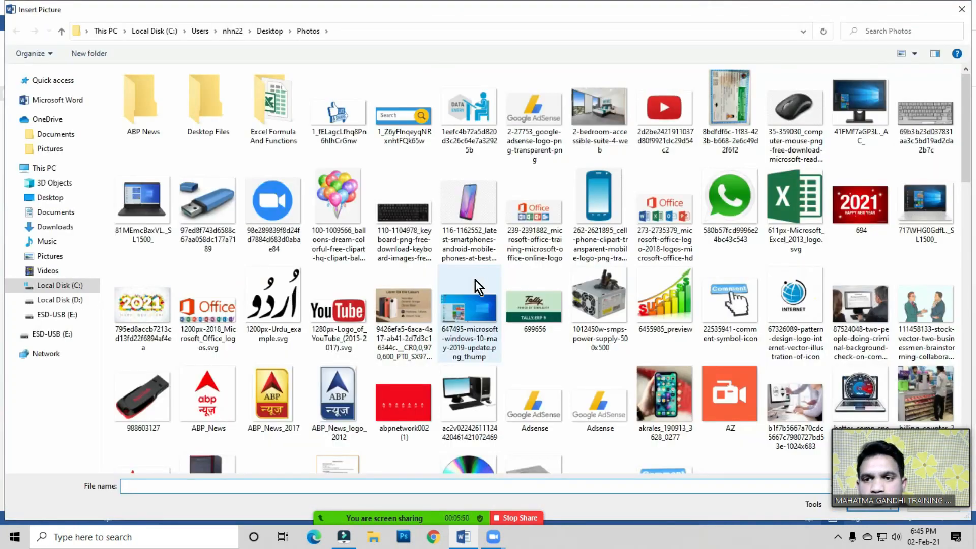
click(799, 206)
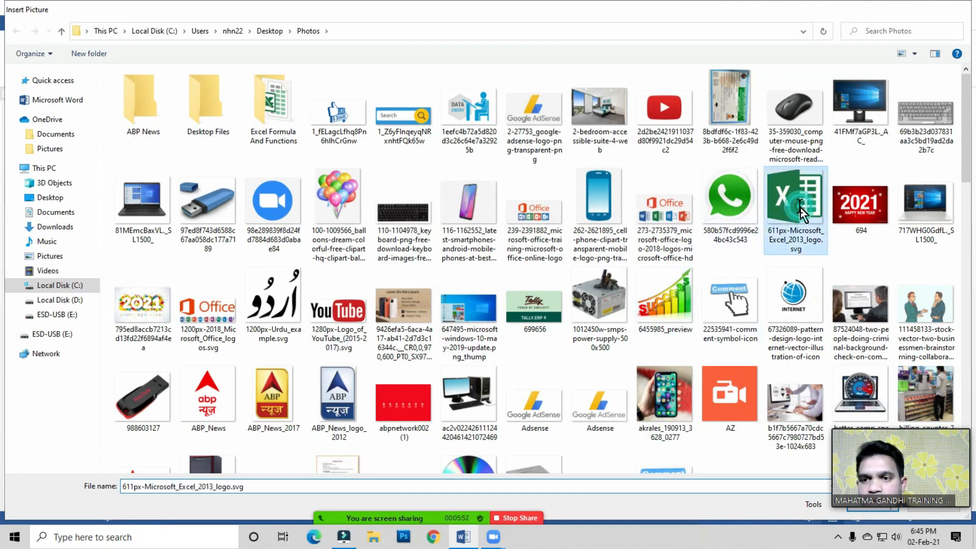
double_click(800, 206)
drag(486, 346, 675, 332)
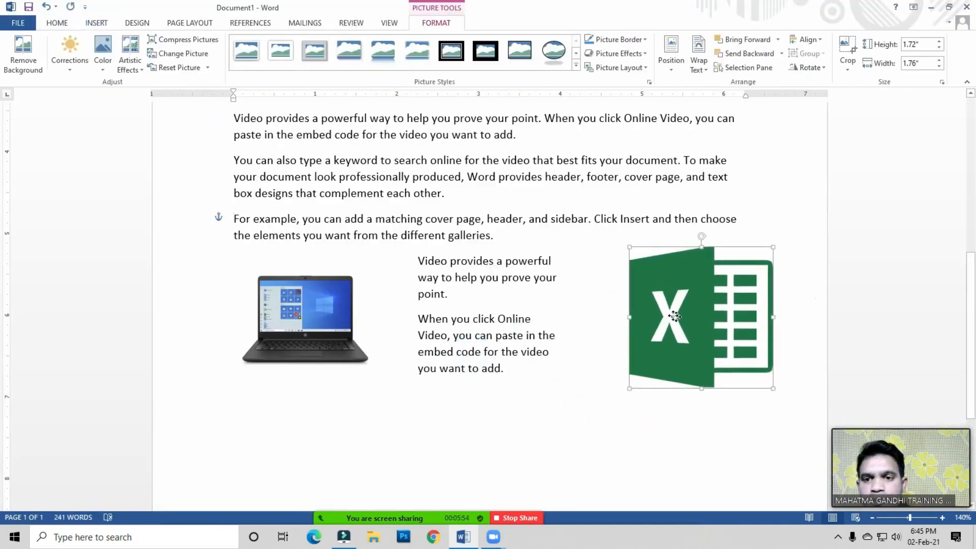
click(527, 342)
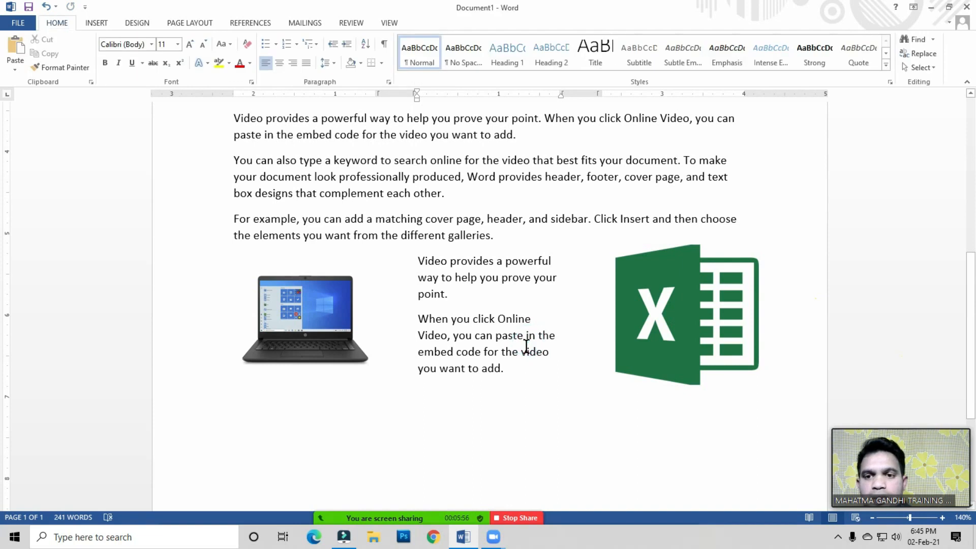
Step: Scroll through the document to review the column layouts and inserted pictures
scroll(524, 348, up, 3)
scroll(617, 375, down, 3)
scroll(525, 385, up, 4)
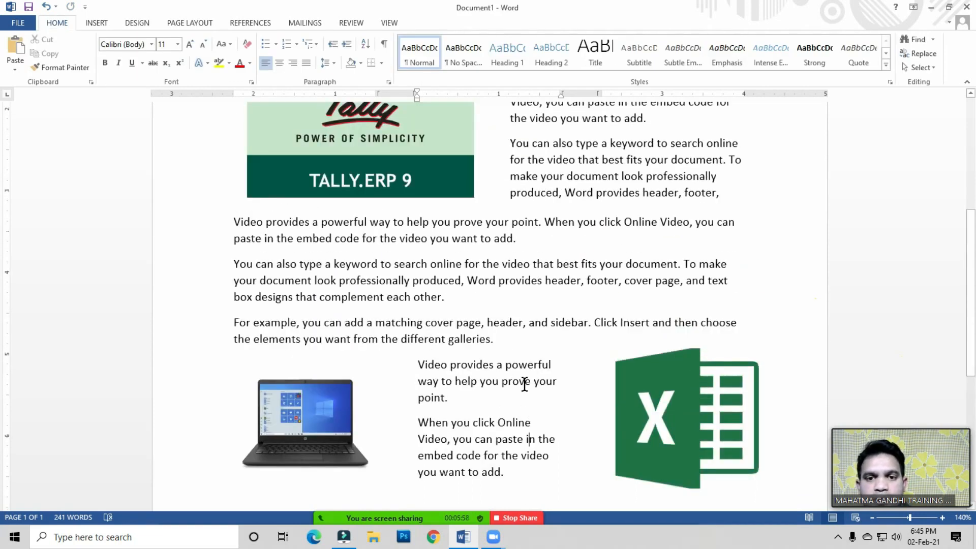
scroll(525, 385, up, 5)
scroll(508, 305, down, 2)
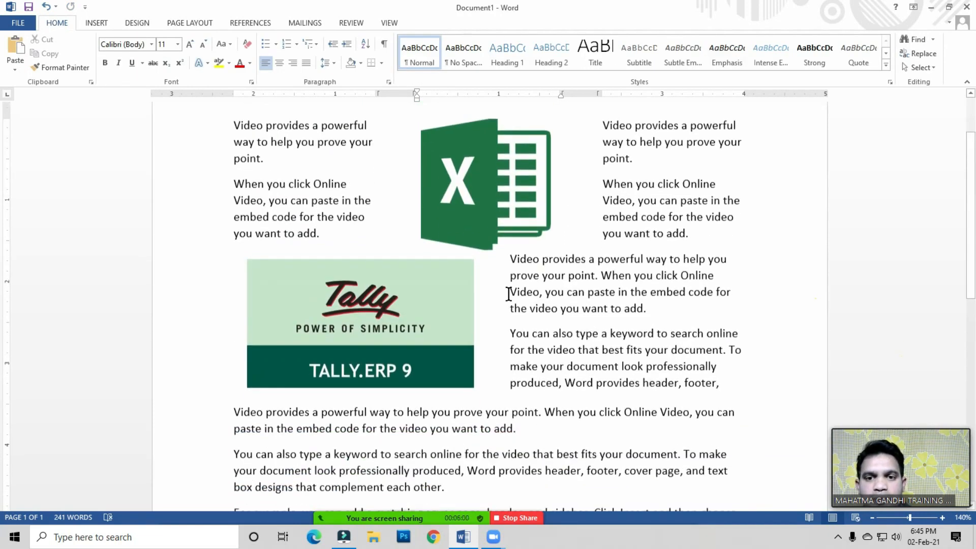
click(489, 197)
drag(486, 249, 487, 230)
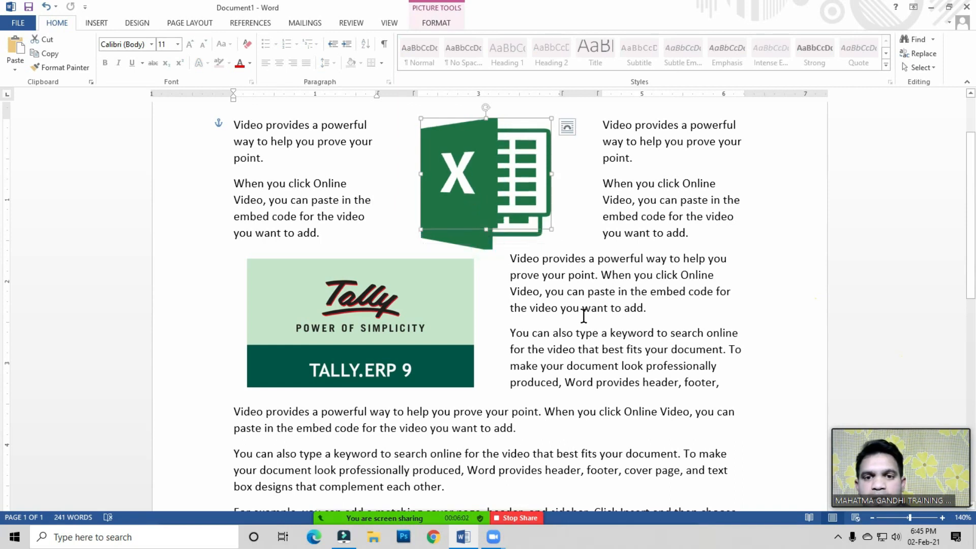
click(594, 292)
scroll(585, 341, up, 3)
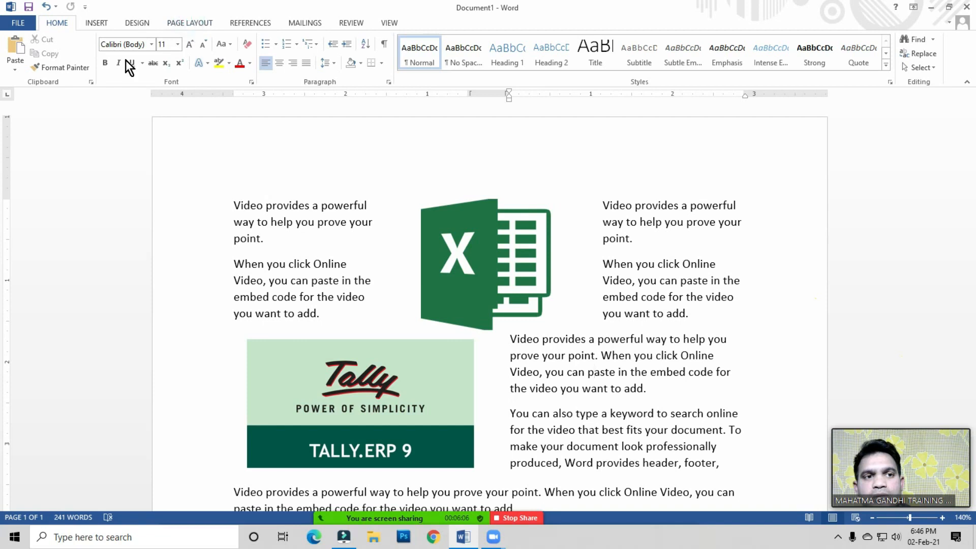
click(189, 23)
click(112, 56)
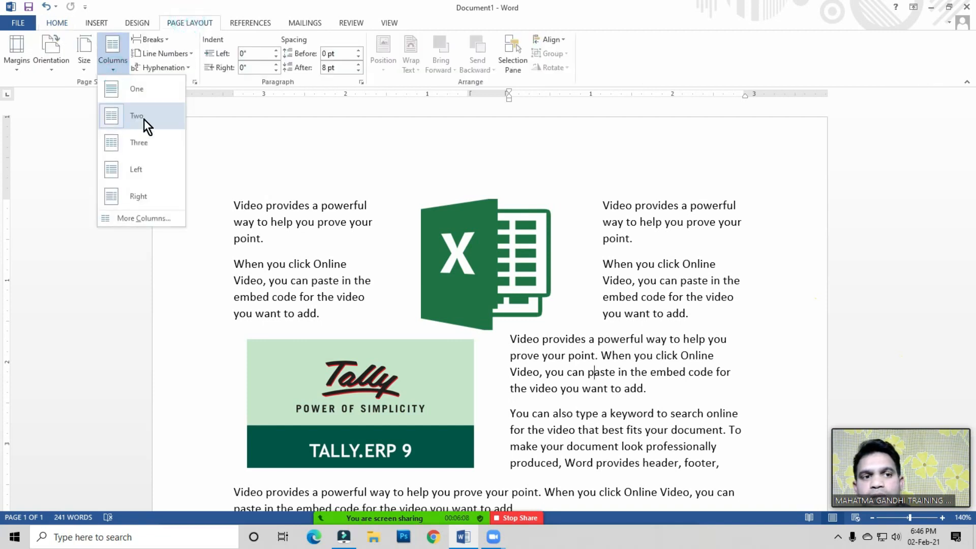
click(328, 246)
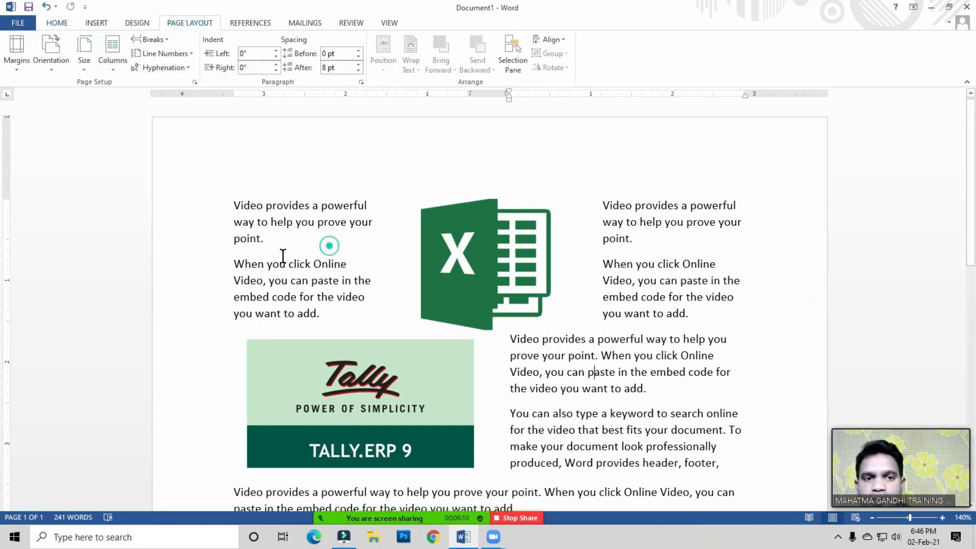
click(314, 312)
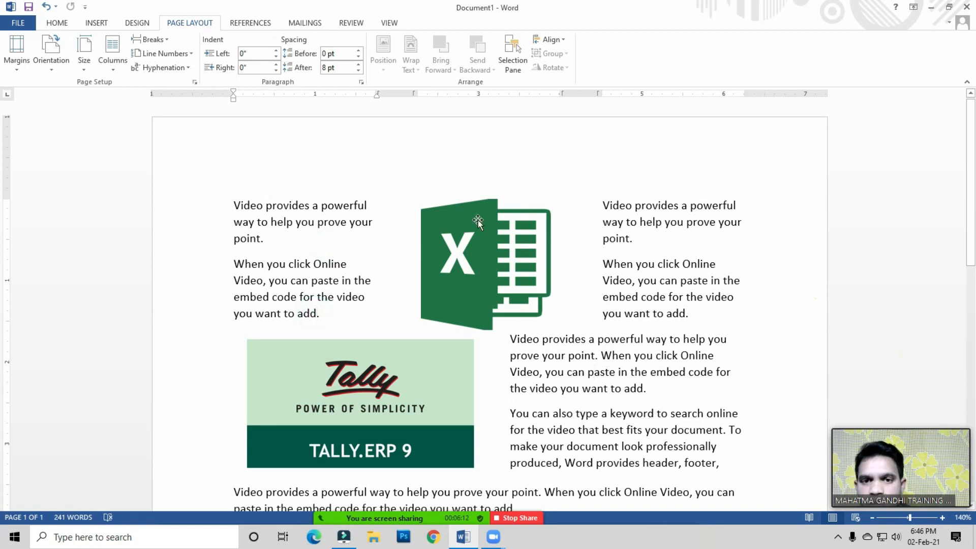
click(324, 315)
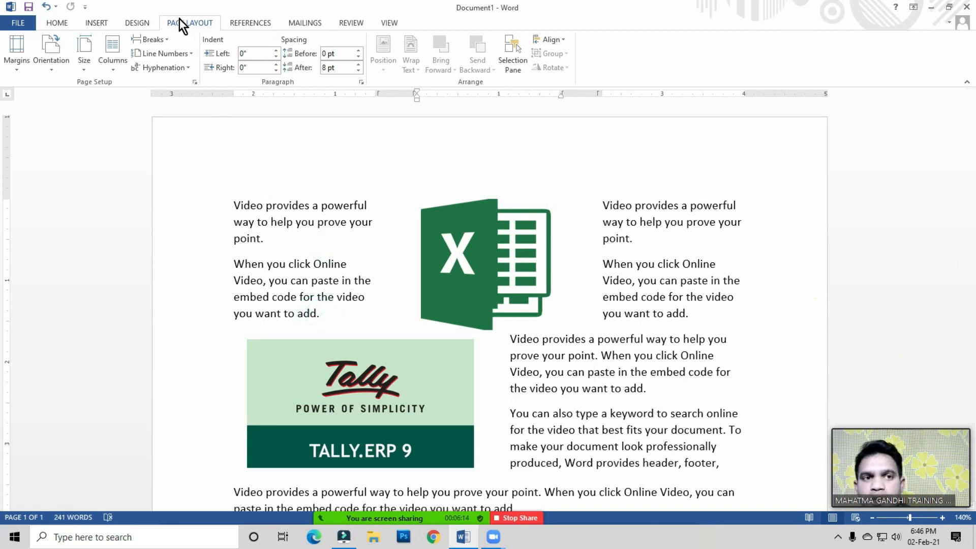
click(162, 41)
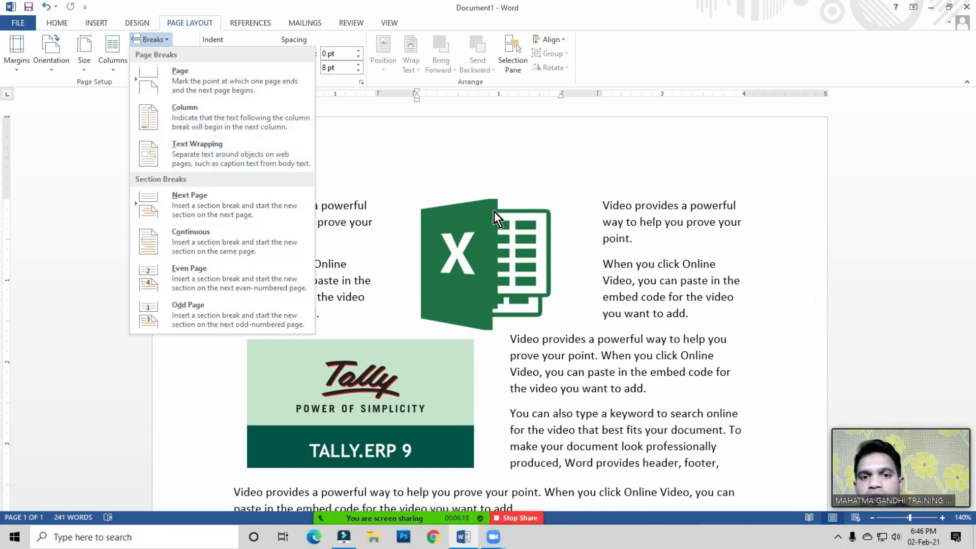
click(370, 308)
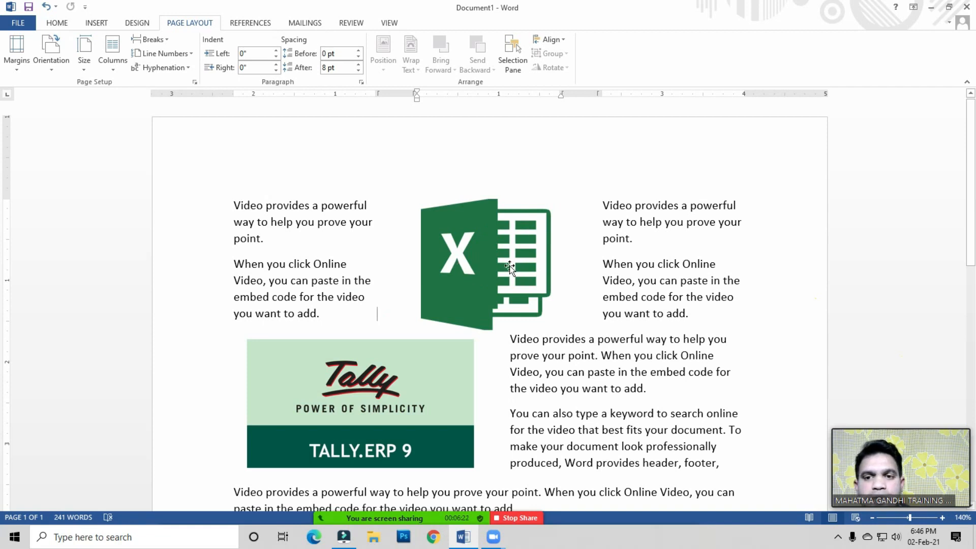
Step: Scroll up and down the page to inspect the three-column section with the pictures
click(665, 292)
scroll(455, 269, down, 4)
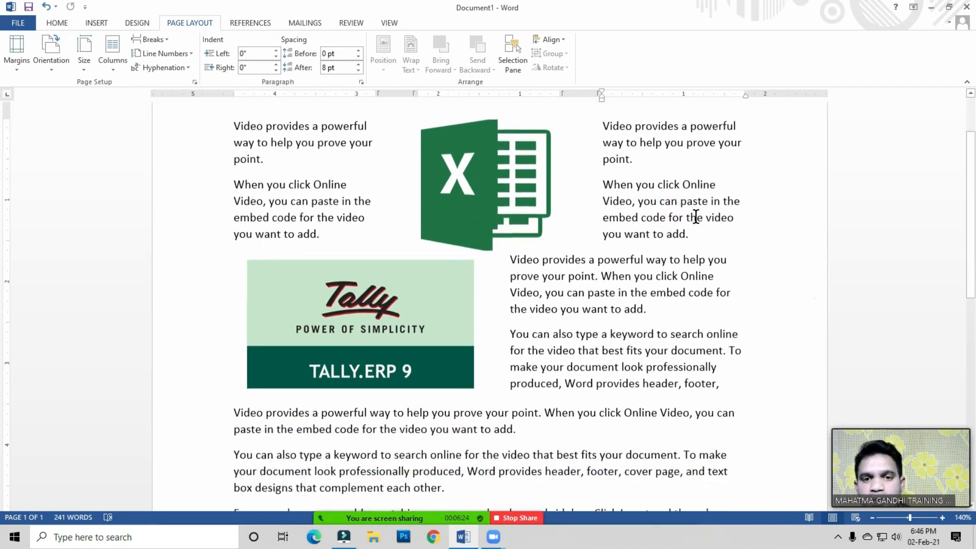
scroll(495, 334, down, 3)
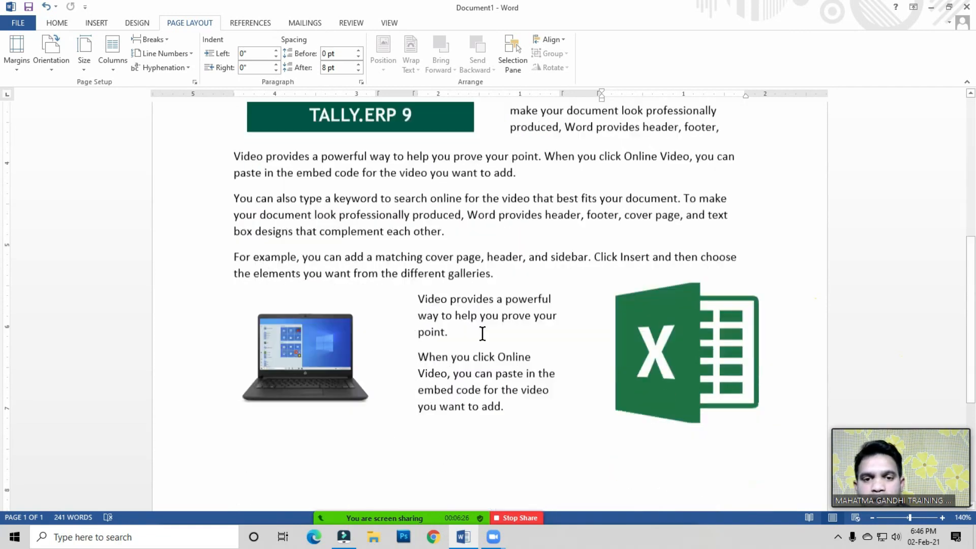
scroll(586, 355, up, 7)
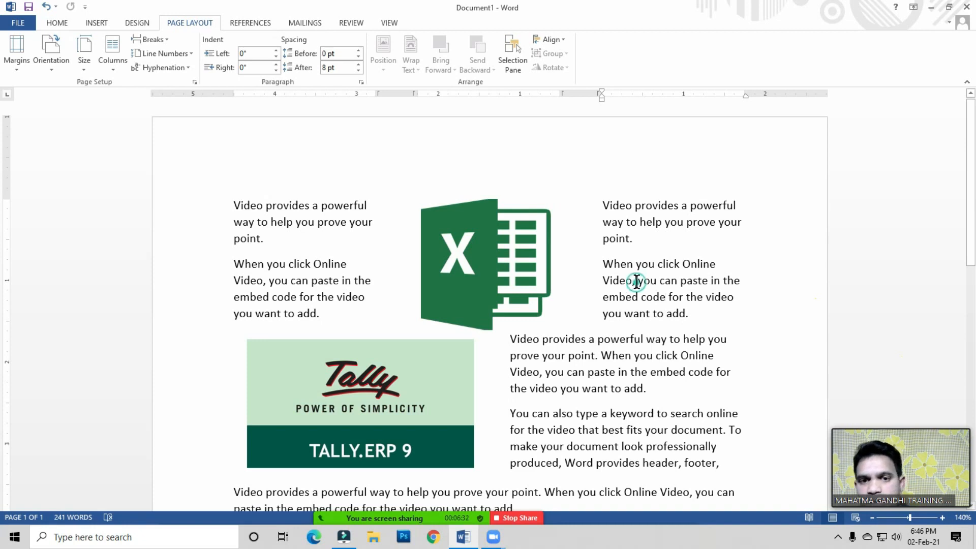
scroll(637, 284, down, 7)
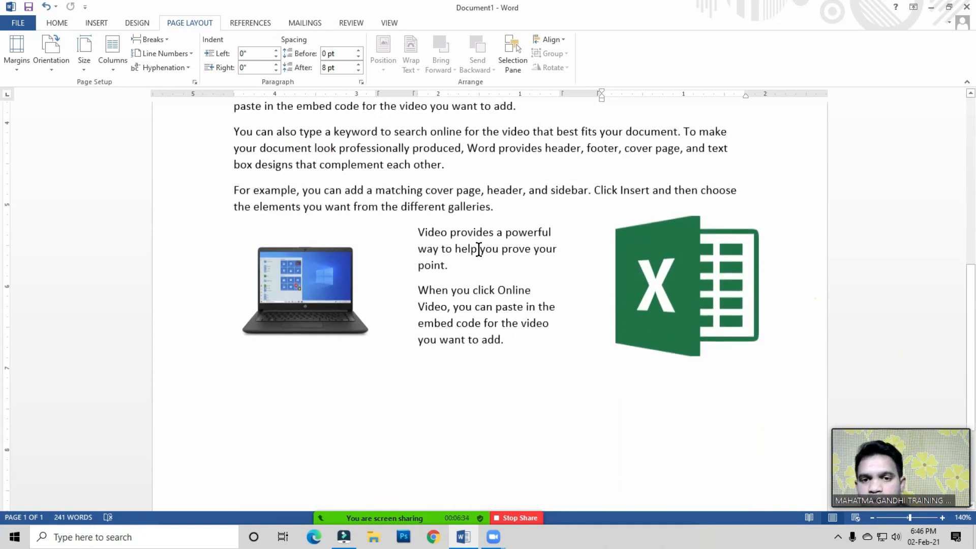
scroll(528, 310, down, 3)
scroll(520, 316, up, 4)
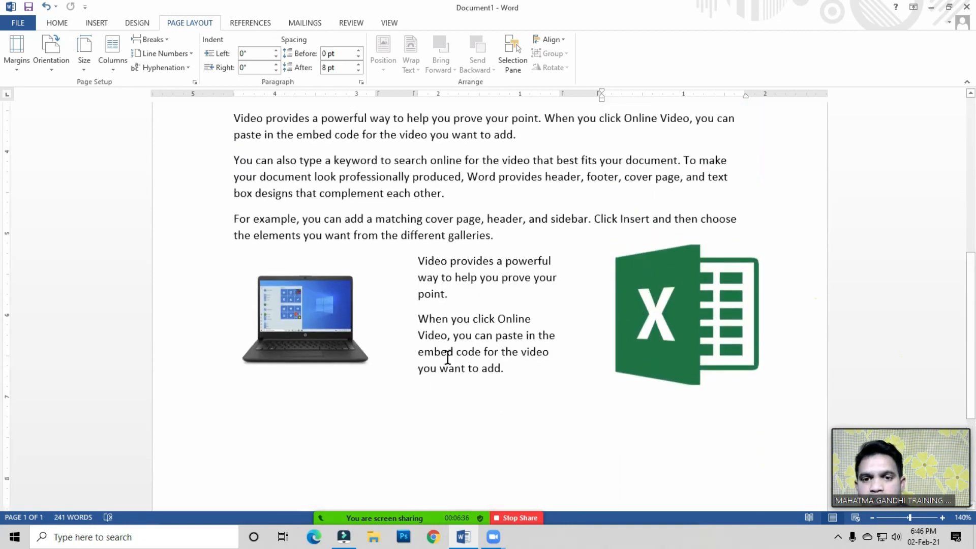
scroll(559, 305, down, 2)
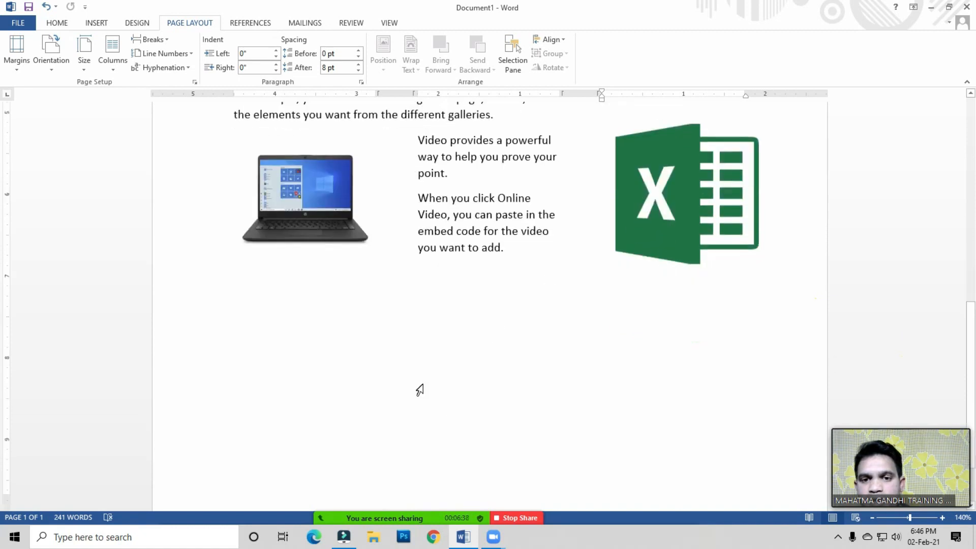
scroll(381, 452, down, 1)
scroll(617, 251, up, 3)
click(529, 297)
scroll(469, 131, up, 2)
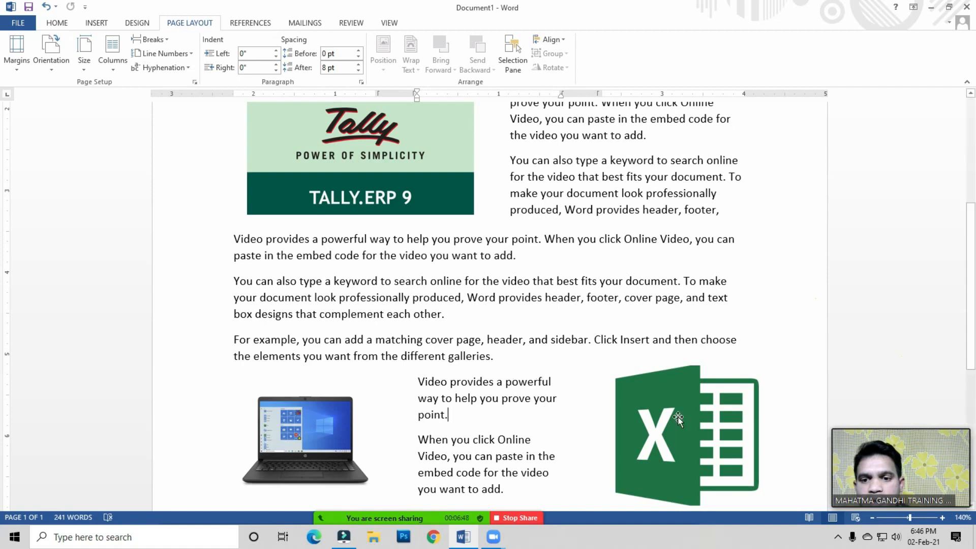
scroll(472, 412, down, 3)
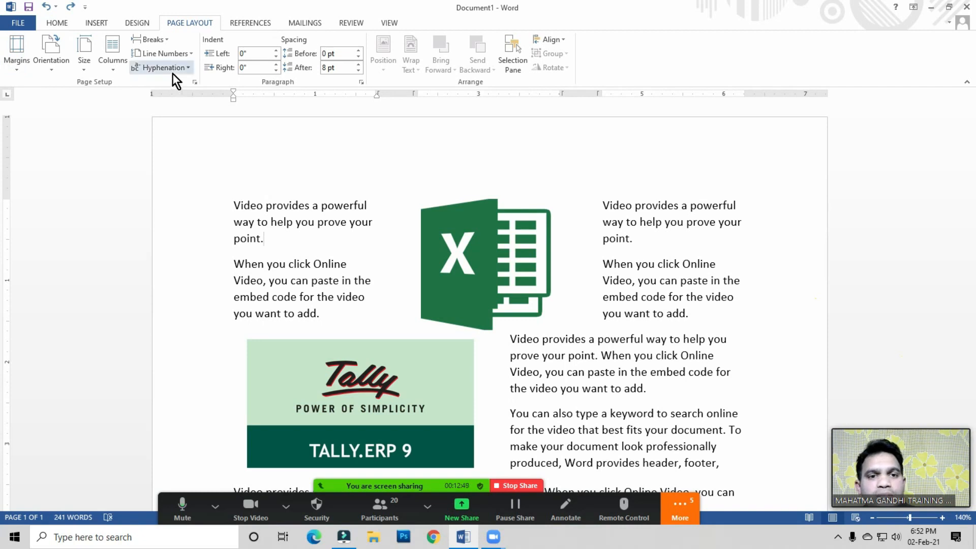
Step: Select all the document content and delete it
click(239, 197)
click(344, 224)
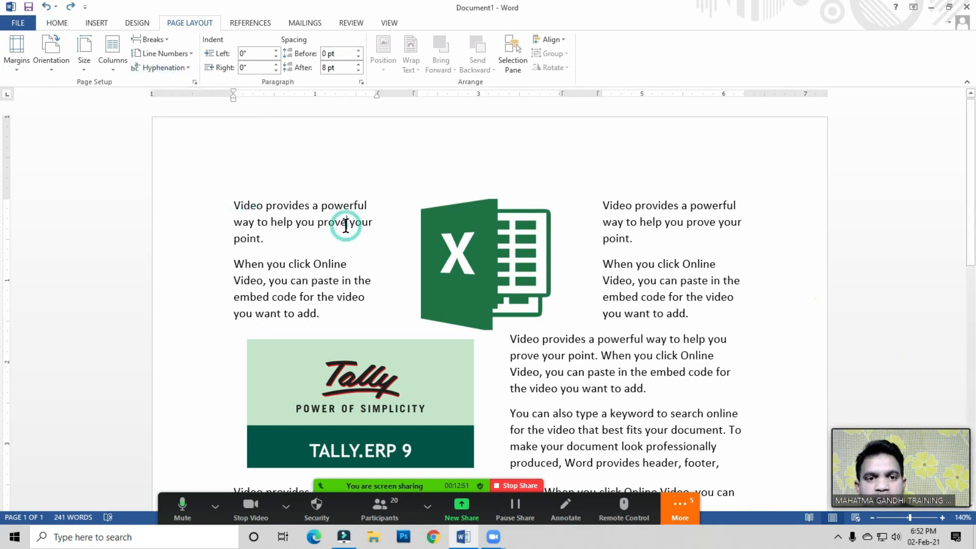
click(282, 233)
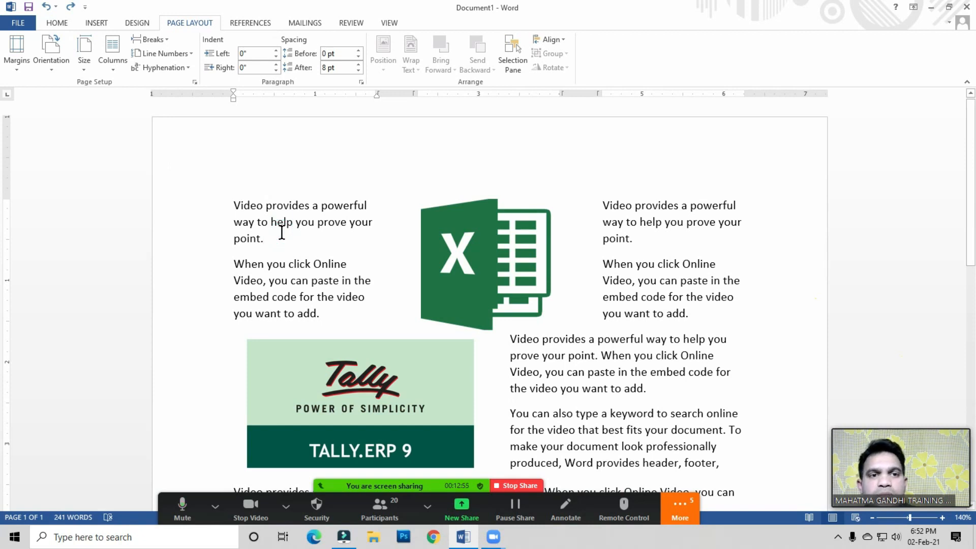
click(283, 224)
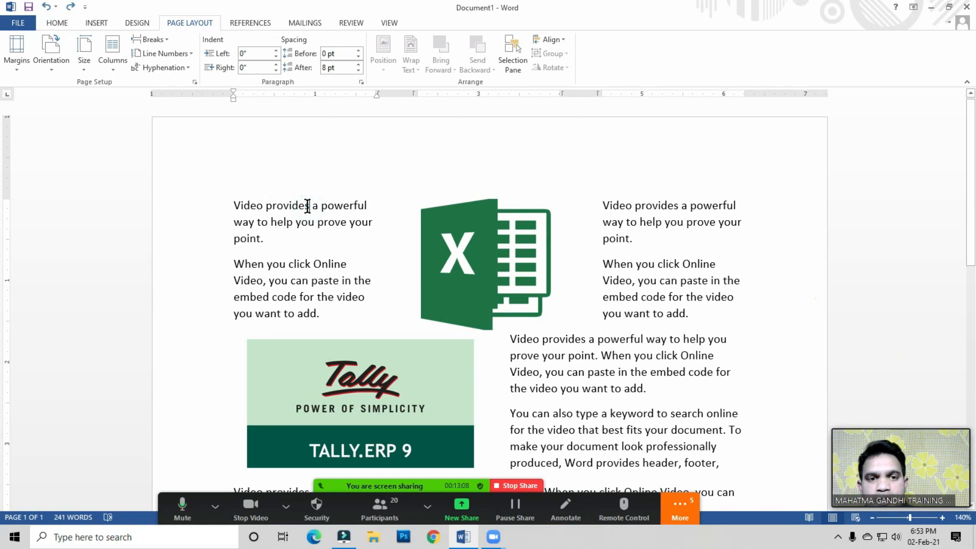
key(ctrl+a)
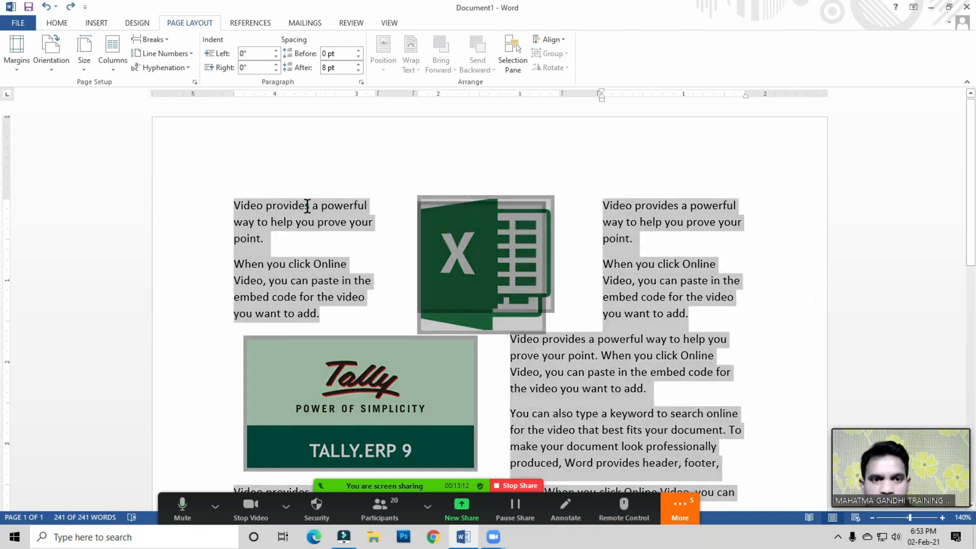
key(Delete)
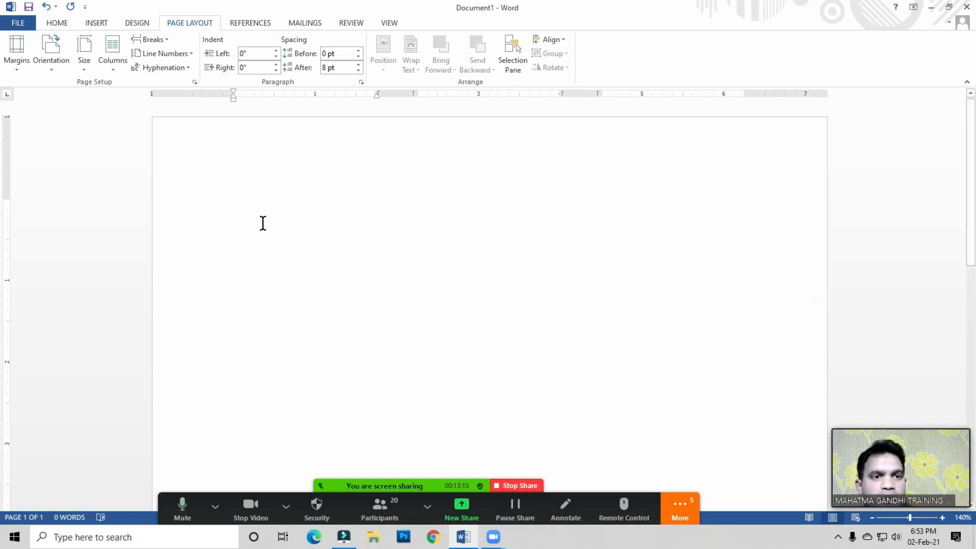
Step: Reset the layout to one column and generate sample paragraphs with =rand ()
click(120, 66)
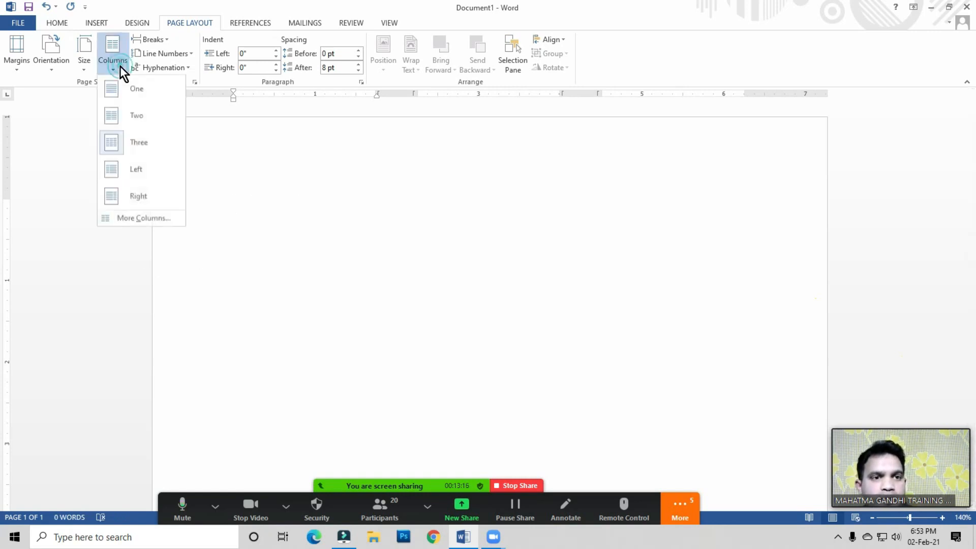
click(137, 98)
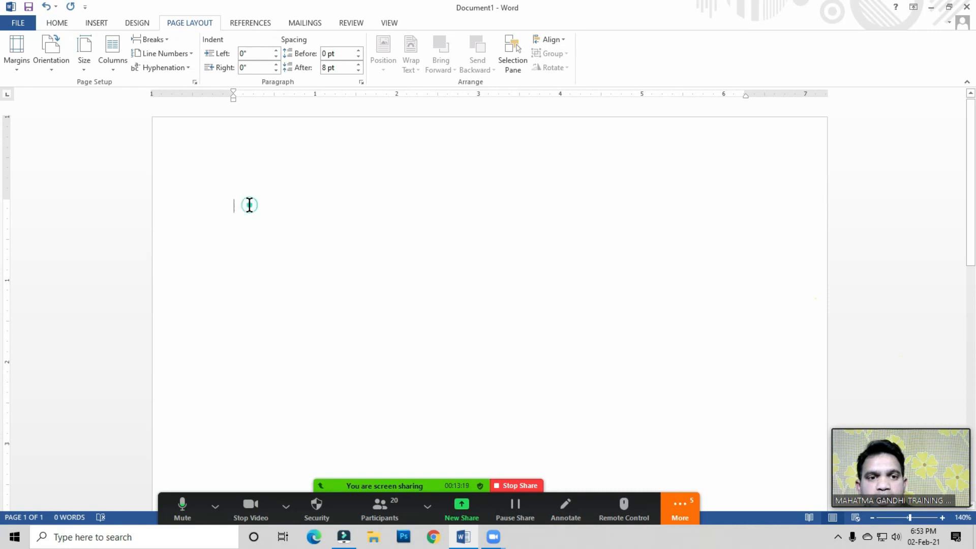
text(=rand)
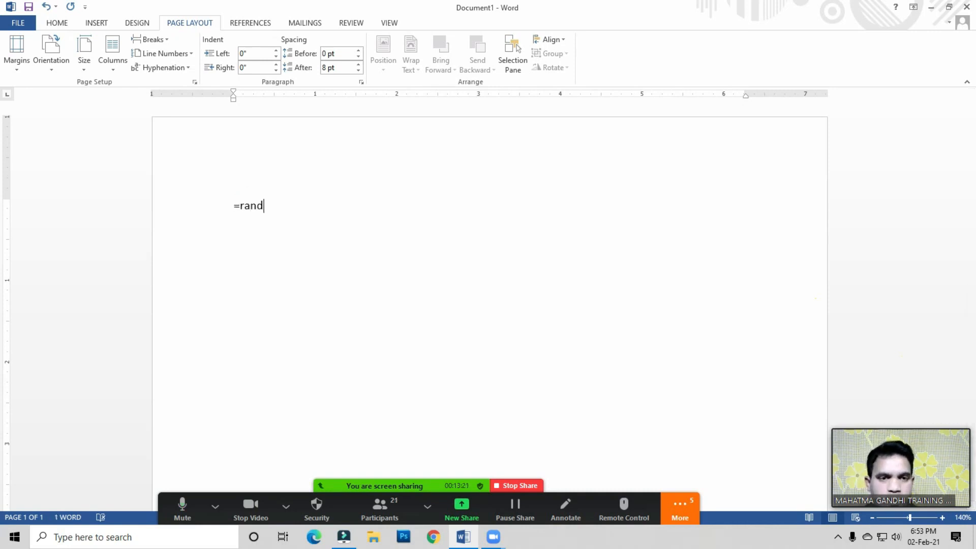
text( ())
key(Return)
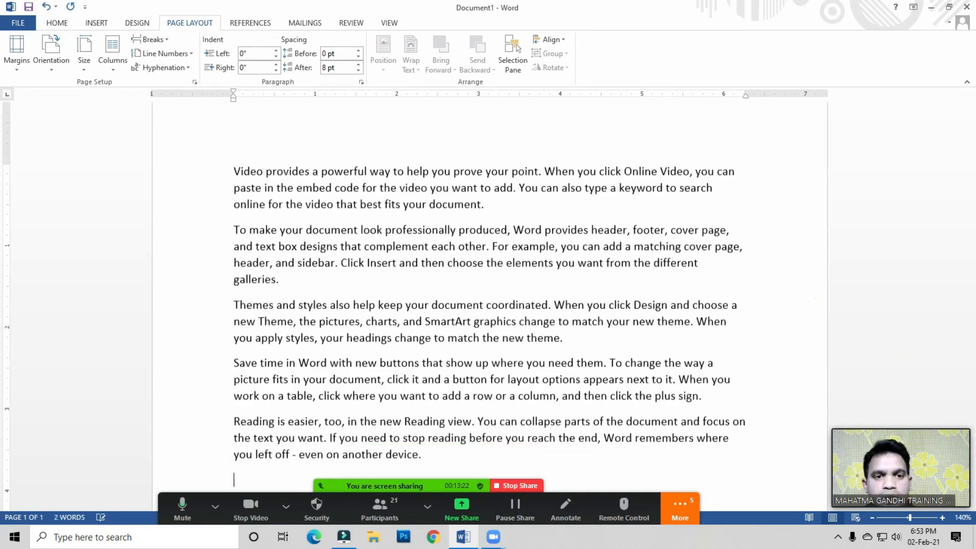
Step: Increase the first paragraph's indent by two steps
click(381, 232)
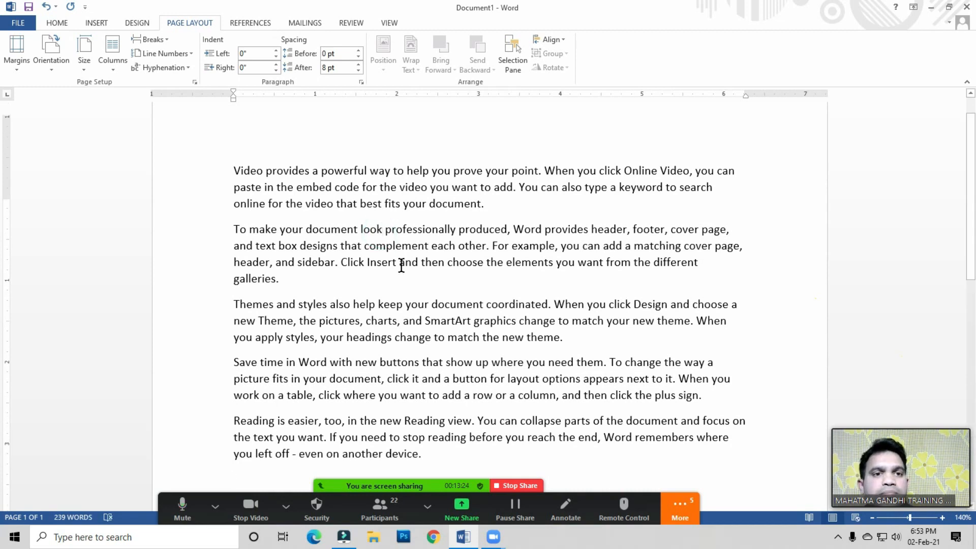
scroll(432, 251, up, 1)
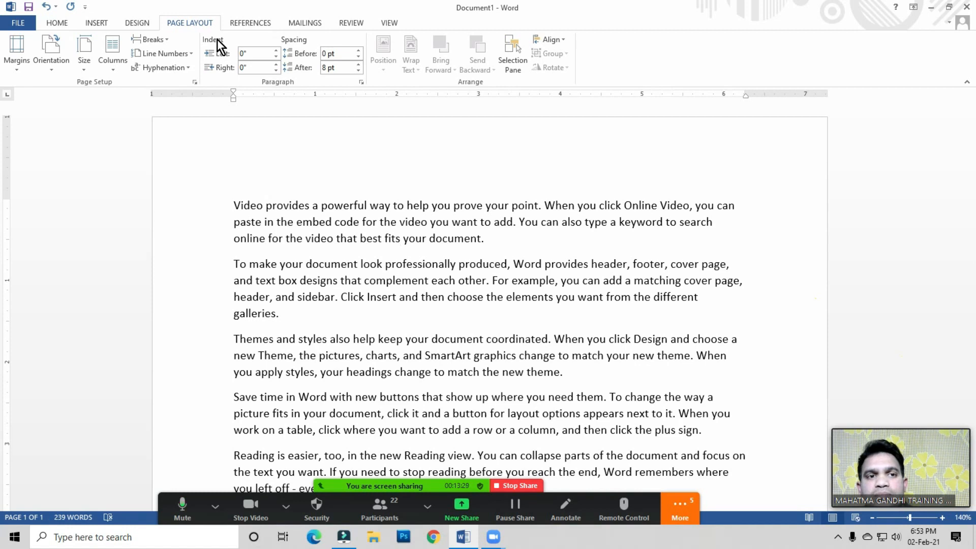
click(55, 23)
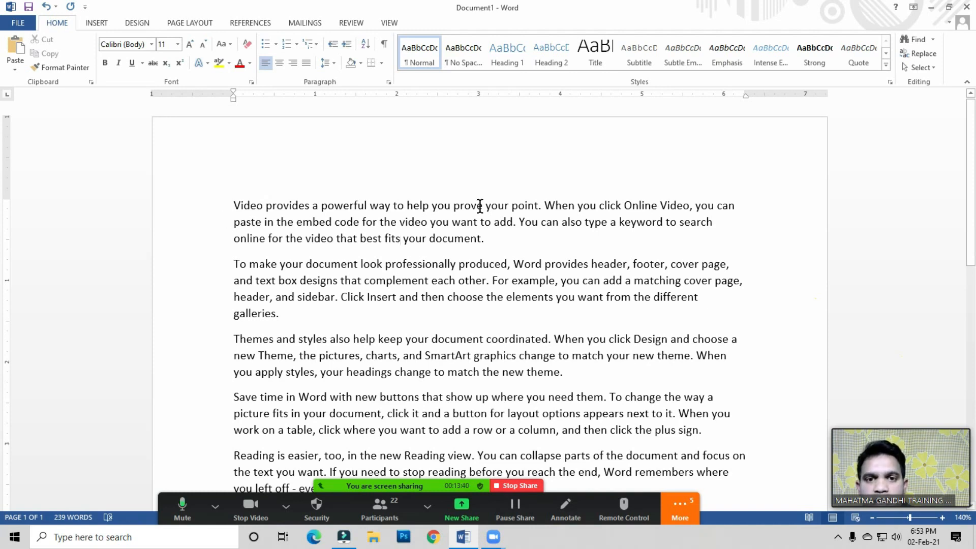
click(350, 45)
click(351, 45)
Step: Increase the first paragraph's indent once more, then decrease it back to the left margin
click(351, 45)
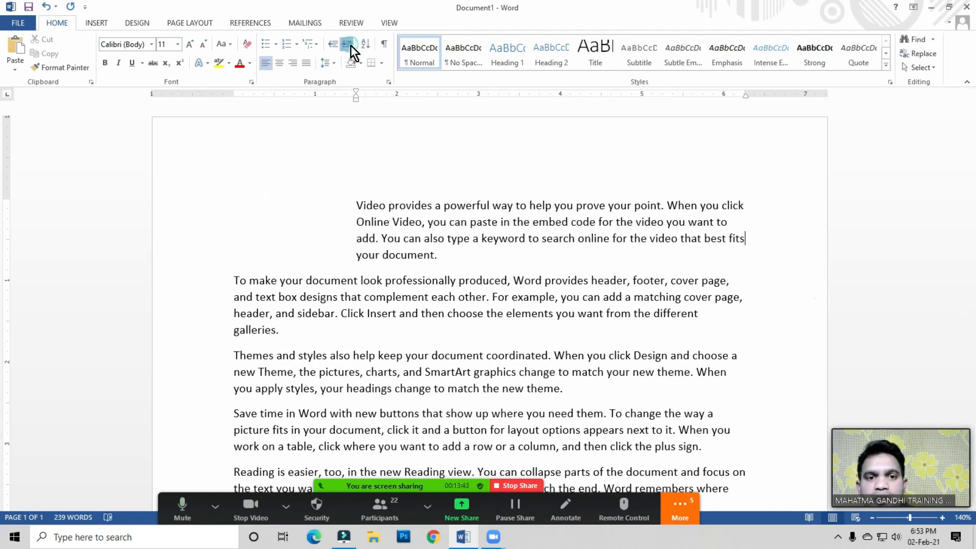
click(350, 45)
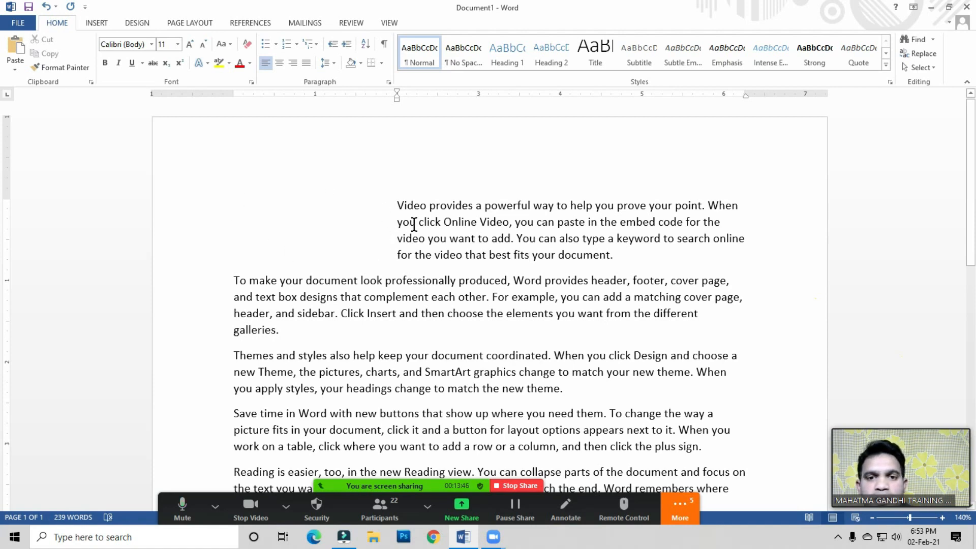
click(334, 44)
click(335, 45)
click(334, 44)
click(334, 44)
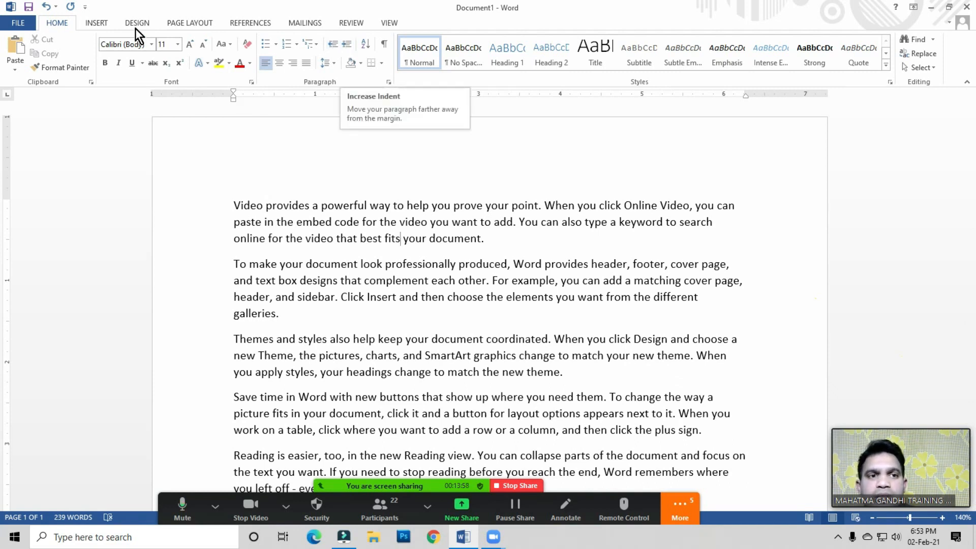
click(192, 21)
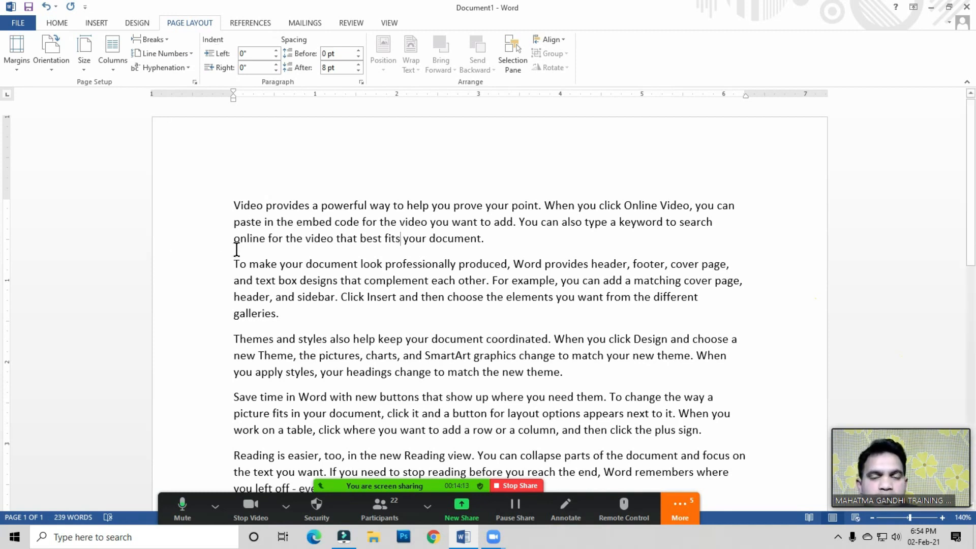
Step: Raise the first paragraph's left indent to 1.6 inches
click(338, 211)
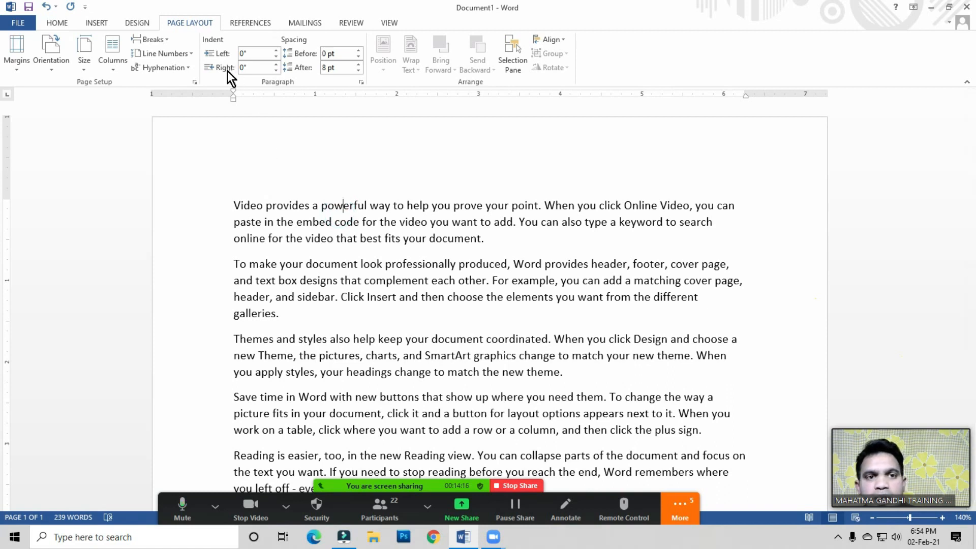
click(275, 51)
click(276, 51)
click(275, 51)
click(275, 51)
click(275, 51)
click(276, 51)
click(276, 51)
click(276, 51)
click(276, 50)
click(276, 51)
click(275, 51)
click(275, 51)
click(276, 51)
click(276, 51)
click(275, 51)
click(276, 51)
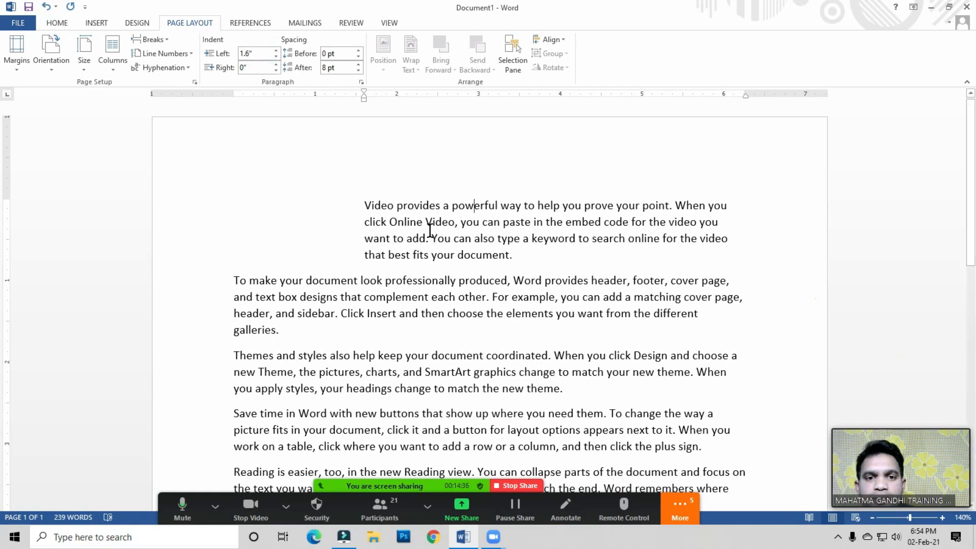
Step: Reset the first paragraph's left indent to 0 inches
click(265, 53)
text(0)
key(Return)
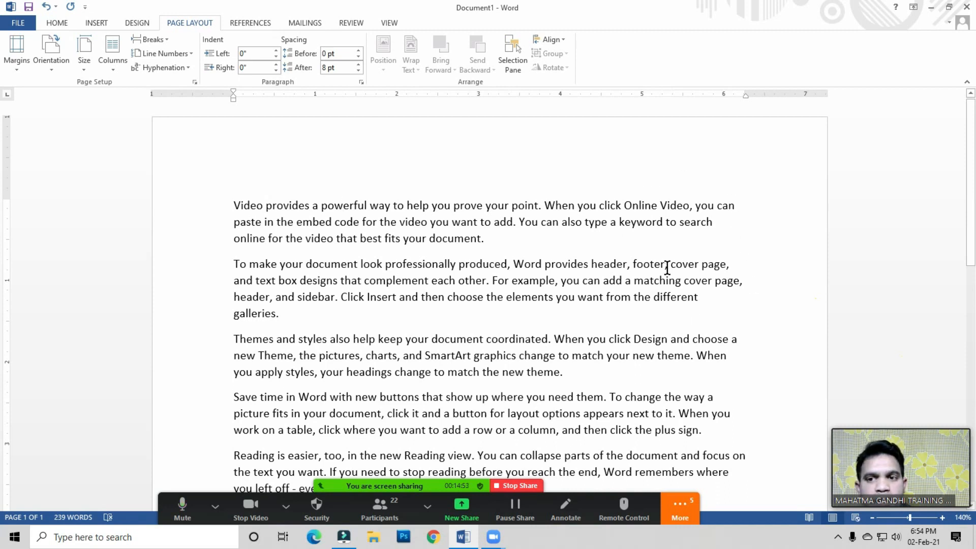
Step: Increase the first paragraph's right indent, setting it to 3 inches
click(684, 223)
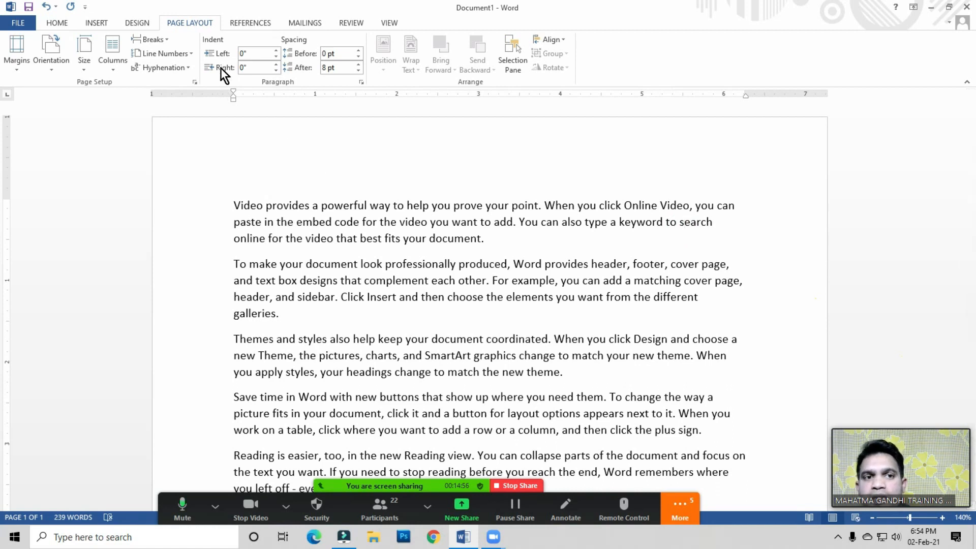
click(276, 64)
click(276, 65)
click(276, 65)
click(276, 65)
click(276, 64)
click(275, 65)
click(275, 65)
click(276, 65)
click(276, 65)
click(275, 64)
click(276, 64)
click(275, 64)
click(275, 65)
click(265, 68)
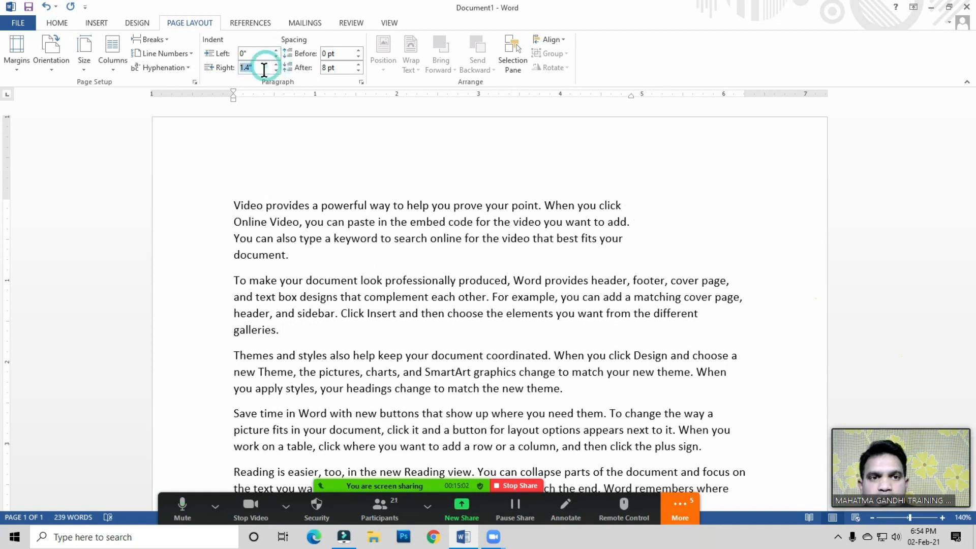
text(3)
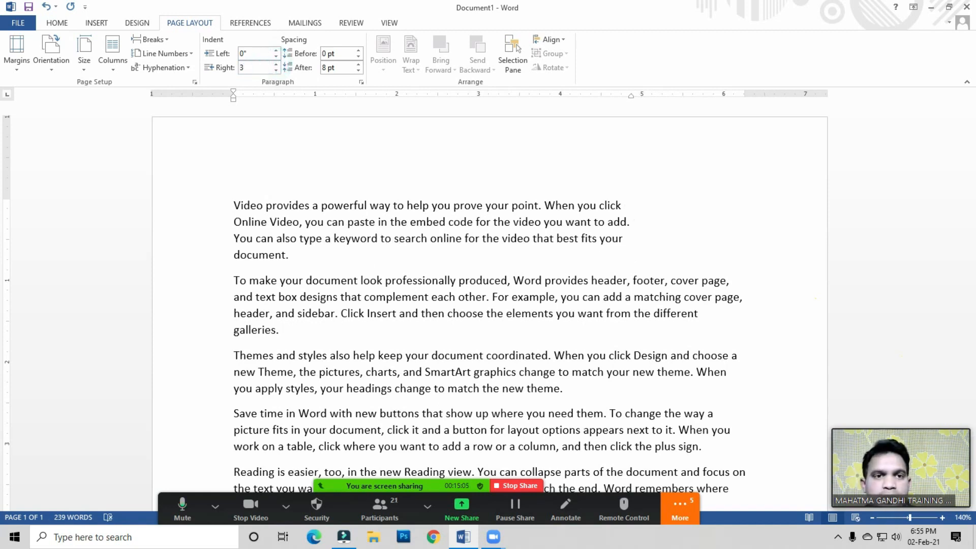
key(Return)
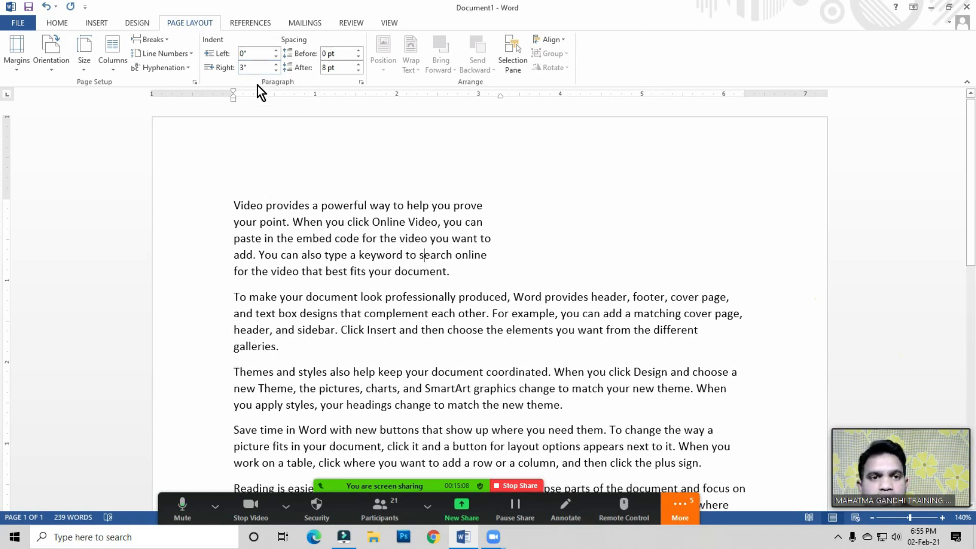
Step: Set the first paragraph's right indent to 2 inches, then reset it to 0
click(259, 68)
text(2)
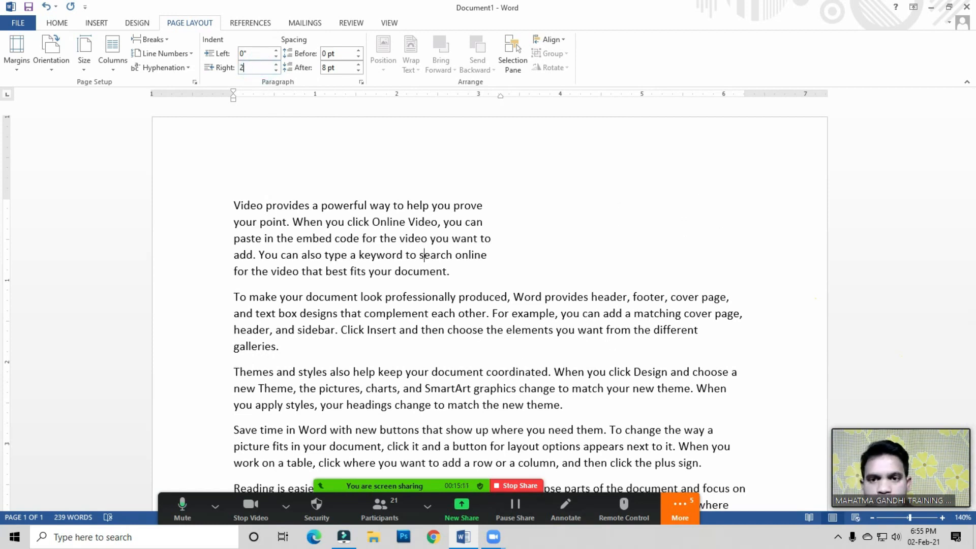
key(Return)
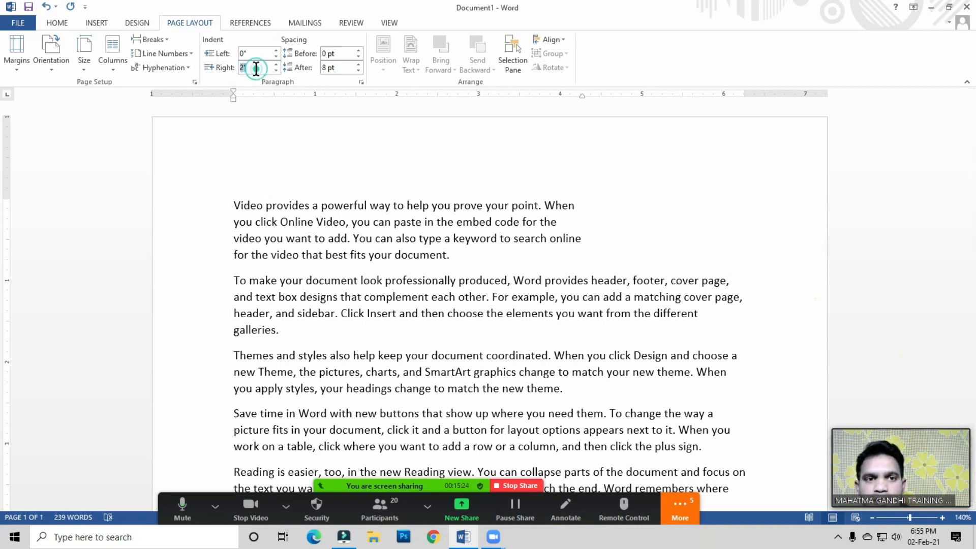
text(0)
key(Return)
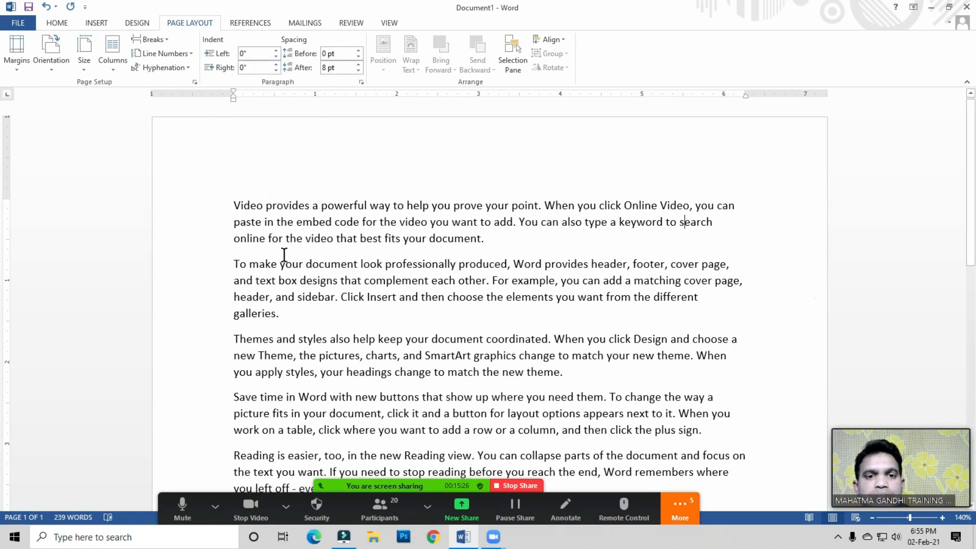
Step: Increase the spacing after the third paragraph to 54 pt
click(350, 224)
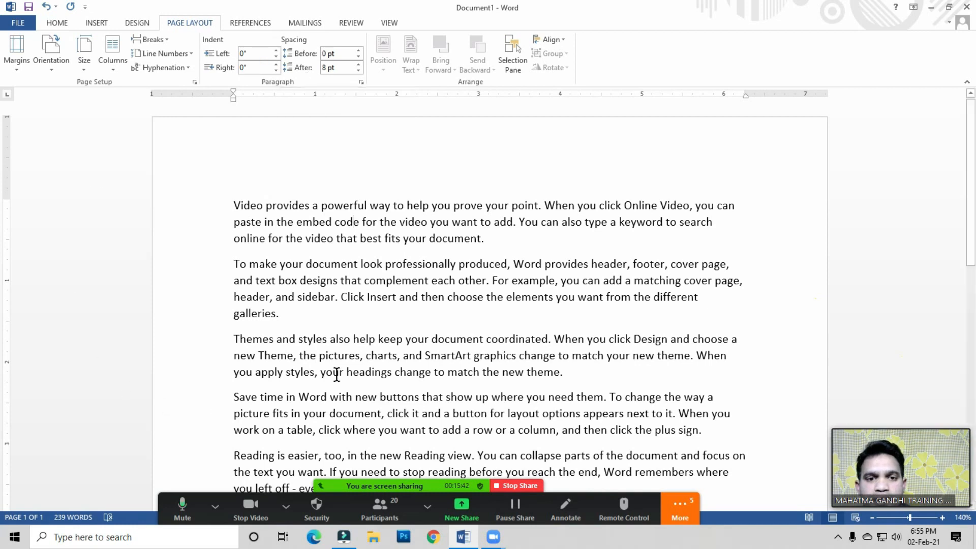
scroll(368, 194, down, 1)
click(376, 240)
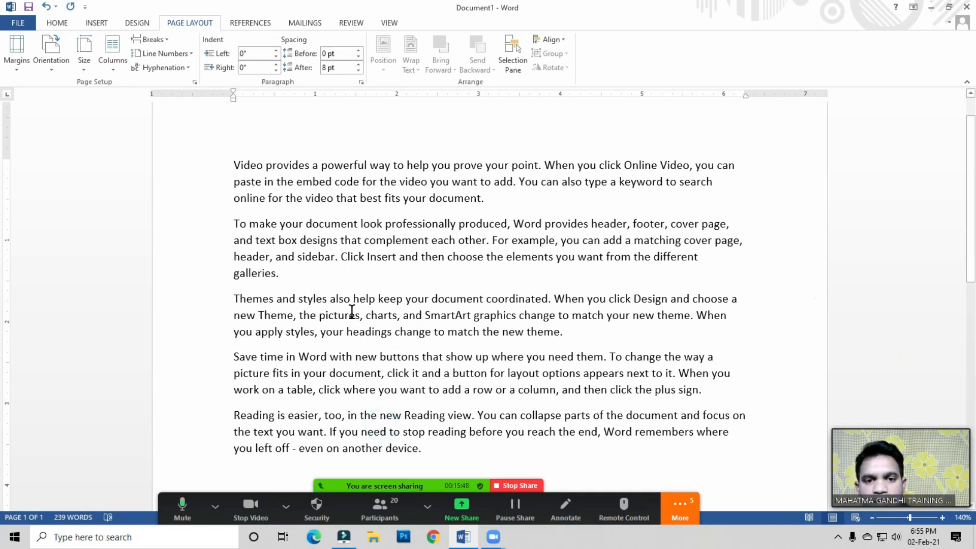
click(384, 315)
click(405, 312)
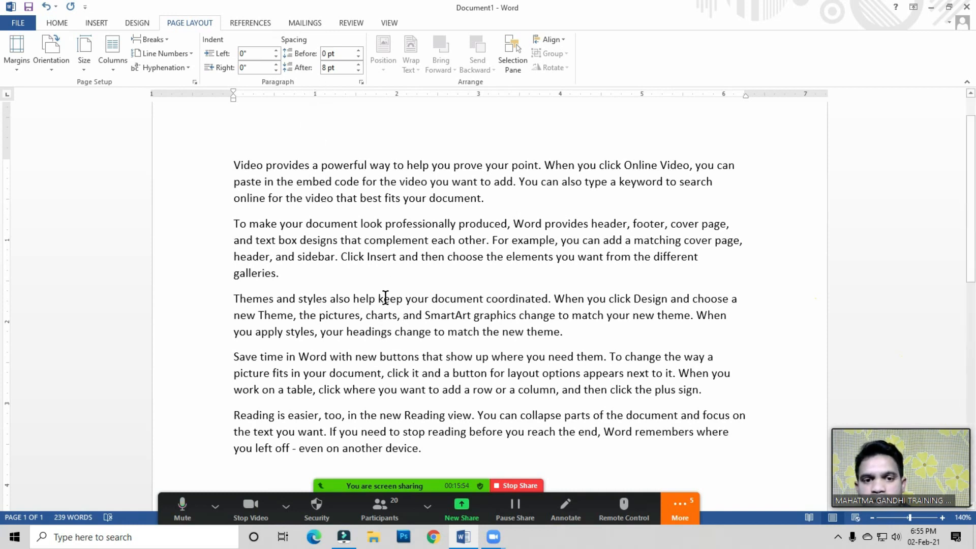
click(358, 65)
click(358, 64)
click(358, 65)
click(358, 65)
click(358, 65)
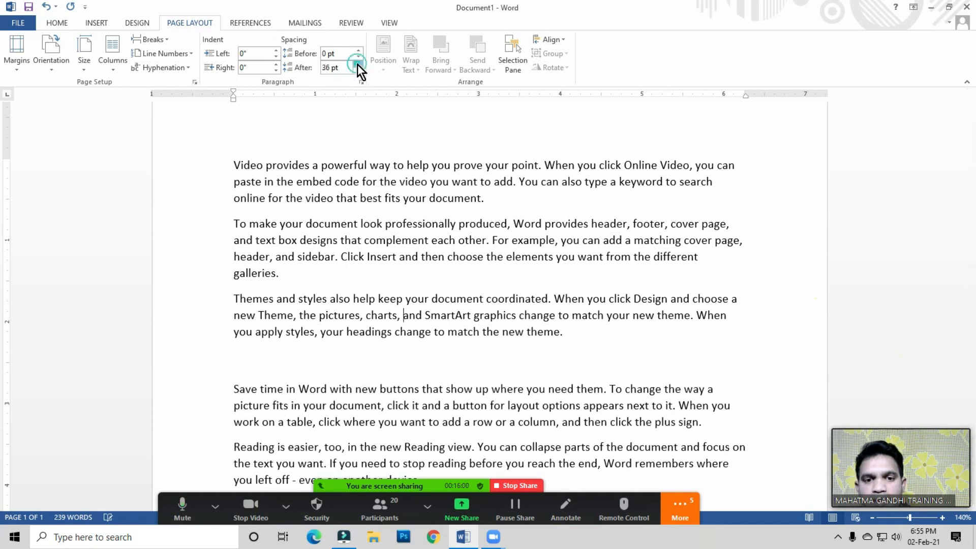
click(358, 65)
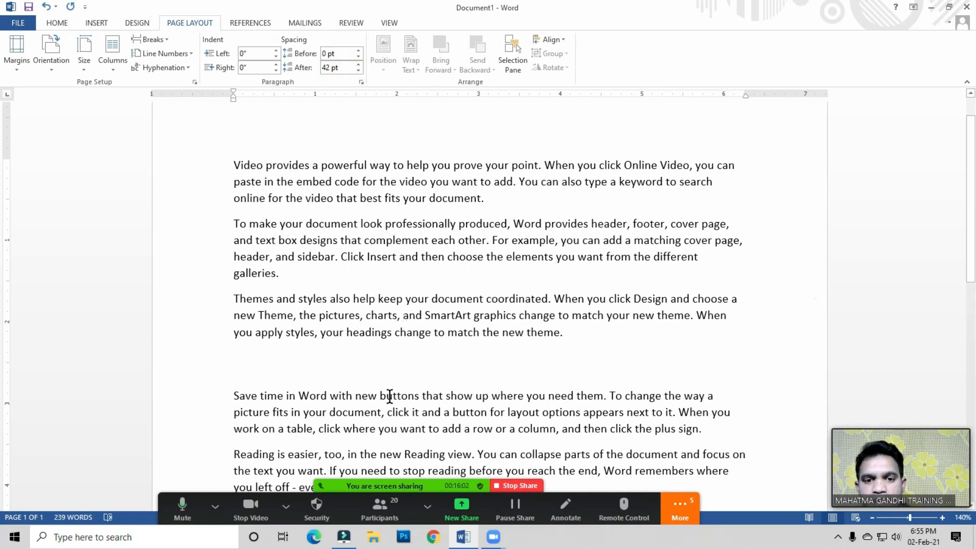
click(356, 64)
click(355, 64)
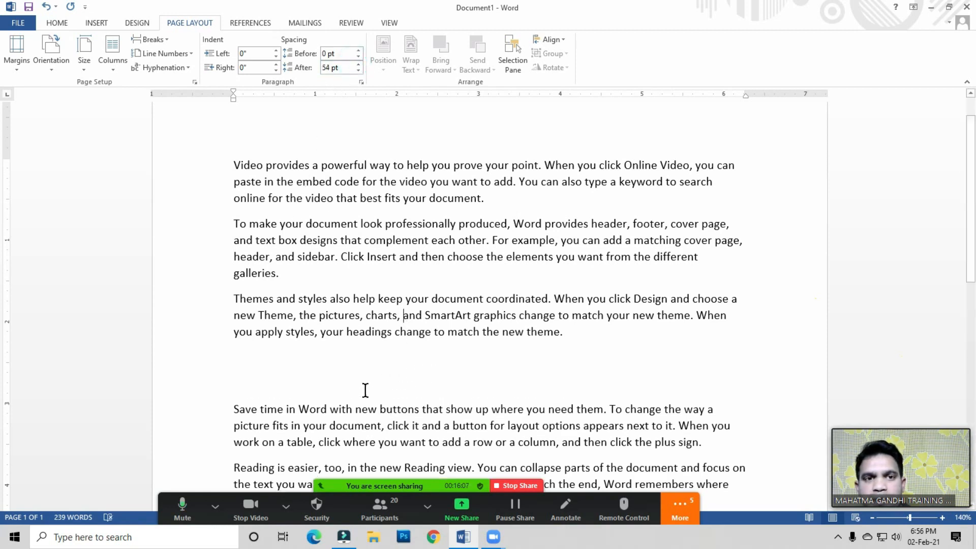
Step: Reduce the spacing after the third paragraph to 18 pt
click(358, 71)
click(358, 70)
click(358, 71)
click(358, 71)
click(358, 71)
click(358, 70)
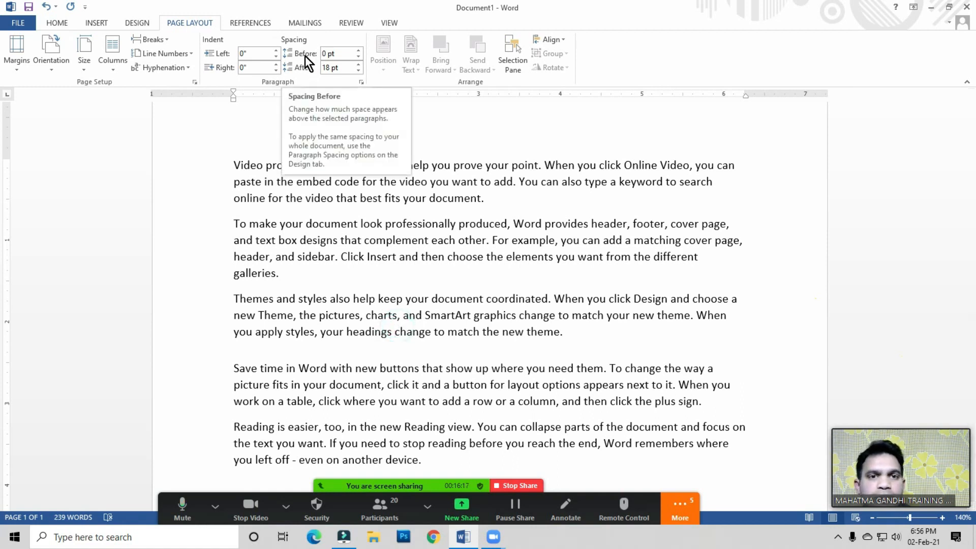
Step: Increase the spacing before the third paragraph to 90 pt
click(359, 51)
click(359, 51)
click(359, 51)
click(359, 51)
click(359, 51)
click(359, 51)
click(359, 50)
click(359, 51)
click(359, 50)
click(359, 51)
click(359, 51)
click(359, 50)
click(359, 51)
click(359, 51)
click(359, 51)
click(362, 52)
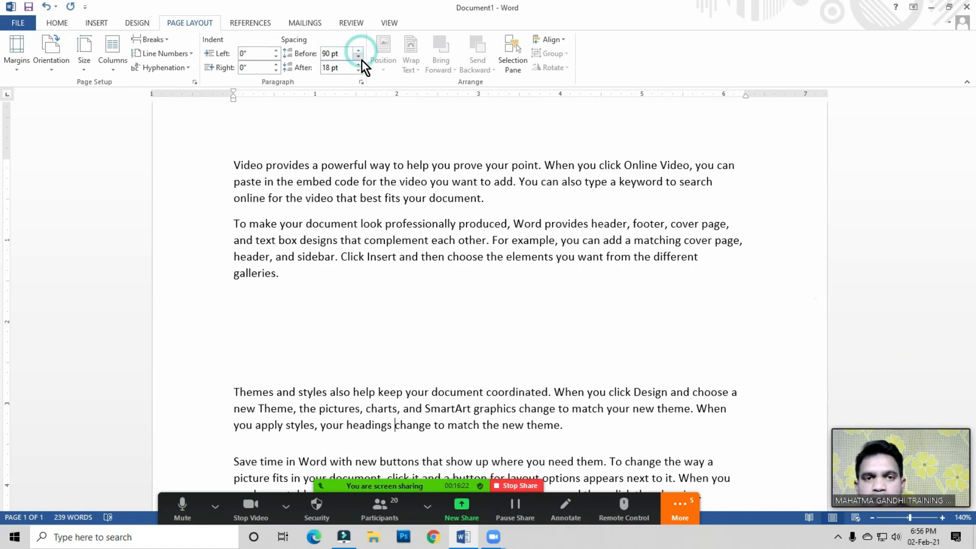
Step: Reduce the spacing before the third paragraph to 30 pt
click(358, 56)
click(358, 56)
click(358, 56)
click(358, 55)
click(358, 56)
click(358, 56)
click(358, 56)
click(358, 56)
click(358, 56)
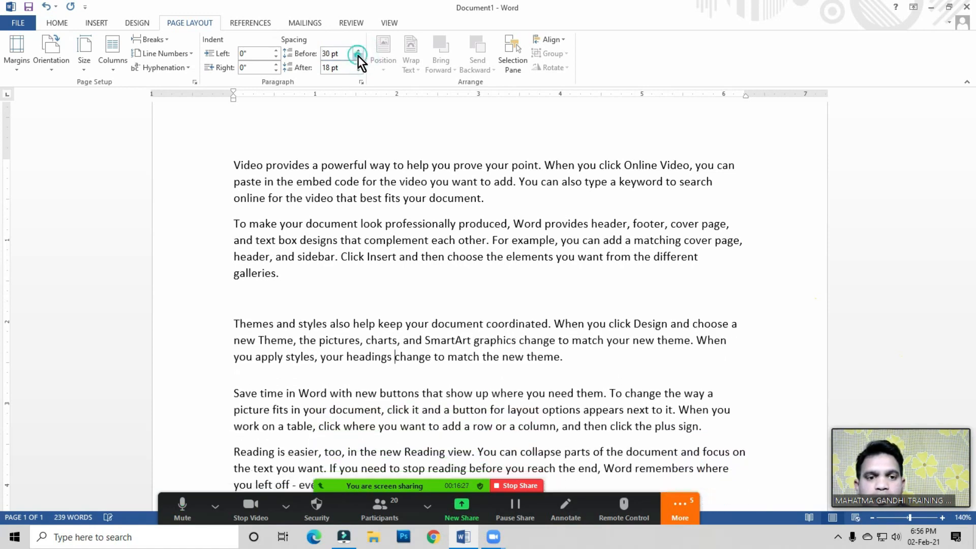
click(342, 220)
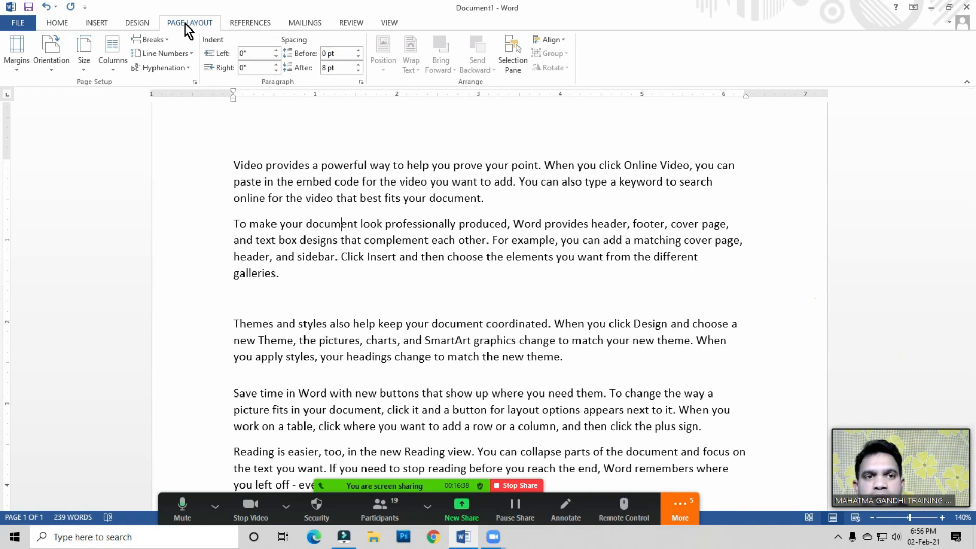
click(59, 26)
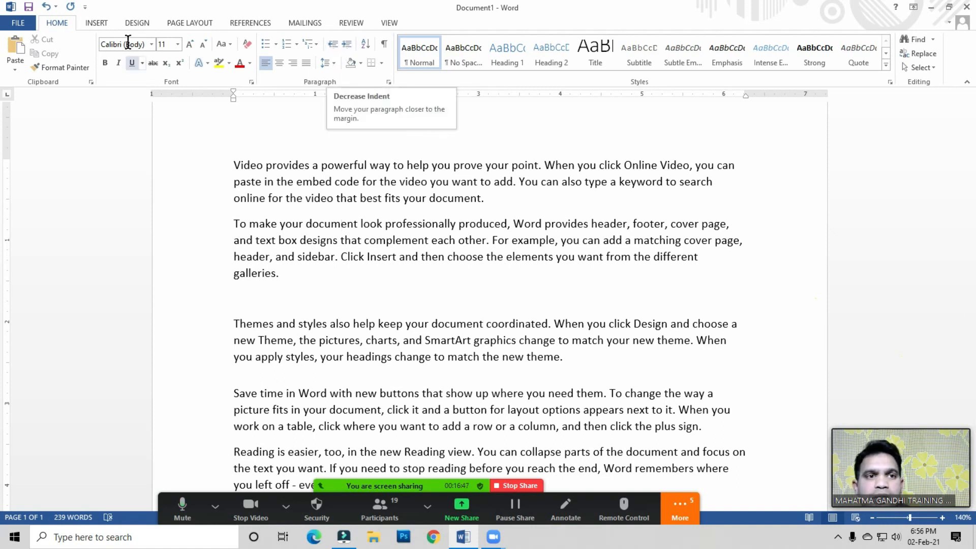
click(196, 24)
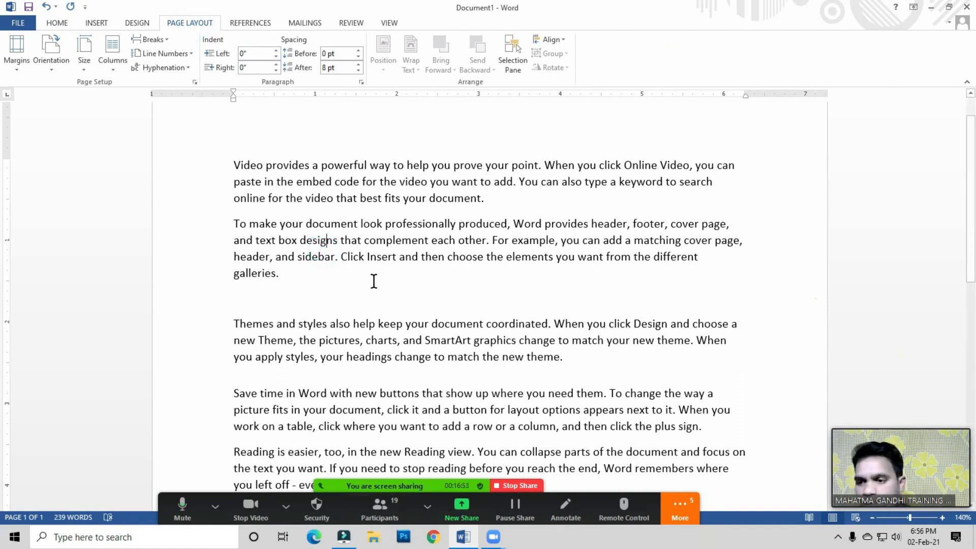
click(381, 507)
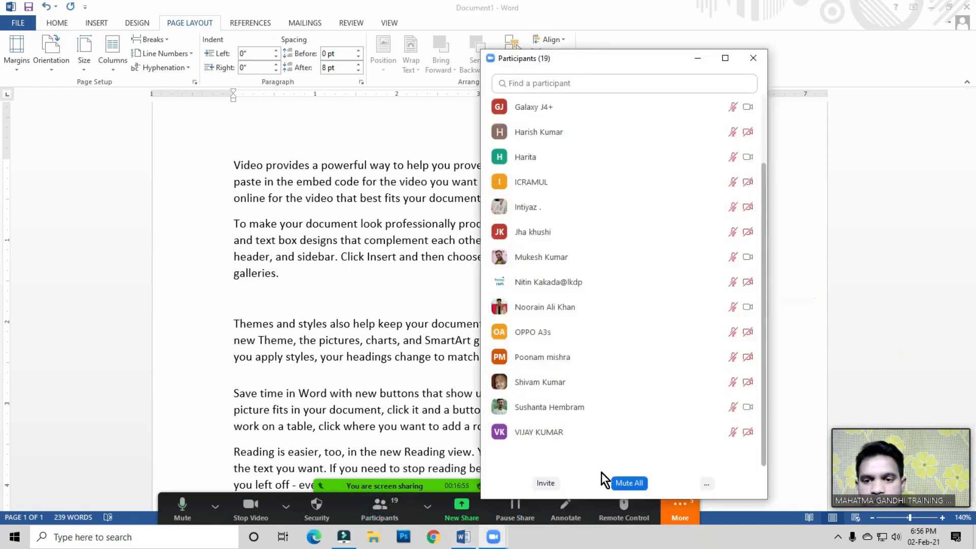
click(707, 484)
click(727, 421)
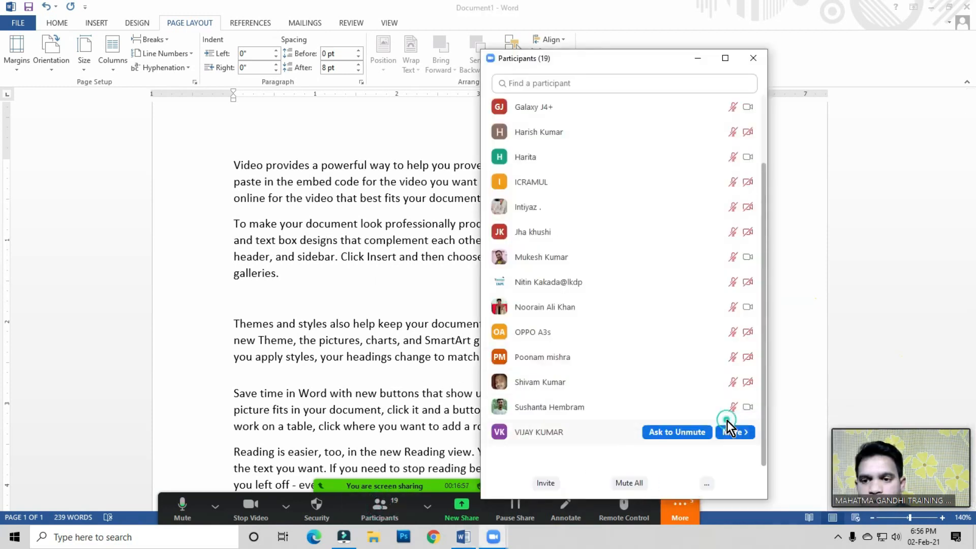
click(754, 58)
click(404, 213)
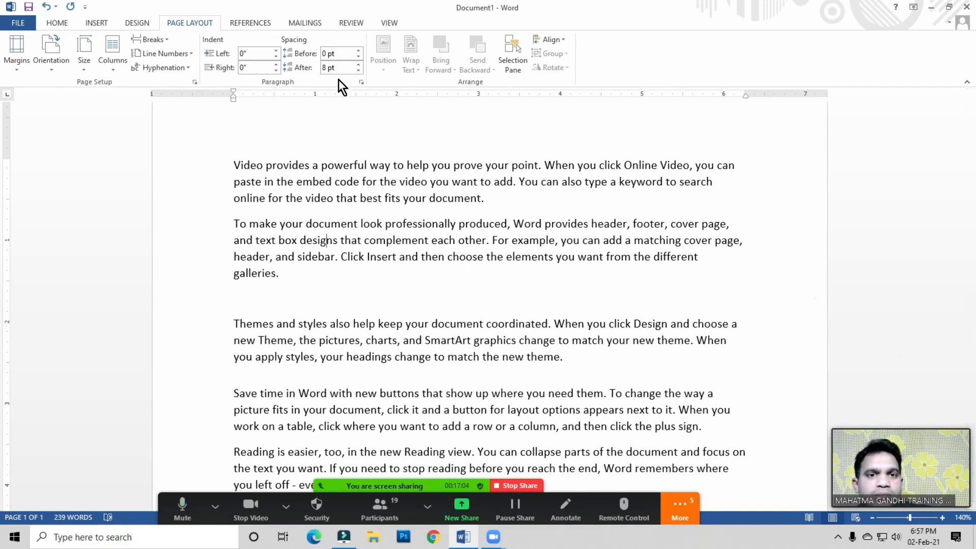
click(214, 38)
click(295, 41)
click(389, 512)
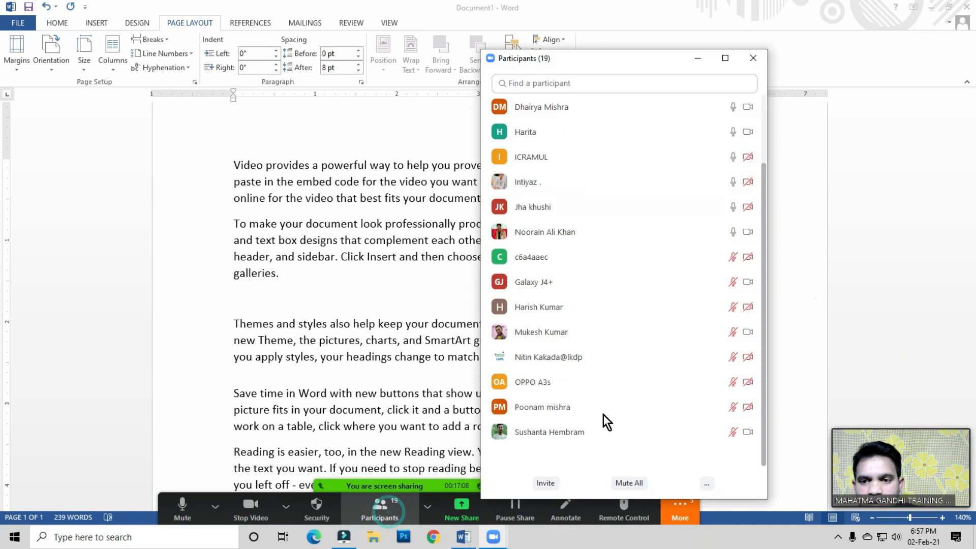
scroll(699, 313, up, 2)
scroll(517, 414, up, 1)
click(641, 484)
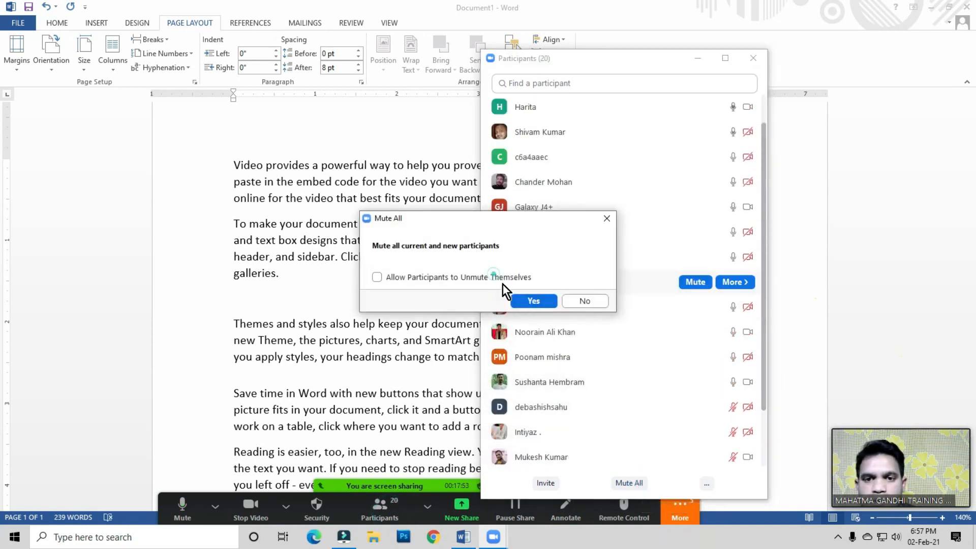
click(533, 301)
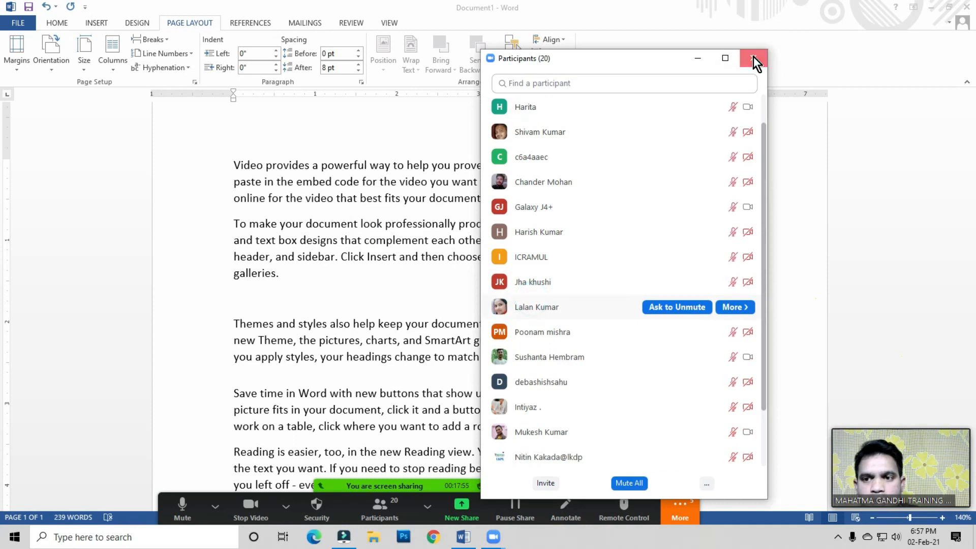
click(754, 58)
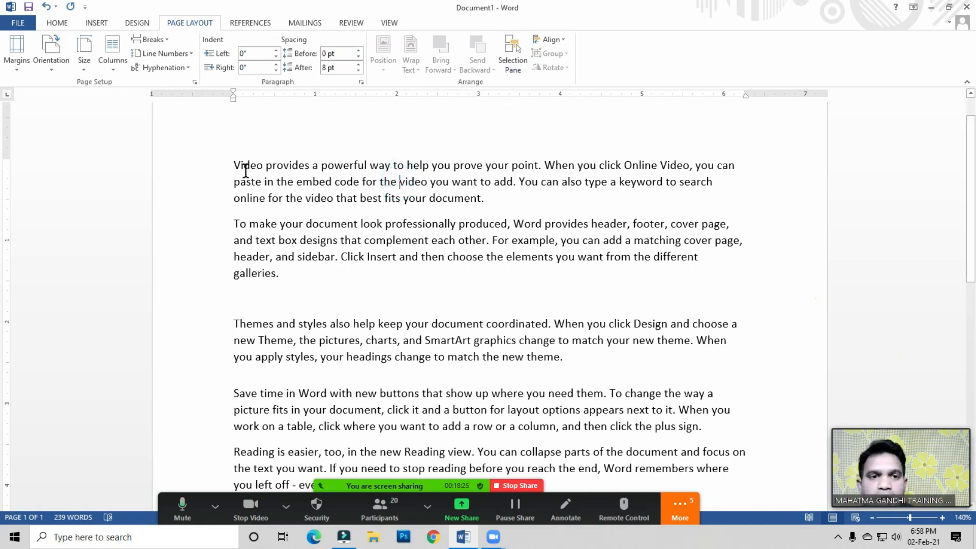
click(220, 163)
click(431, 243)
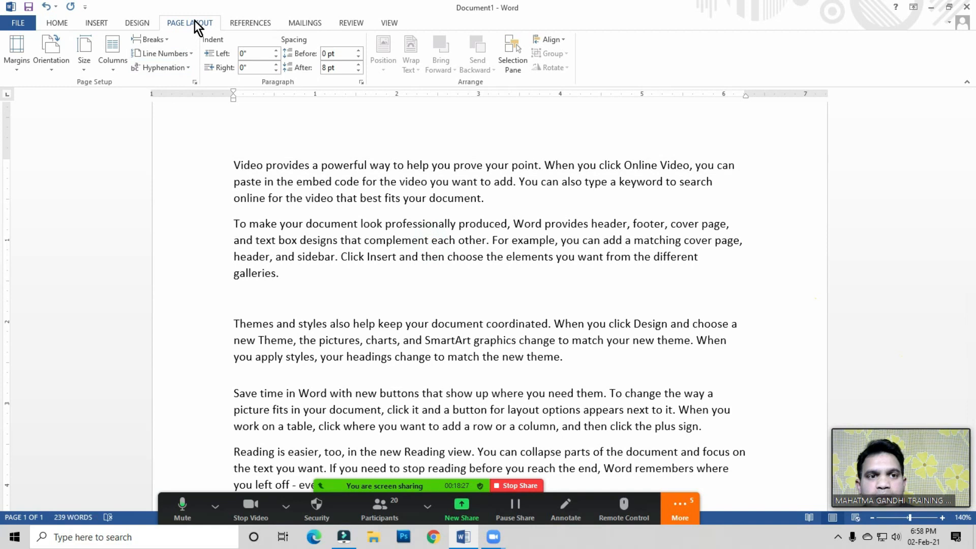
click(151, 39)
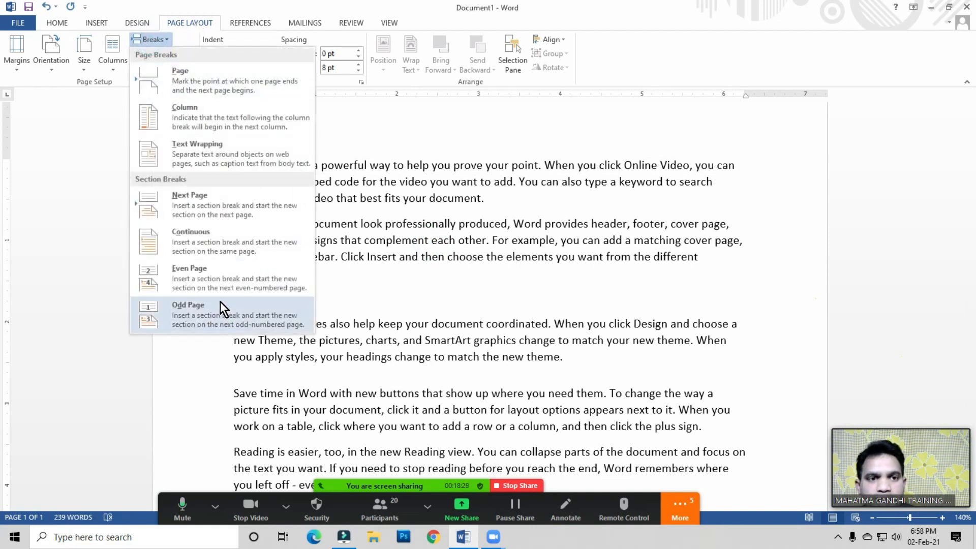
click(373, 232)
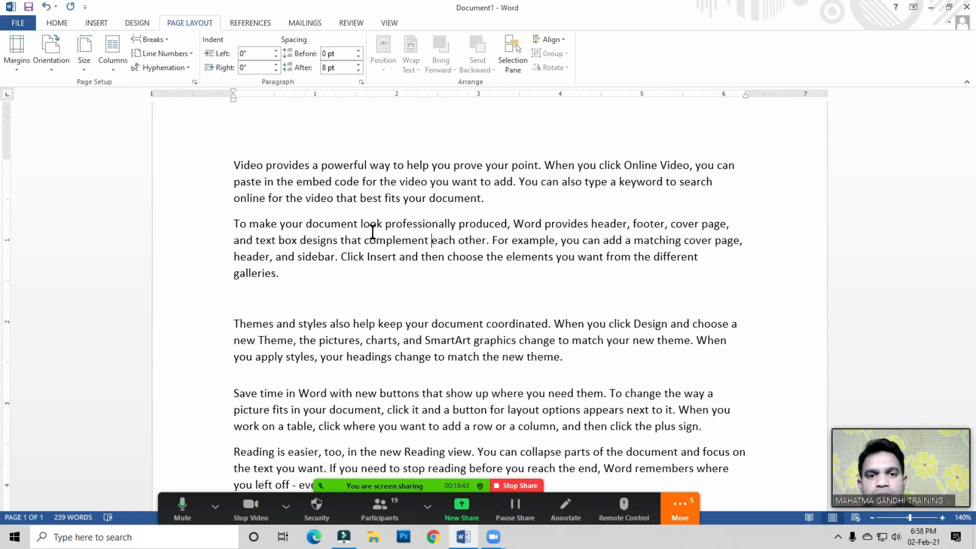
click(382, 509)
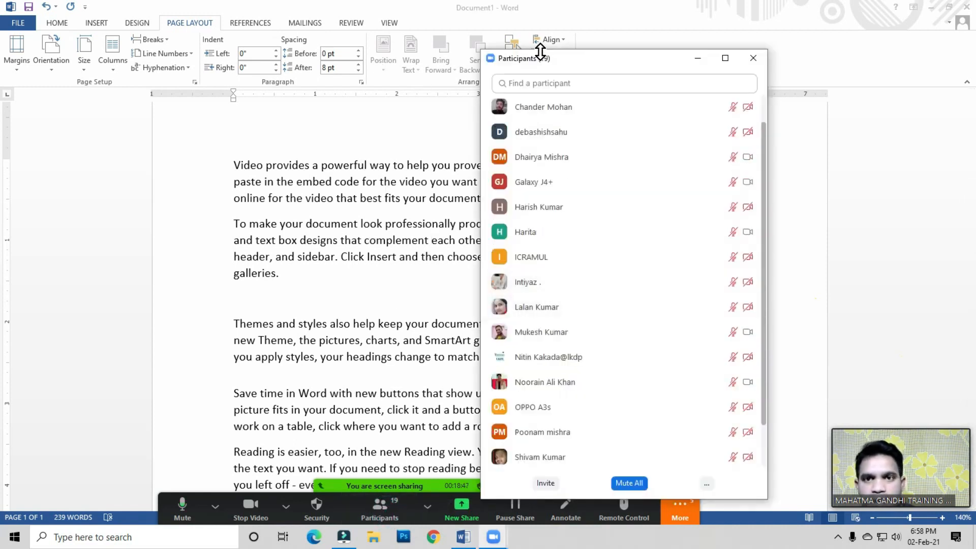
drag(563, 57, 553, 118)
drag(615, 113, 615, 16)
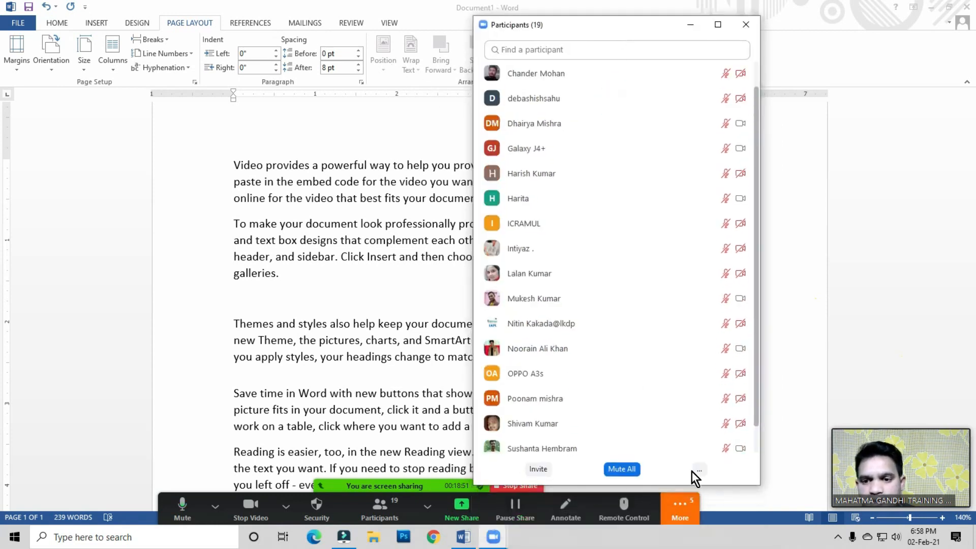
click(706, 472)
click(726, 425)
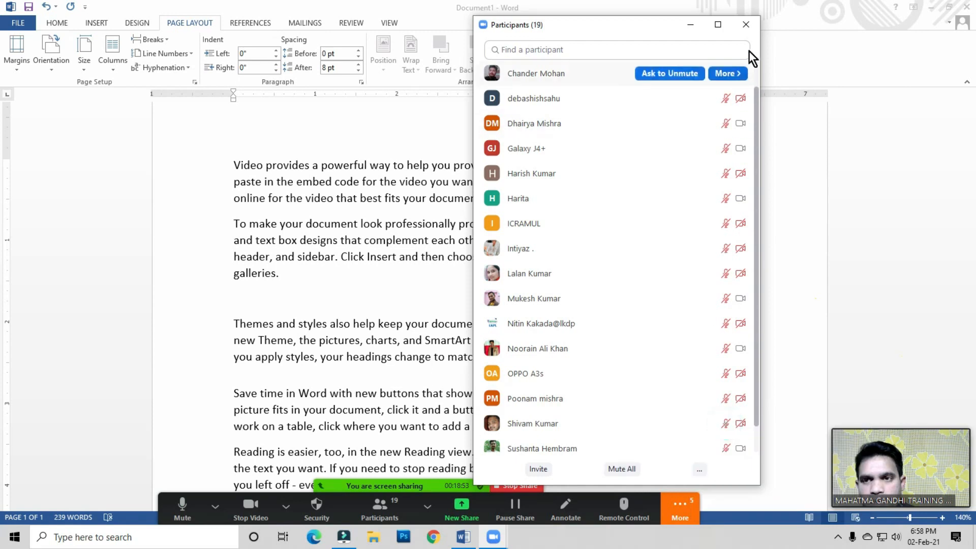
click(746, 24)
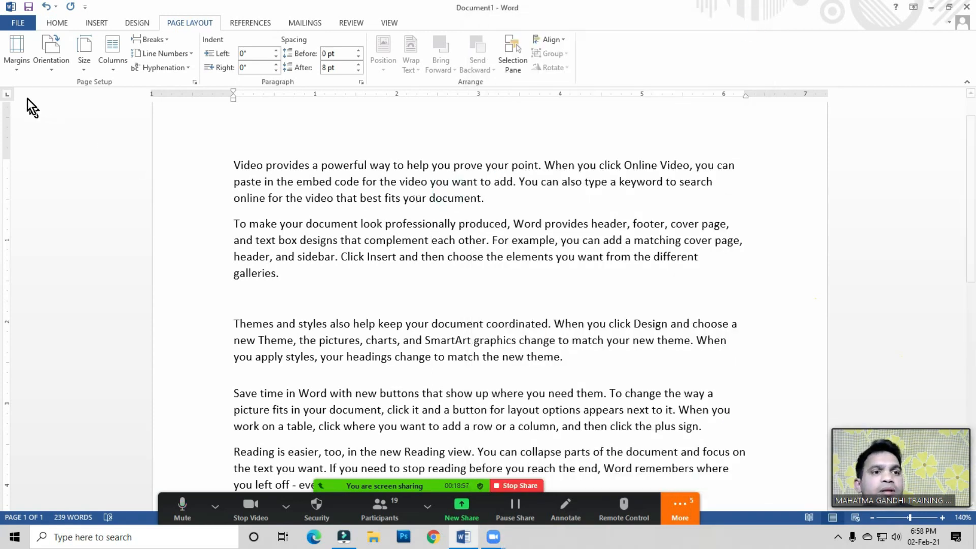
Step: Compare the spacing settings of the document's paragraphs by placing the cursor in each and selecting the lower ones
click(418, 167)
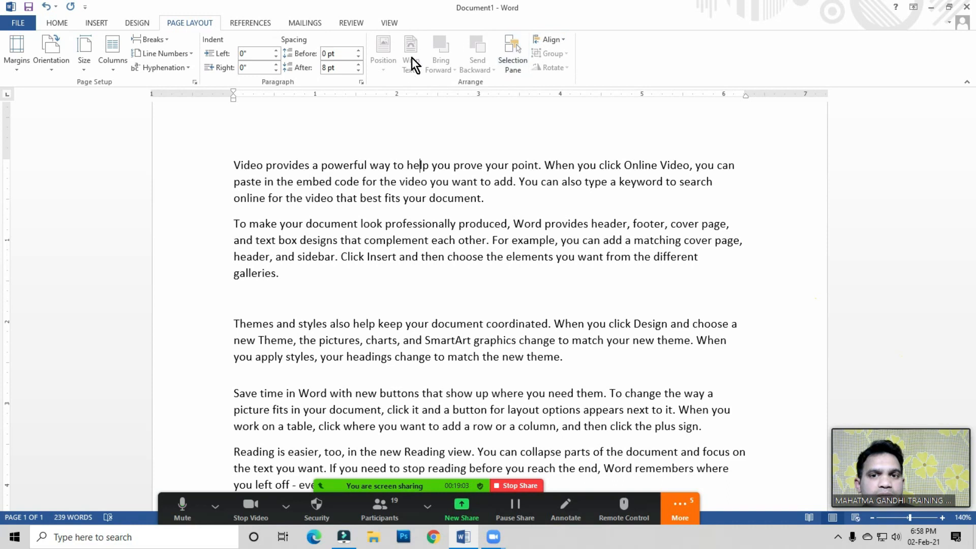
click(410, 170)
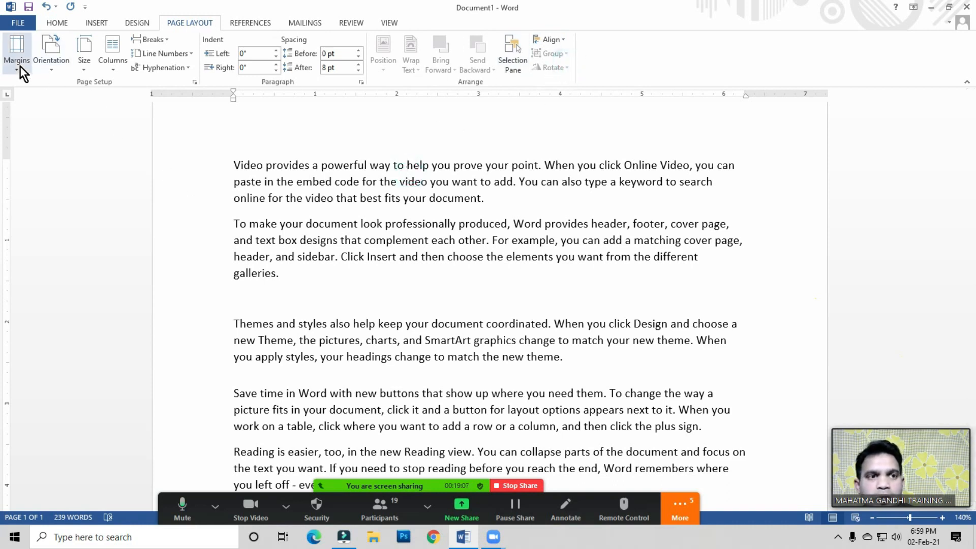
click(405, 148)
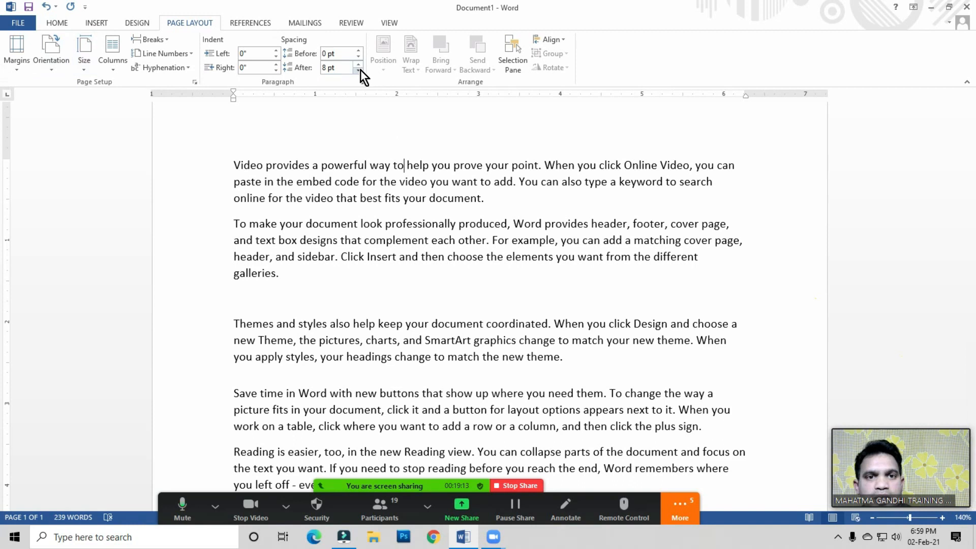
click(422, 239)
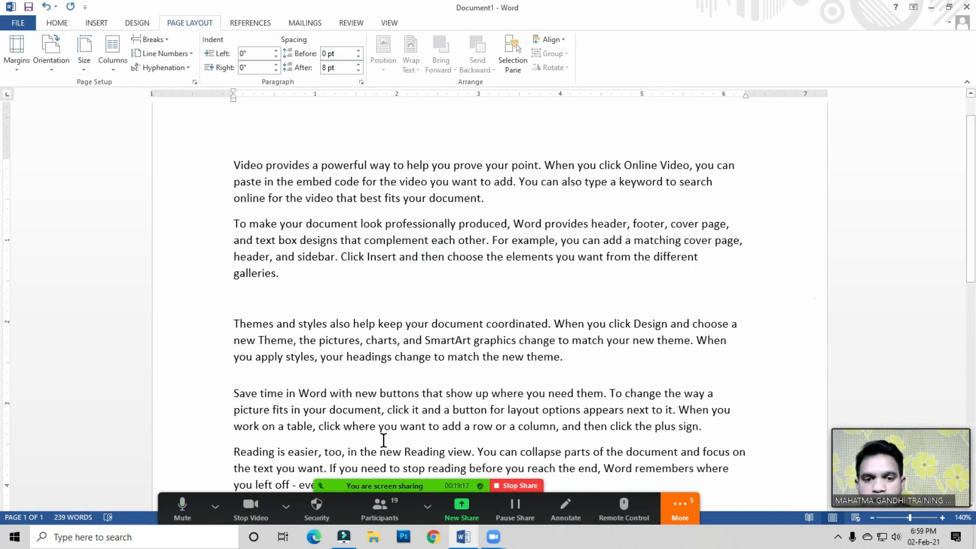
click(380, 506)
scroll(687, 293, down, 2)
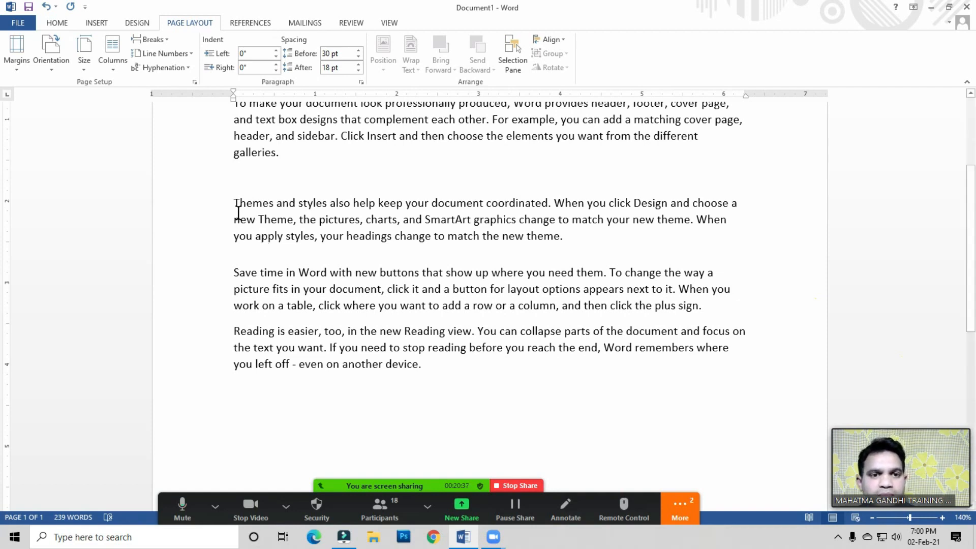
drag(216, 203, 407, 344)
click(435, 358)
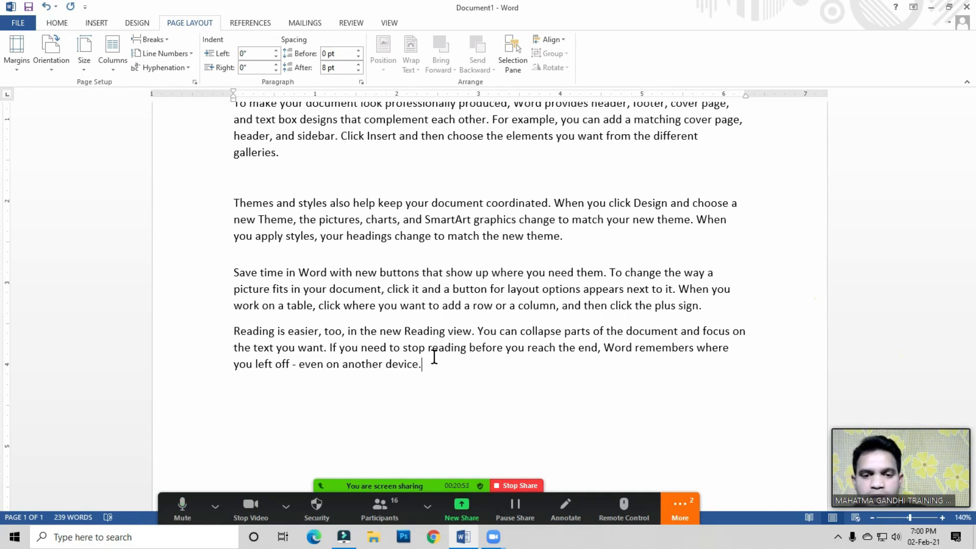
Step: In the Zoom meeting, mute all participants without allowing them to unmute themselves
click(384, 517)
click(621, 470)
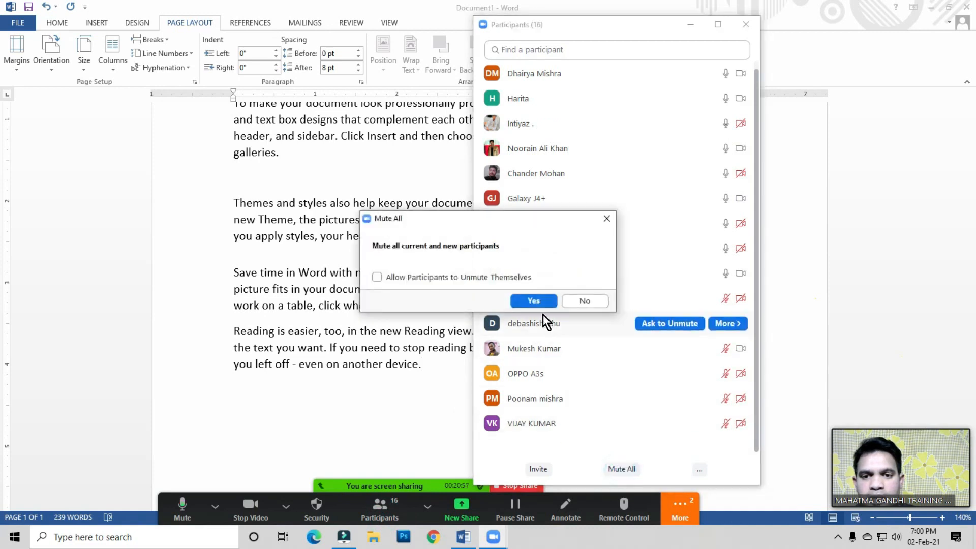
click(532, 300)
click(745, 25)
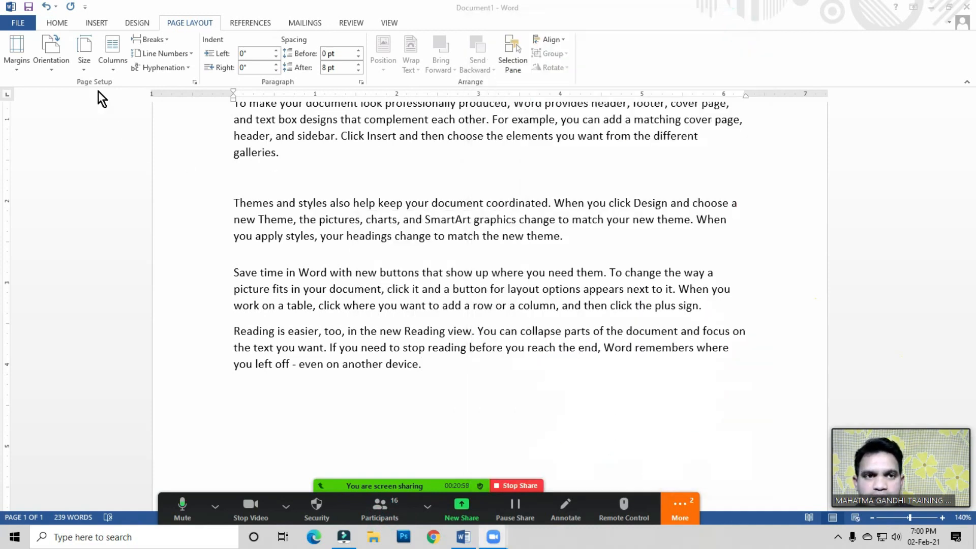
Step: Inspect the spacing before and after the second and third paragraphs by selecting them in turn
click(386, 170)
scroll(432, 303, up, 2)
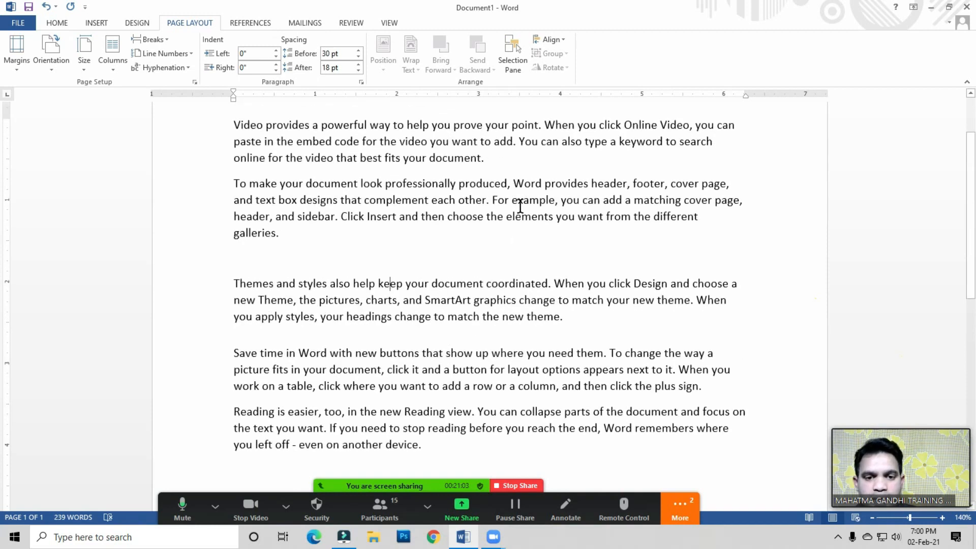
drag(221, 180, 221, 200)
drag(570, 362, 501, 434)
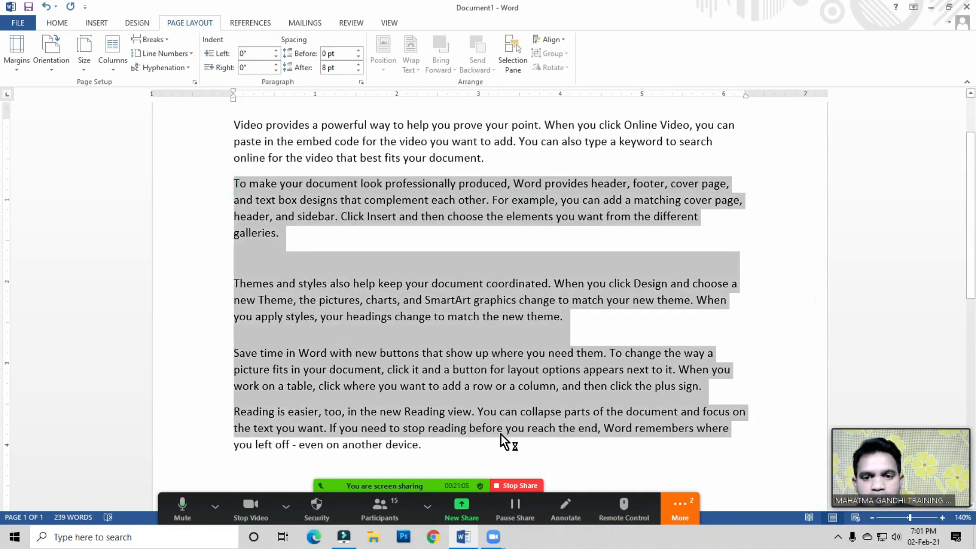
click(501, 431)
click(407, 296)
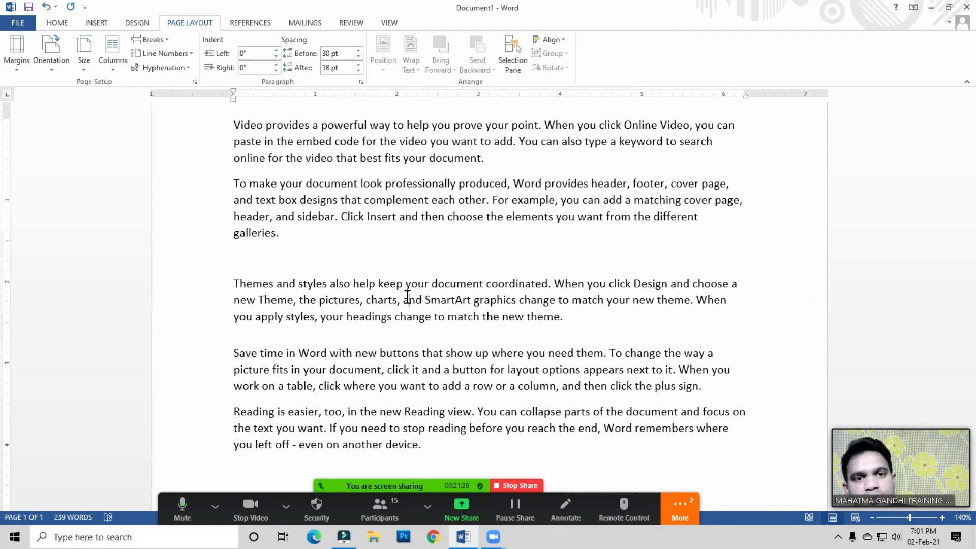
click(459, 223)
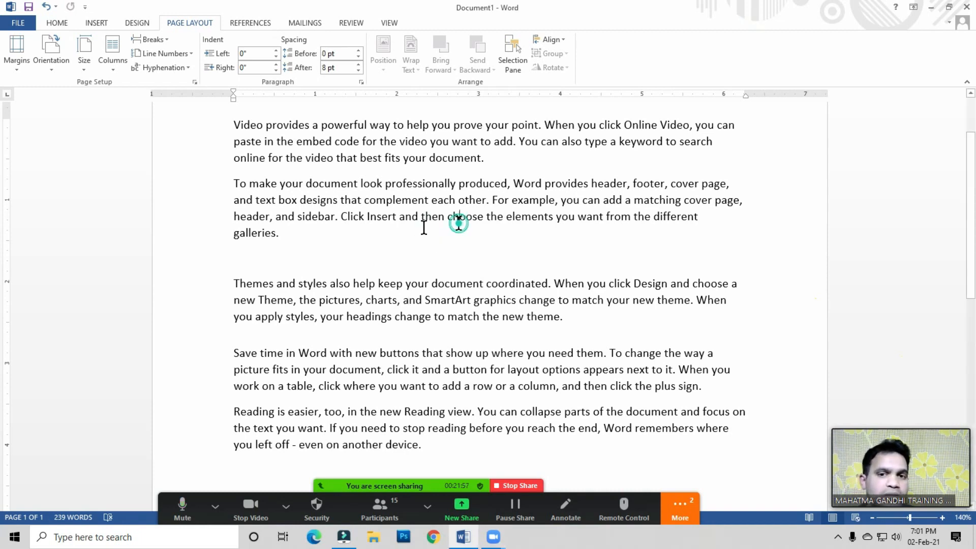
drag(234, 182, 296, 242)
click(296, 243)
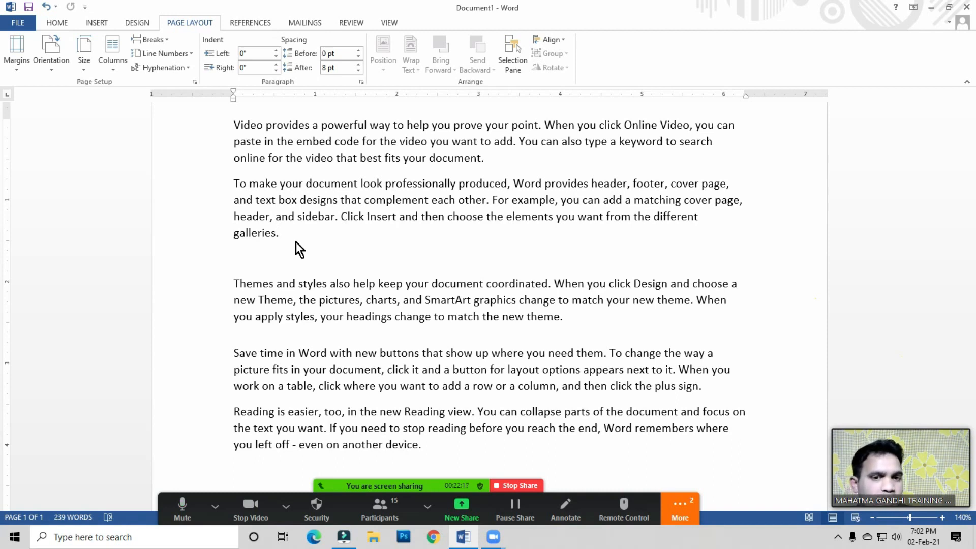
click(354, 283)
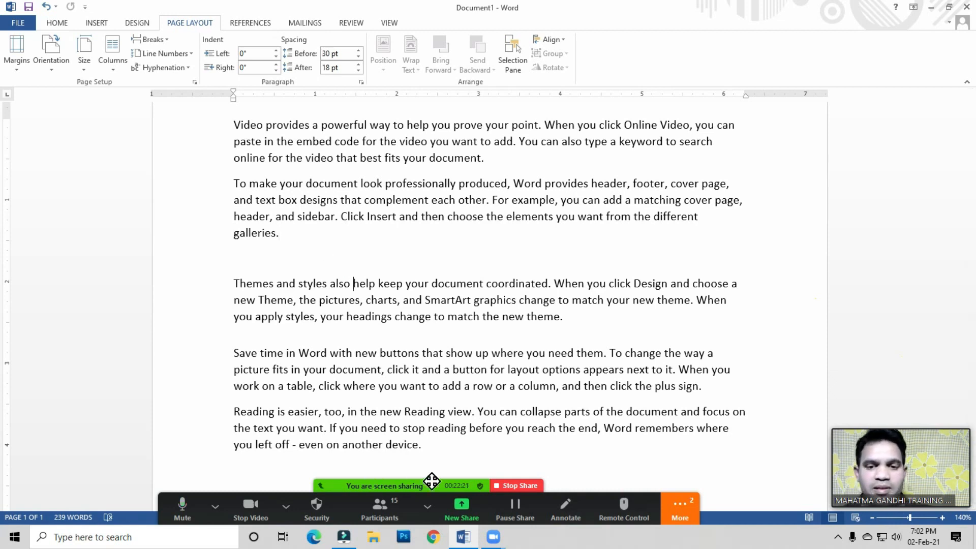
Step: Stop sharing the screen in the meeting
click(516, 485)
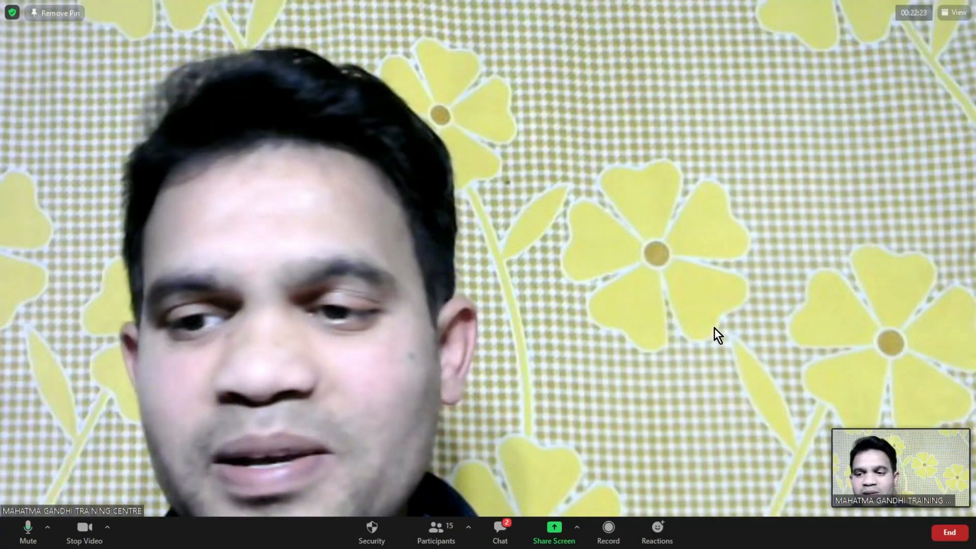